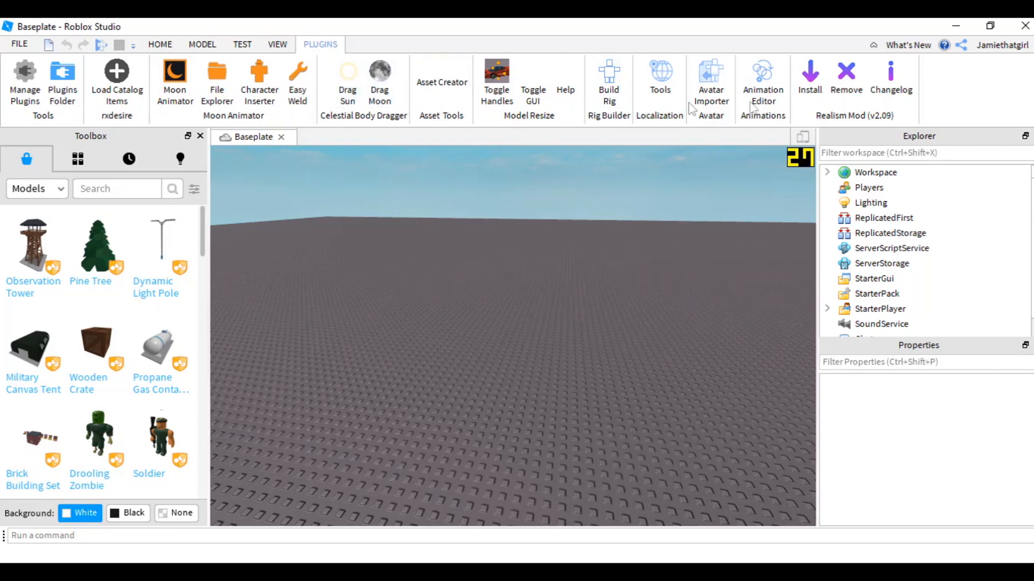
- Insert the user's own avatar into the workspace with the Character Inserter plugin, then close the plugin window
right_click(866, 122)
click(374, 248)
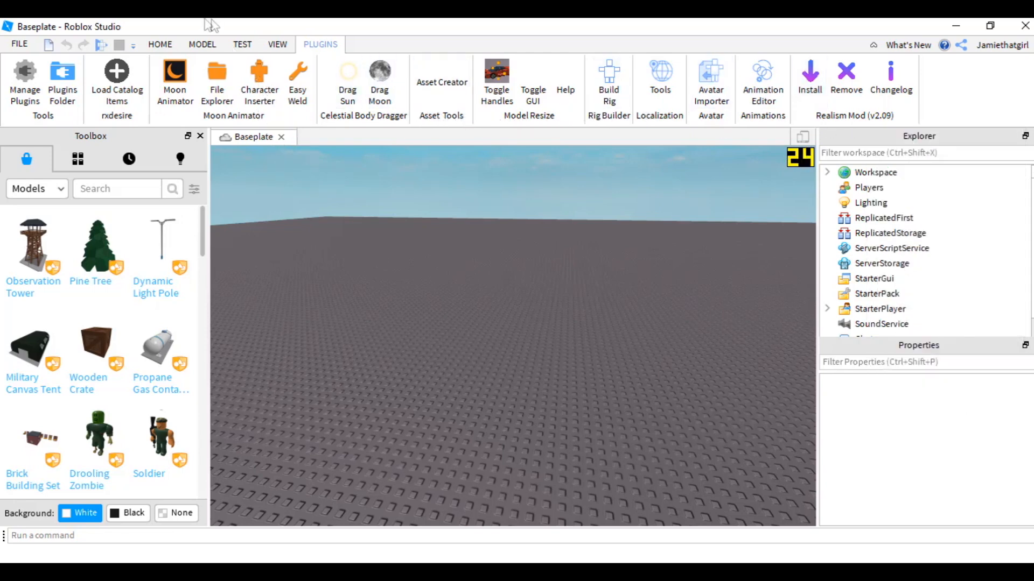
click(260, 71)
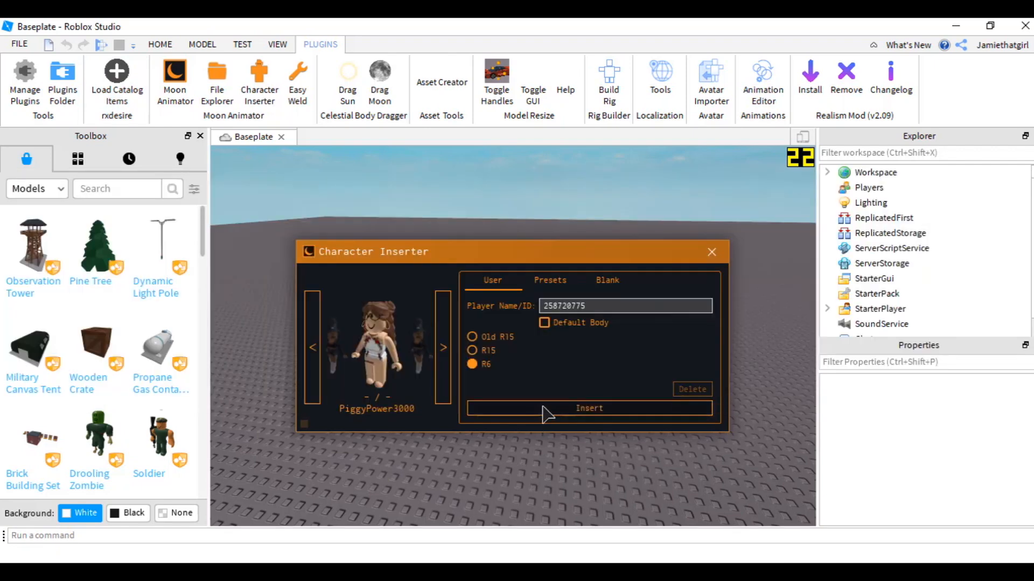
click(546, 410)
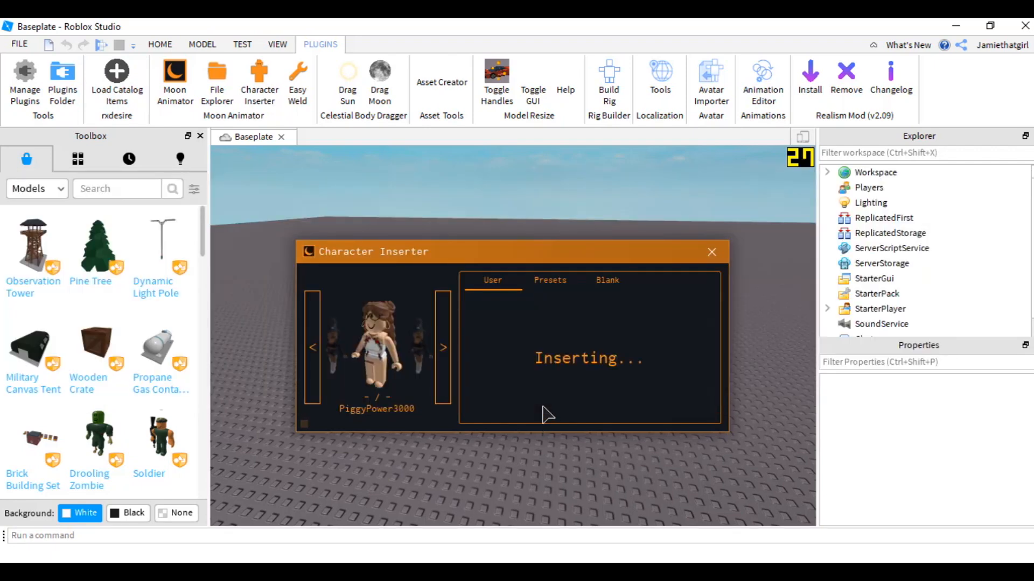
click(711, 253)
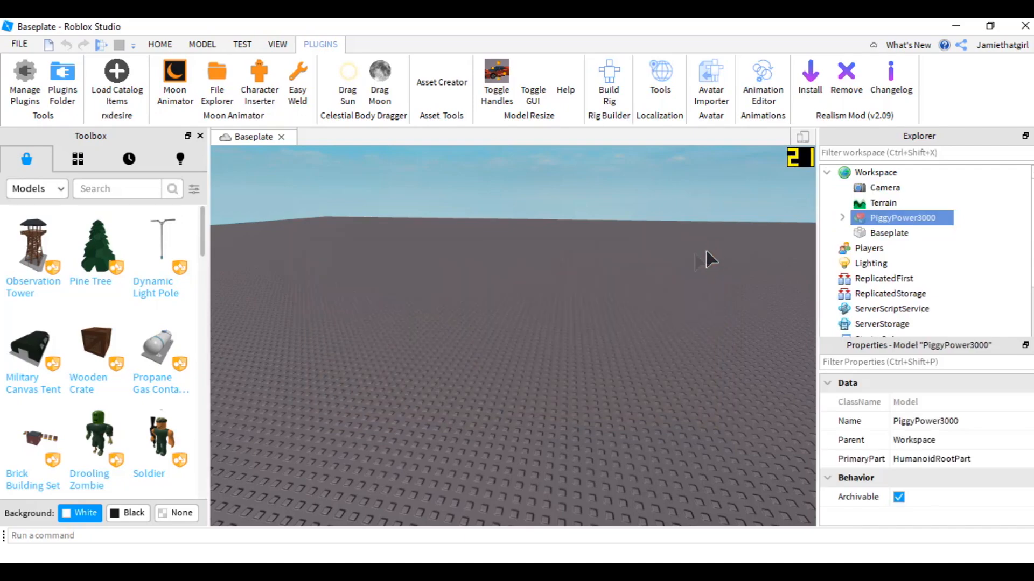
- Focus the camera on the inserted character and inspect it up close
key(f)
scroll(676, 267, up, 5)
mouse_move(676, 269)
right_down()
mouse_move(653, 262)
mouse_move(685, 266)
mouse_move(678, 264)
right_up()
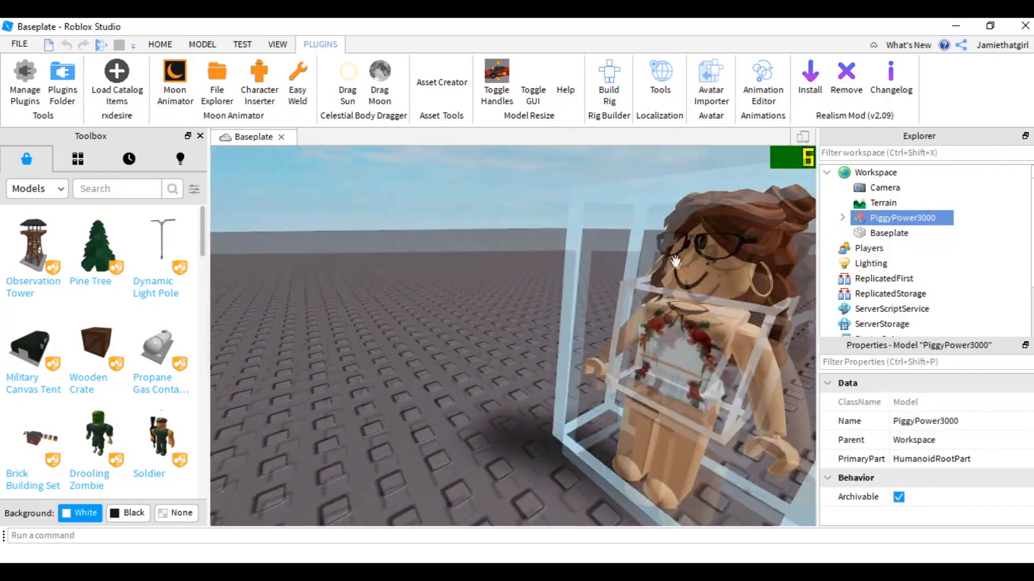
key(s)
key(a)
key(w)
key(s)
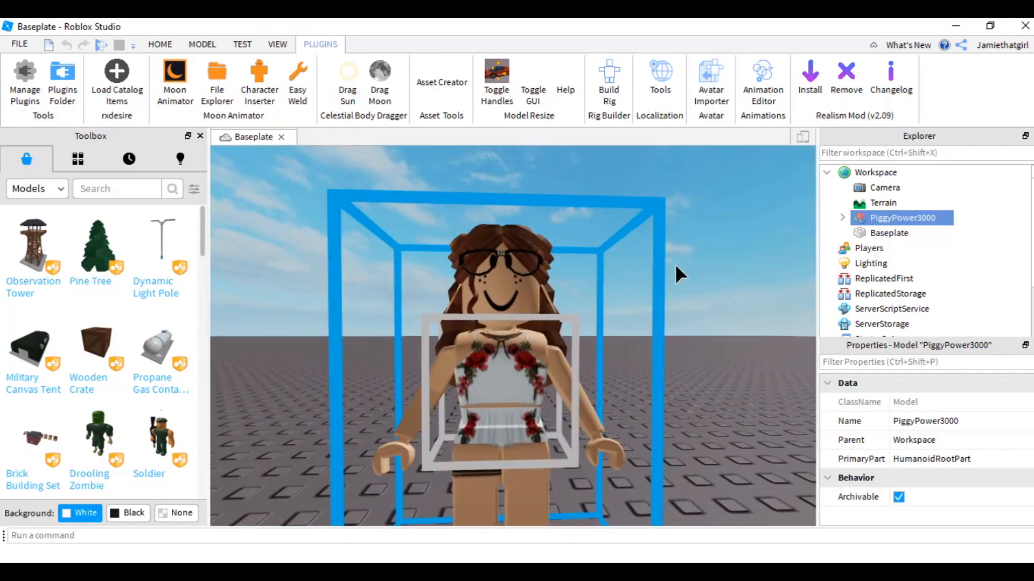
click(699, 286)
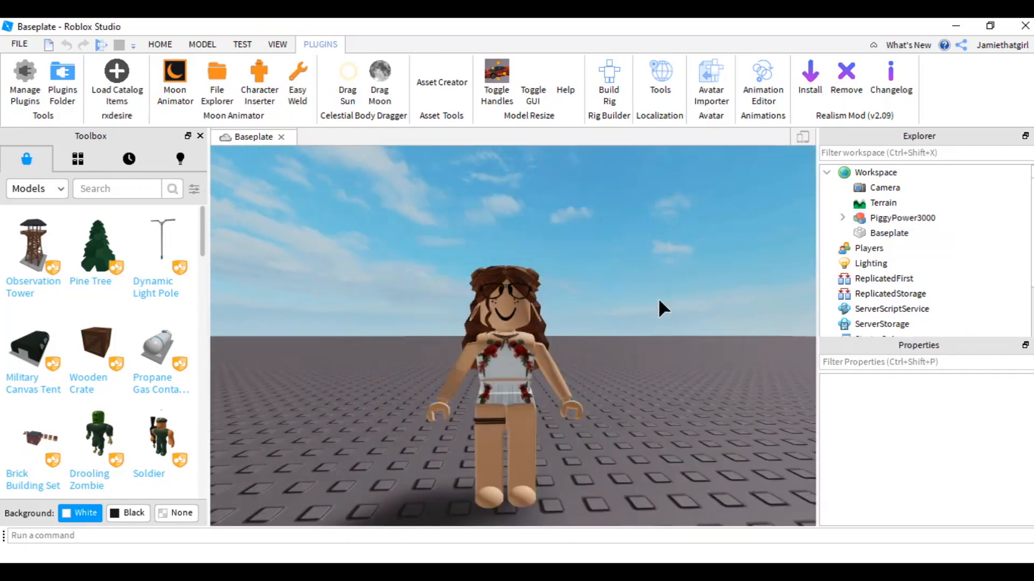
- Search the toolbox models for aesthetic bedroom
click(118, 189)
text(aesth)
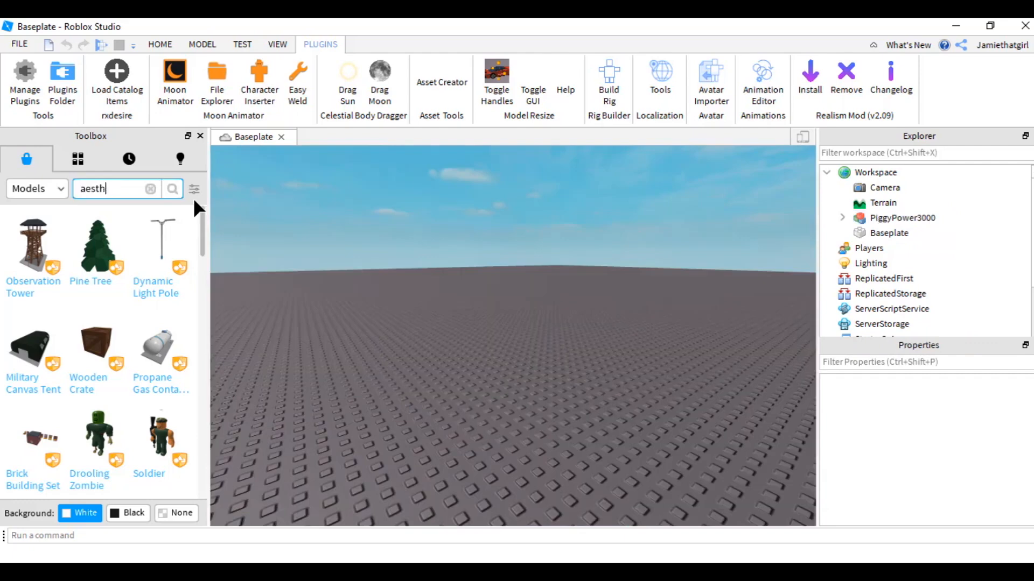
text(etic bedroom)
key(Return)
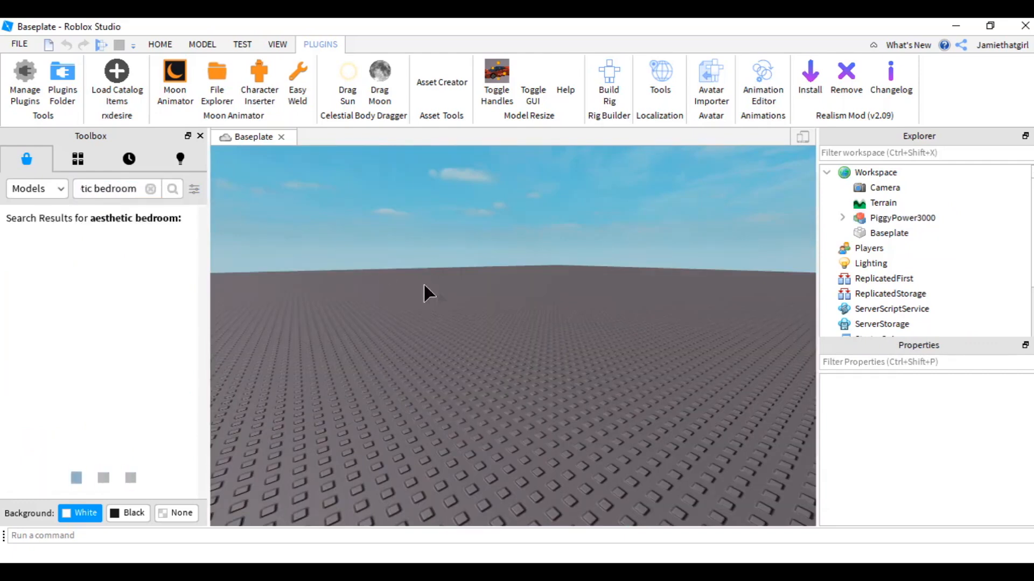
scroll(457, 296, down, 5)
right_drag(450, 294, 470, 300)
mouse_move(98, 310)
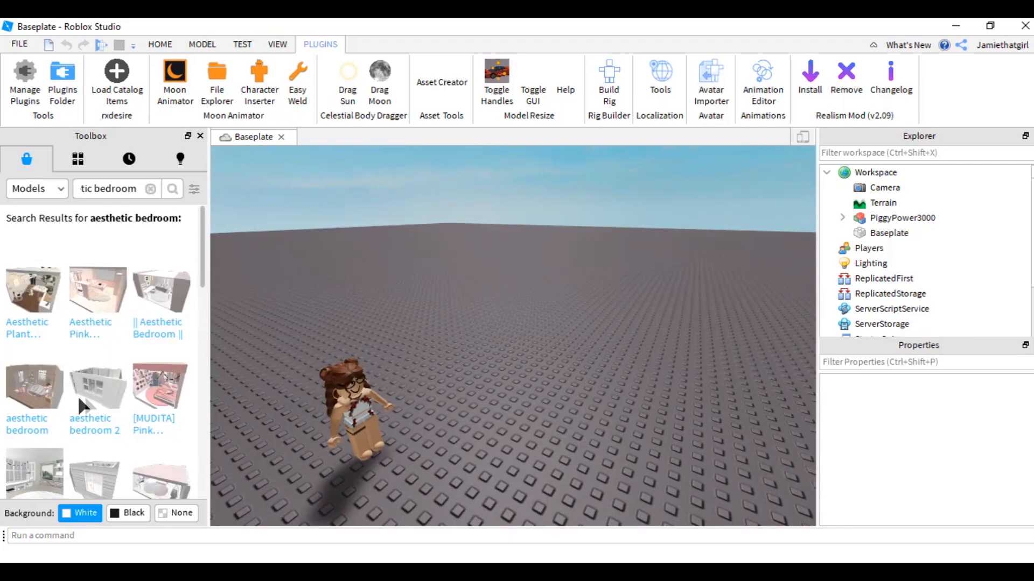
- Insert the 'Nature' Bedroom model and drag it into place beside the character
scroll(75, 454, down, 3)
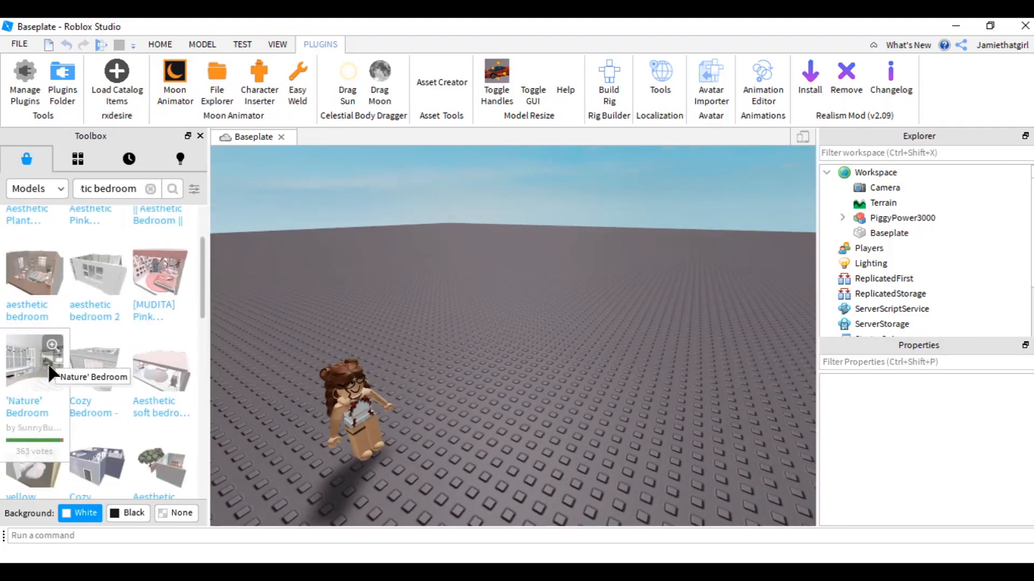
click(50, 371)
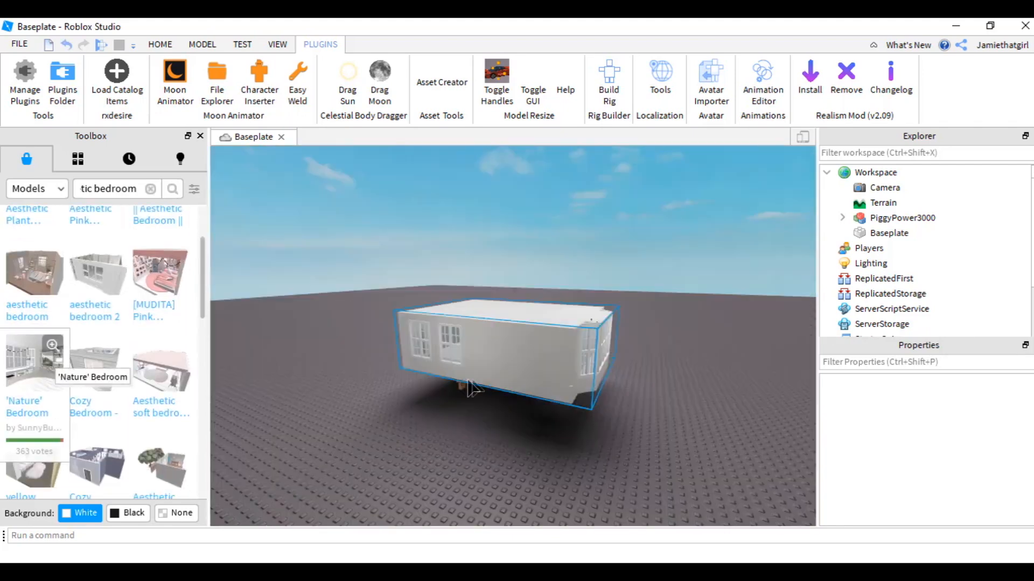
drag(584, 349, 686, 385)
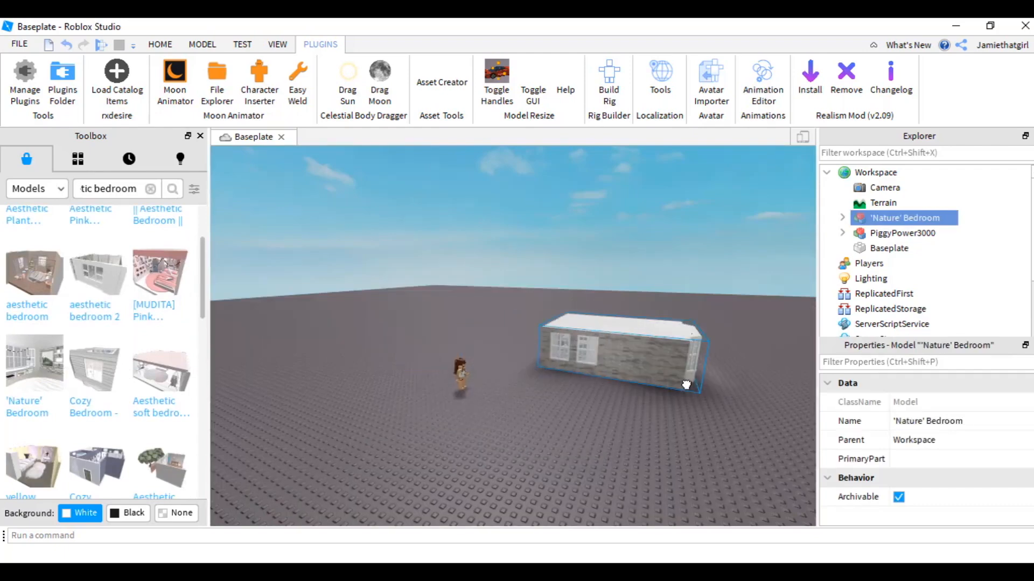
- Search the toolbox for tree and insert the Trees model into the scene
click(635, 454)
key(w)
right_drag(636, 453, 635, 455)
key(q)
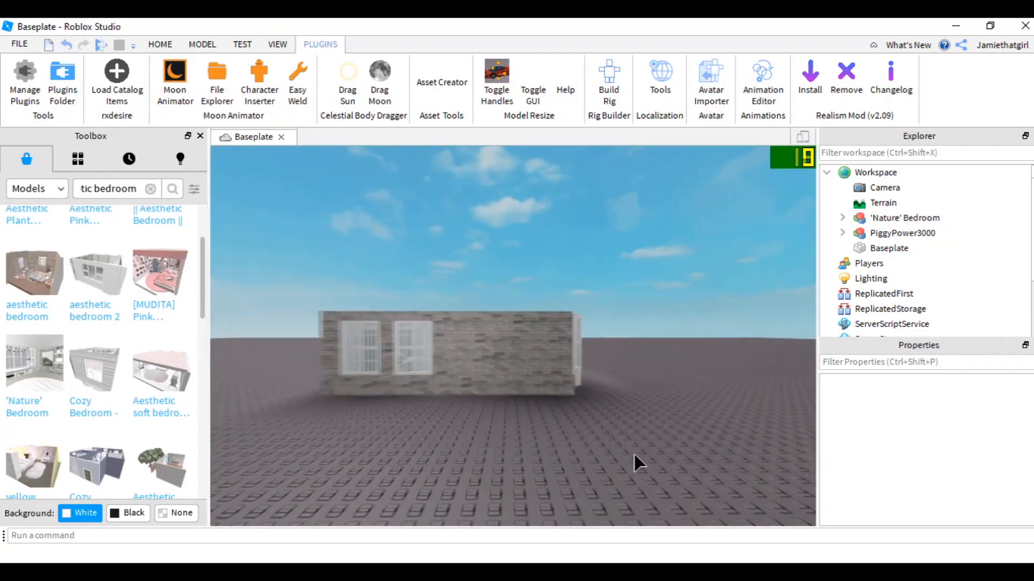
key(w)
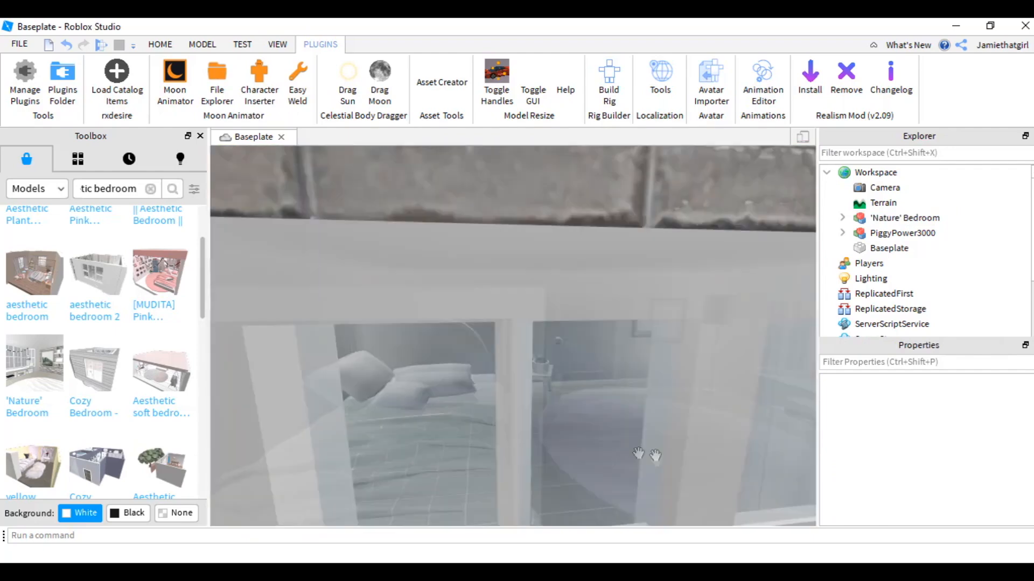
key(s)
click(150, 188)
text(tree)
key(Return)
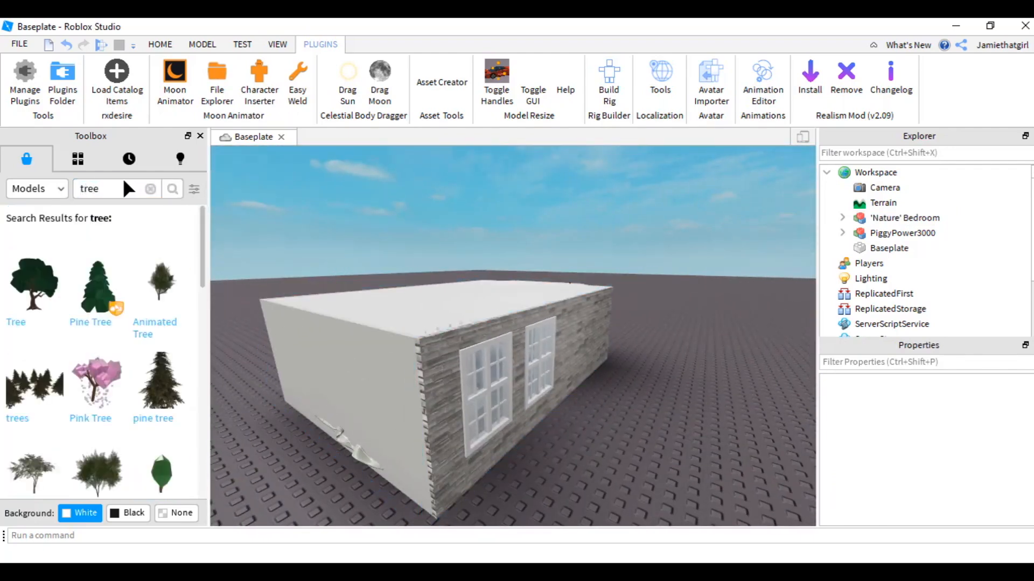
scroll(78, 257, down, 5)
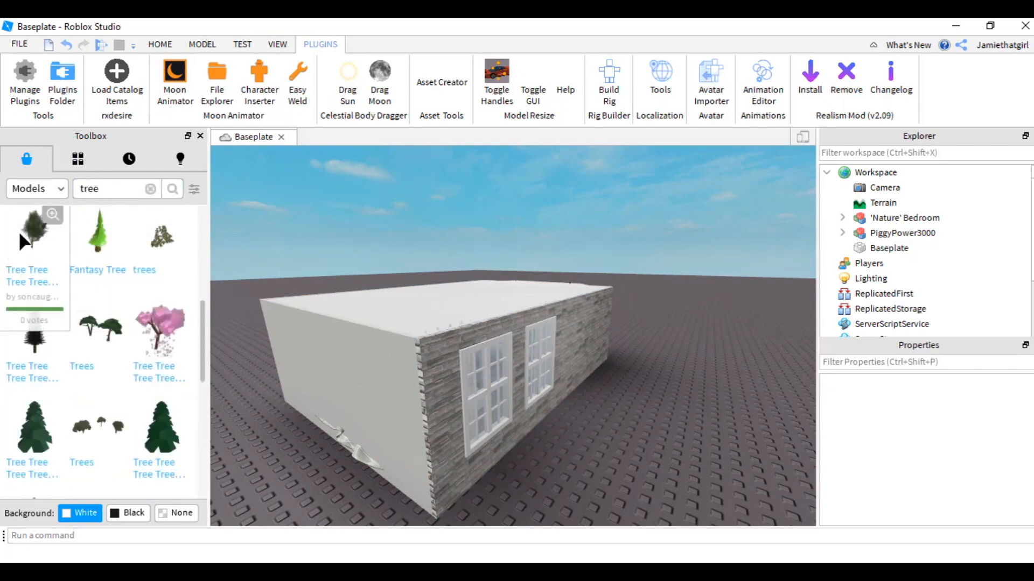
click(100, 329)
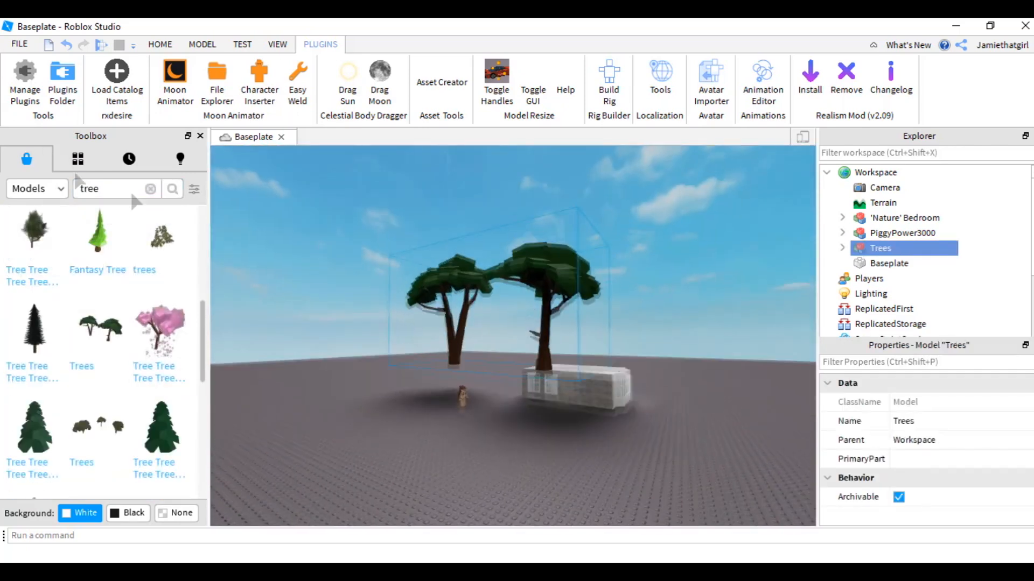
- Move the trees beside the bedroom using the Move tool
scroll(623, 348, up, 4)
right_drag(623, 348, 746, 426)
click(843, 249)
click(896, 279)
click(160, 45)
click(151, 81)
drag(783, 305, 673, 277)
scroll(564, 233, down, 2)
scroll(565, 232, down, 2)
ctrl+click(880, 248)
drag(635, 322, 635, 359)
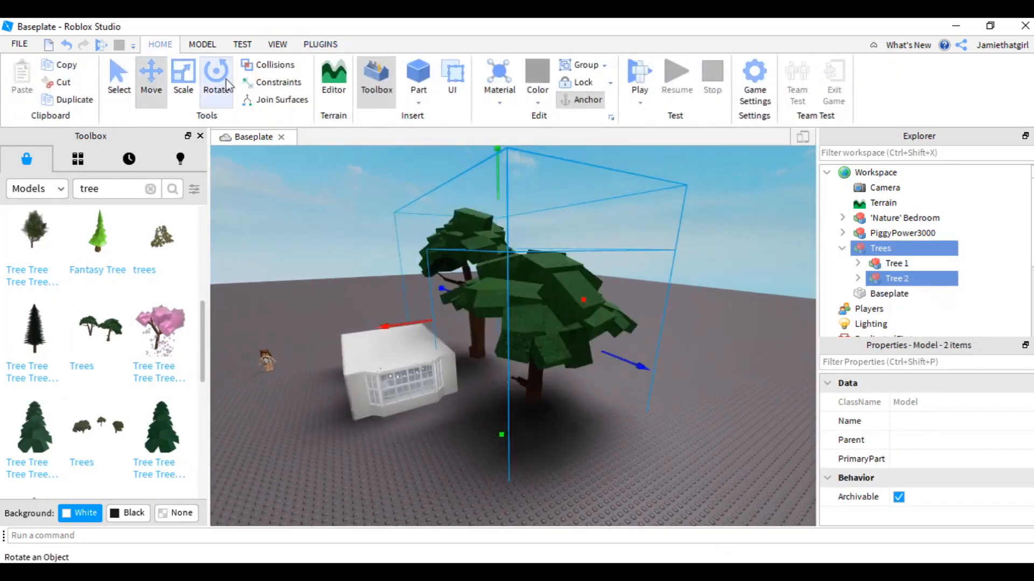
- Rotate the trees and reposition Tree 1 so the trees frame the bedroom
click(216, 80)
drag(622, 302, 718, 358)
click(151, 81)
drag(623, 296, 577, 303)
drag(469, 360, 495, 375)
mouse_move(579, 314)
mouse_down()
mouse_move(624, 306)
mouse_move(584, 308)
mouse_up()
click(896, 263)
click(552, 425)
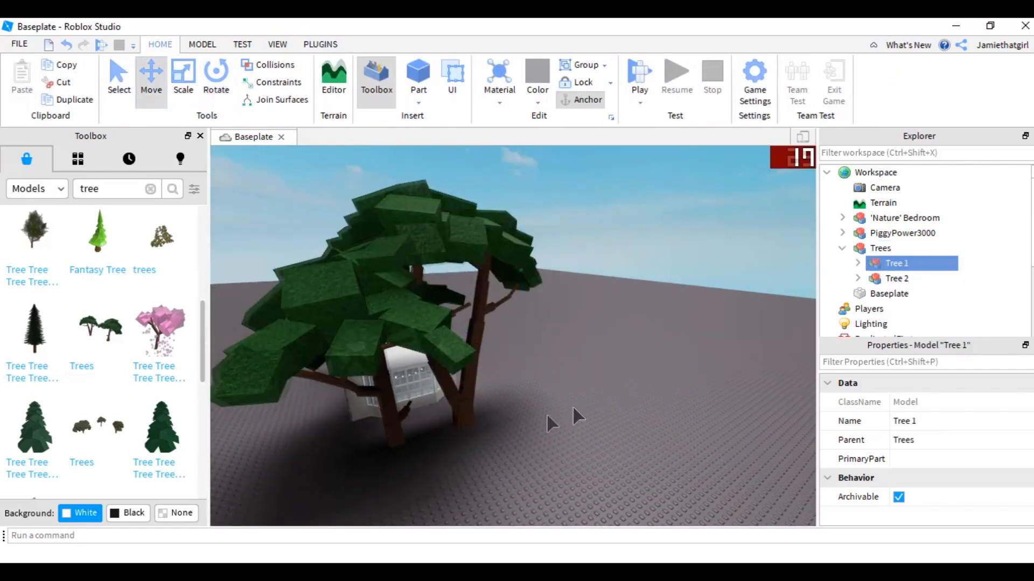
right_drag(551, 424, 522, 444)
- Search the toolbox for building and drag a Building model into the scene
double_click(122, 189)
text(building)
key(Return)
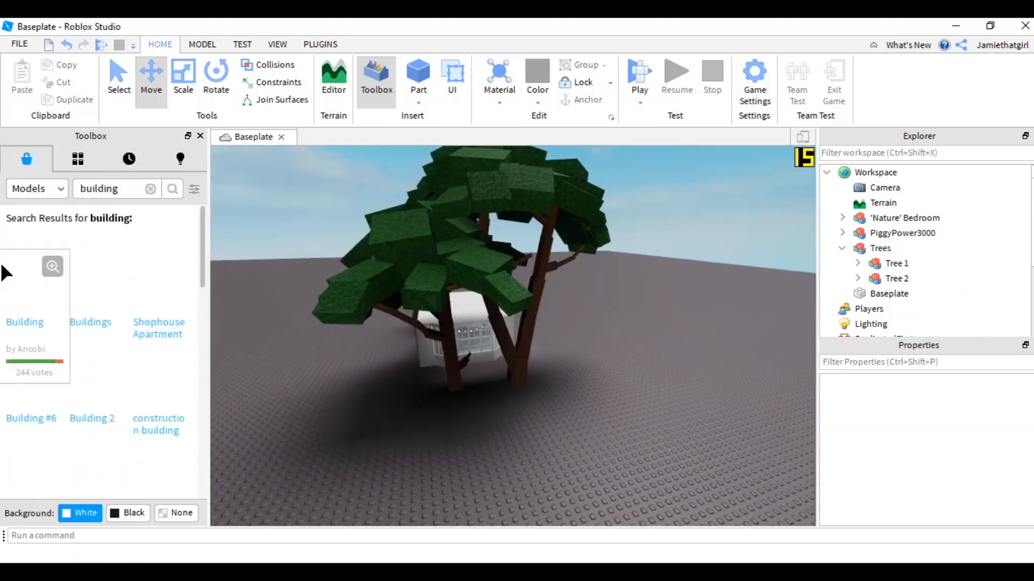
drag(95, 304, 402, 434)
- Add a second building model and position the buildings behind the trees and bedroom
drag(638, 429, 395, 386)
click(390, 381)
right_drag(391, 381, 429, 321)
click(411, 300)
click(325, 345)
key(w)
key(w)
click(453, 319)
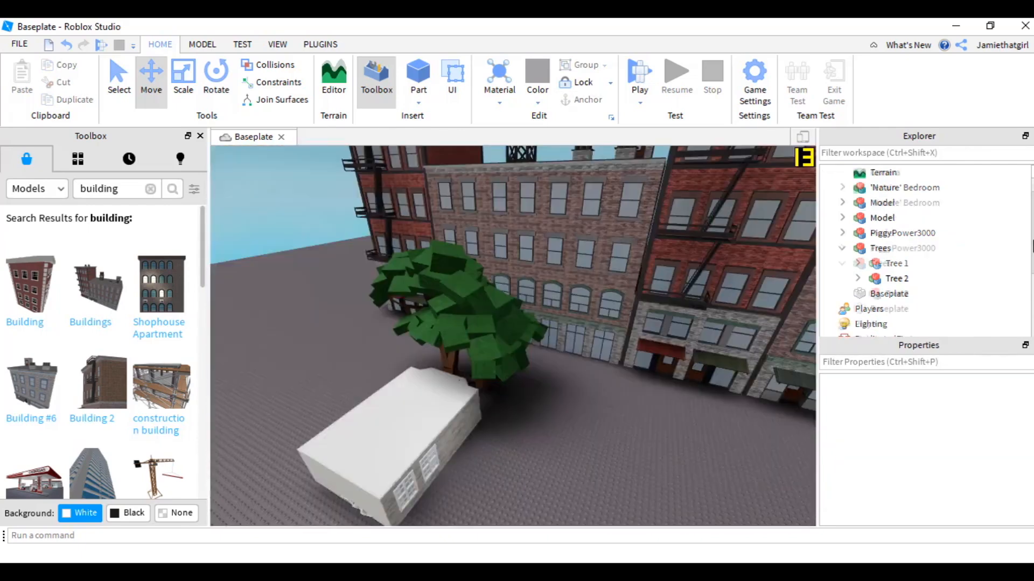
scroll(883, 286, up, 1)
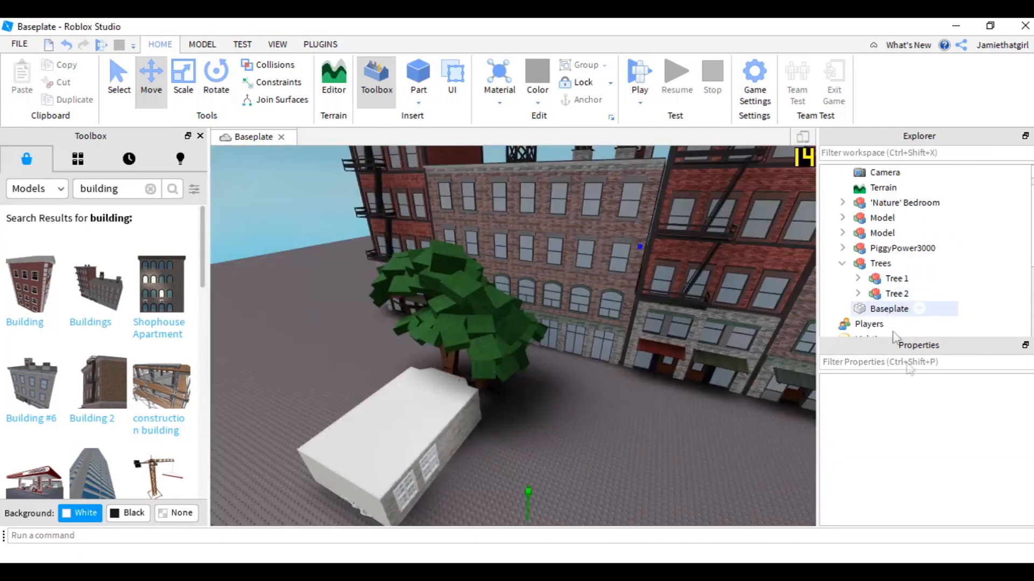
- Color the Baseplate green
click(891, 309)
click(963, 402)
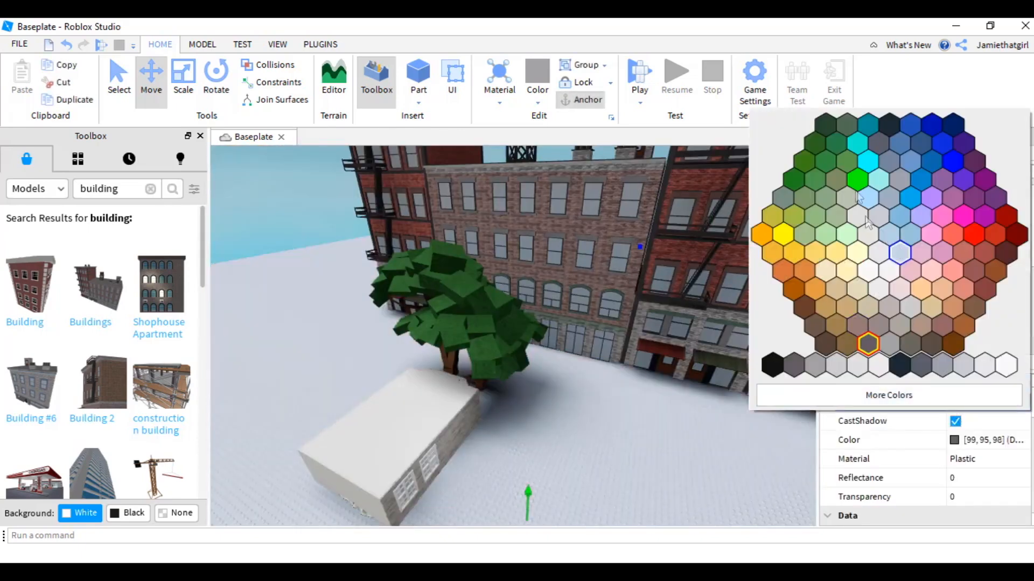
click(828, 157)
- Set the Baseplate's TopSurface to Smooth
scroll(958, 474, down, 3)
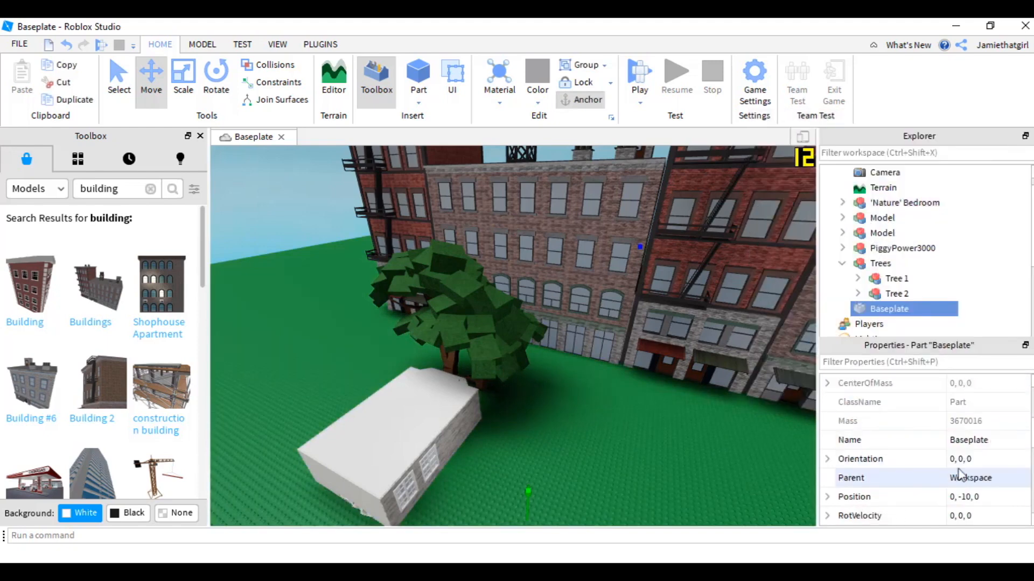
scroll(958, 474, down, 8)
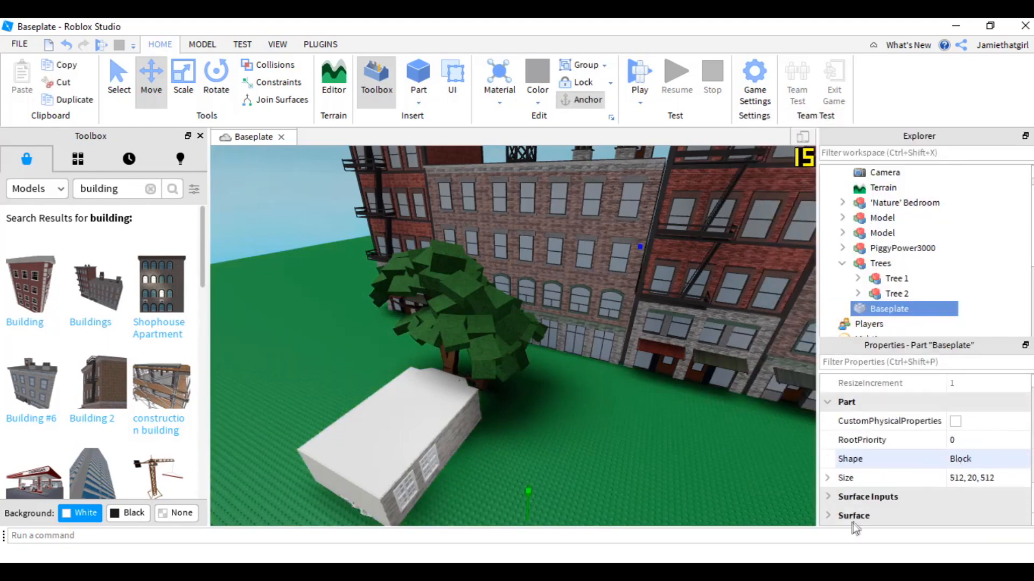
scroll(867, 497, up, 3)
scroll(963, 477, down, 5)
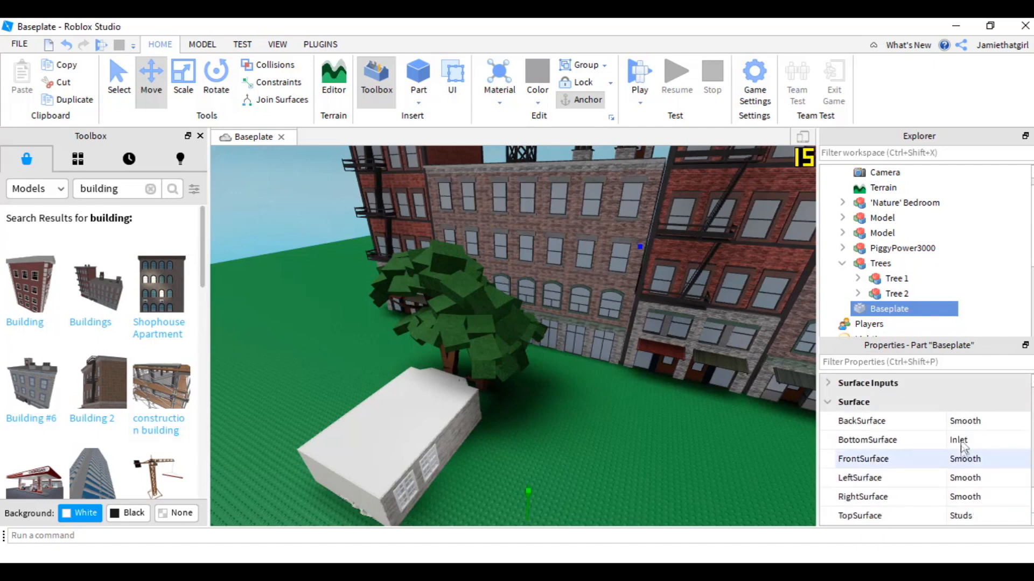
click(954, 515)
click(954, 520)
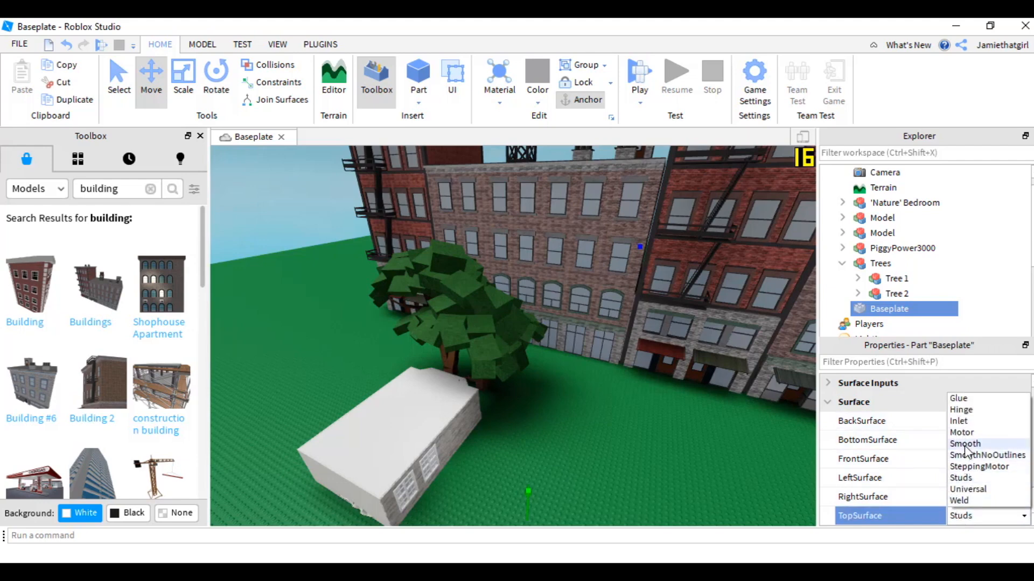
click(965, 445)
- Set the Baseplate's Material to Grass
scroll(951, 444, up, 5)
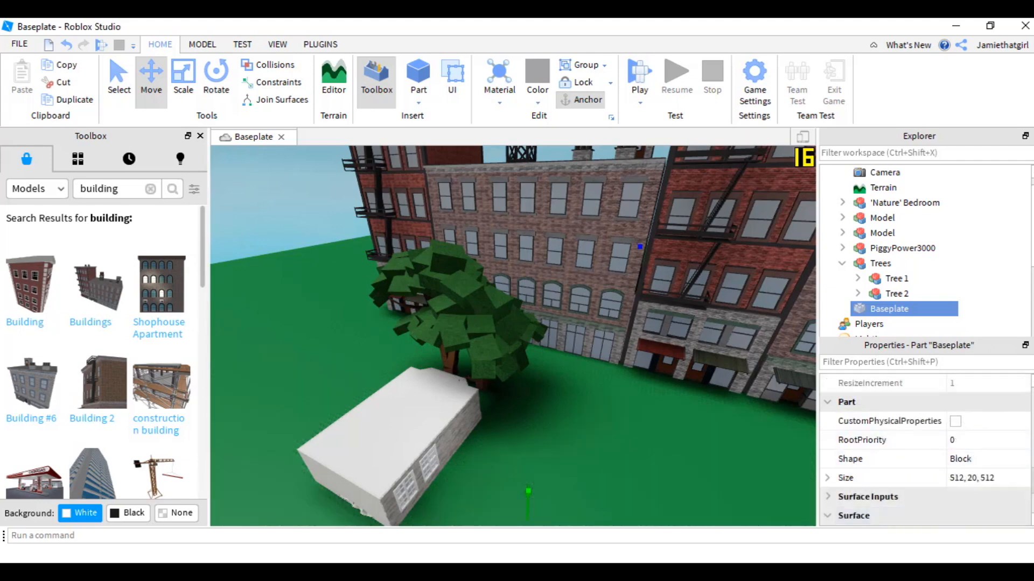
drag(1033, 437, 1032, 409)
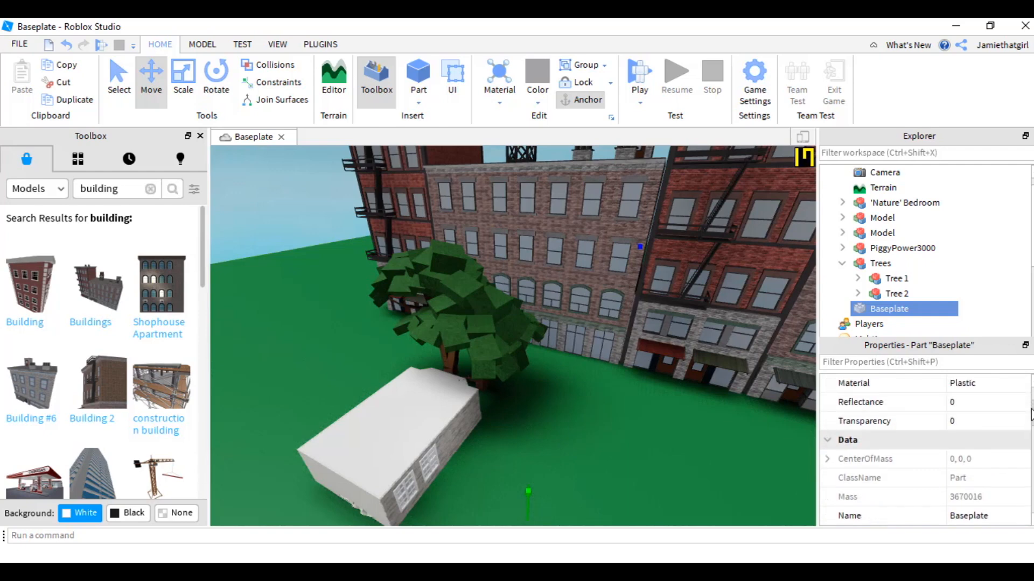
click(957, 391)
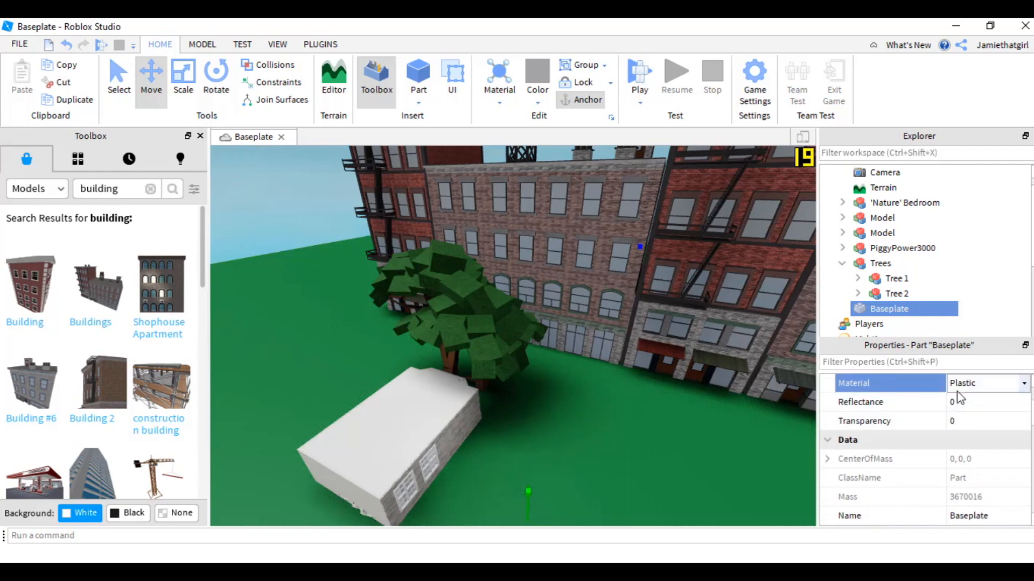
click(960, 385)
scroll(967, 445, down, 2)
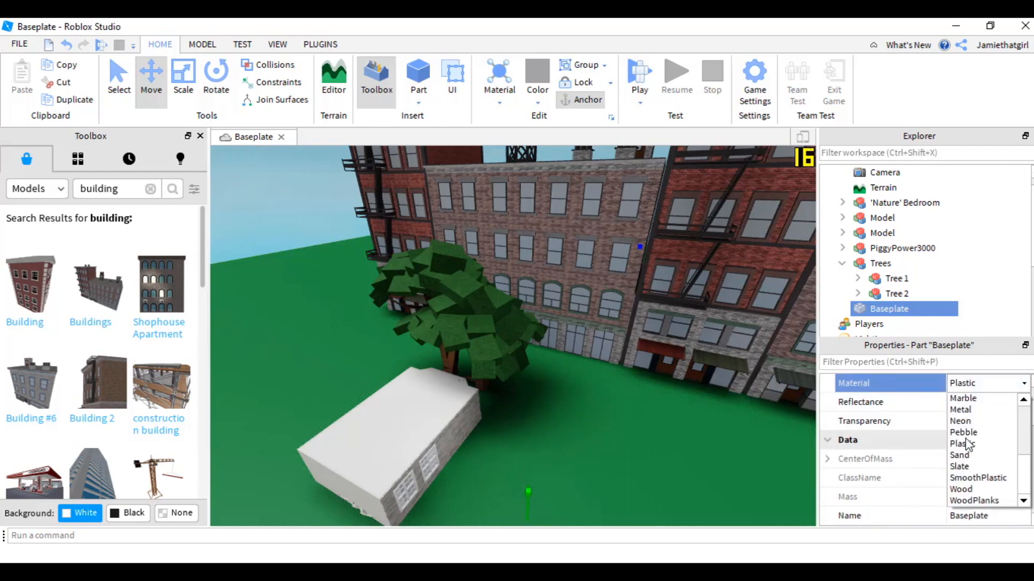
scroll(968, 444, up, 2)
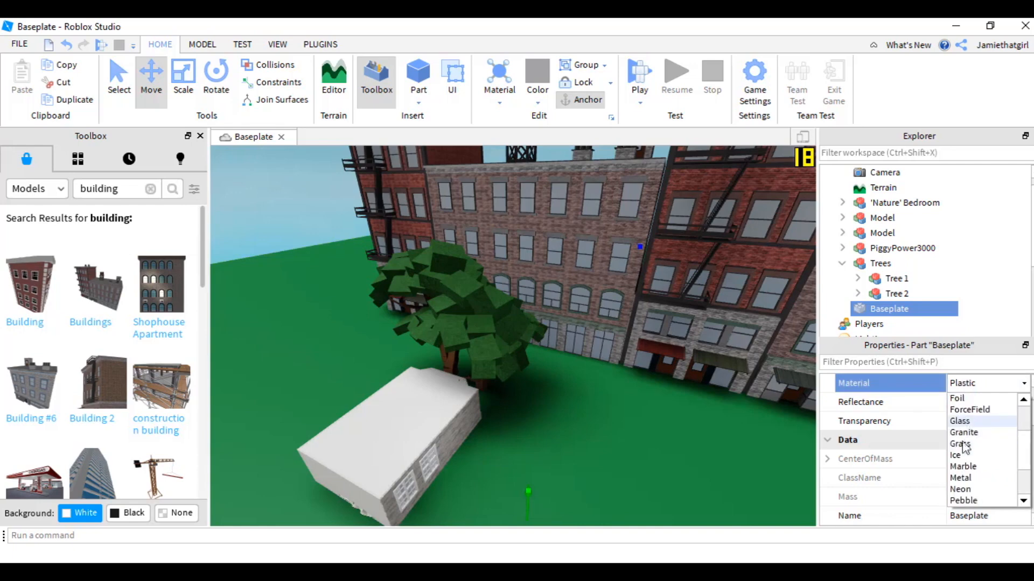
click(961, 444)
click(721, 438)
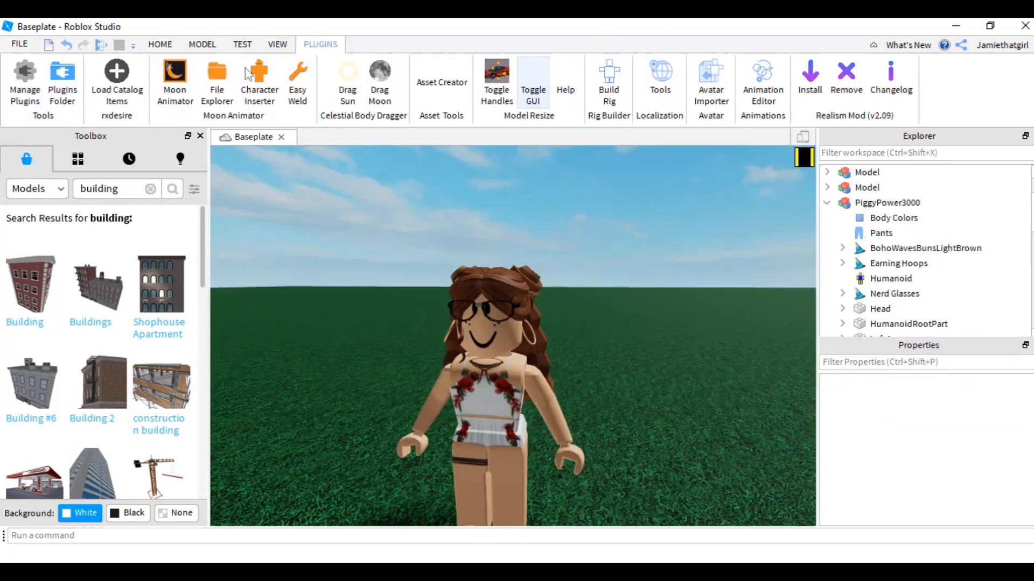
click(116, 75)
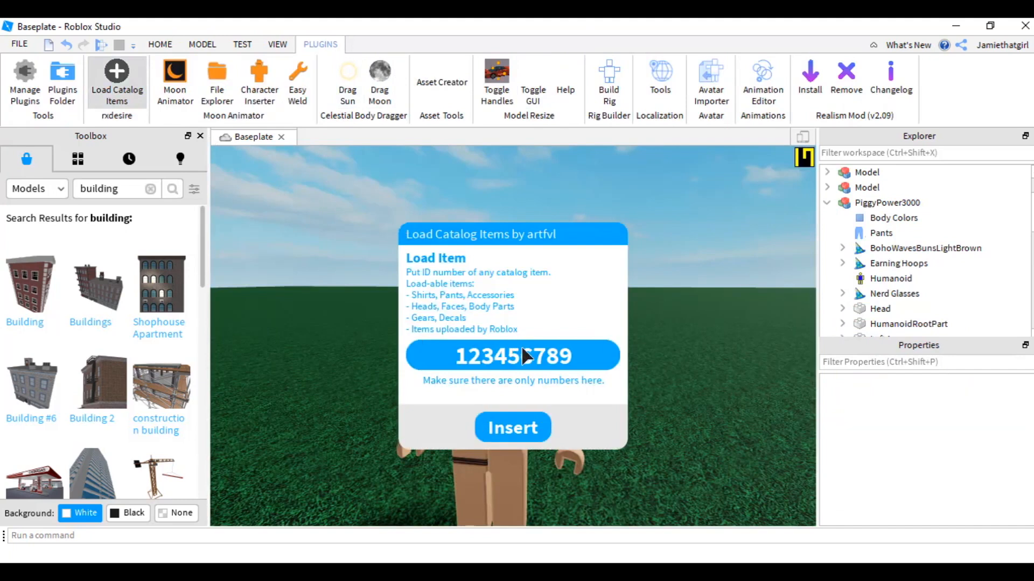
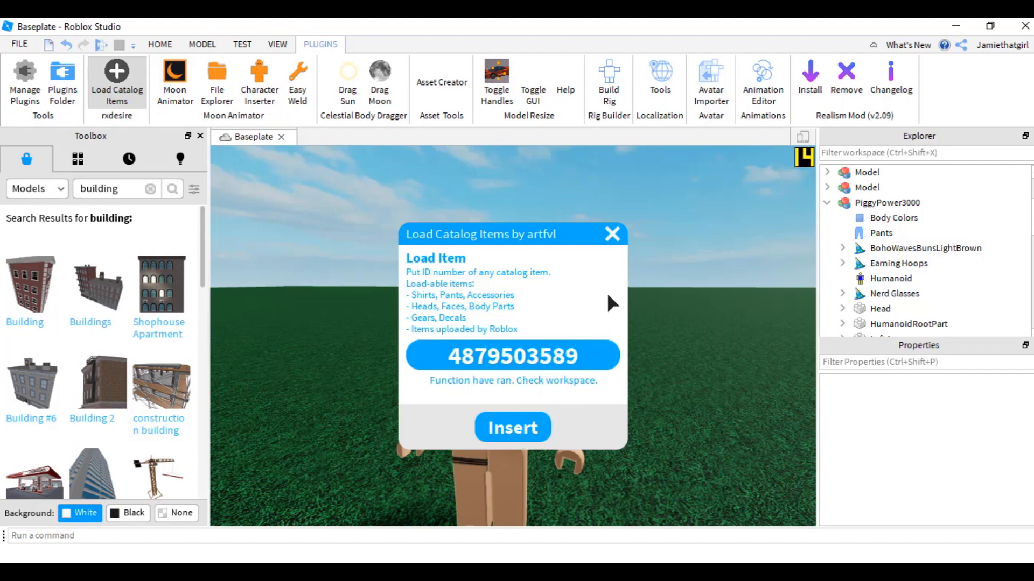
scroll(883, 261, down, 2)
scroll(883, 258, up, 5)
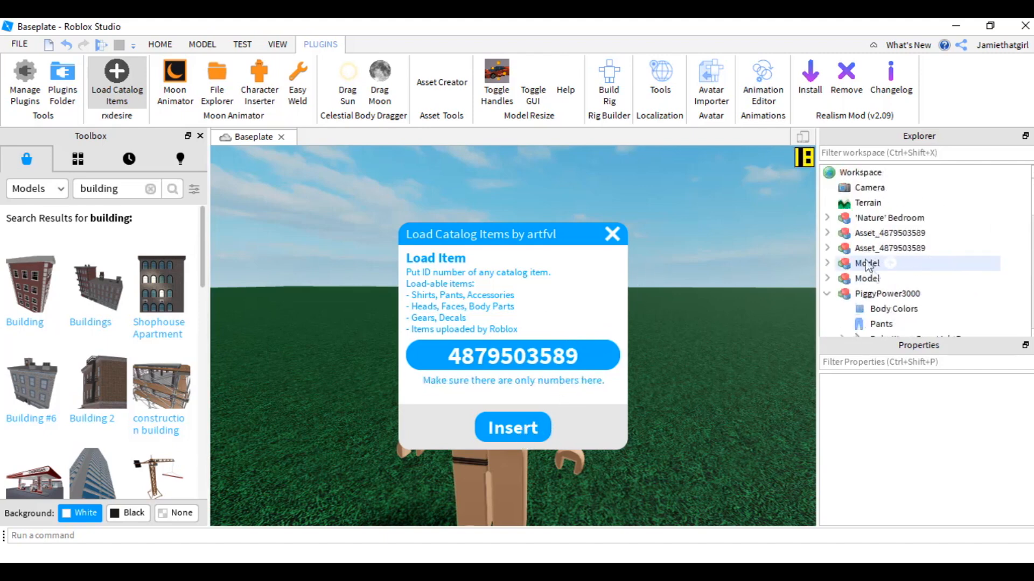
click(612, 234)
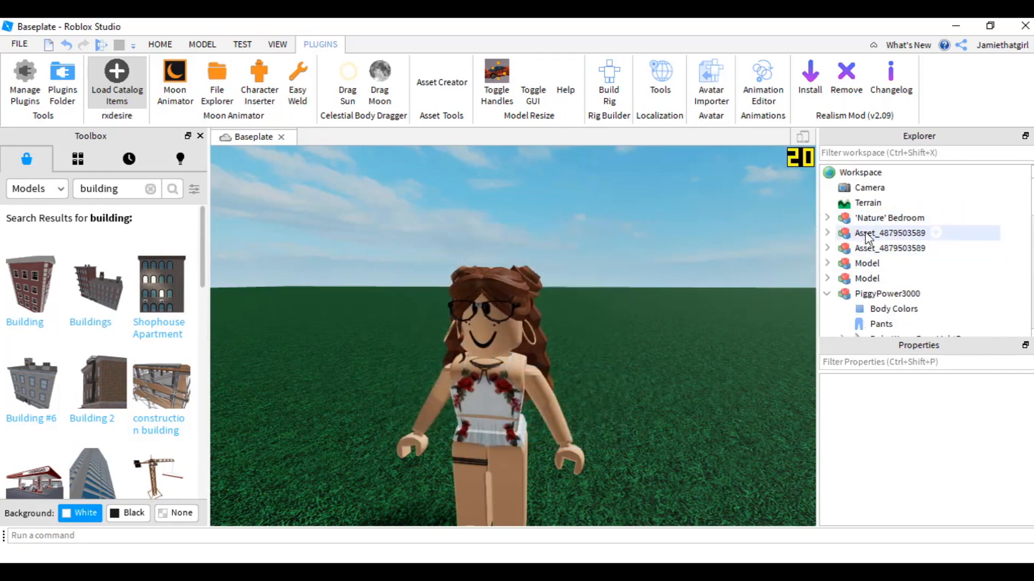
click(888, 232)
key(f)
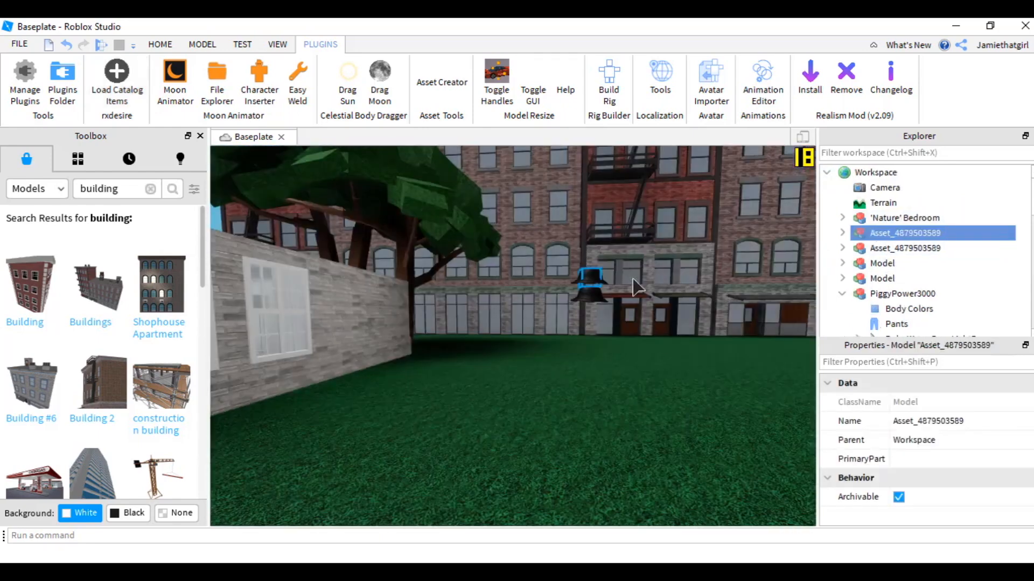
key(w)
mouse_move(633, 279)
right_down()
mouse_move(653, 277)
mouse_move(629, 274)
right_up()
key(s)
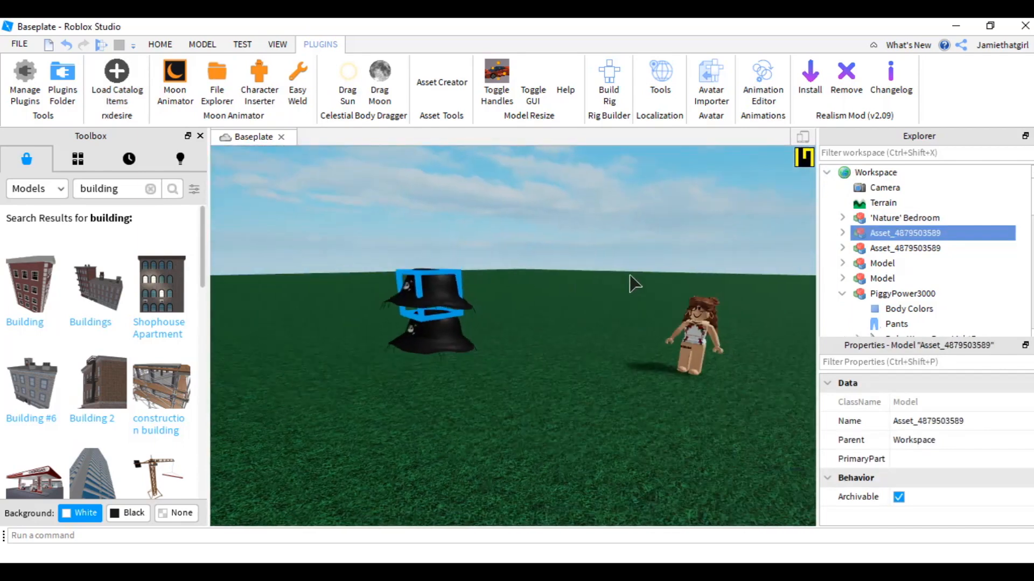
key(Delete)
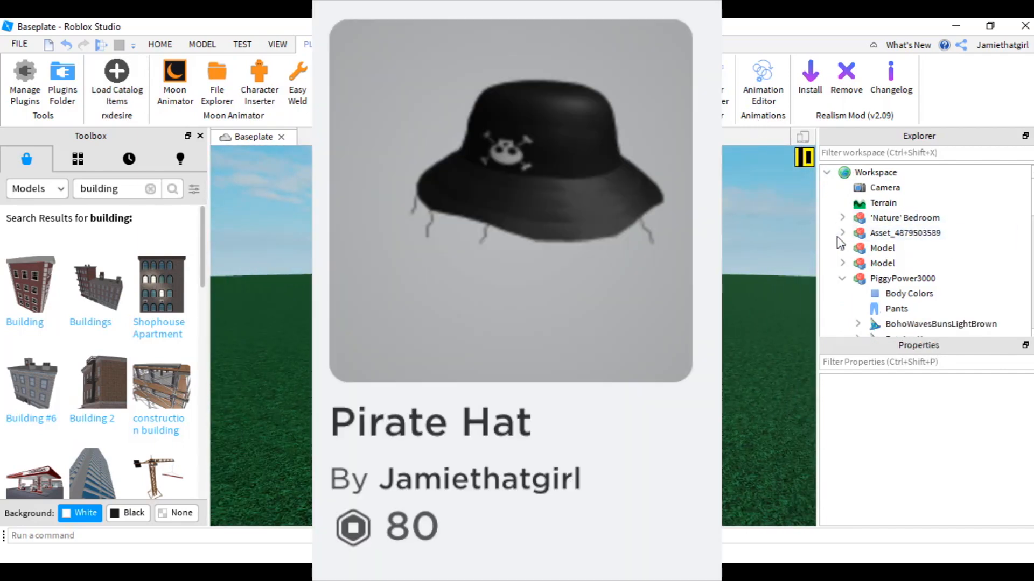
- Move the Pirate Bucket Hat accessory from the remaining asset into the PiggyPower3000 avatar
click(842, 232)
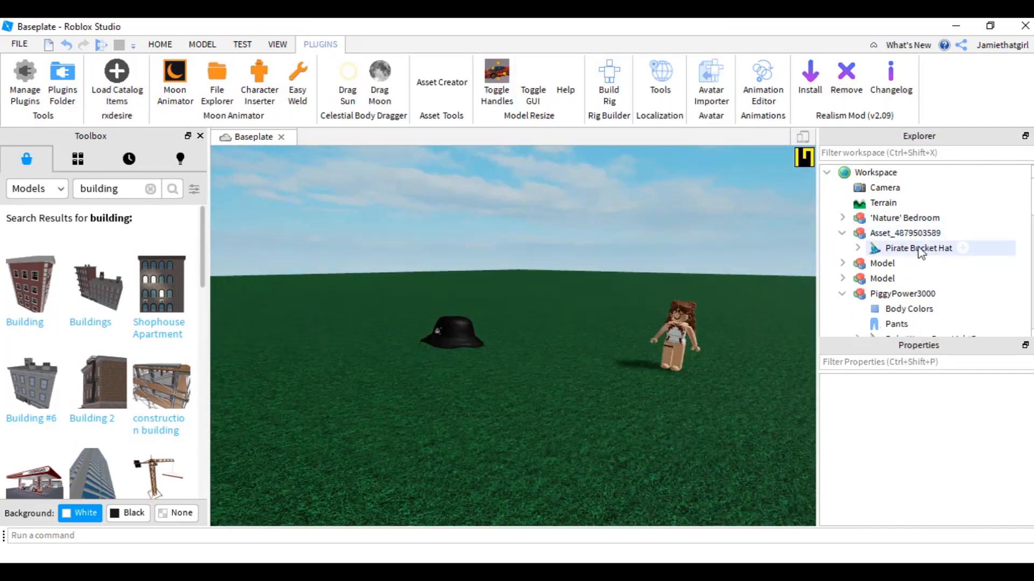
click(919, 248)
drag(928, 250, 915, 294)
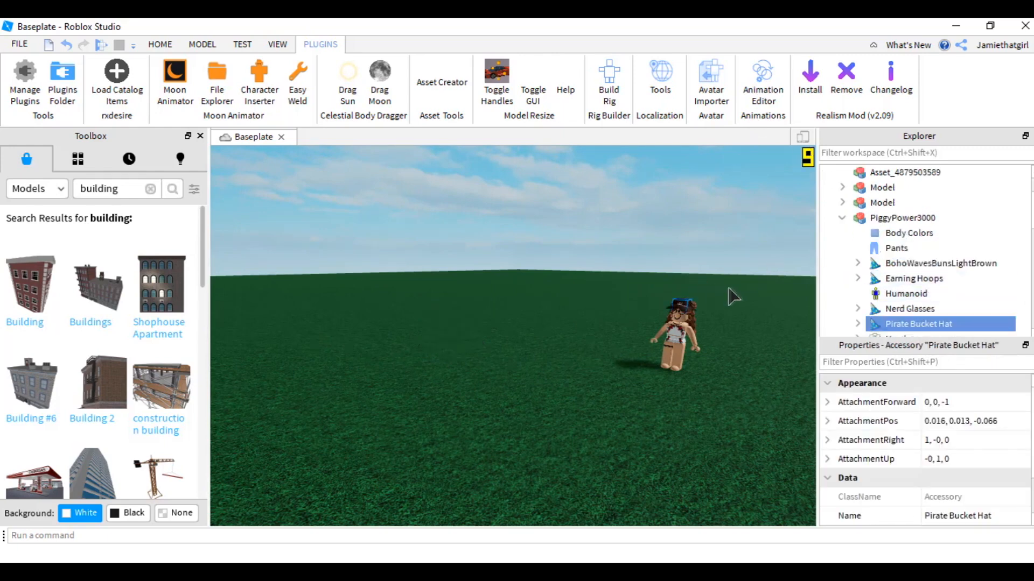
- Install the Realism Mod plugin into the place
right_drag(727, 292, 740, 310)
key(w)
key(d)
key(w)
right_drag(529, 288, 530, 286)
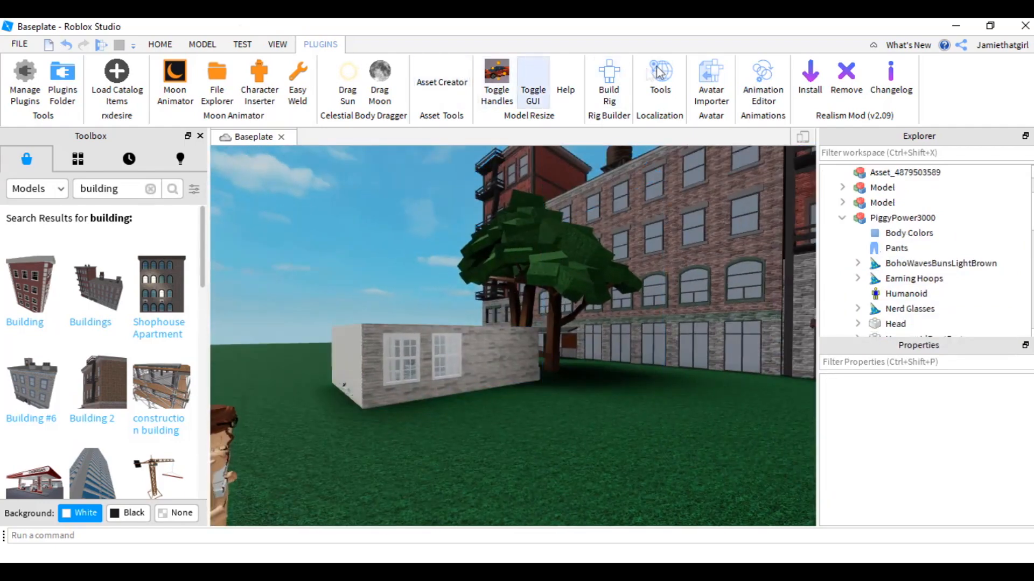
click(800, 87)
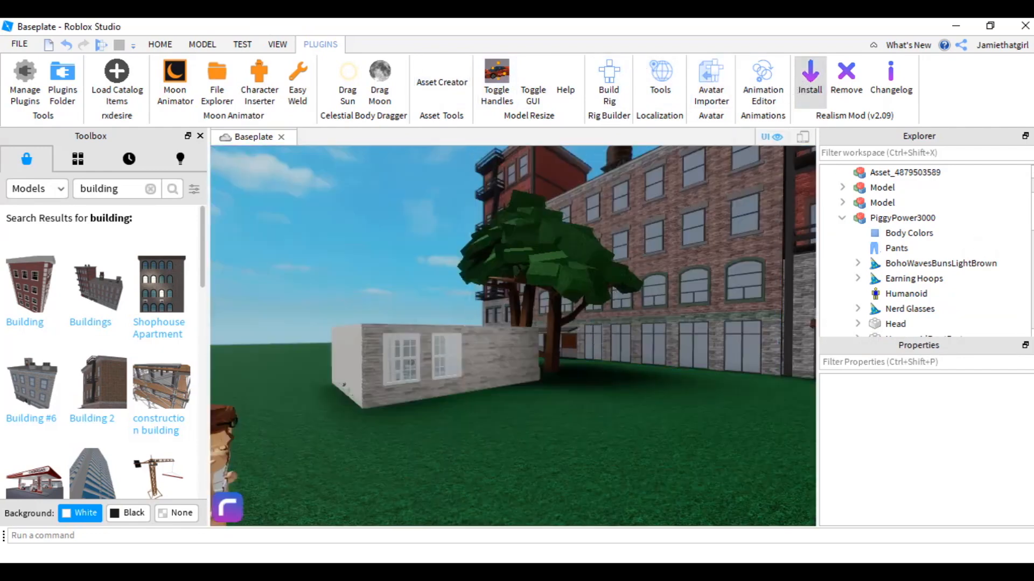
- Delete the Realism Mod folder from StarterGui, keeping the one in ServerScriptService
drag(1032, 223, 1032, 233)
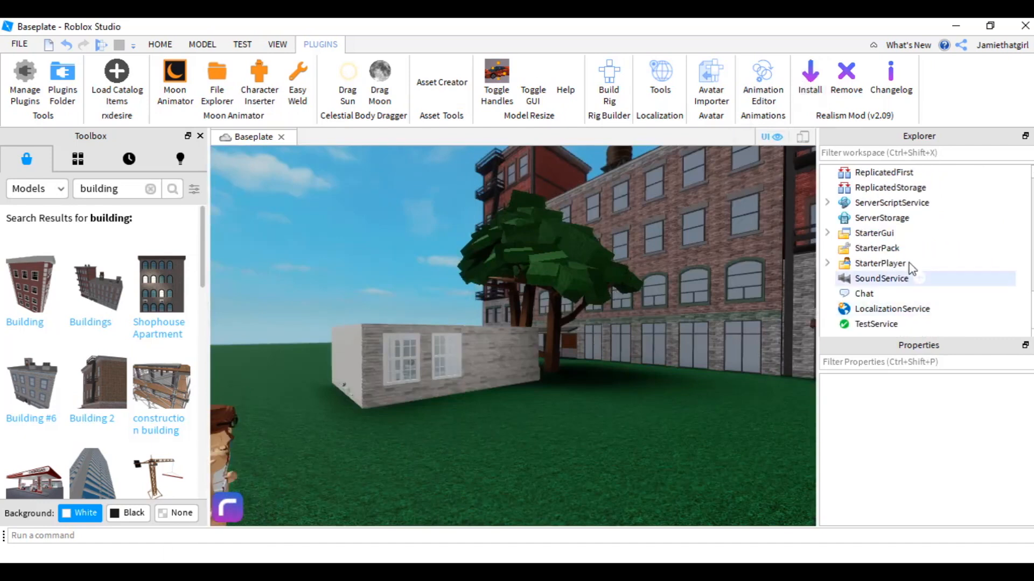
click(829, 202)
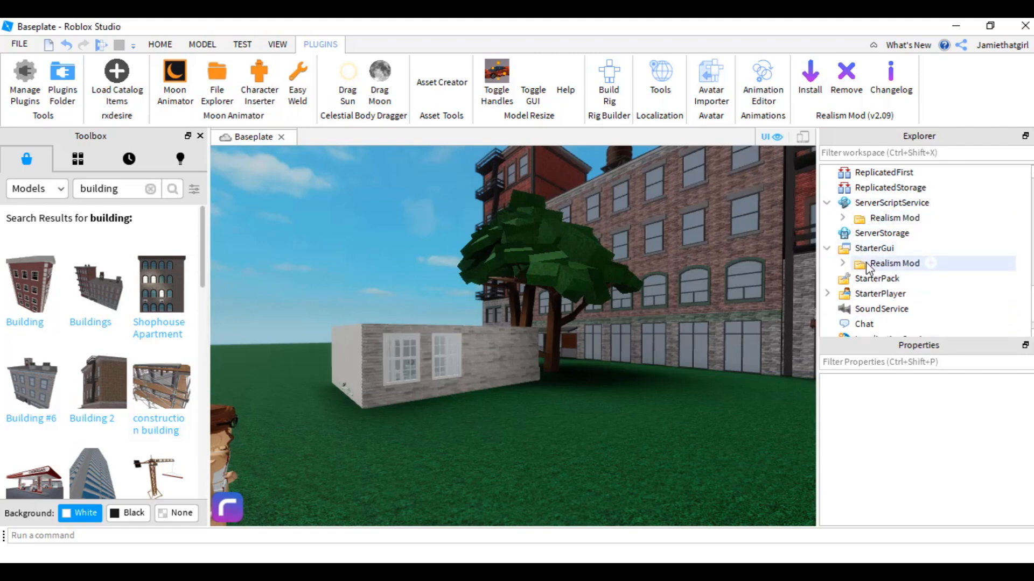
click(866, 264)
key(Delete)
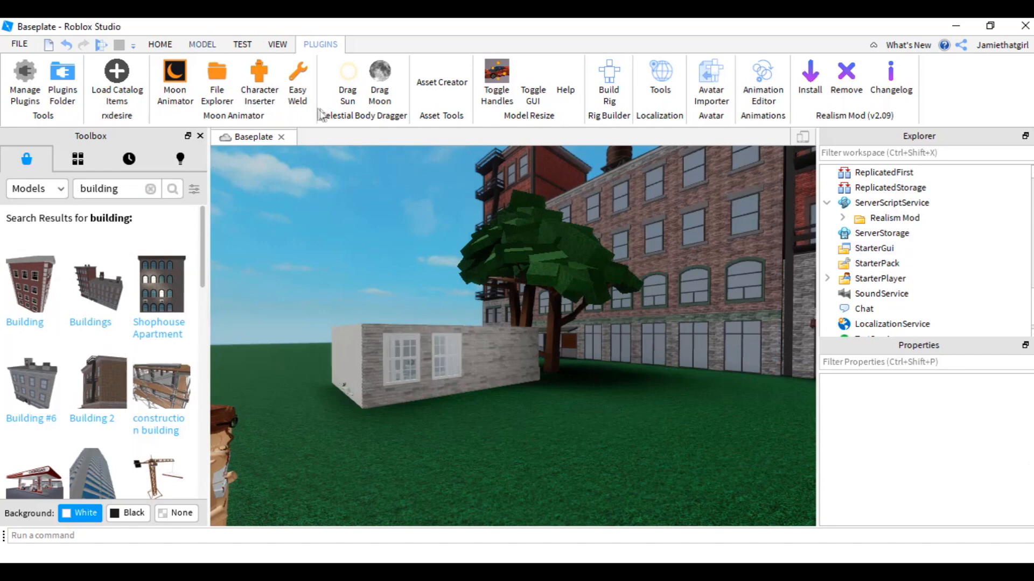
- Use Drag Sun to place the sun low near the horizon behind the bedroom
click(347, 81)
drag(418, 257, 455, 303)
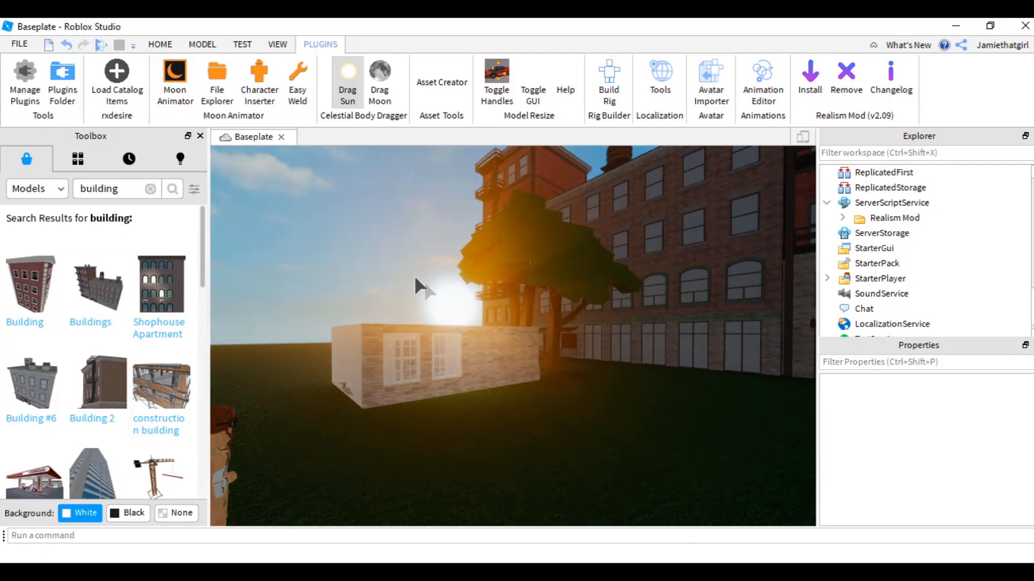
- Open the Studio settings and review the Rendering quality options, then close the settings
click(19, 44)
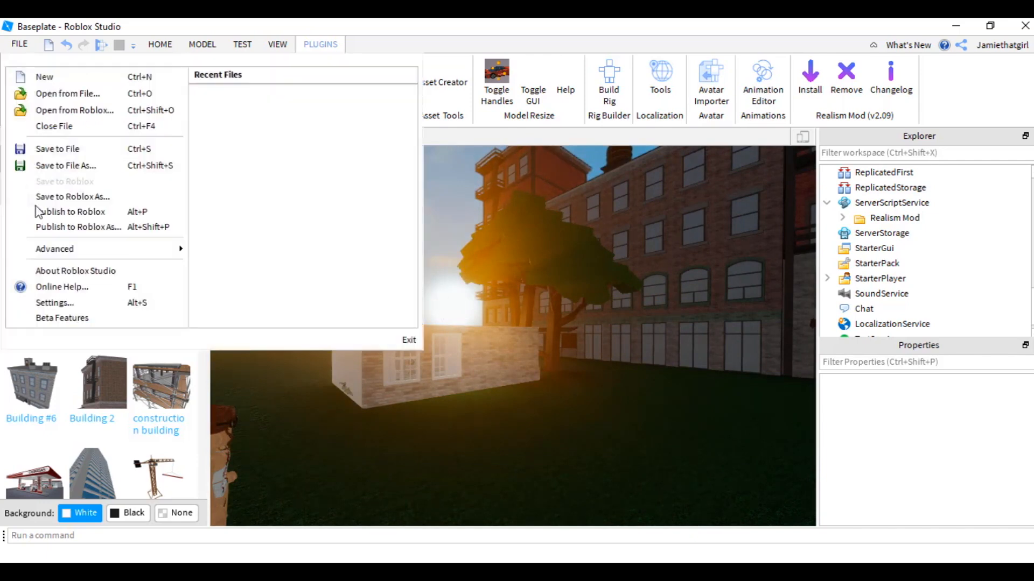
click(79, 303)
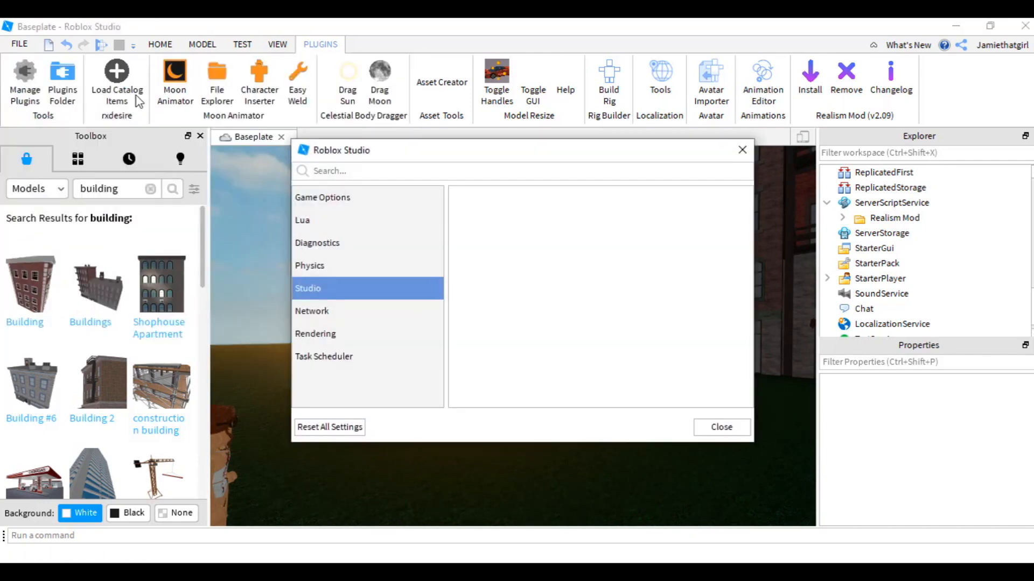
click(344, 338)
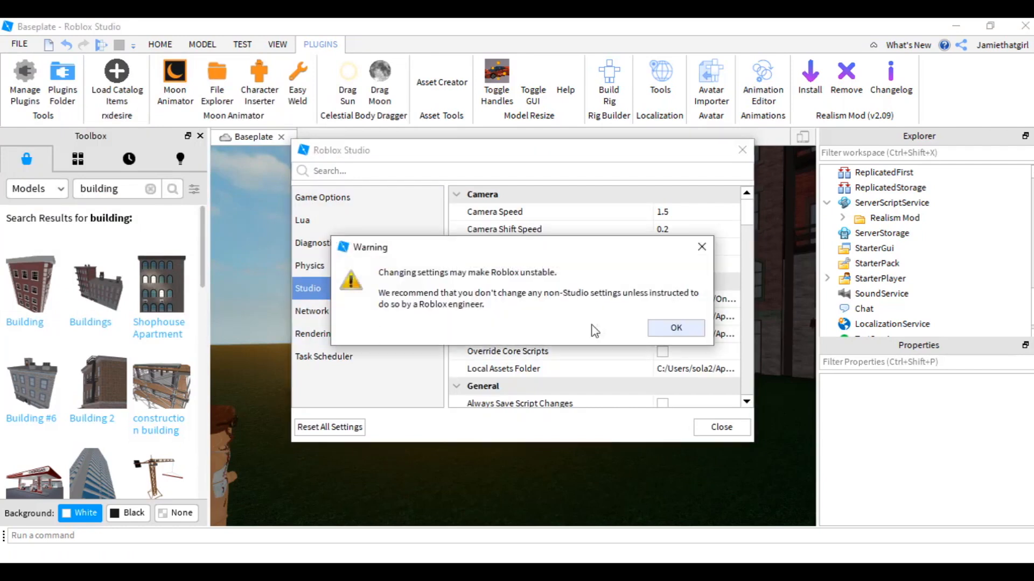
click(676, 327)
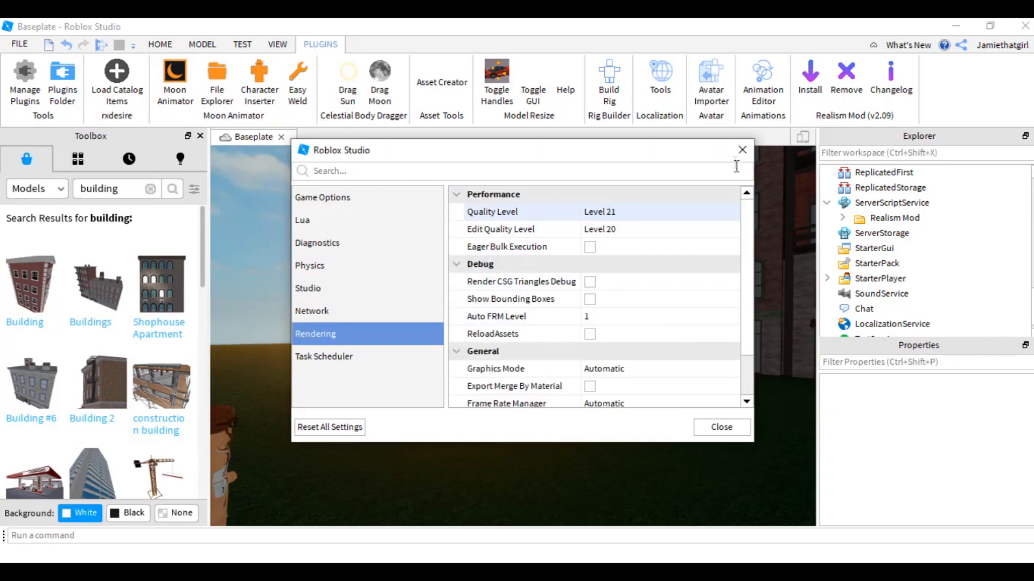
click(742, 149)
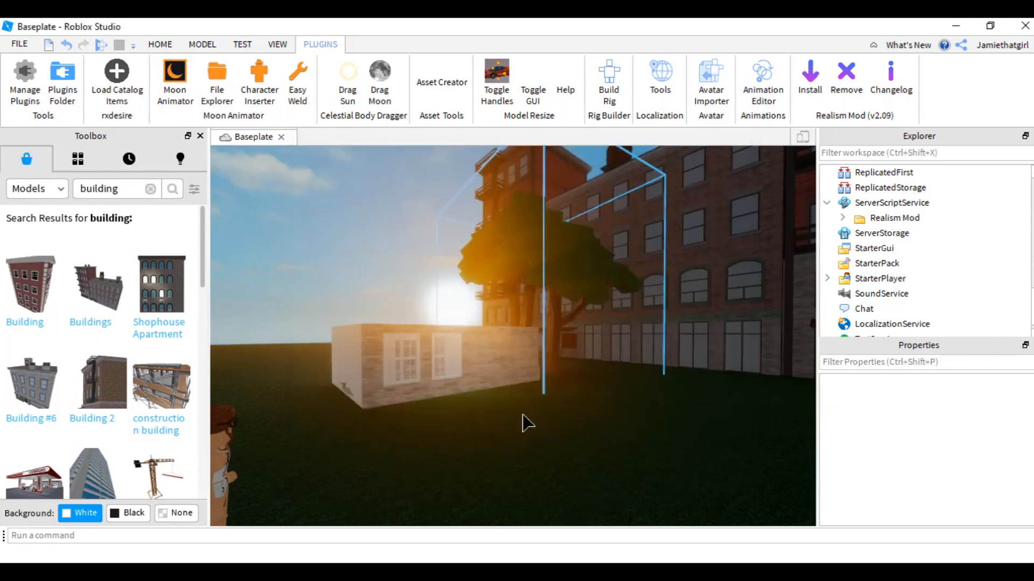
- Set the Lighting Ambient color to 238, 238, 238
scroll(521, 417, up, 3)
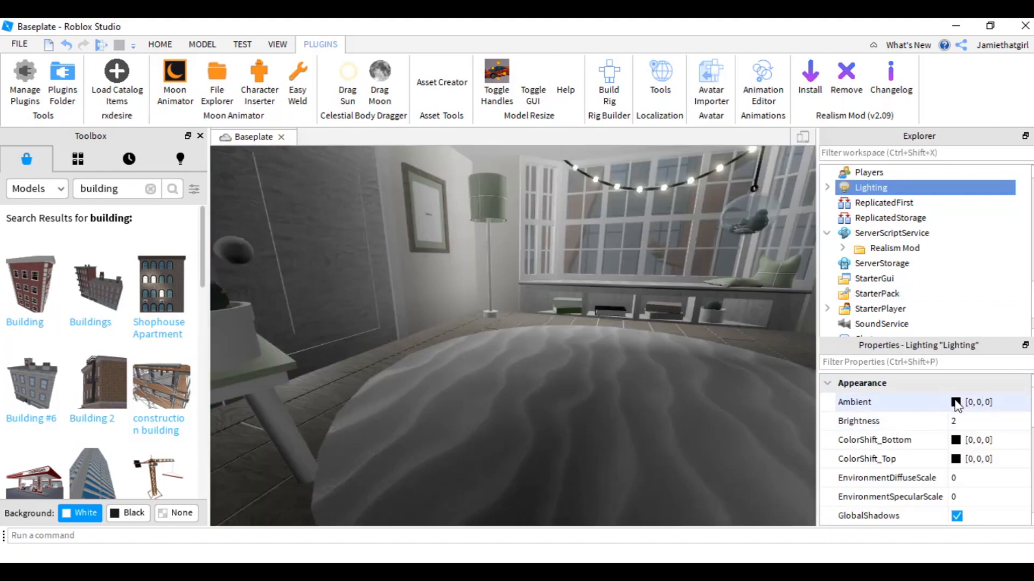
click(955, 402)
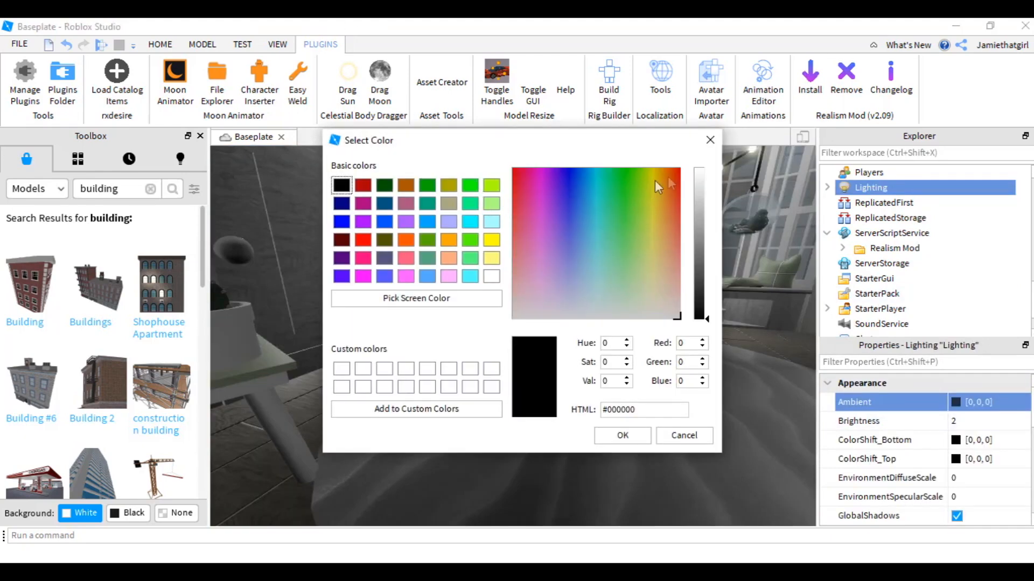
click(704, 181)
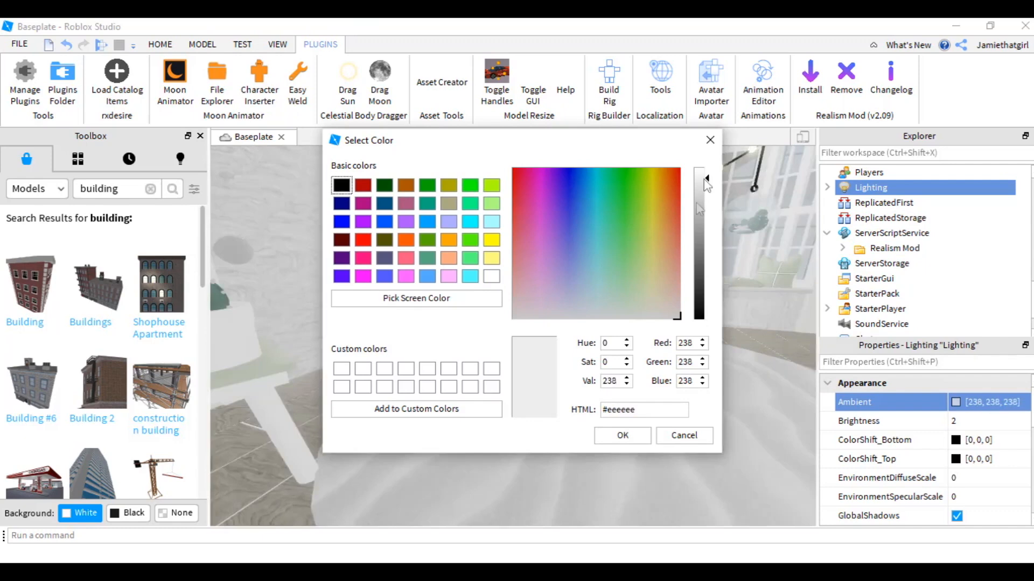
click(639, 438)
- Switch to WordPad and add cutscene directions between the lyrics, such as Cutscene of clock and She looks down
right_drag(679, 306, 680, 306)
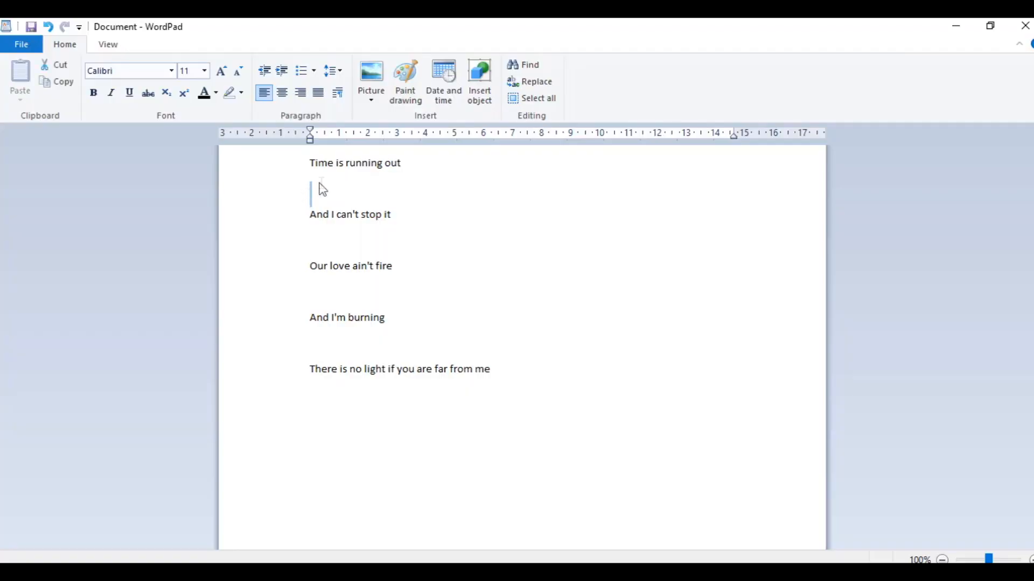
text(Cutscene of clock)
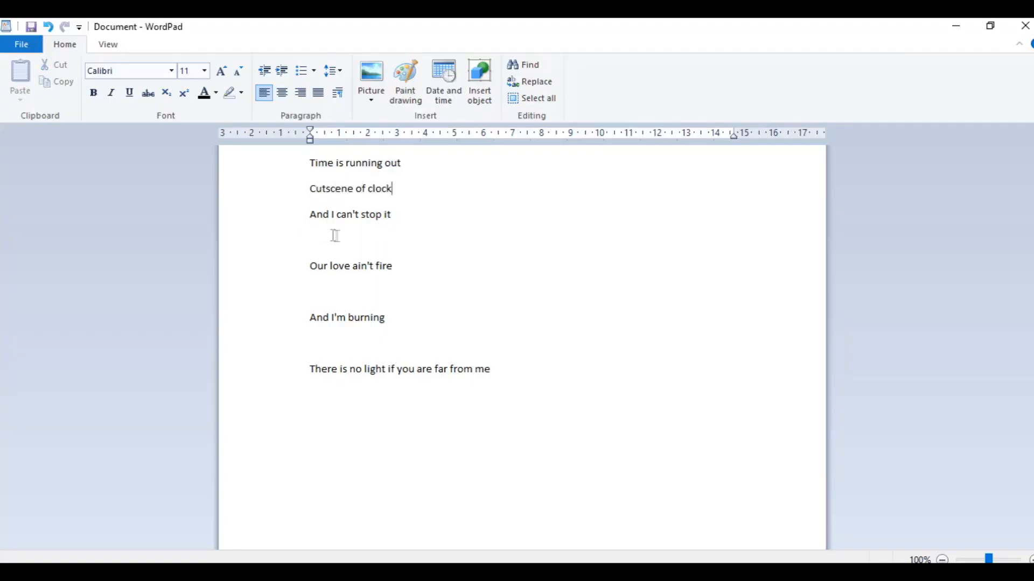
text( out the window - show her back)
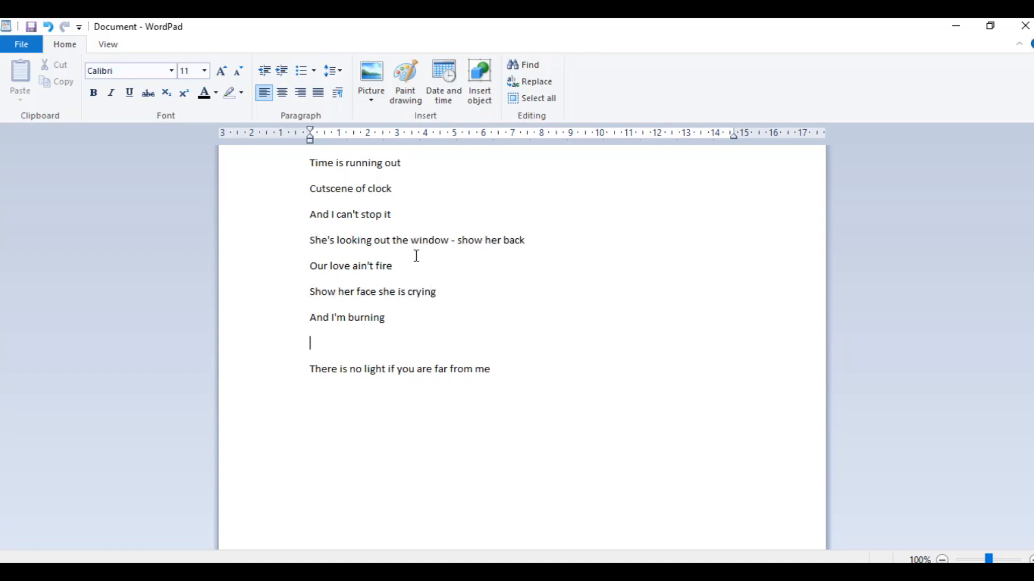
text(down)
click(335, 381)
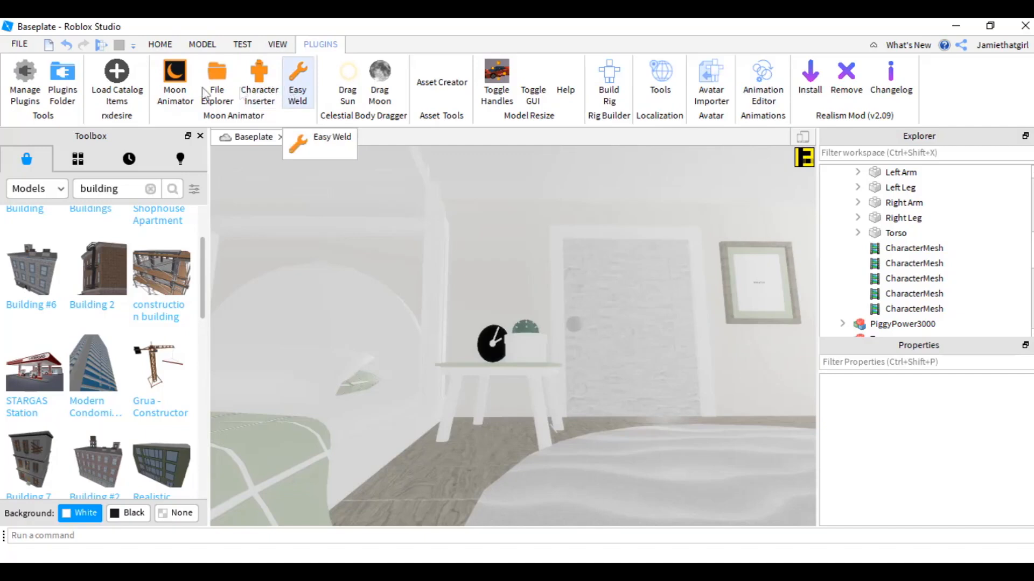
- Open Moon Animator and create a new animation named cam
click(175, 81)
drag(347, 218, 349, 404)
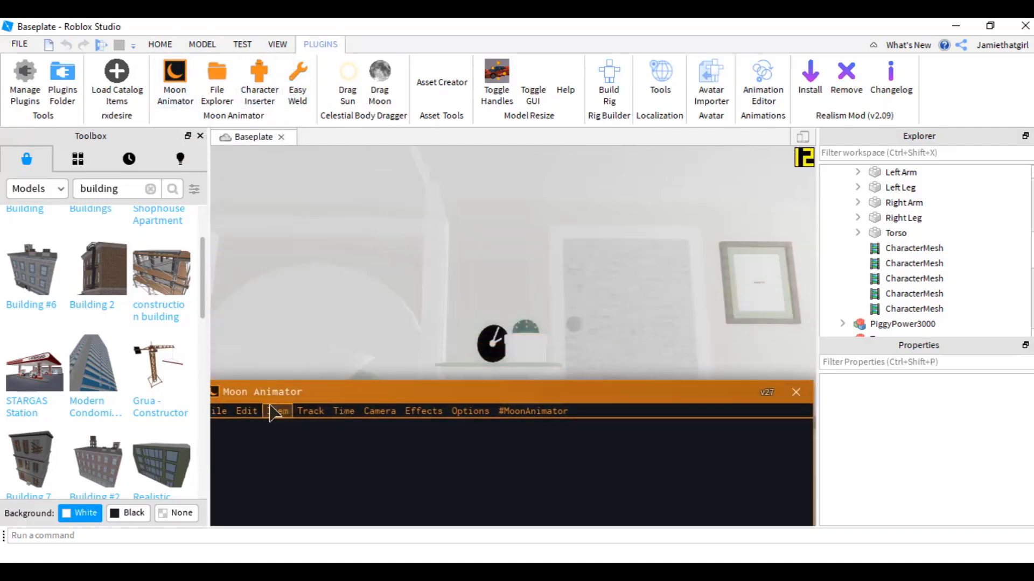
click(220, 411)
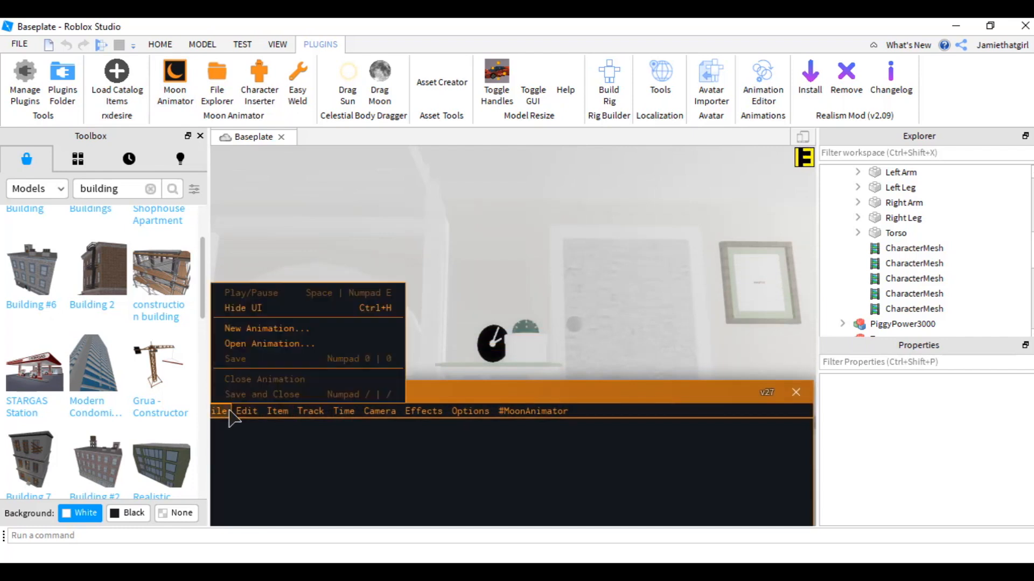
click(263, 328)
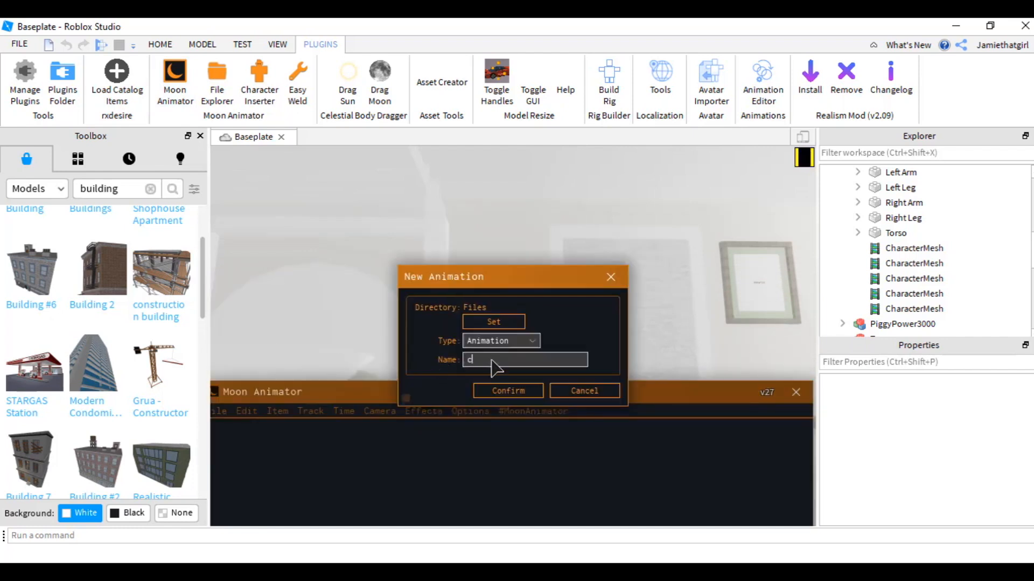
click(520, 392)
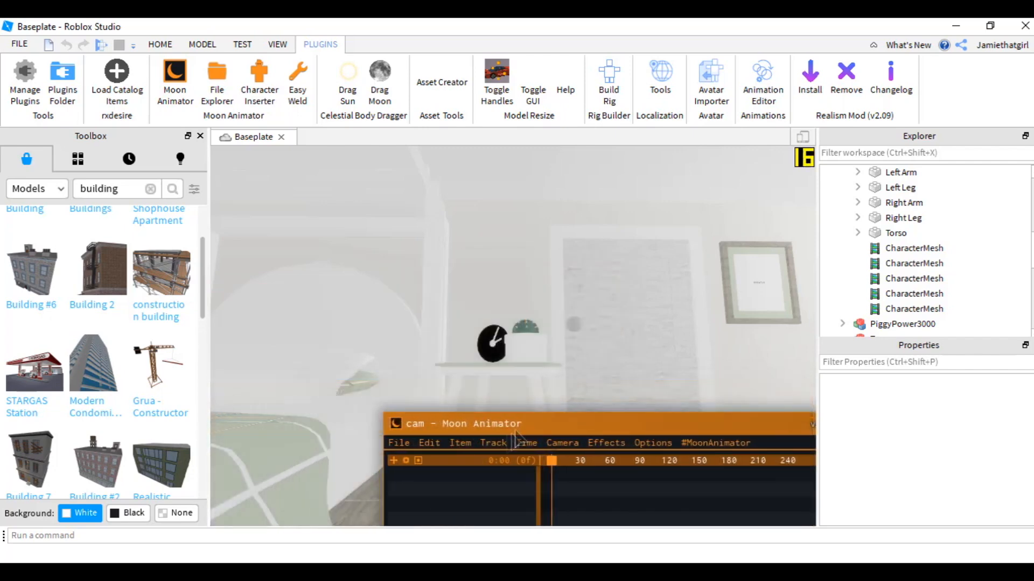
- Add a camera track in Moon Animator and key its CFrame at frame 0 with a close-up view of the clock
click(465, 444)
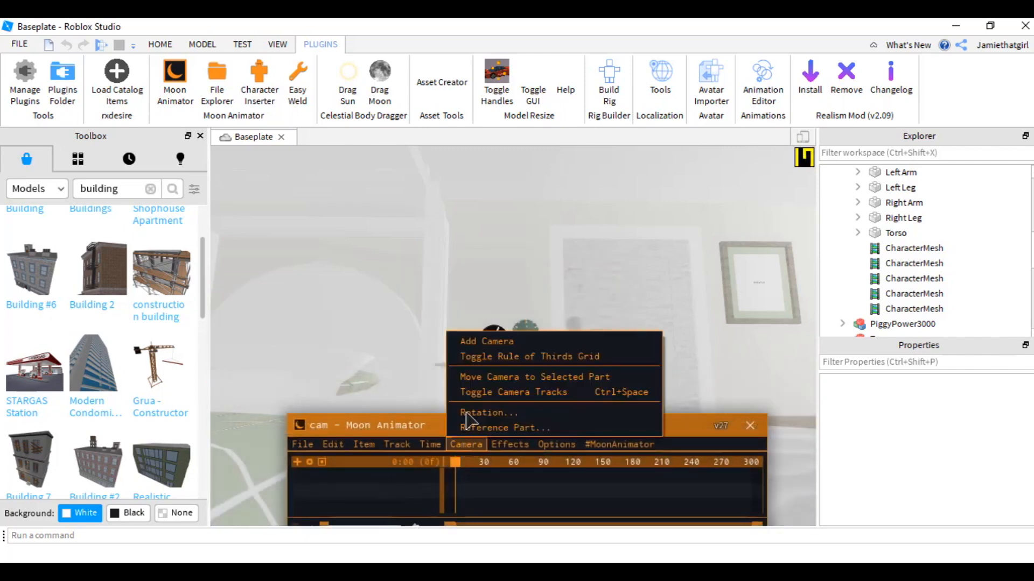
click(484, 342)
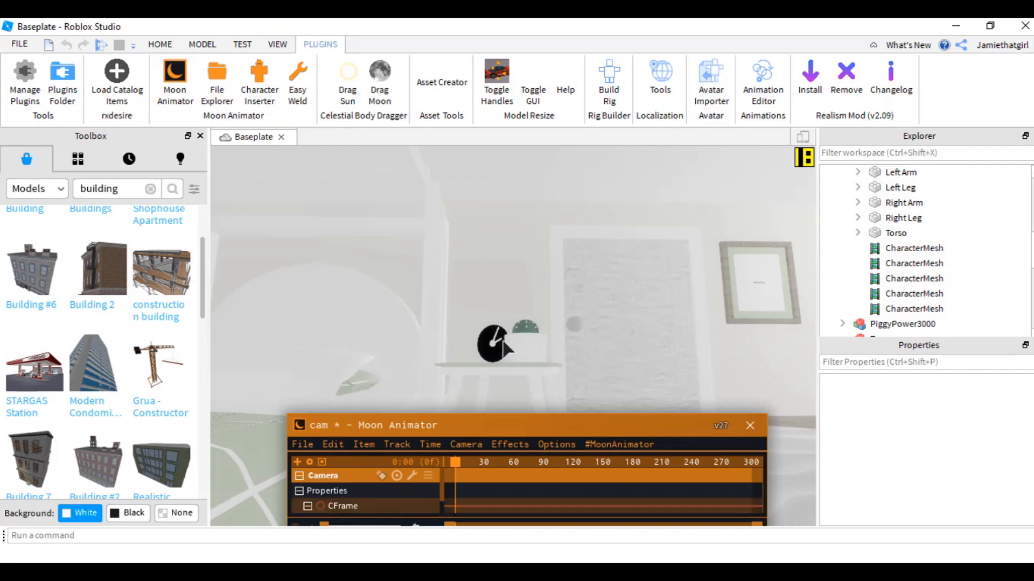
key(w)
right_drag(515, 354, 515, 354)
key(e)
key(w)
key(q)
key(s)
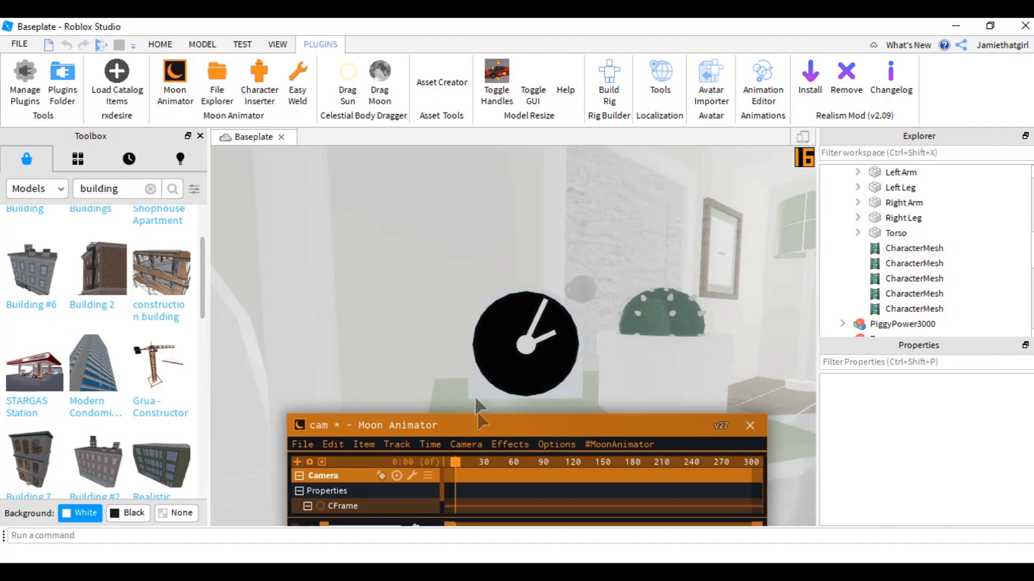
click(454, 507)
click(459, 506)
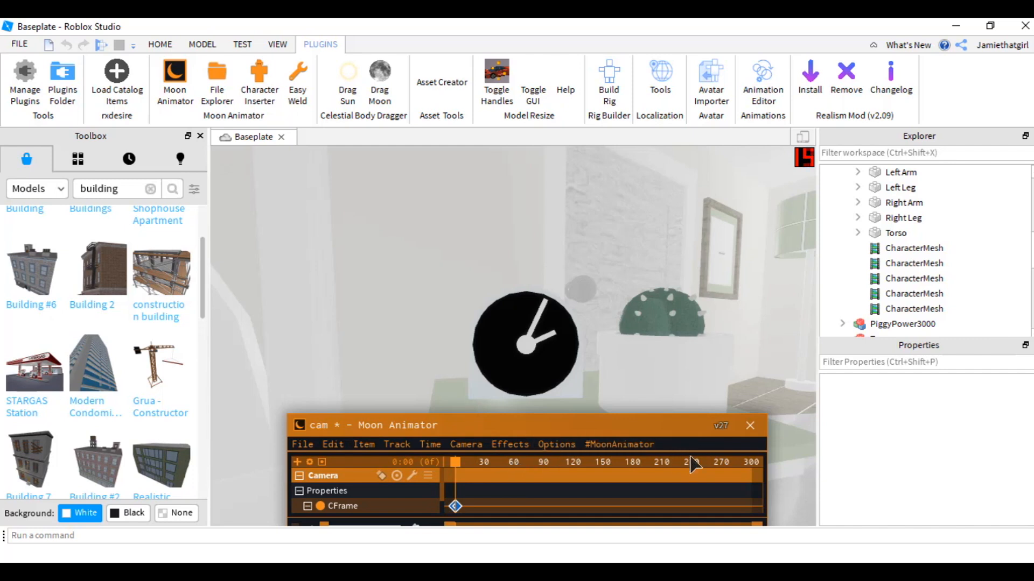
- Move the playhead to frame 271 and check the Fraps movie capture hotkey, then close Fraps
click(724, 461)
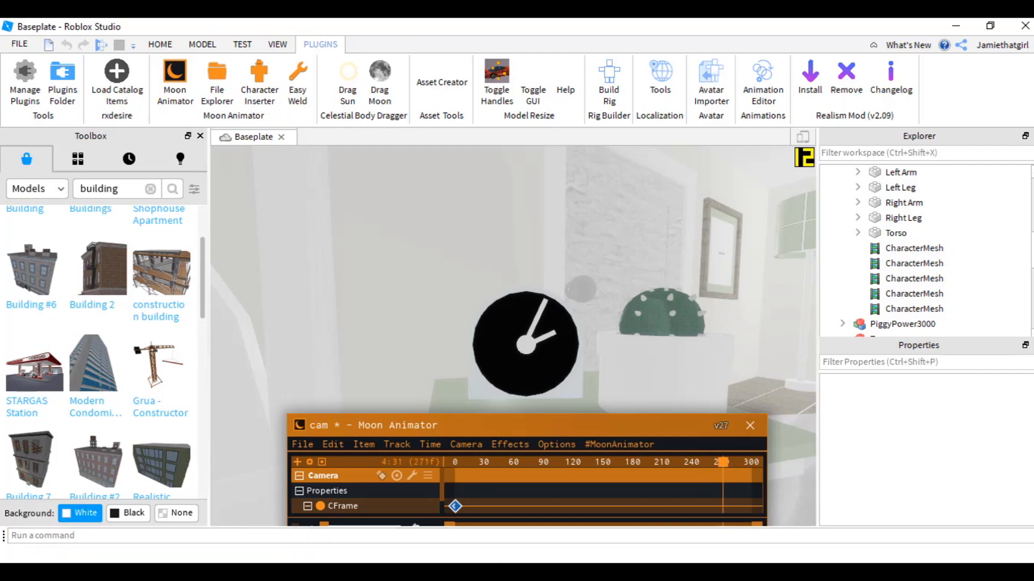
key(alt+Tab)
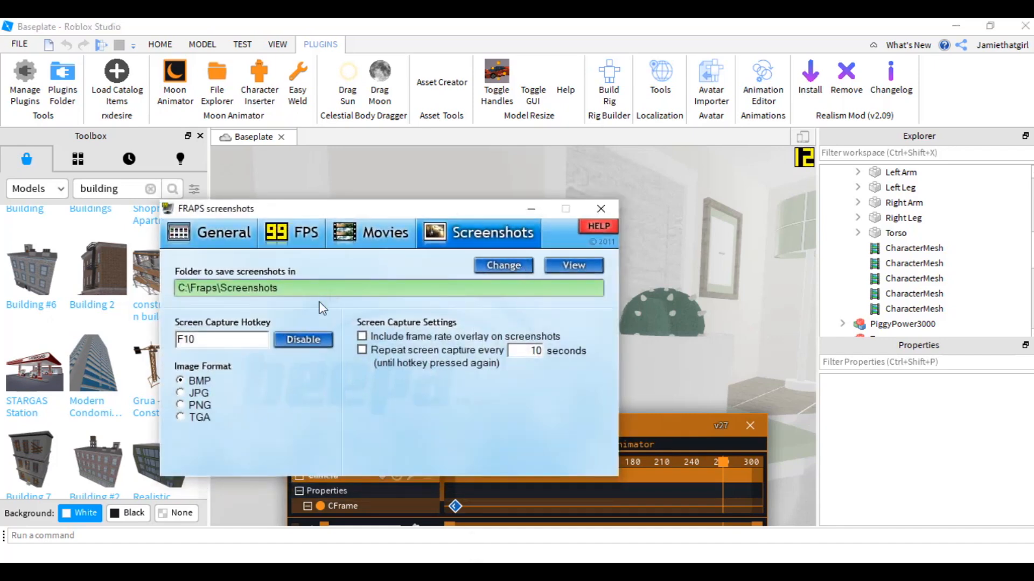
click(377, 232)
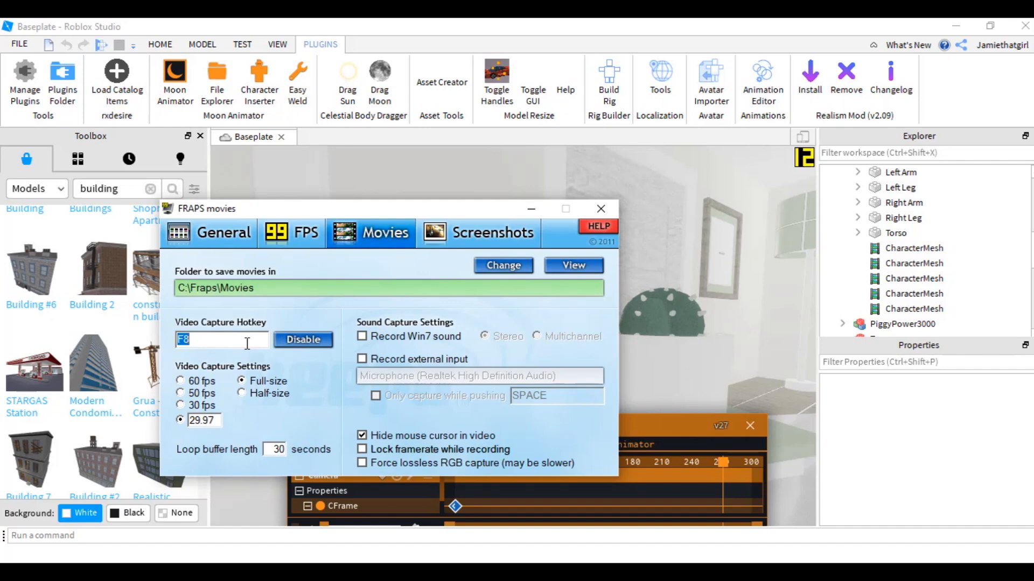
click(531, 209)
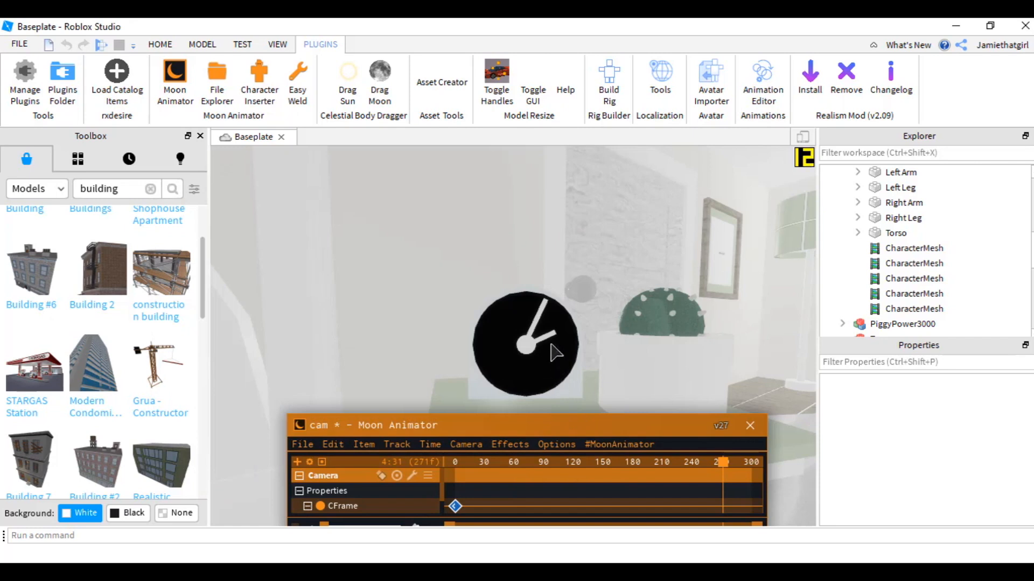
- Pull the camera back from the clock to key its CFrame at frame 271 and play the cutscene
scroll(550, 337, down, 5)
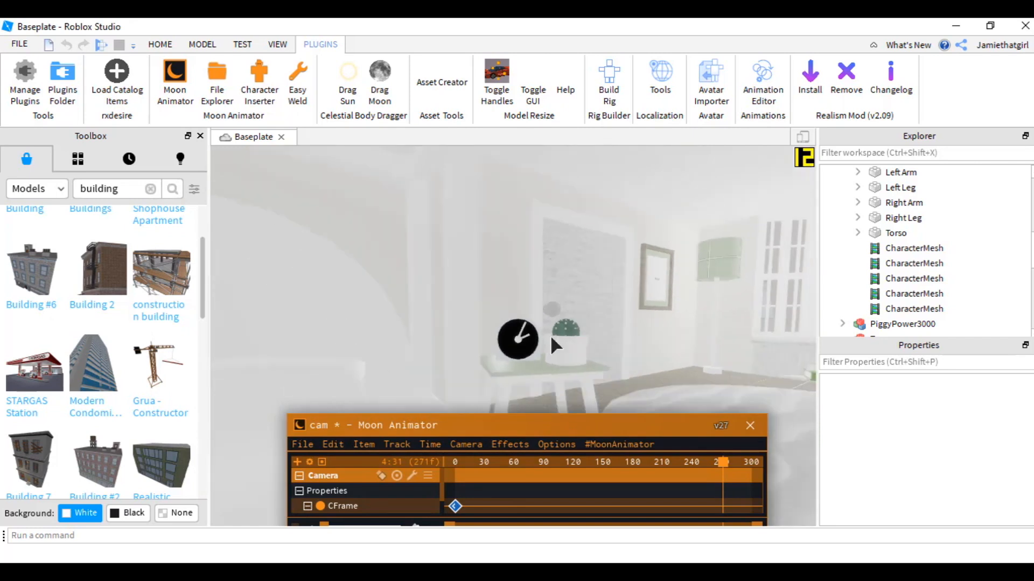
scroll(551, 332, up, 3)
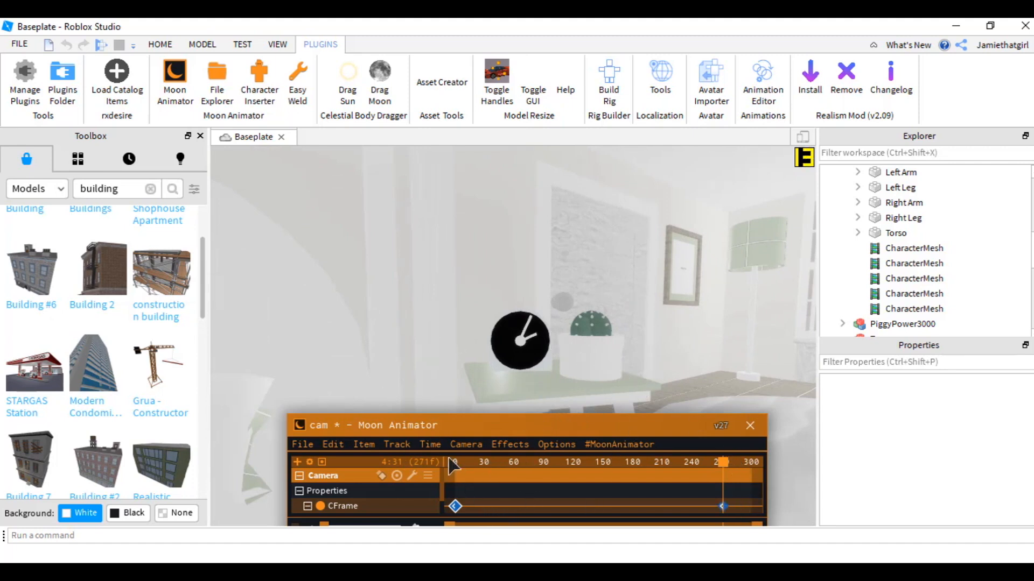
key(space)
- Switch to Fraps to review the movie capture settings, then close it
key(alt+Tab)
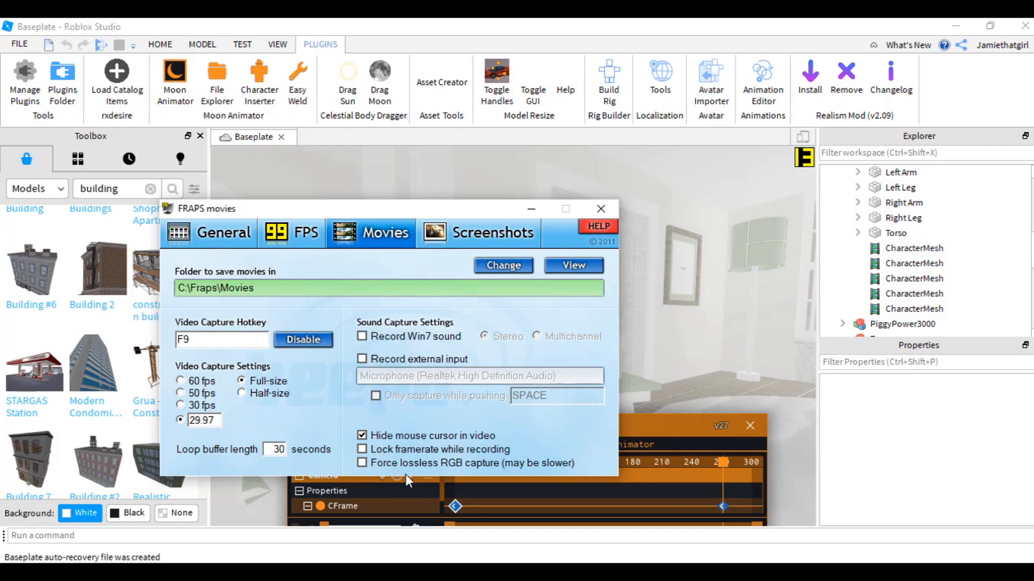
click(709, 289)
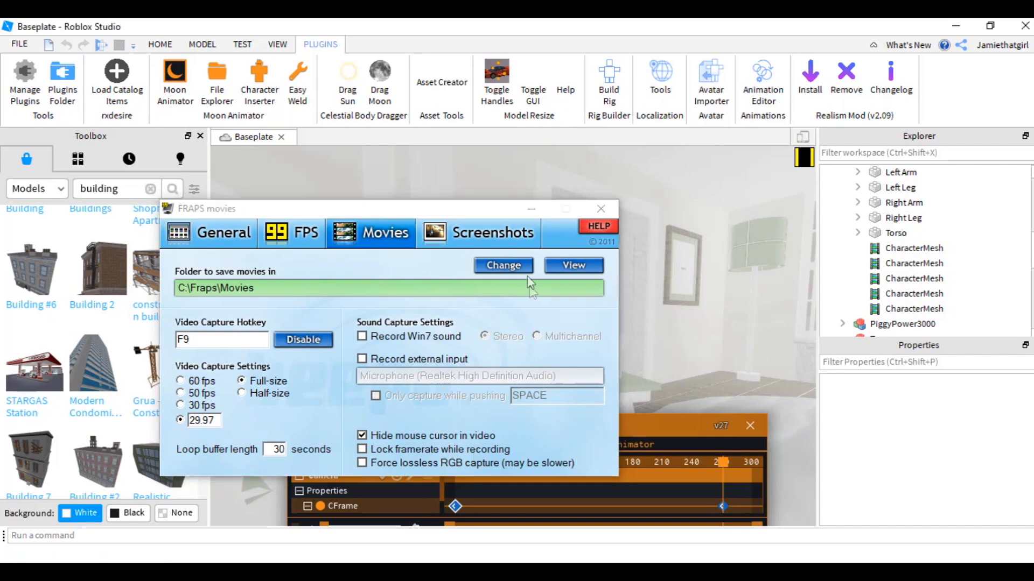
click(531, 209)
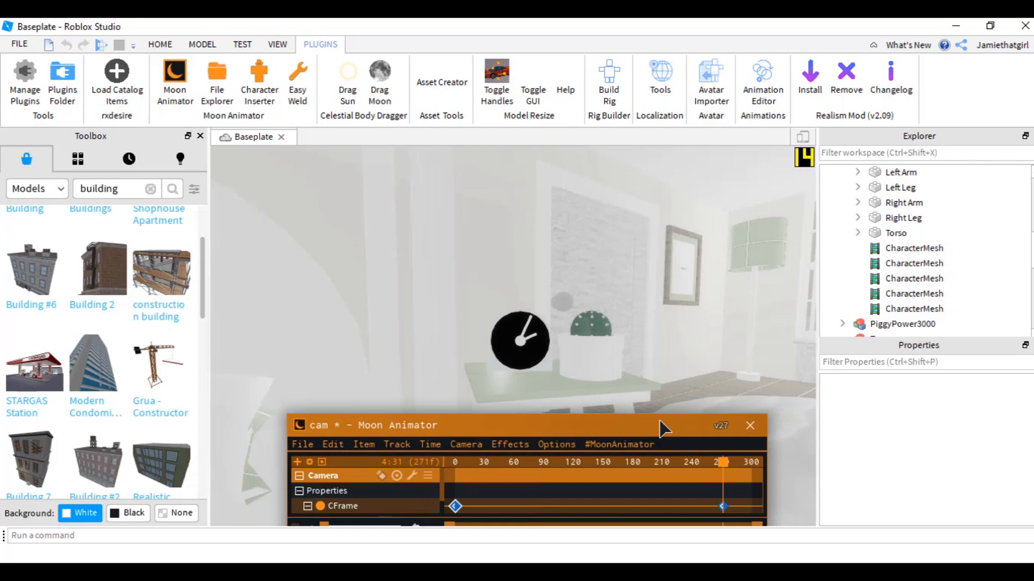
- Hide the Moon Animator window, start a Fraps recording and play the camera cutscene
key(5)
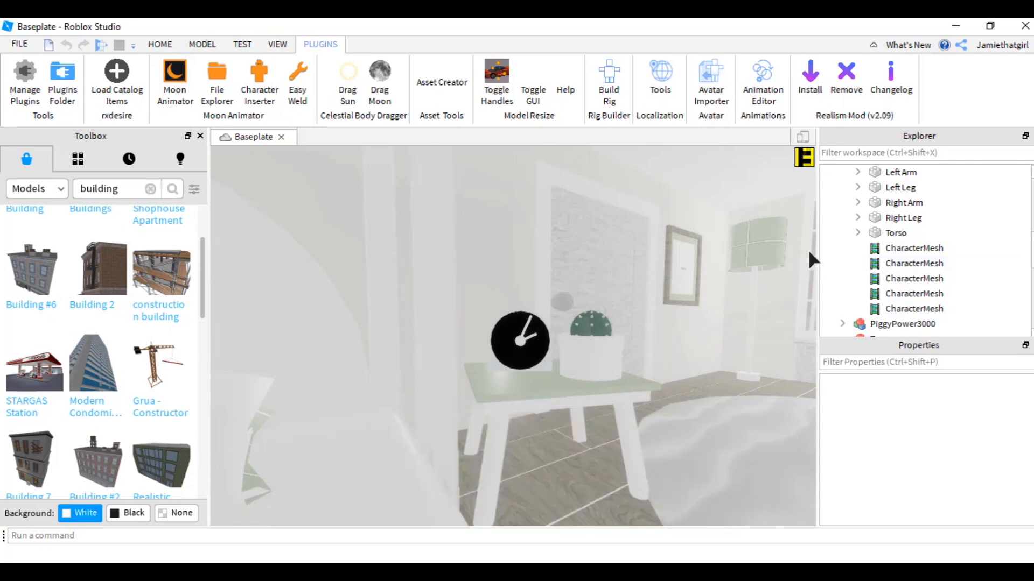
key(F9)
key(space)
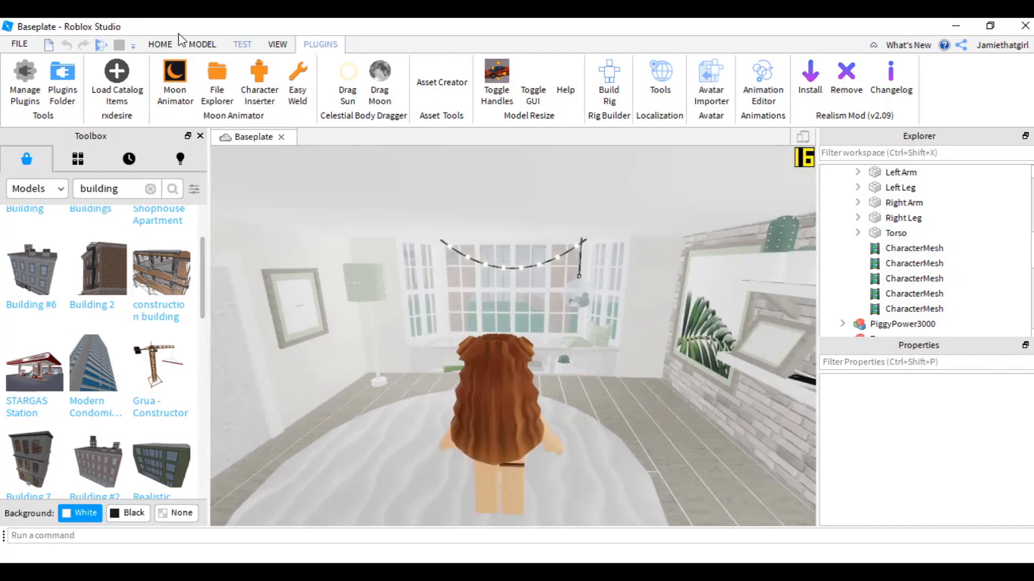
- Select the avatar's right arm and pose it with the Rotate and Move tools
click(173, 44)
click(119, 81)
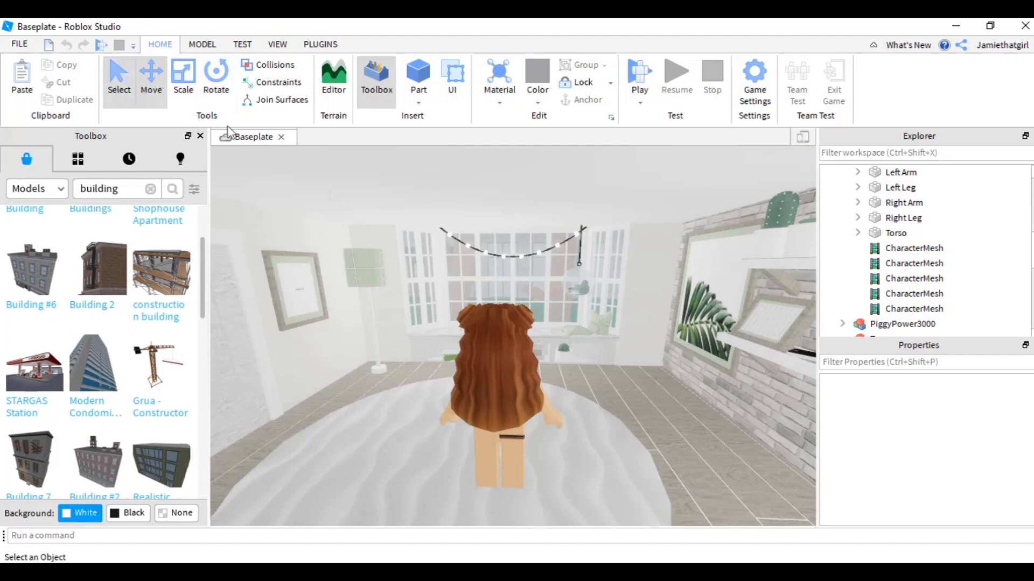
click(441, 324)
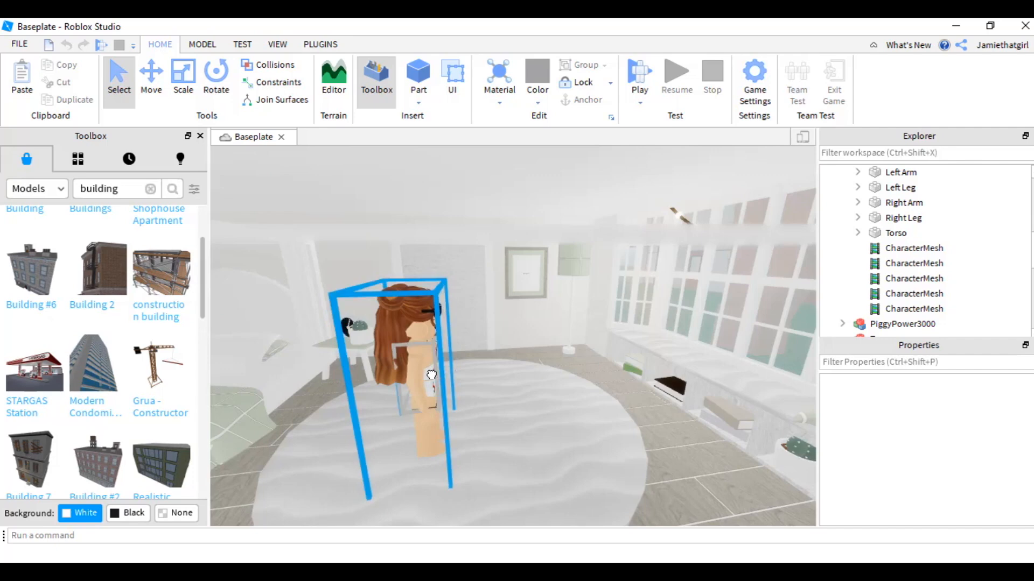
click(405, 349)
click(145, 84)
drag(324, 375, 524, 356)
right_drag(525, 356, 373, 332)
scroll(373, 332, up, 1)
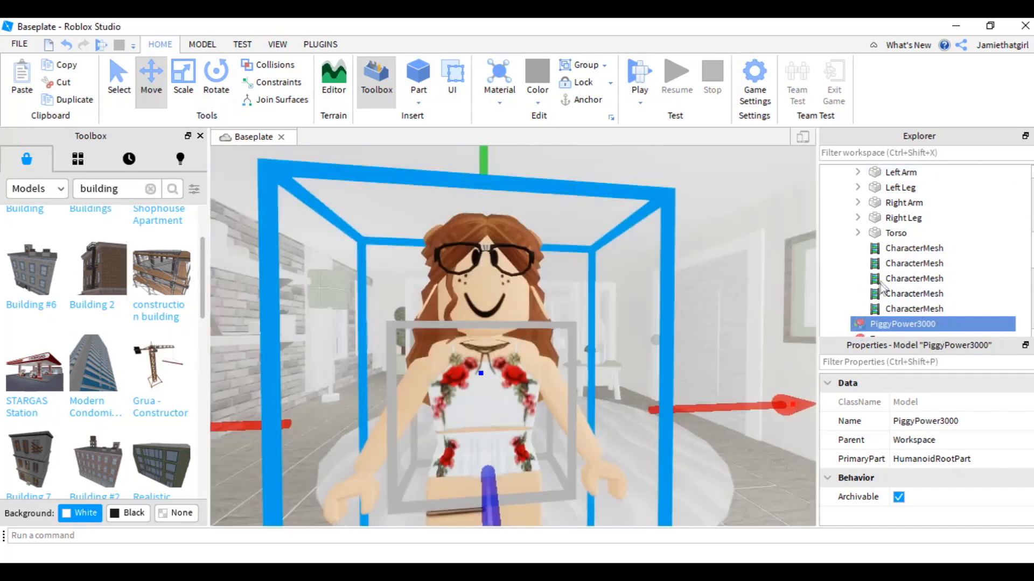
scroll(899, 263, down, 3)
scroll(904, 277, down, 4)
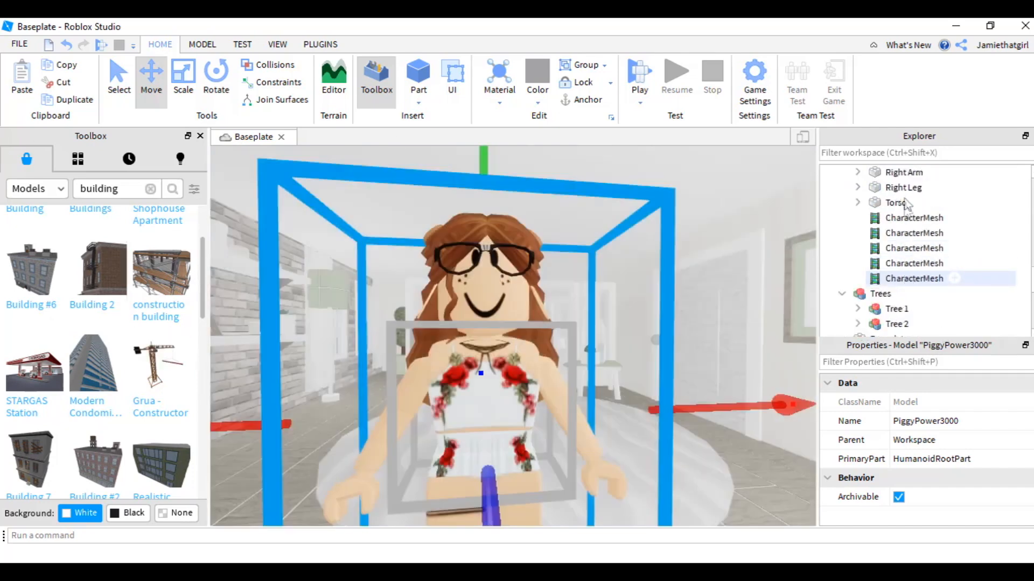
click(895, 171)
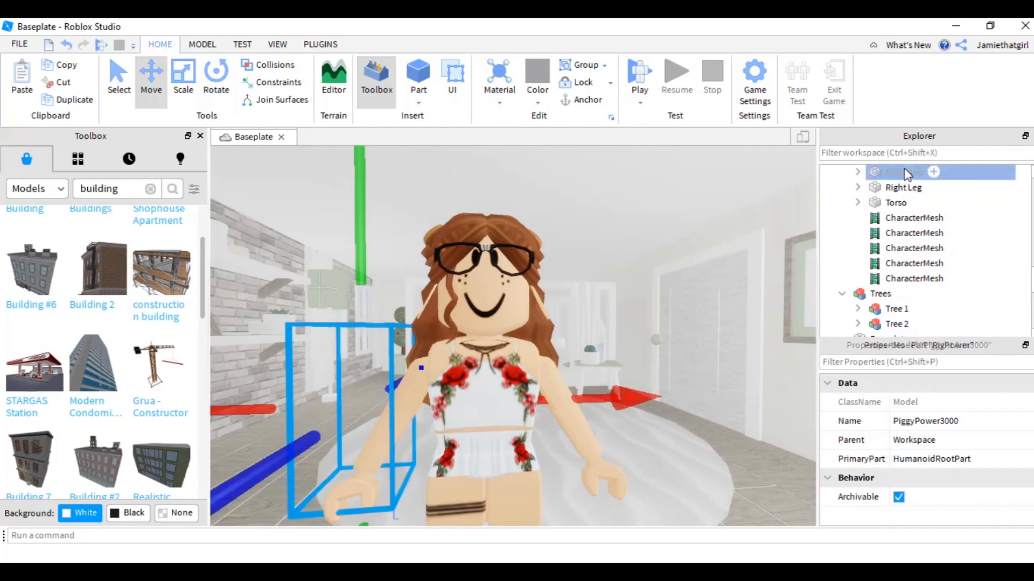
click(218, 85)
drag(342, 160, 231, 176)
right_drag(511, 241, 528, 253)
key(w)
key(s)
drag(574, 391, 630, 301)
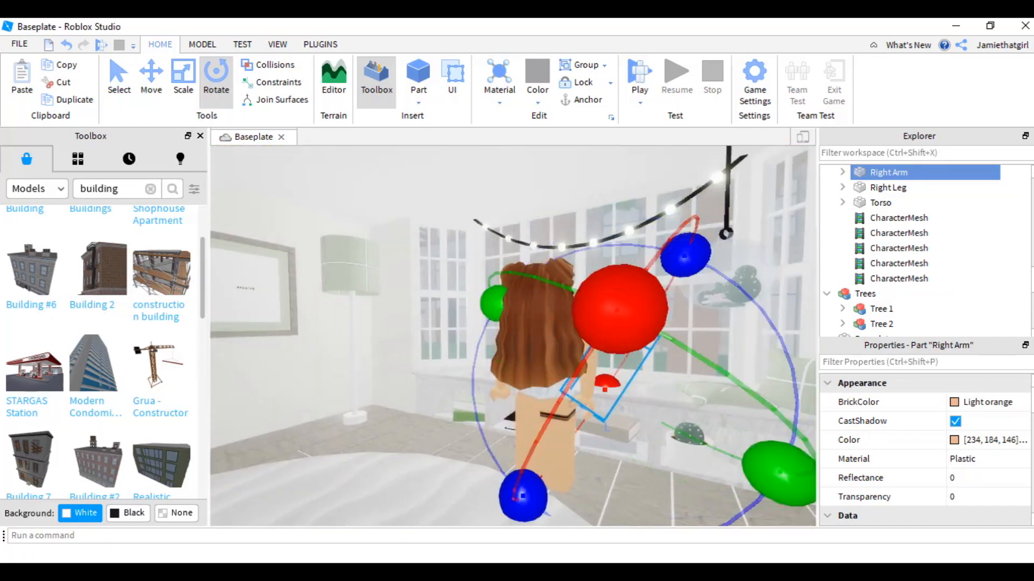
mouse_move(678, 260)
mouse_down()
mouse_move(614, 129)
mouse_move(676, 279)
mouse_up()
click(159, 102)
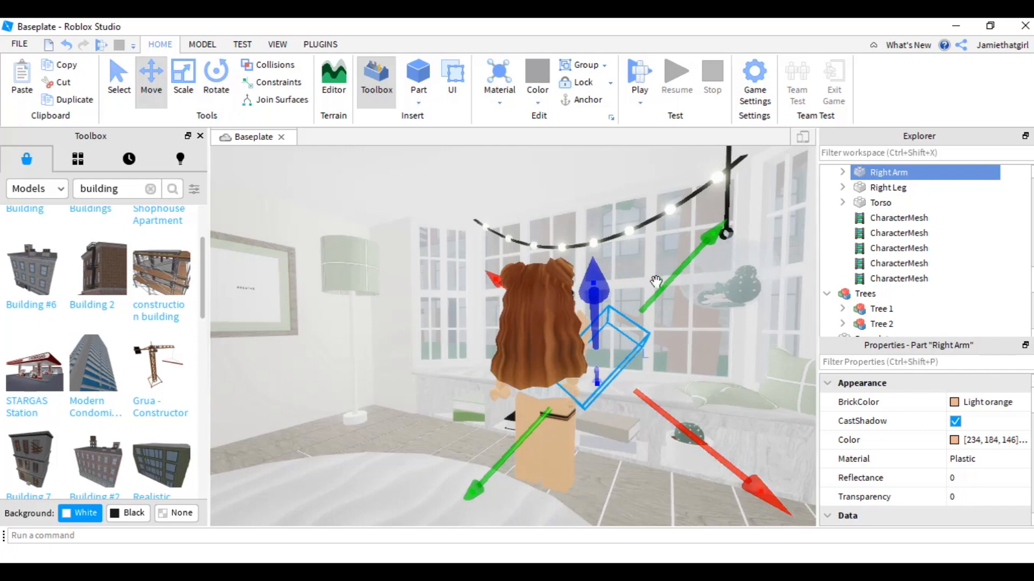
drag(663, 289, 658, 305)
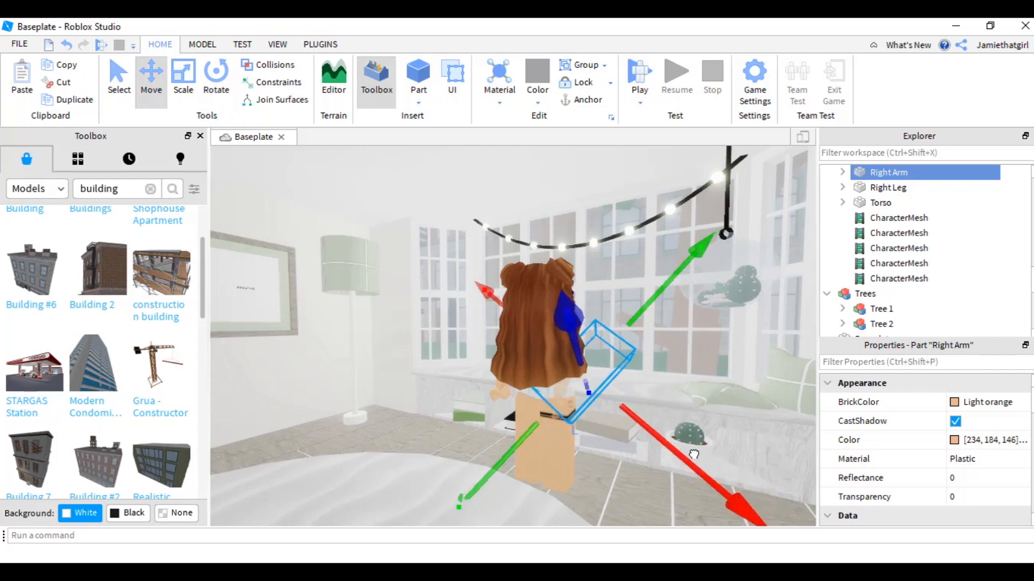
drag(692, 453, 704, 463)
scroll(719, 383, up, 4)
right_drag(717, 382, 521, 299)
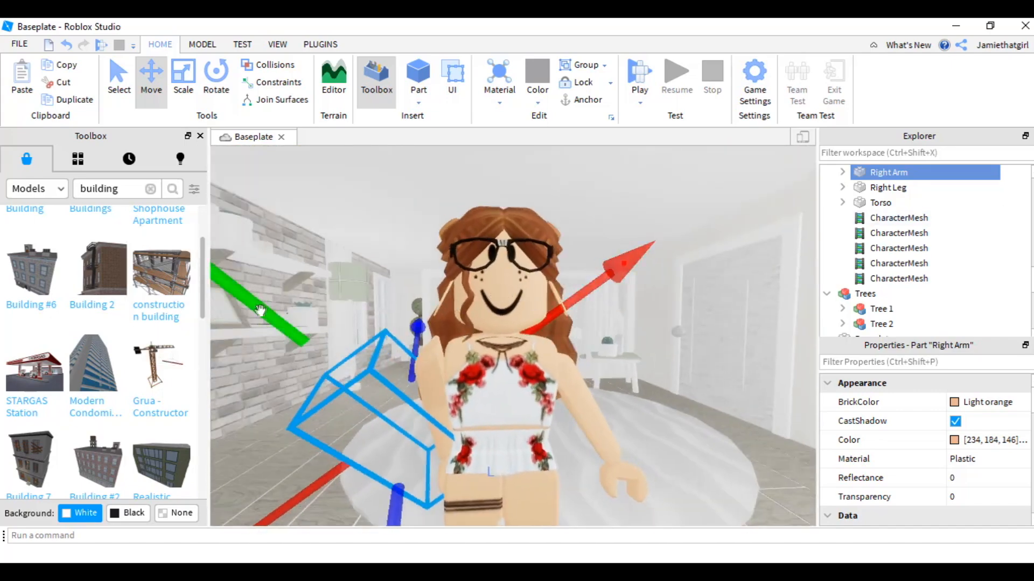
drag(272, 333, 275, 337)
- Select the avatar's left arm and pose it with the Rotate and Move tools
click(470, 366)
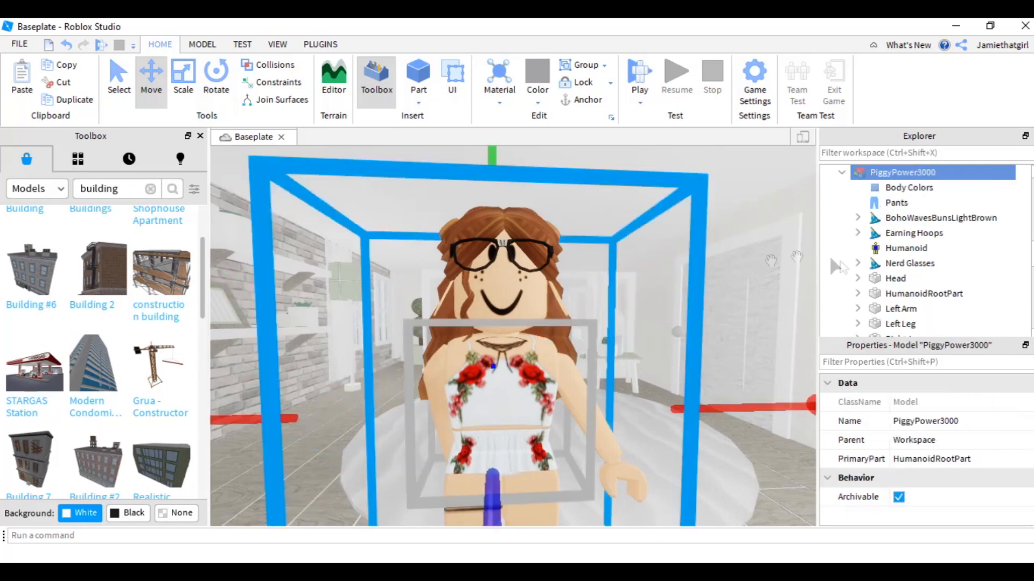
scroll(910, 280, down, 3)
click(895, 188)
click(891, 173)
click(217, 92)
drag(700, 237, 773, 335)
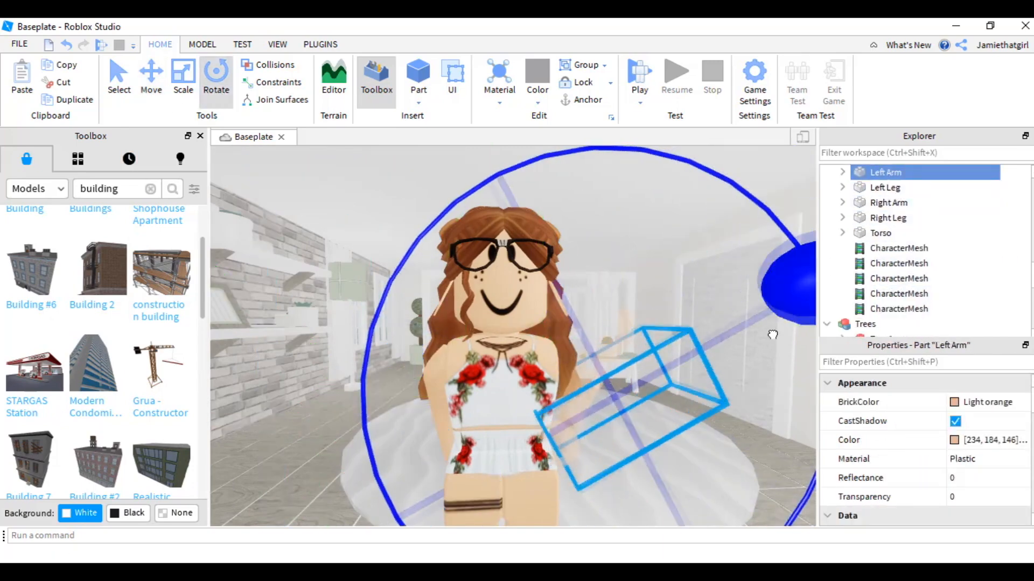
right_drag(773, 334, 646, 345)
drag(720, 409, 717, 339)
click(152, 82)
right_drag(339, 328, 423, 400)
drag(423, 400, 439, 398)
drag(633, 200, 639, 224)
drag(439, 320, 456, 329)
right_drag(455, 329, 538, 344)
drag(613, 349, 602, 349)
right_drag(603, 348, 604, 360)
click(216, 88)
right_drag(614, 275, 614, 275)
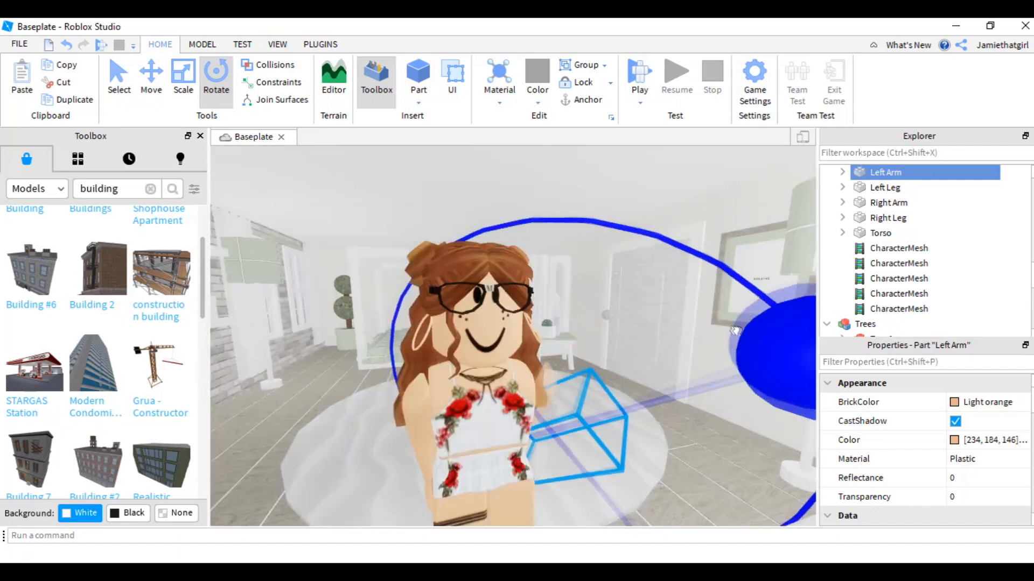
click(151, 80)
drag(571, 366, 575, 347)
right_drag(574, 346, 591, 388)
scroll(590, 388, down, 2)
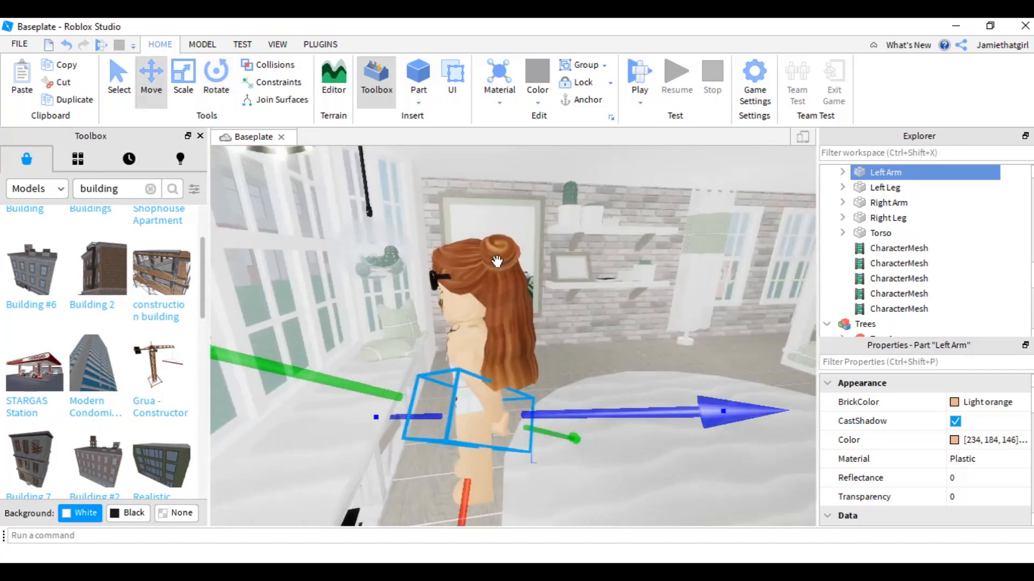
scroll(911, 216, up, 1)
- Select the left arm together with the root part and adjust their position and rotation
ctrl+click(909, 206)
ctrl+click(910, 205)
ctrl+click(906, 189)
ctrl+click(894, 188)
ctrl+click(904, 203)
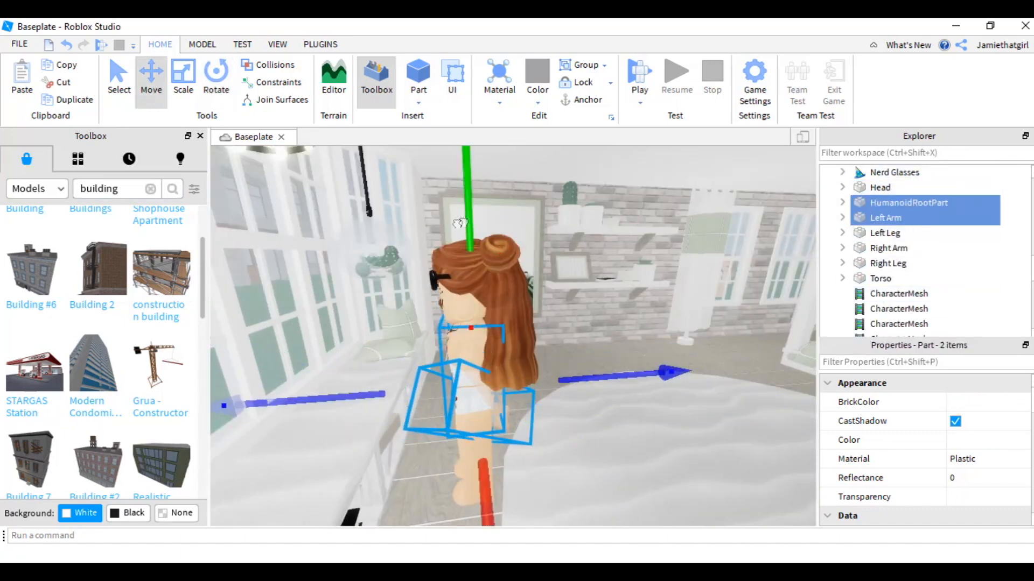
click(592, 302)
scroll(593, 302, up, 2)
right_drag(593, 302, 619, 293)
scroll(909, 242, up, 2)
click(894, 278)
shift+click(934, 221)
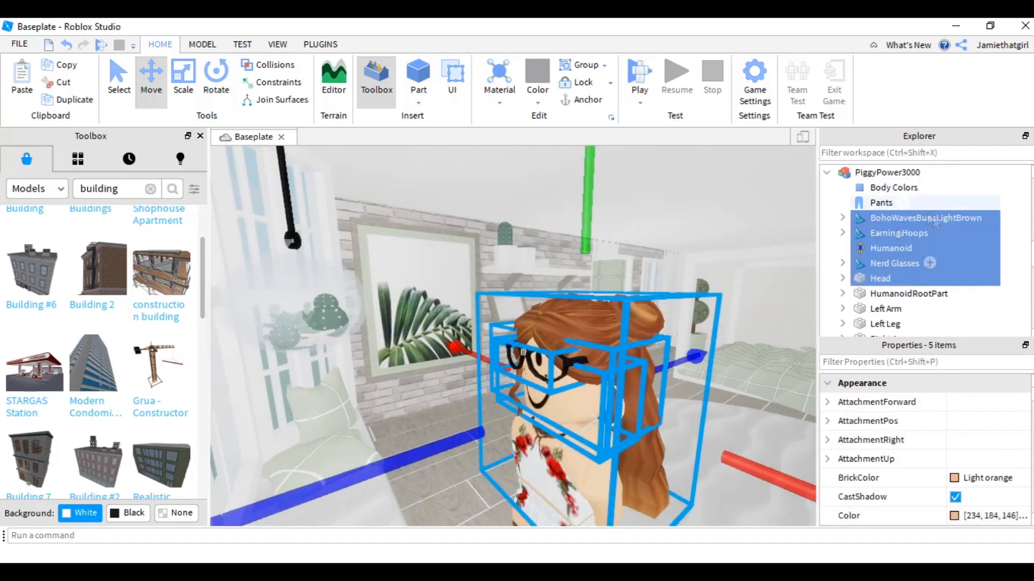
click(216, 80)
drag(389, 357, 427, 373)
click(151, 81)
drag(767, 474, 752, 464)
right_drag(752, 464, 699, 458)
click(216, 81)
right_drag(565, 345, 642, 370)
scroll(642, 371, down, 3)
- Adjust the avatar's right arm and right leg poses with the Move and Rotate tools
scroll(899, 294, down, 1)
click(893, 294)
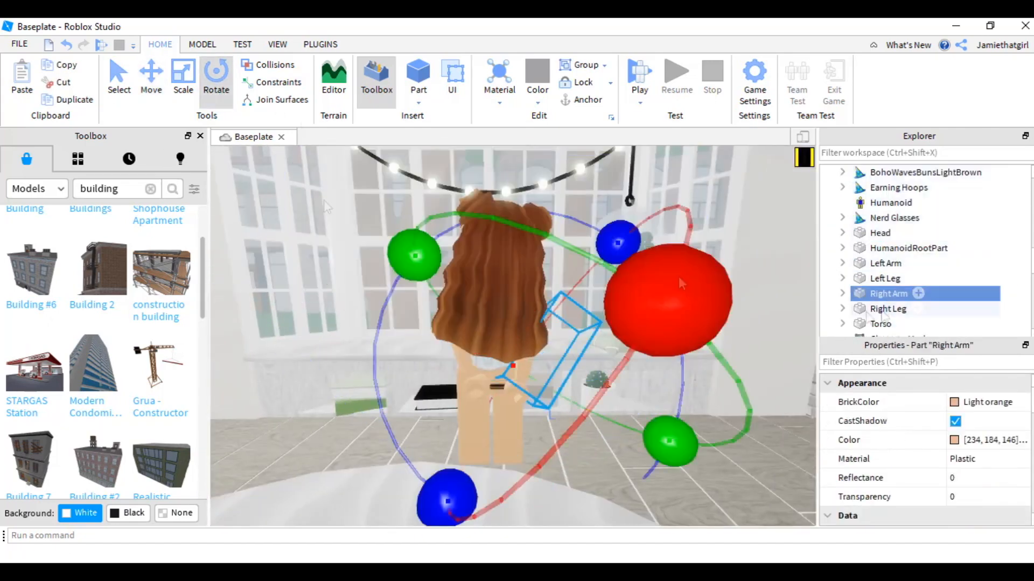
click(152, 80)
click(331, 302)
click(497, 419)
scroll(900, 173, down, 3)
click(899, 173)
scroll(899, 174, up, 2)
key(ctrl+4)
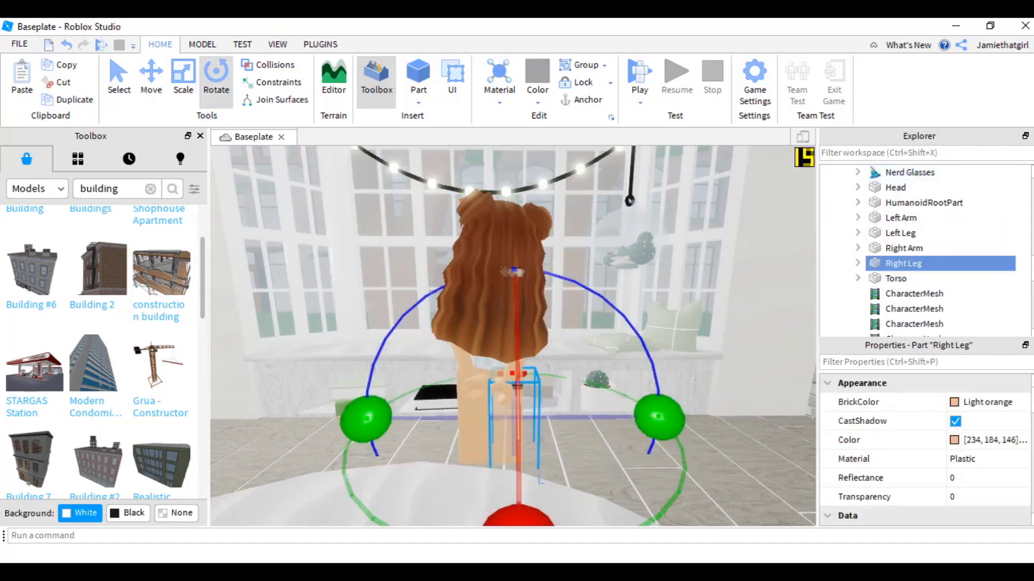
scroll(512, 334, up, 2)
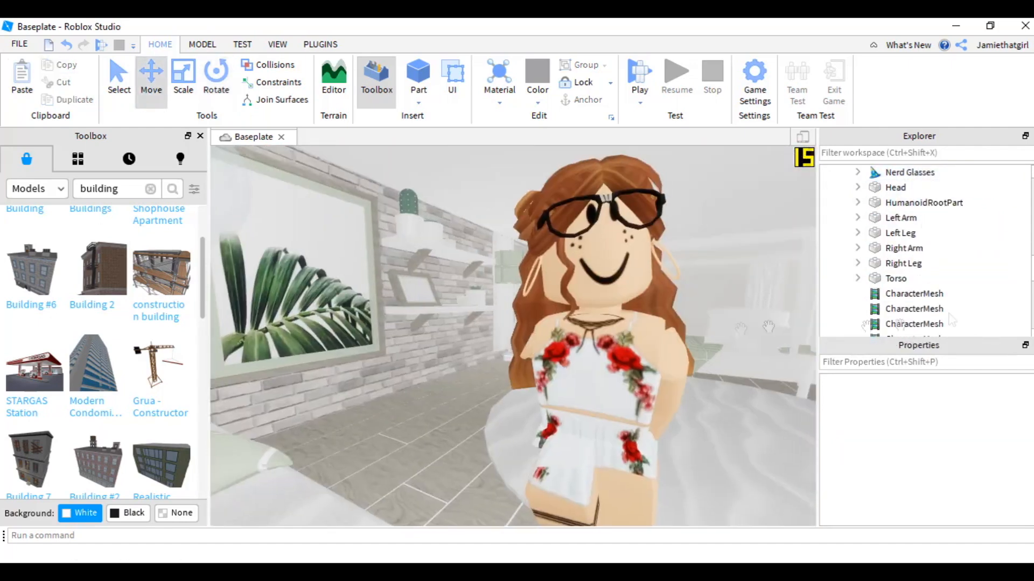
click(904, 248)
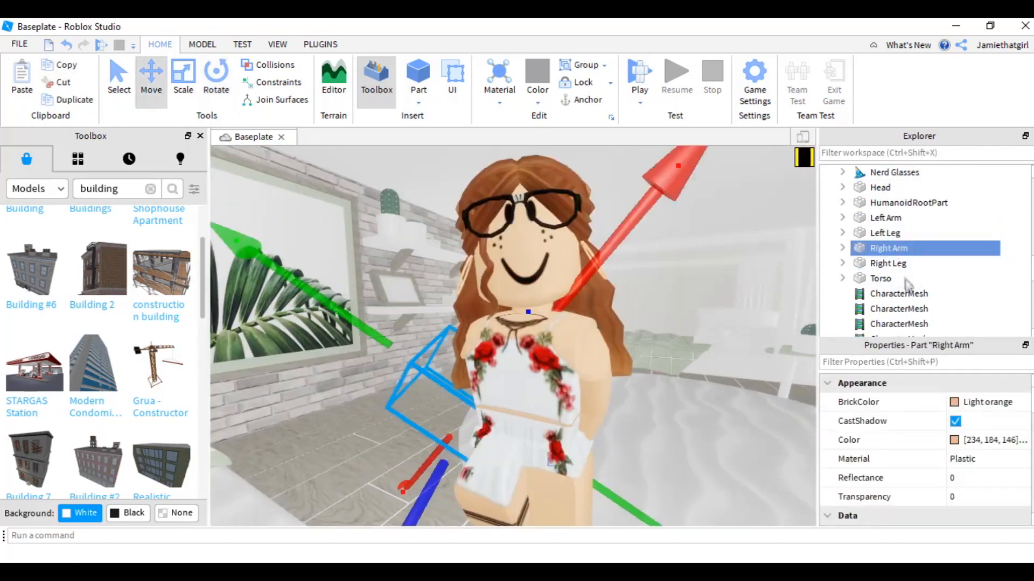
click(903, 263)
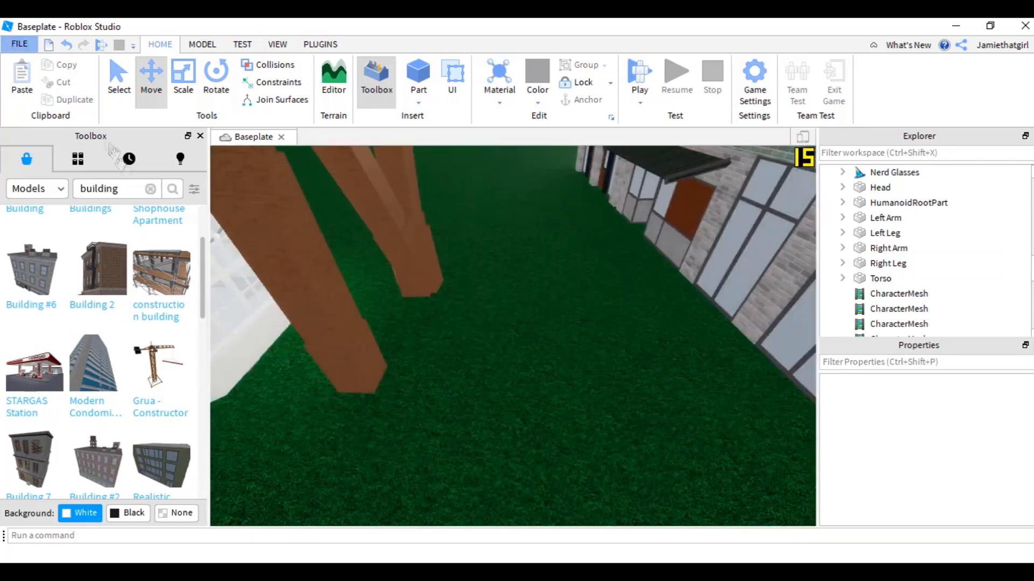
- Search the Toolbox for road and insert the Long road section model into the scene
click(151, 188)
text(road)
key(Return)
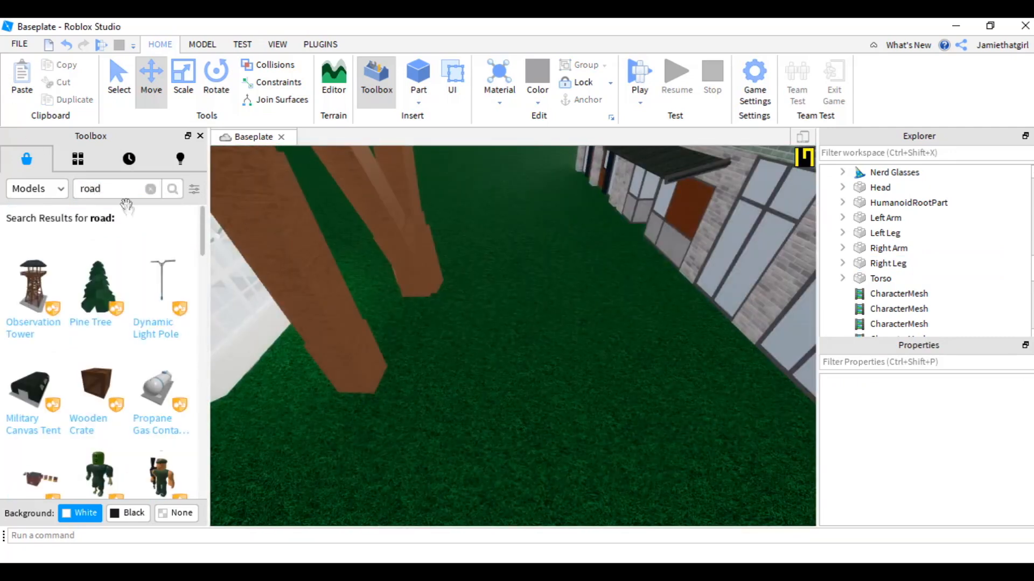
click(54, 275)
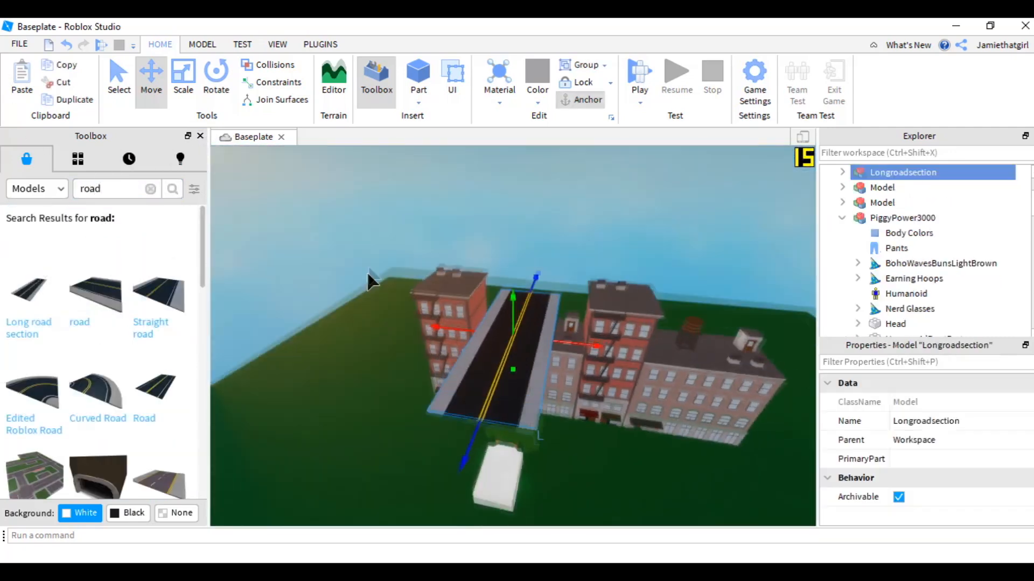
drag(488, 415, 554, 435)
click(409, 462)
scroll(411, 430, up, 8)
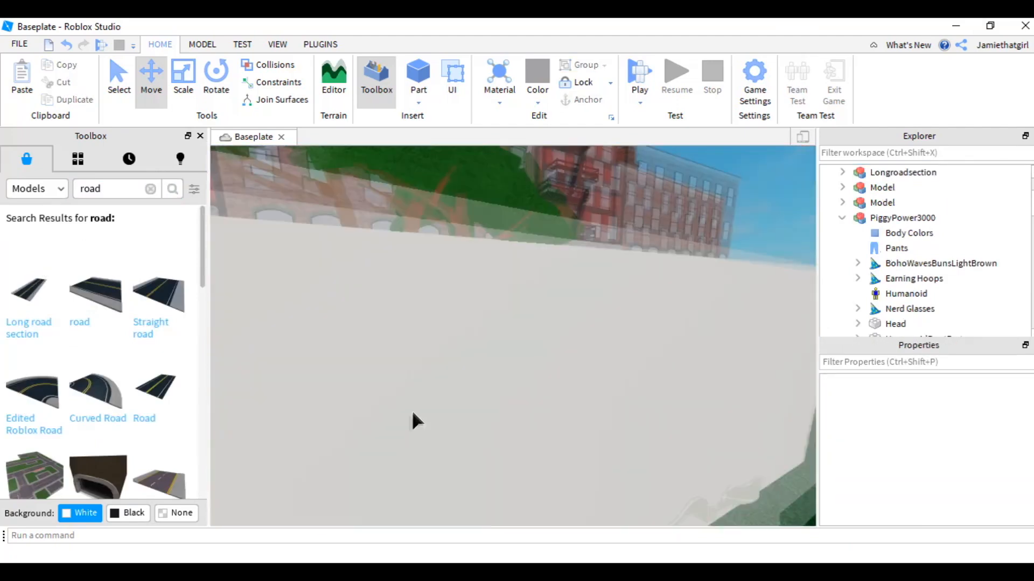
scroll(411, 415, up, 10)
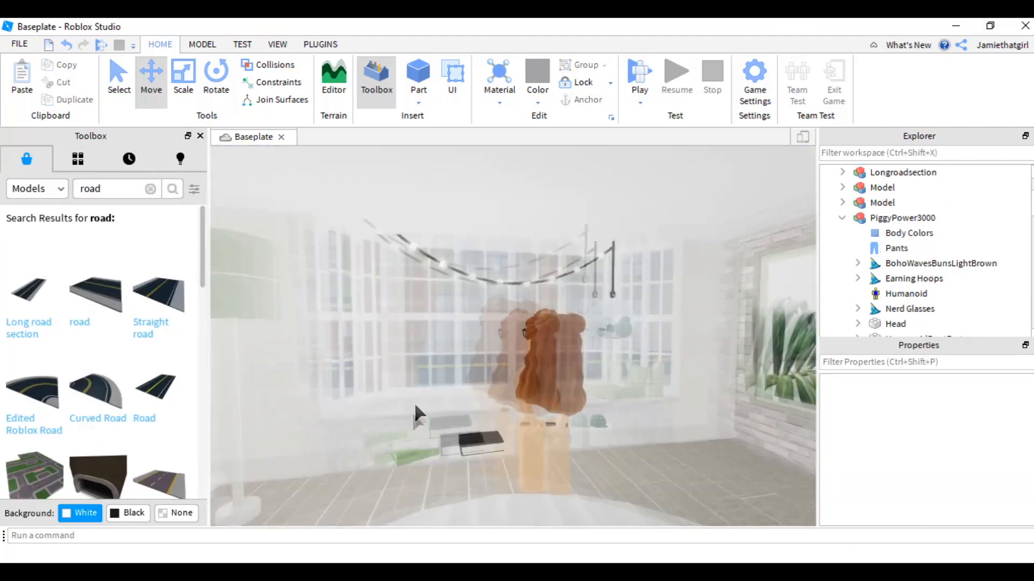
- Open Moon Animator and create a new animation named cam2
scroll(409, 413, down, 5)
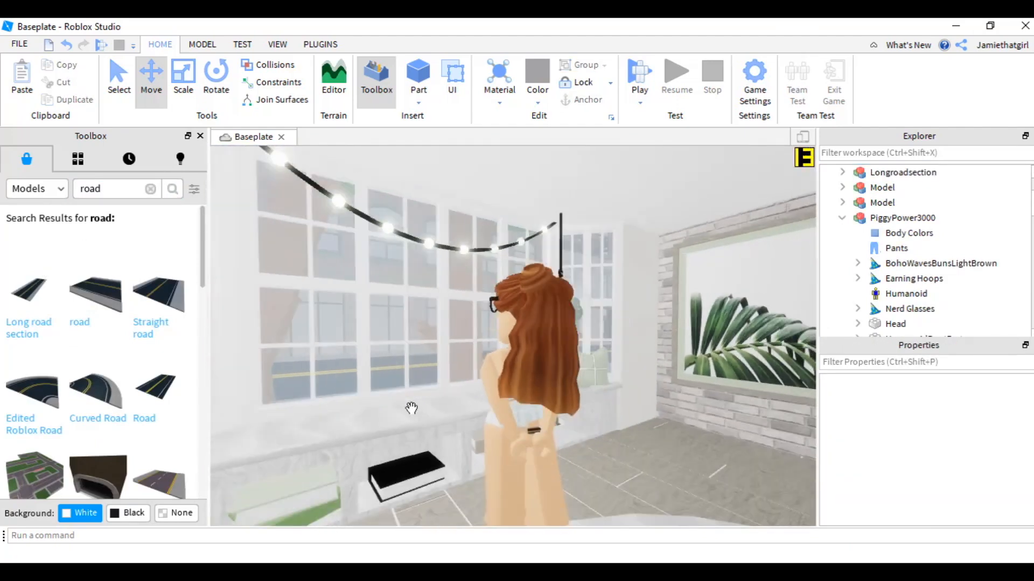
click(321, 44)
click(258, 99)
click(258, 95)
click(175, 86)
click(288, 305)
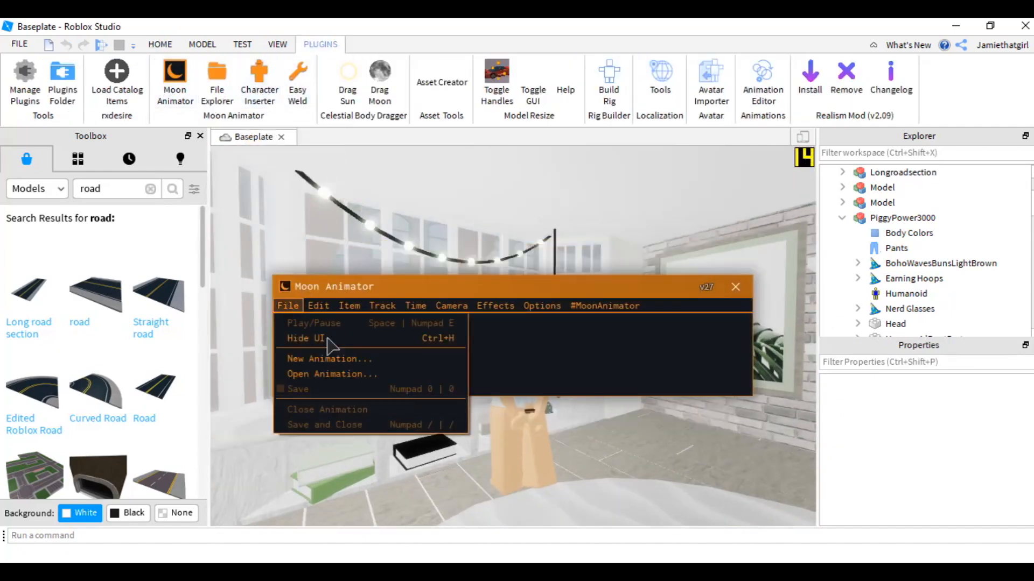
click(329, 358)
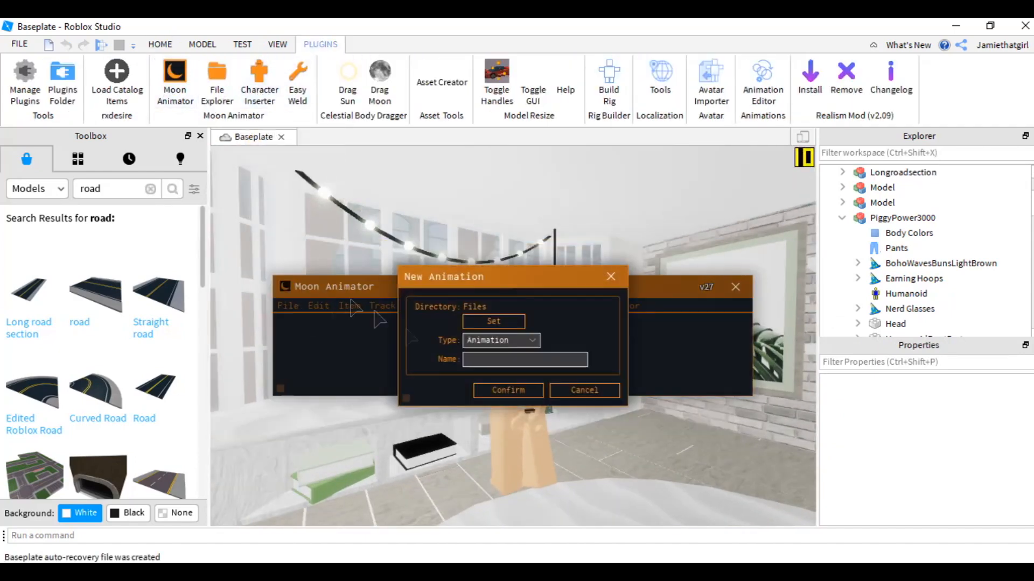
click(507, 391)
- Add the camera track to the cam2 animation and move the playhead to about frame 260
drag(562, 352, 580, 449)
click(319, 464)
click(470, 466)
click(512, 368)
drag(510, 449, 501, 413)
scroll(451, 349, up, 1)
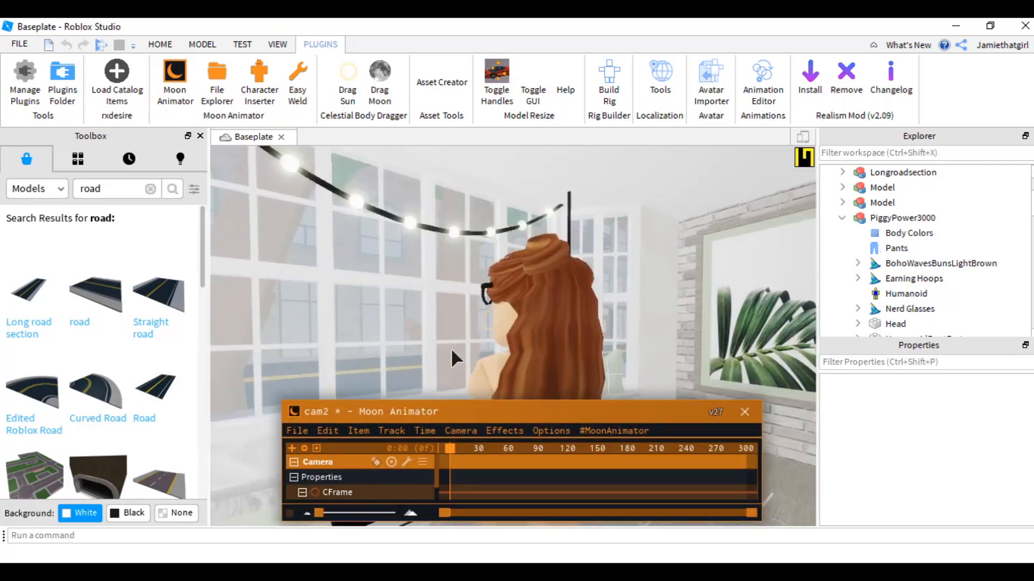
click(714, 449)
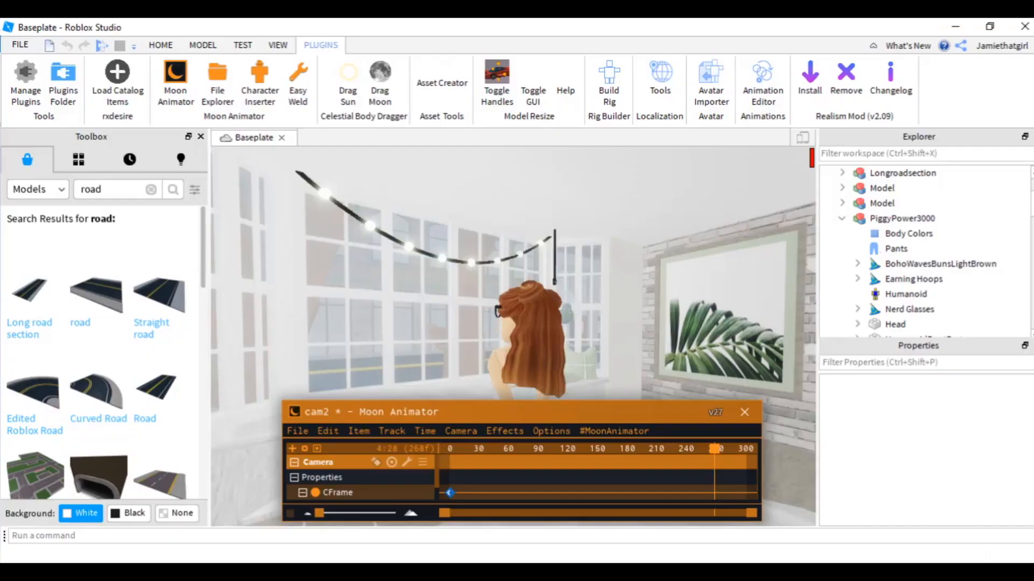
- Open FRAPS, set its video capture hotkey to F1, and close its window
click(477, 554)
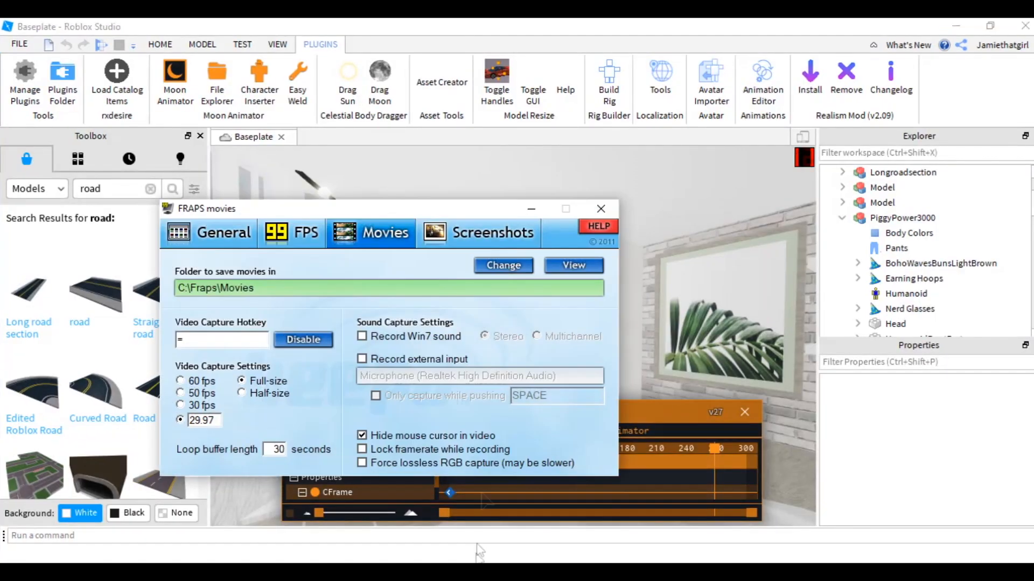
click(759, 254)
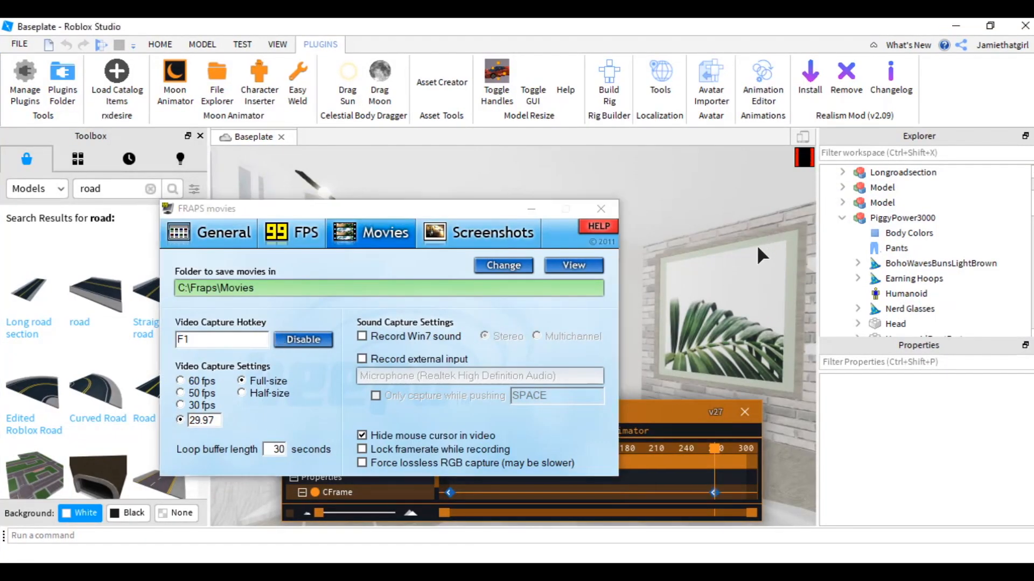
click(545, 213)
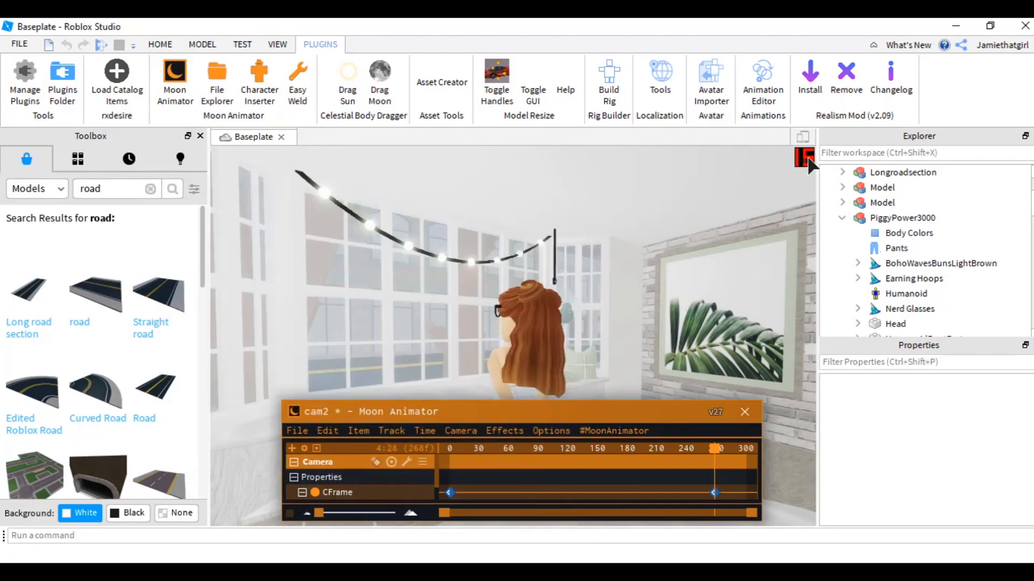
- Start recording with FRAPS and play the camera animation
key(F1)
key(space)
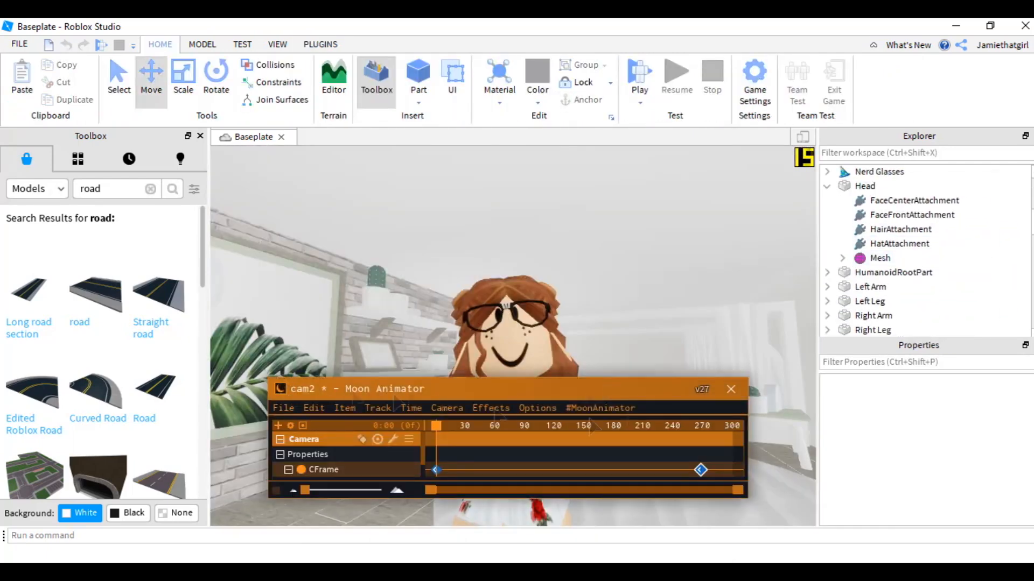
click(730, 388)
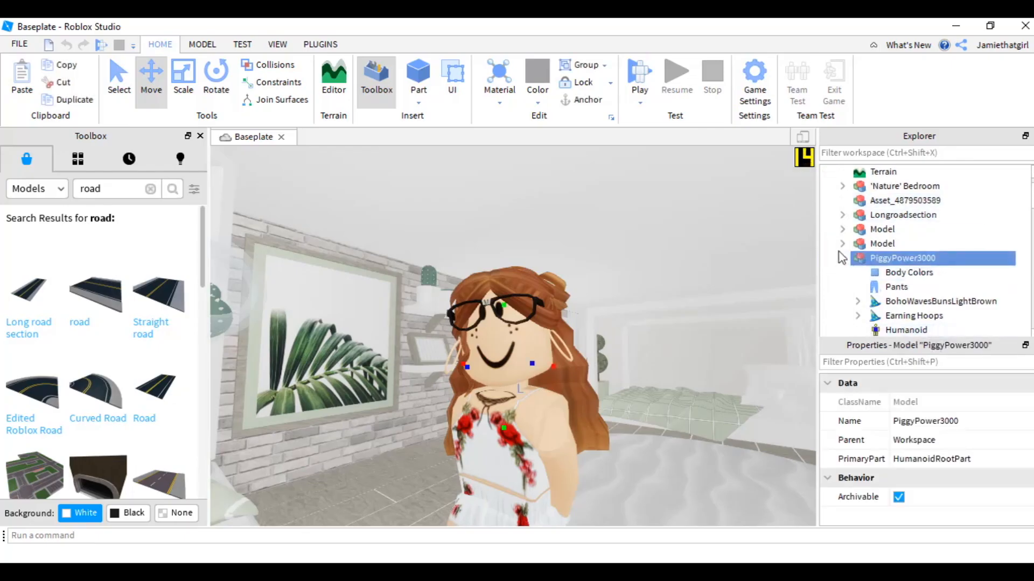
- Duplicate the avatar model and delete the face decal from its head
click(846, 256)
key(ctrl+d)
click(861, 295)
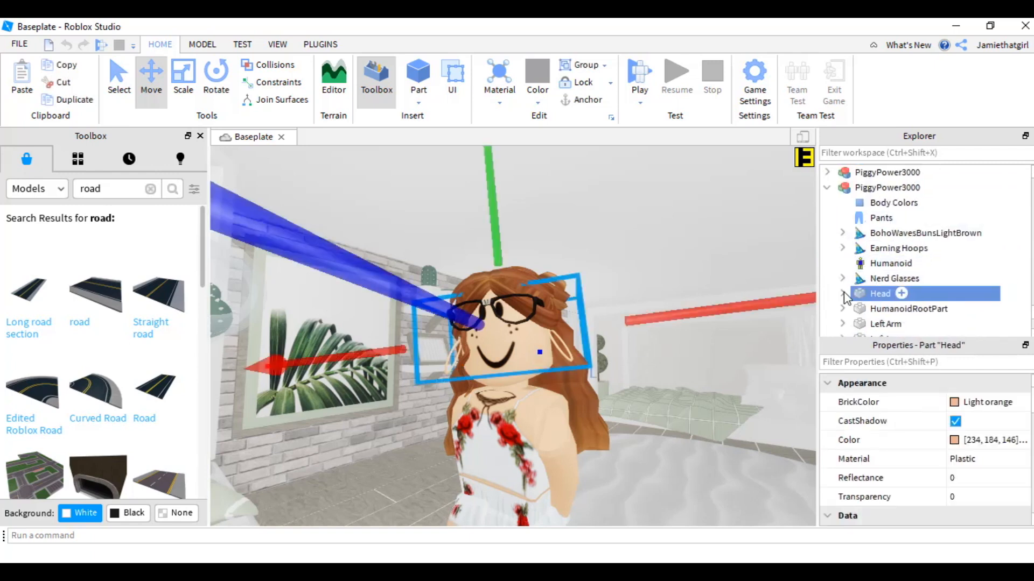
scroll(860, 275, up, 2)
scroll(860, 275, down, 2)
scroll(863, 274, up, 3)
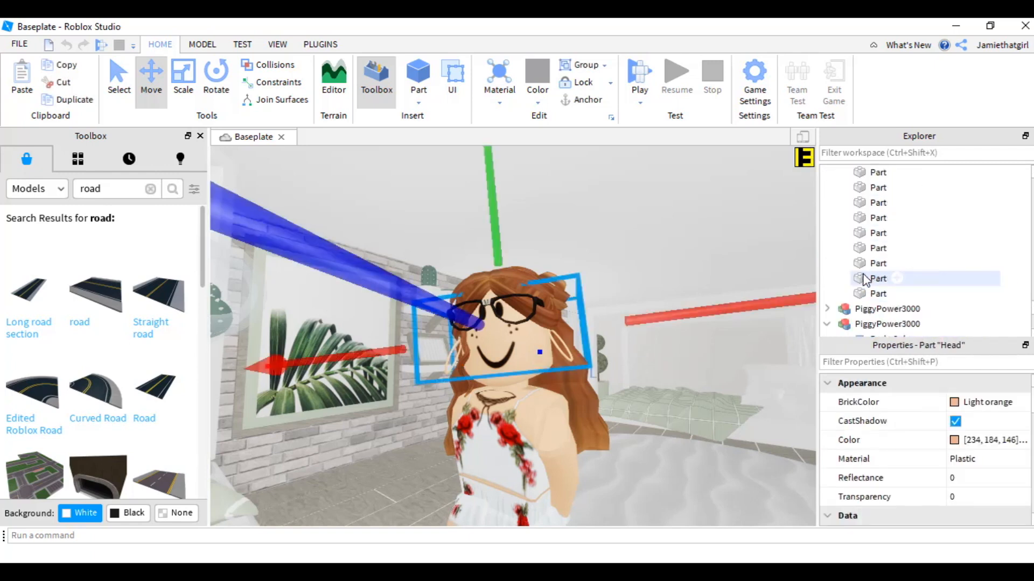
scroll(864, 278, down, 5)
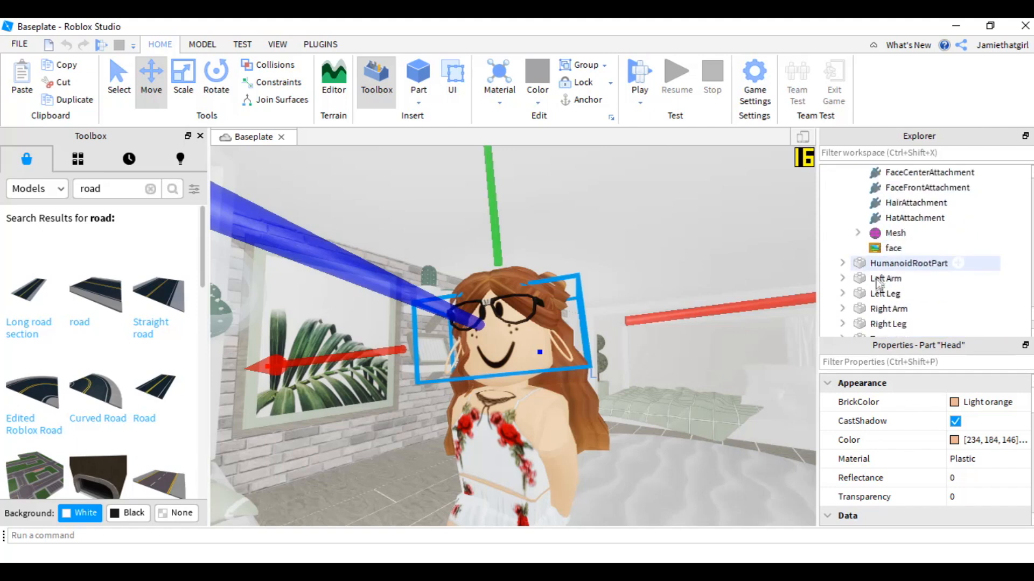
click(885, 249)
key(Delete)
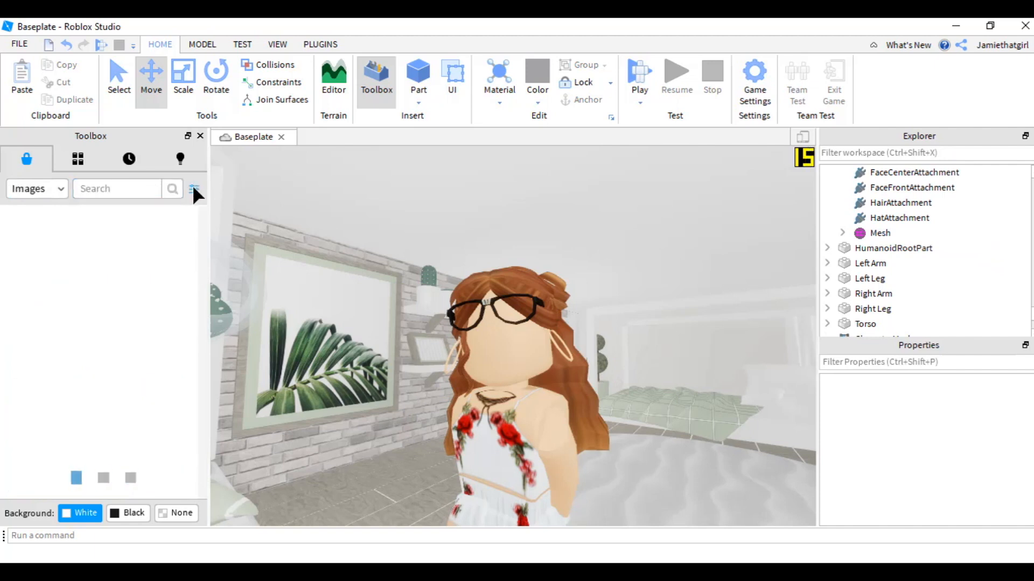
- Filter the Toolbox image results by the creator JohanSKoYT
click(193, 186)
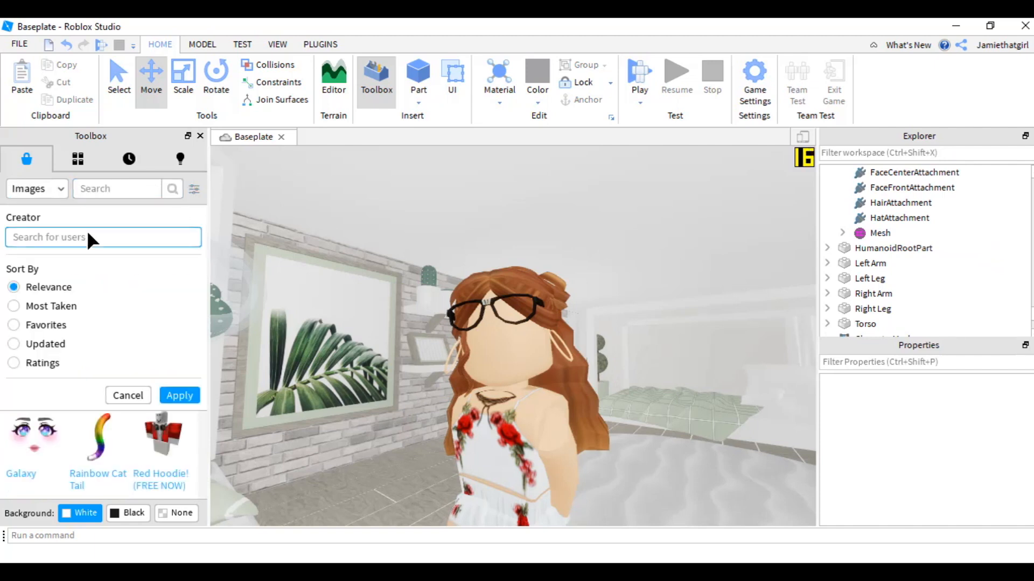
text(johanskoyt)
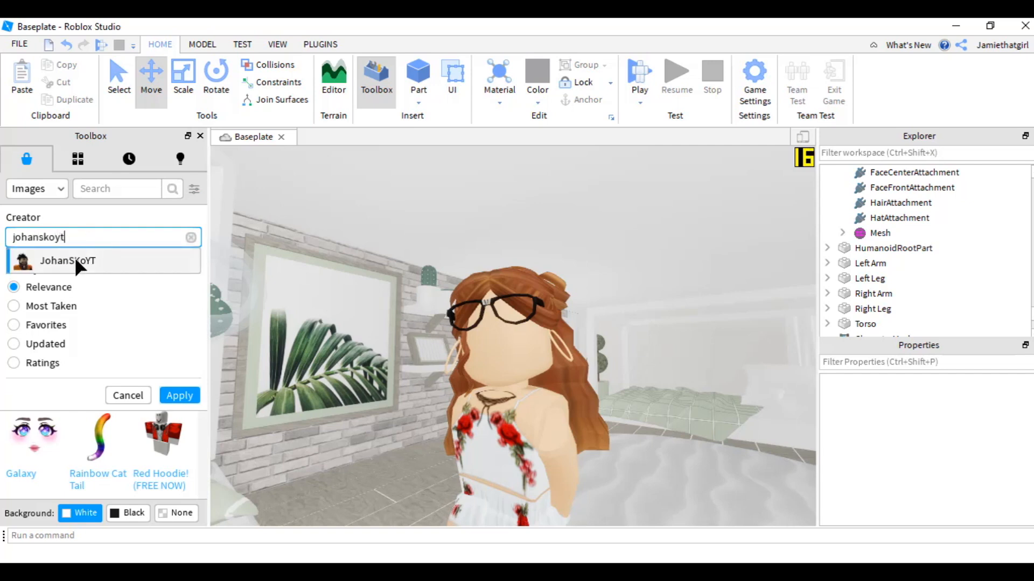
click(74, 257)
click(177, 400)
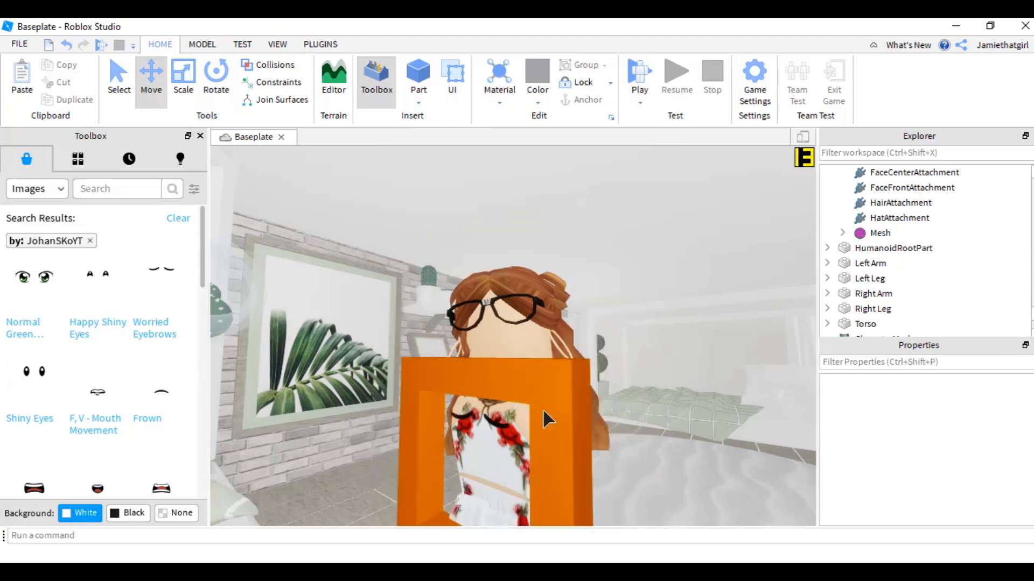
drag(556, 377, 541, 340)
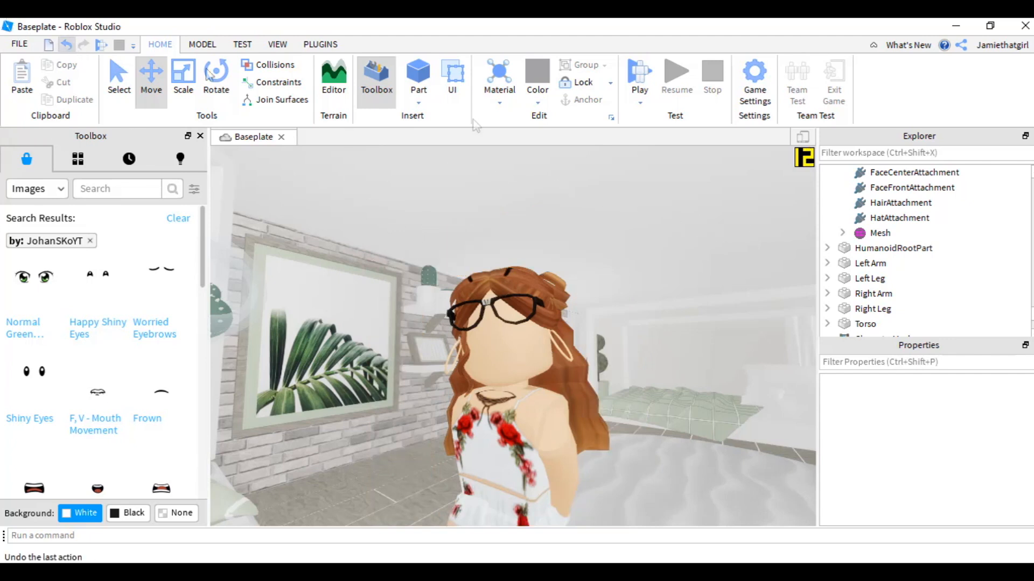
- Set the hair accessory handle's size to 0.2, 0.2, 0.2
scroll(972, 207, up, 1)
scroll(971, 205, down, 1)
scroll(969, 203, up, 3)
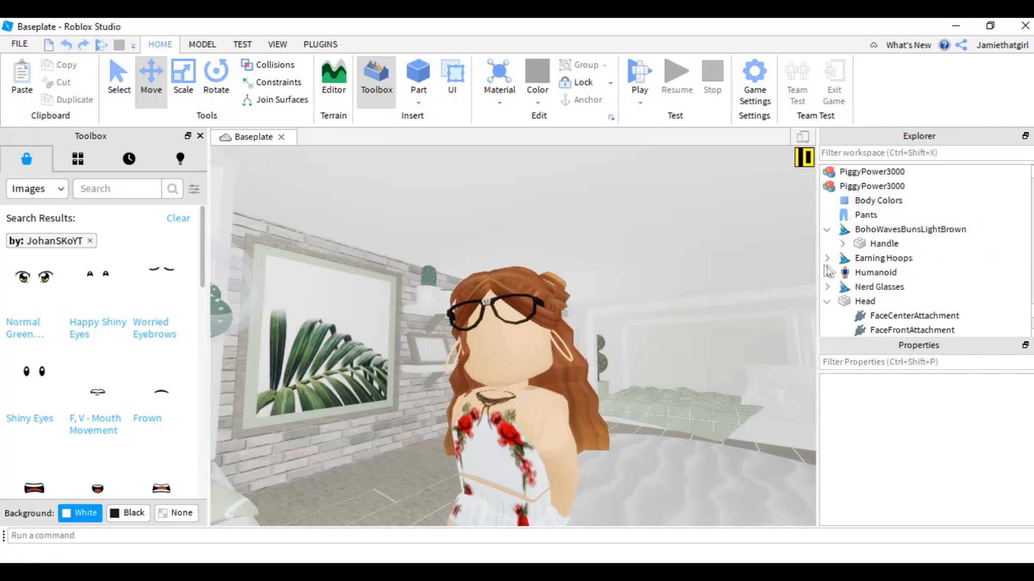
click(827, 258)
click(884, 243)
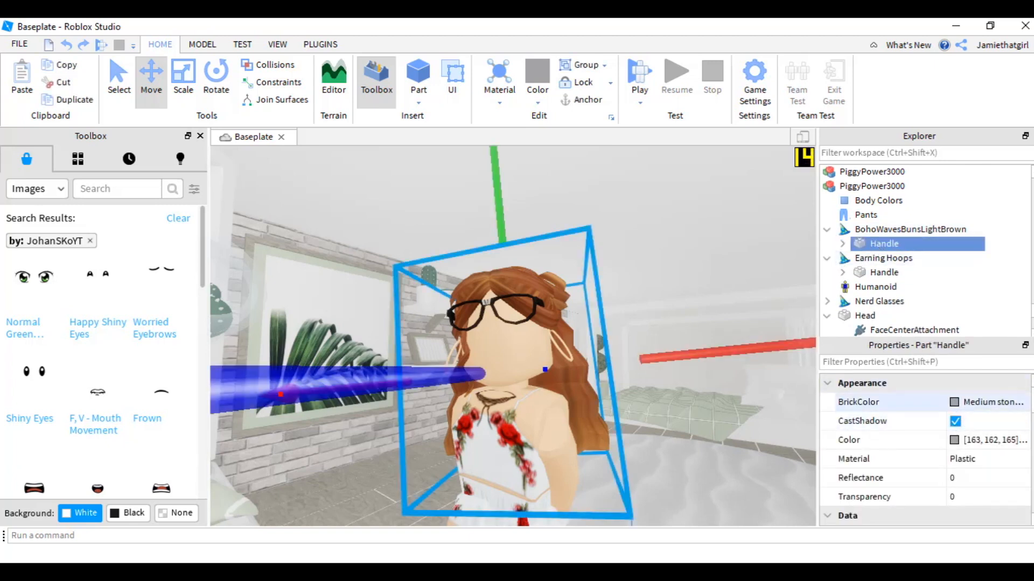
scroll(924, 447, down, 10)
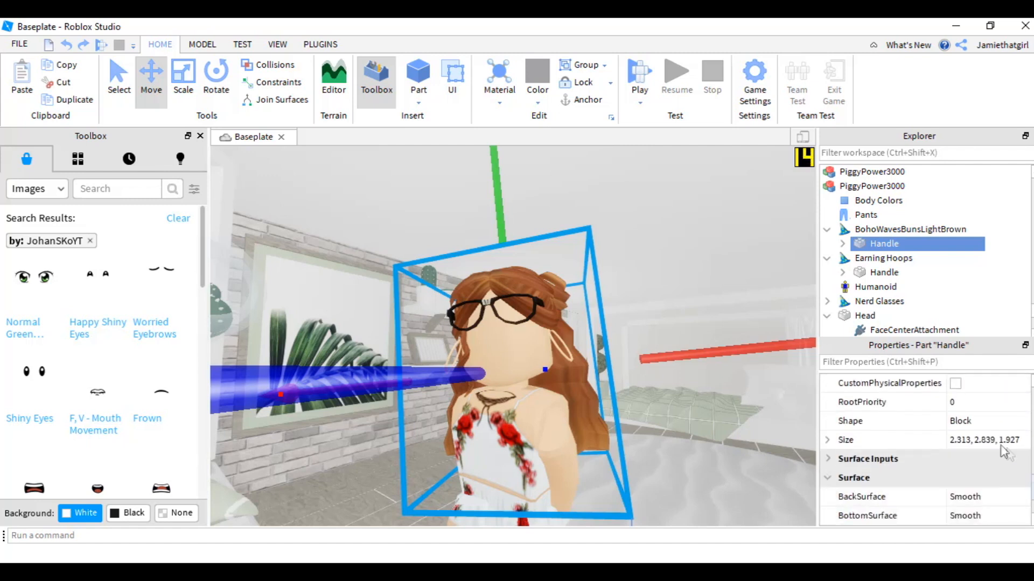
click(993, 442)
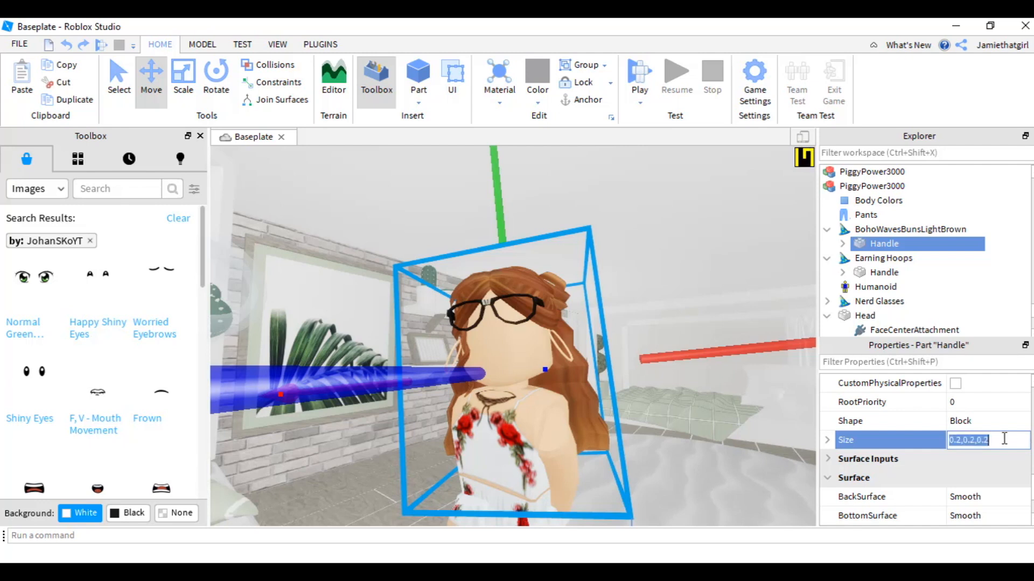
key(Return)
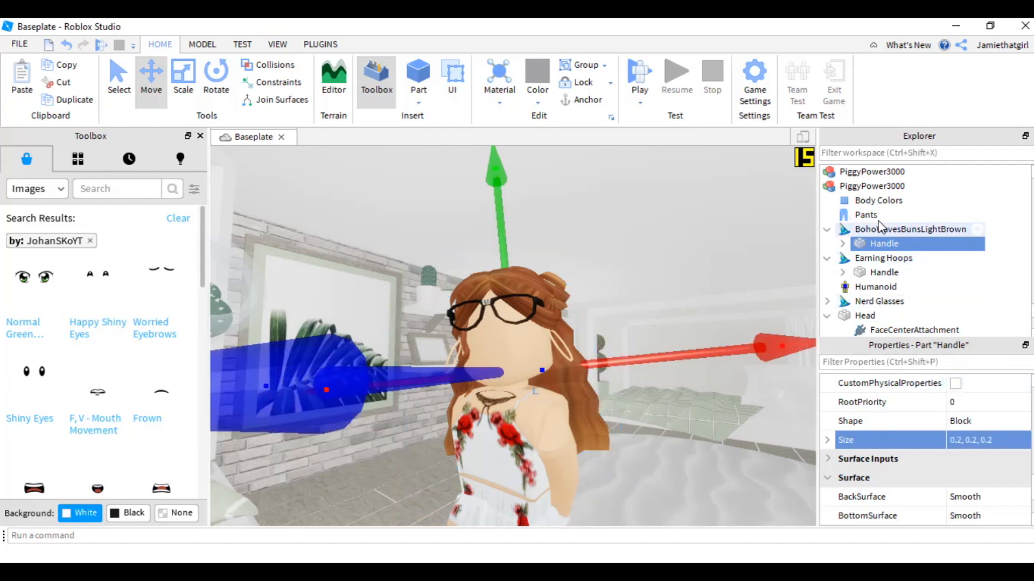
- Select the glasses accessory's handle and set its size to 0
click(883, 273)
scroll(969, 417, down, 3)
scroll(969, 417, down, 5)
click(827, 305)
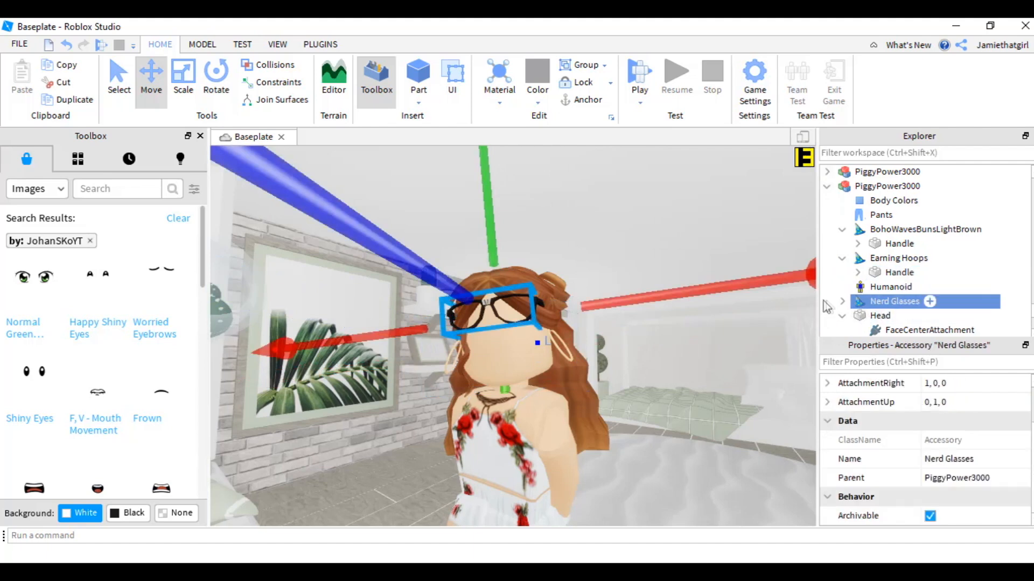
click(842, 302)
click(898, 325)
scroll(888, 323, down, 2)
click(882, 309)
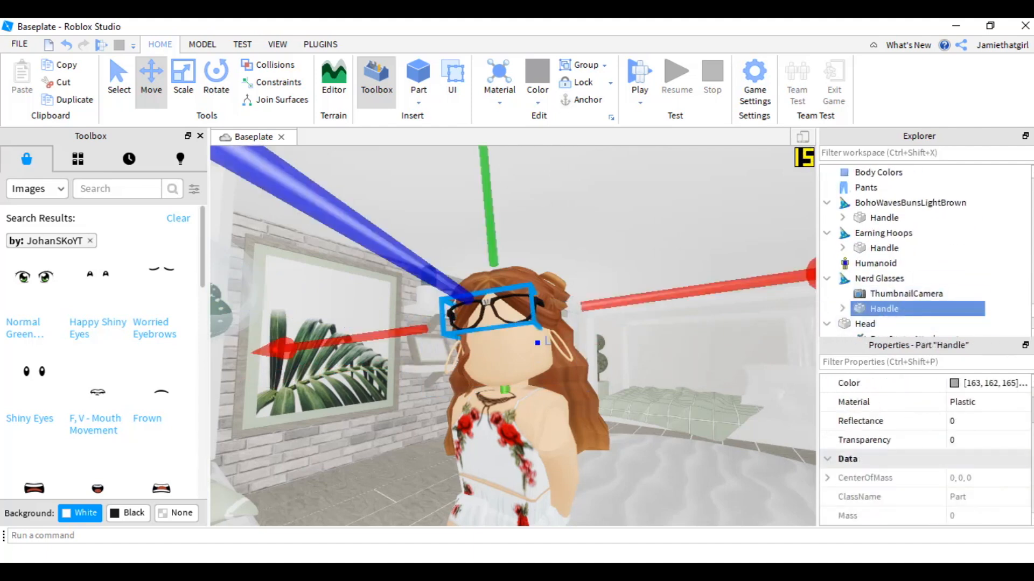
scroll(968, 469, down, 8)
scroll(969, 473, up, 1)
click(969, 482)
text(0)
key(Return)
- Apply the Shiny Eyes and Frown face images to the avatar's head
click(754, 451)
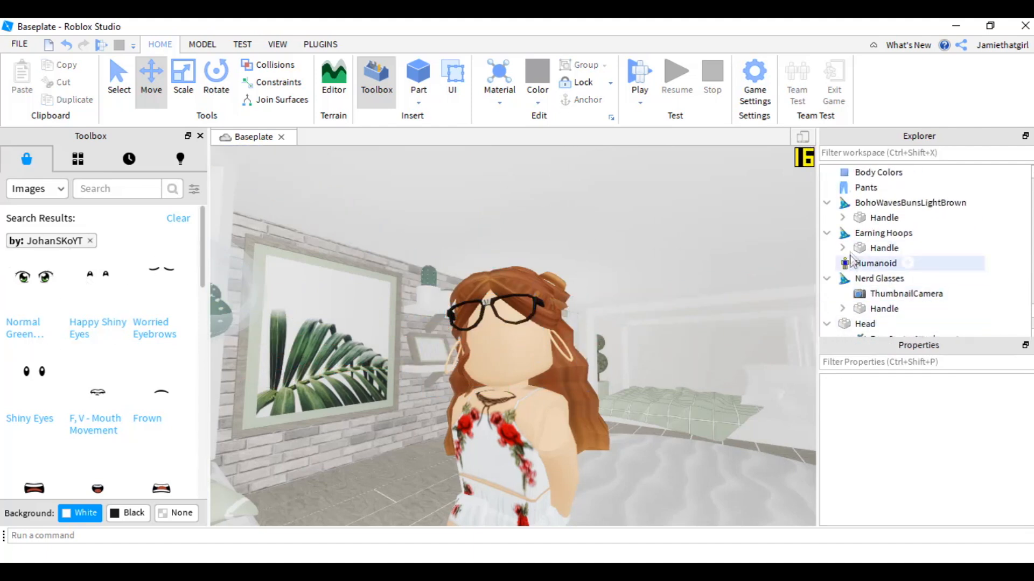
drag(383, 332, 532, 352)
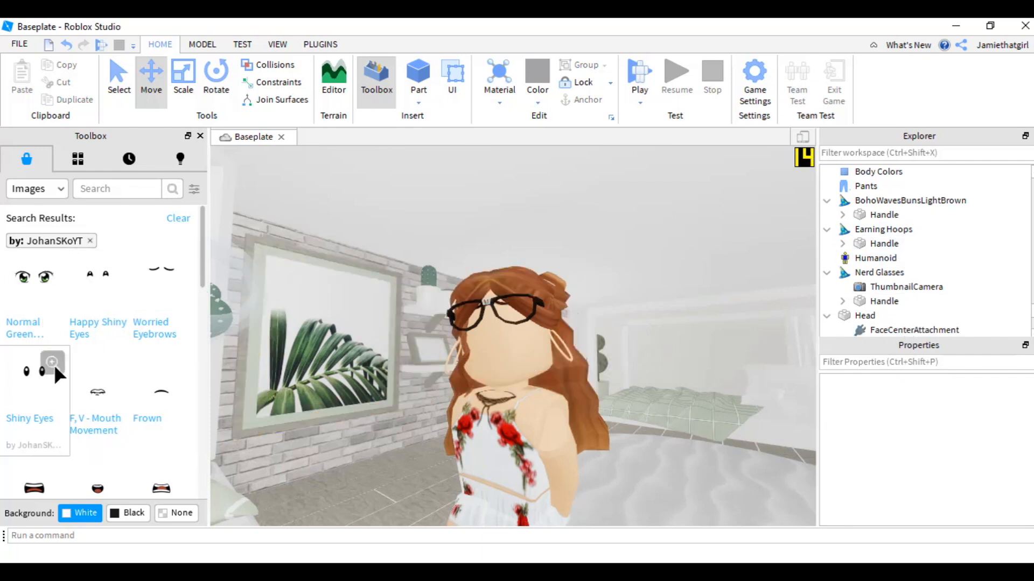
scroll(54, 364, down, 6)
scroll(60, 366, down, 3)
drag(62, 350, 532, 354)
scroll(99, 361, down, 2)
scroll(80, 323, up, 10)
scroll(34, 259, down, 2)
drag(161, 284, 532, 354)
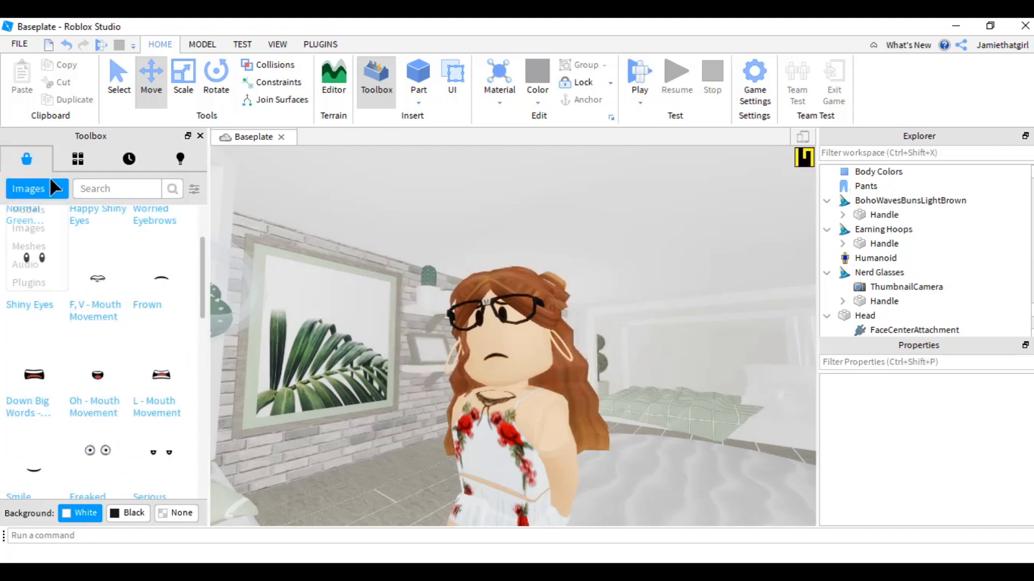
- Remove the creator filter and search Toolbox images for tear trail
click(193, 187)
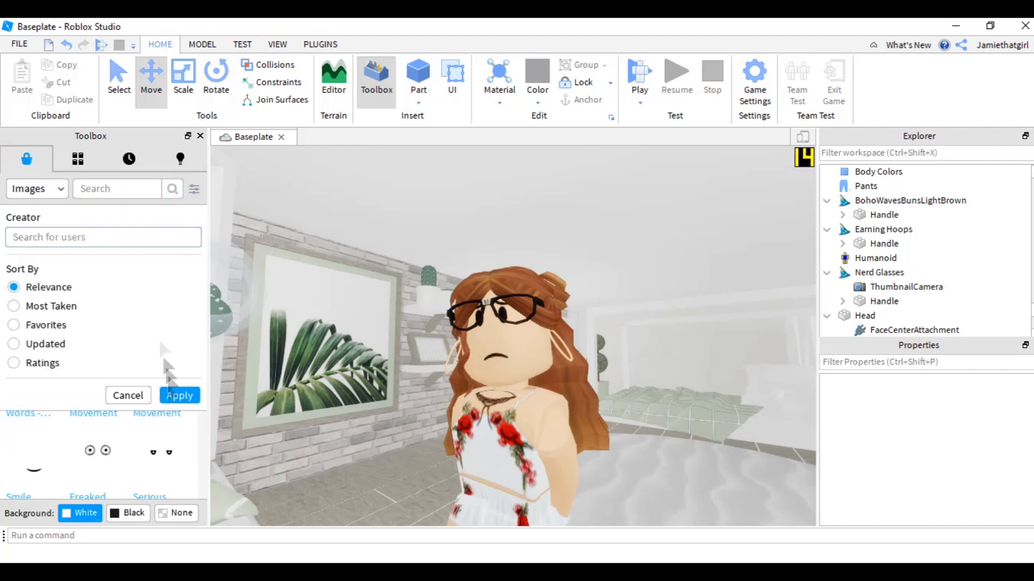
click(173, 397)
click(111, 187)
text(tear drop)
key(Return)
drag(199, 250, 196, 433)
double_click(122, 189)
text(trail)
key(Return)
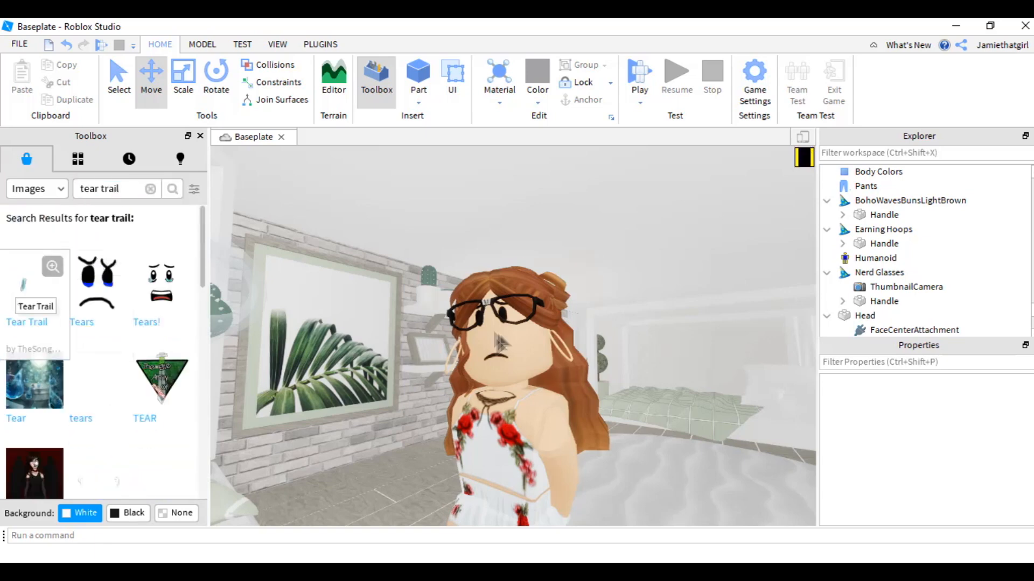
- Apply the Tear Trail image to the avatar's face
scroll(485, 339, up, 5)
scroll(485, 339, down, 4)
click(320, 44)
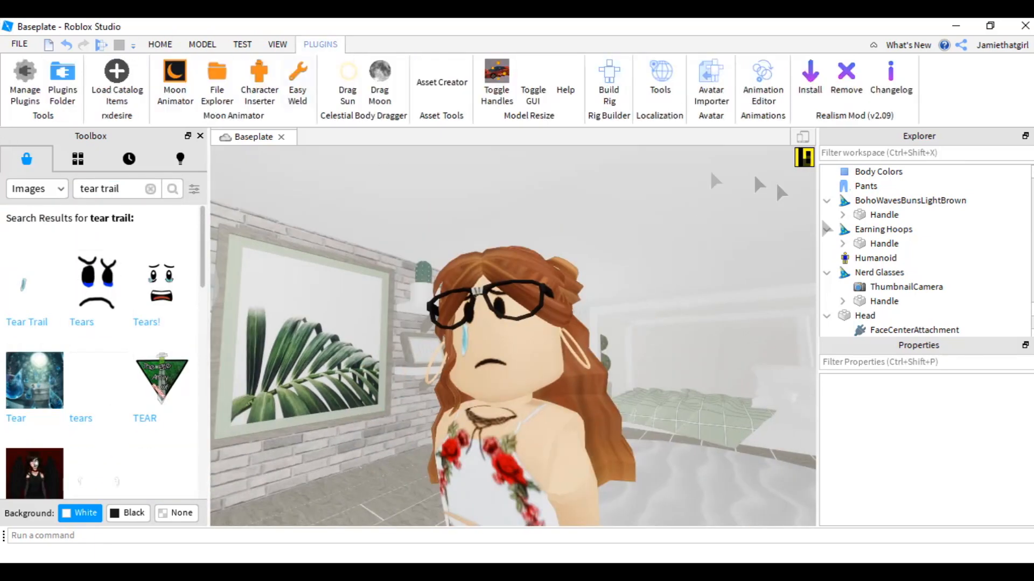
click(865, 316)
click(969, 478)
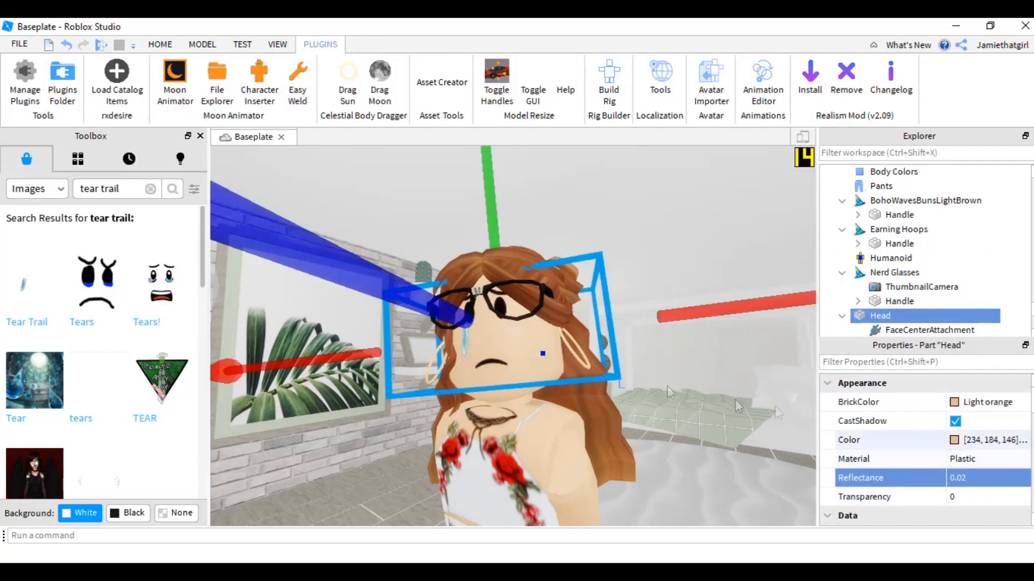
click(669, 420)
click(66, 45)
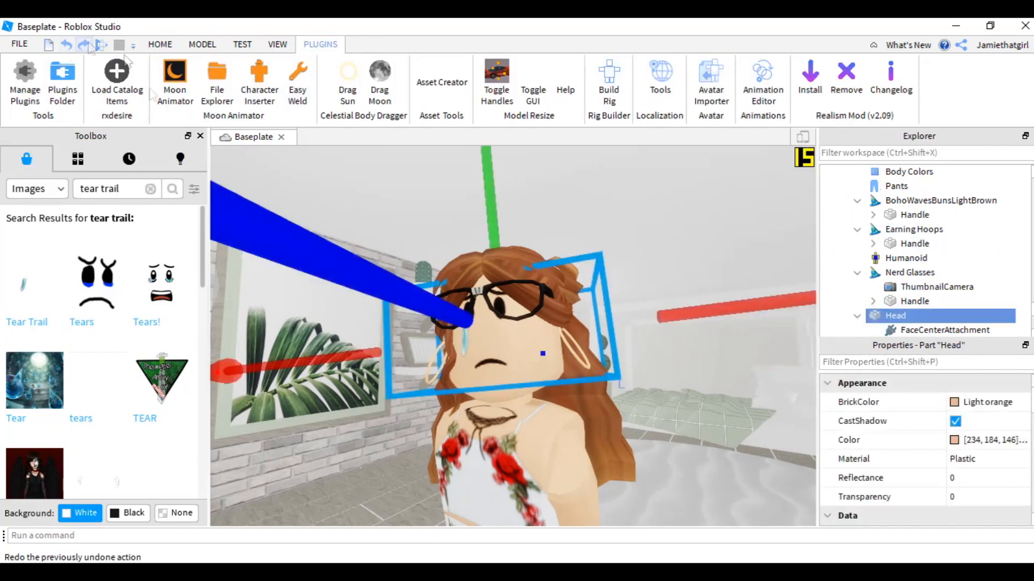
- Clear the Toolbox search and open Moon Animator
click(348, 167)
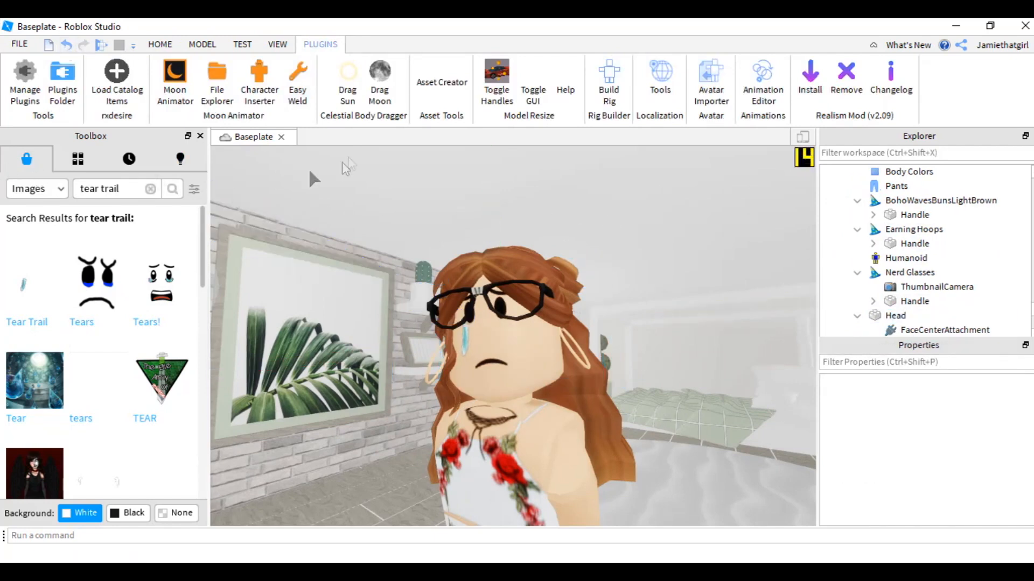
click(151, 189)
click(174, 81)
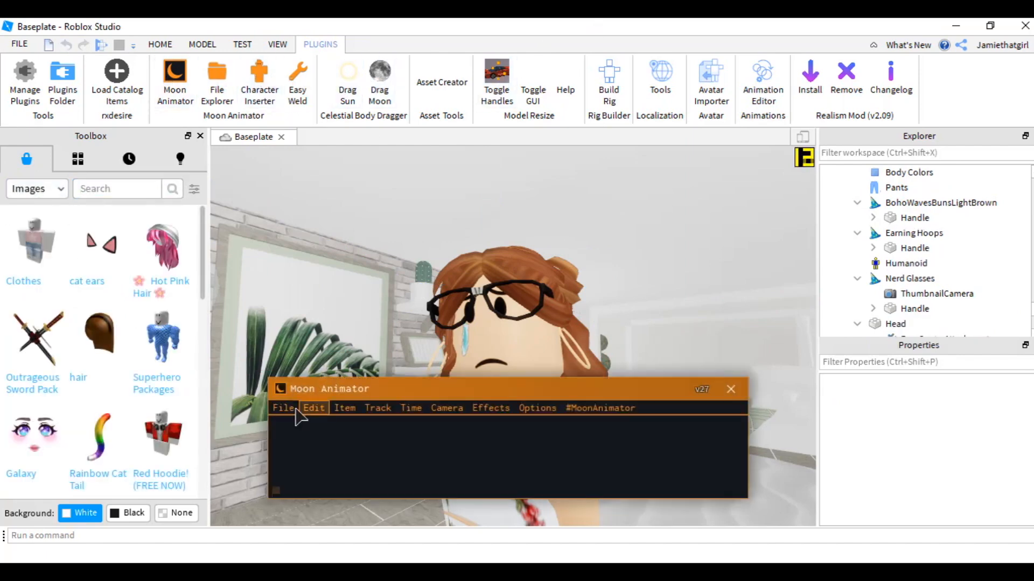
- Create a new Moon Animator file named cam3 and add a camera to it
click(295, 408)
click(301, 288)
text(cam3)
click(507, 389)
click(447, 408)
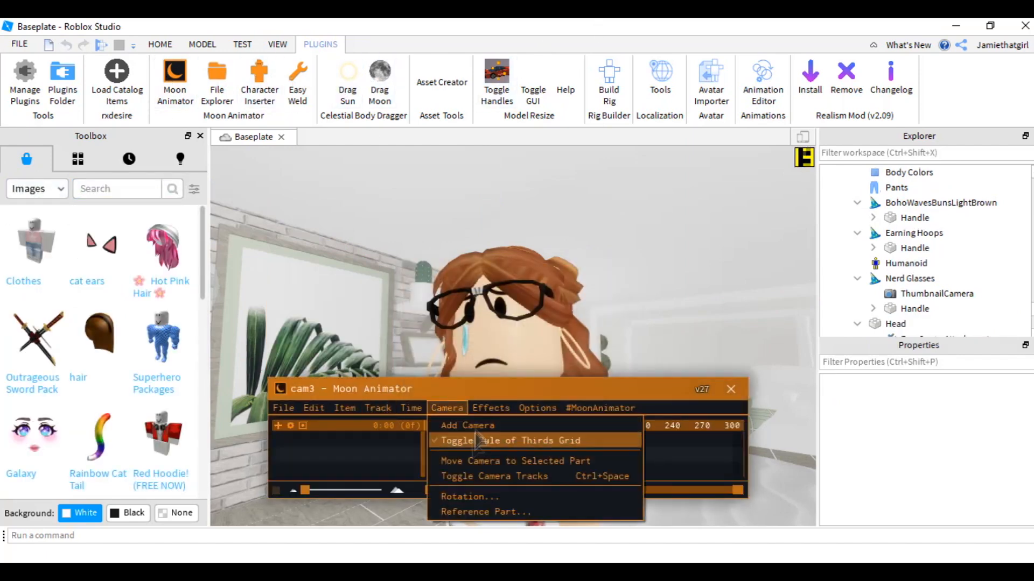
click(467, 425)
- Move the duplicated avatar beside the original on the bed
click(703, 425)
scroll(638, 302, down, 3)
drag(625, 388, 612, 447)
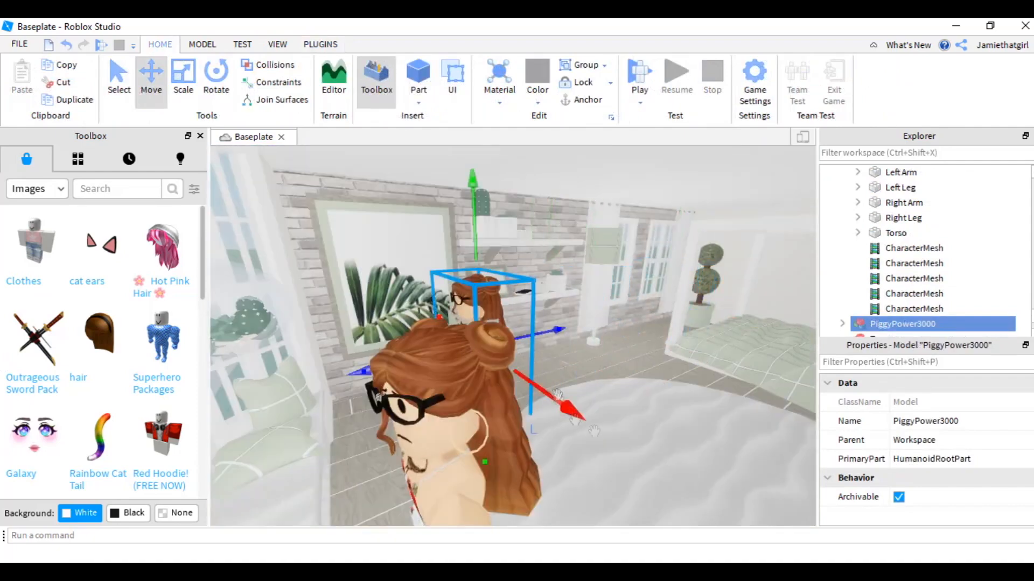
click(485, 414)
scroll(938, 245, down, 5)
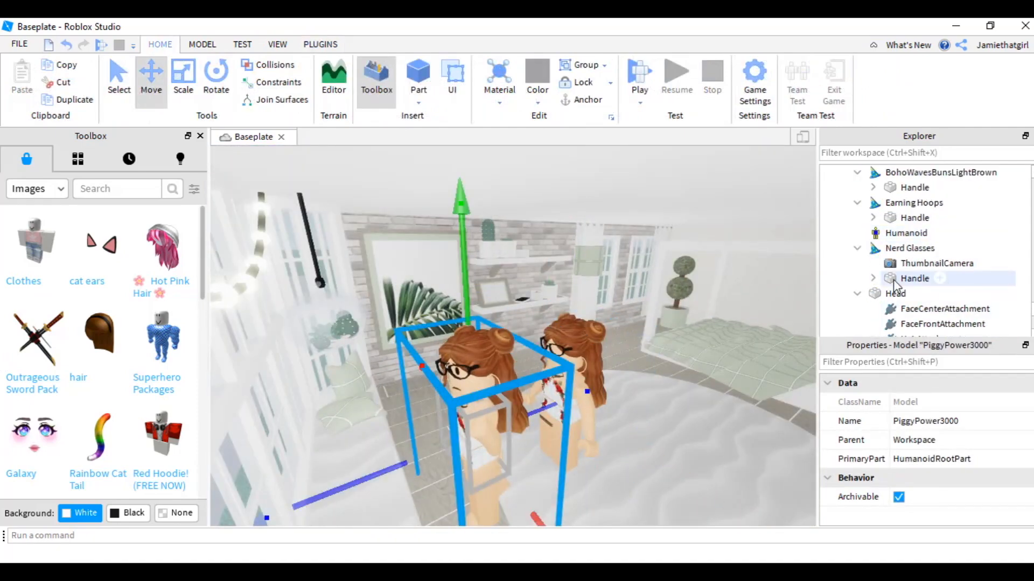
- Expand the avatar's Head in the Explorer and select its face decals to inspect them
click(883, 247)
shift+click(904, 294)
click(574, 402)
scroll(932, 279, up, 2)
click(843, 324)
scroll(869, 275, down, 5)
click(879, 201)
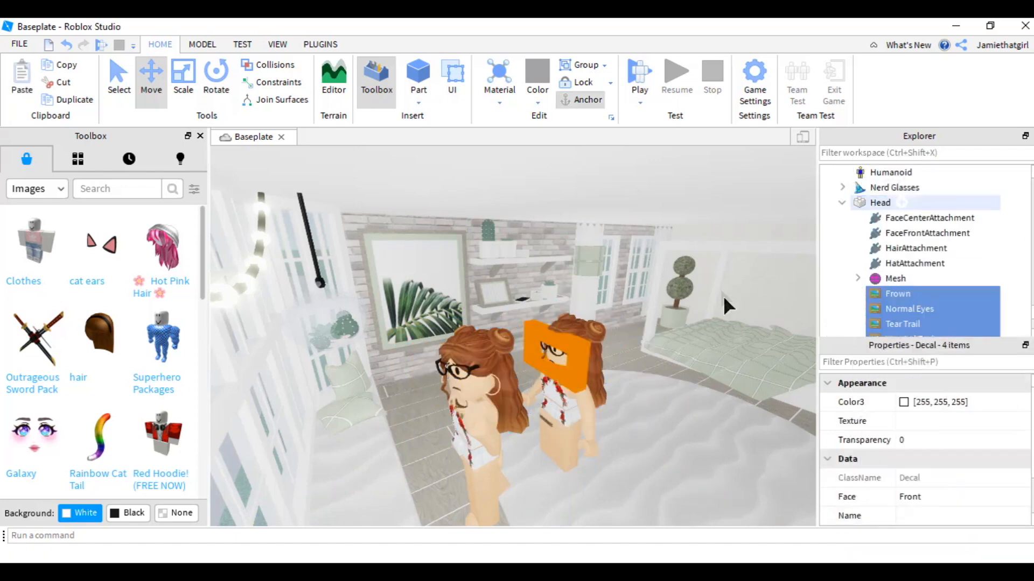
click(538, 350)
- Open Moon Animator and create a new animation named look down
click(312, 44)
click(175, 82)
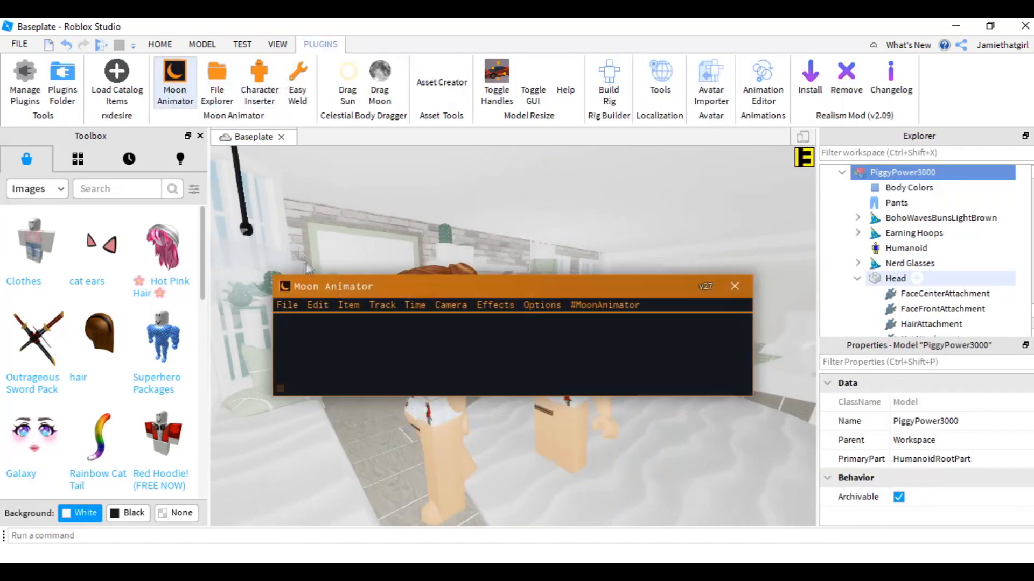
click(313, 306)
click(310, 322)
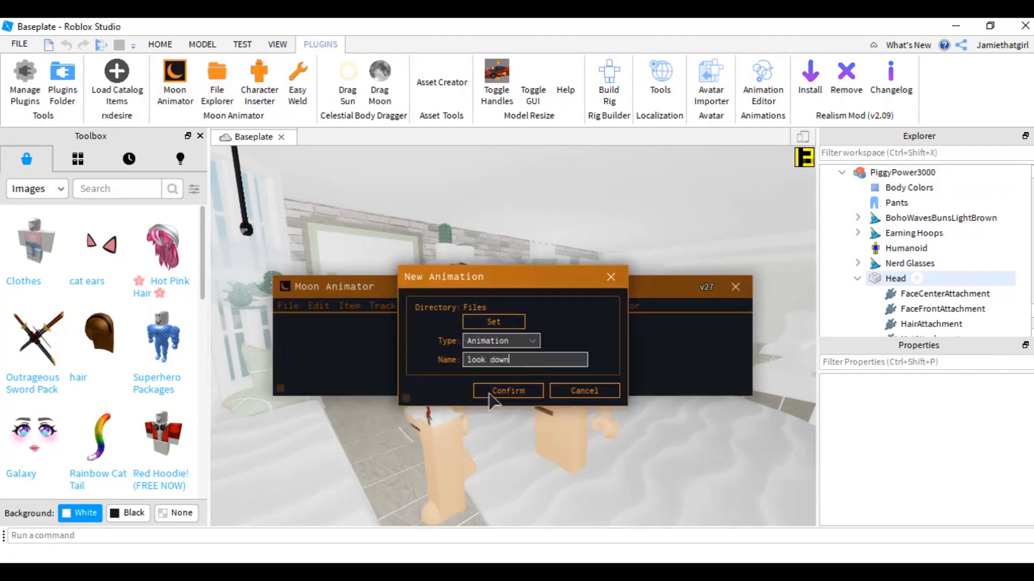
text(look down)
click(490, 392)
- Try to add the avatar model as a rig item to the animation
click(366, 443)
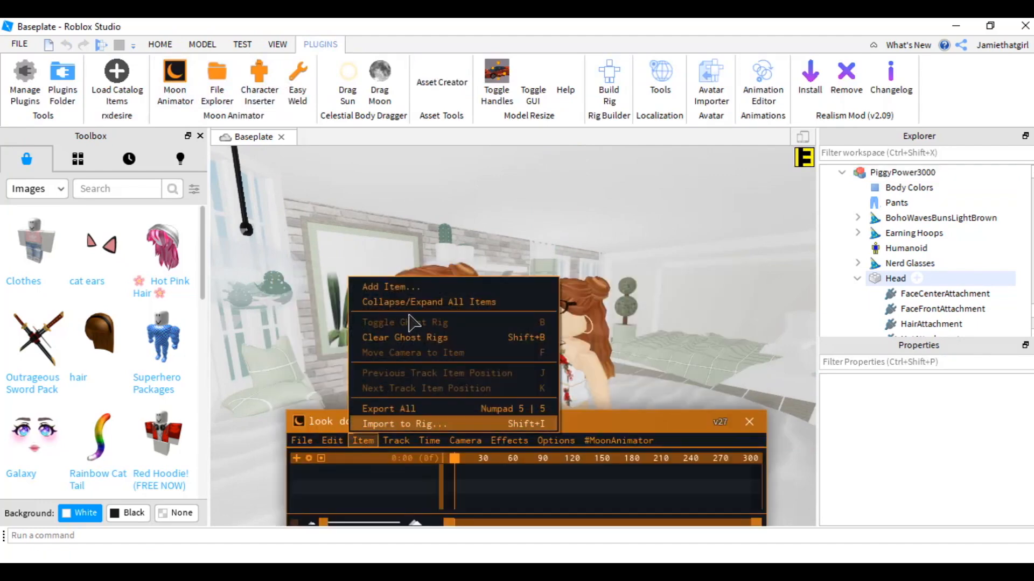
click(411, 287)
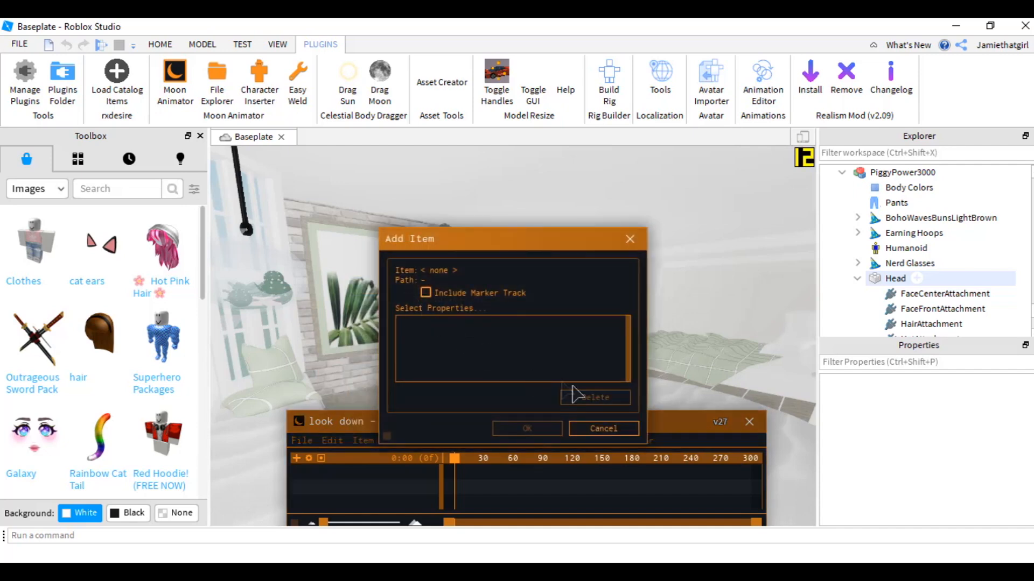
right_drag(710, 372, 732, 356)
click(690, 331)
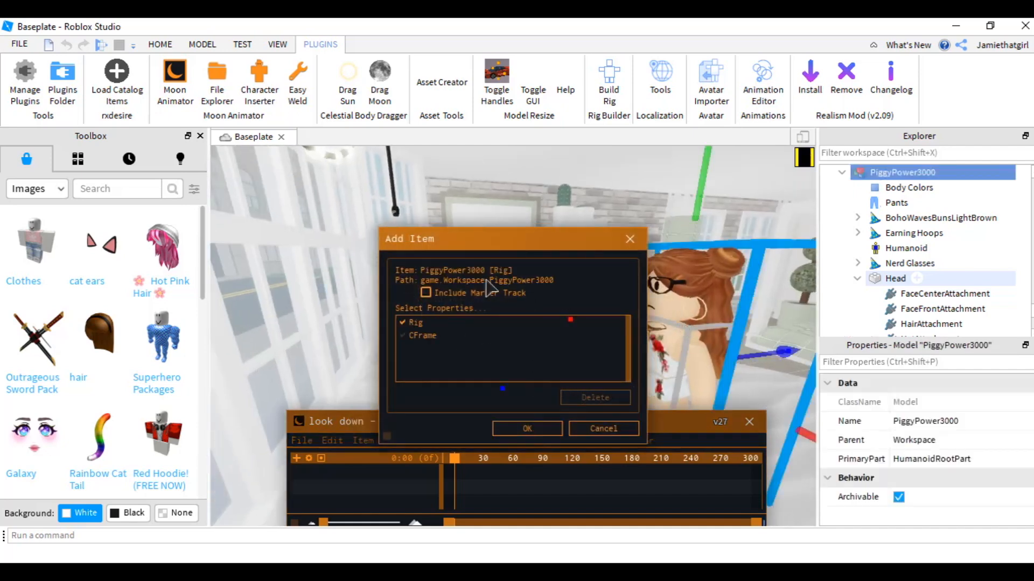
click(529, 429)
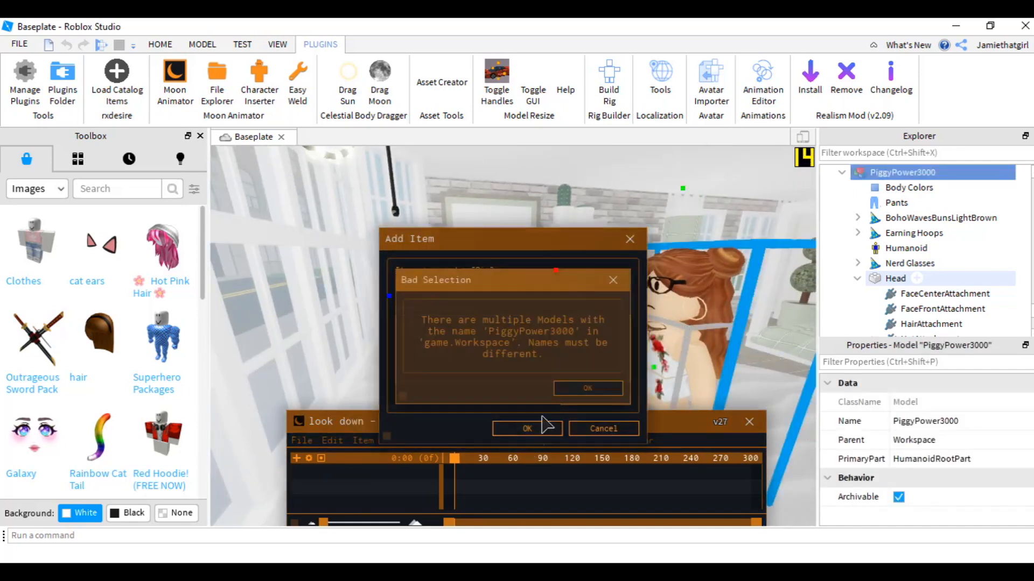
click(582, 390)
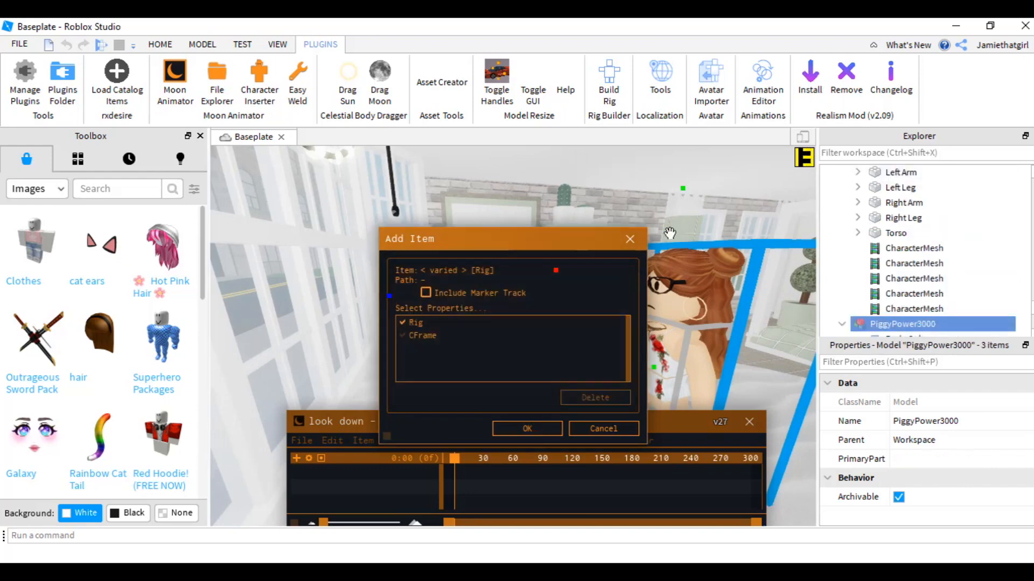
- Rename the avatar model to girl
right_click(901, 328)
click(902, 326)
click(902, 326)
right_click(903, 326)
click(884, 107)
text(girl)
key(Return)
- Add the girl rig as an item in the look down animation
click(363, 441)
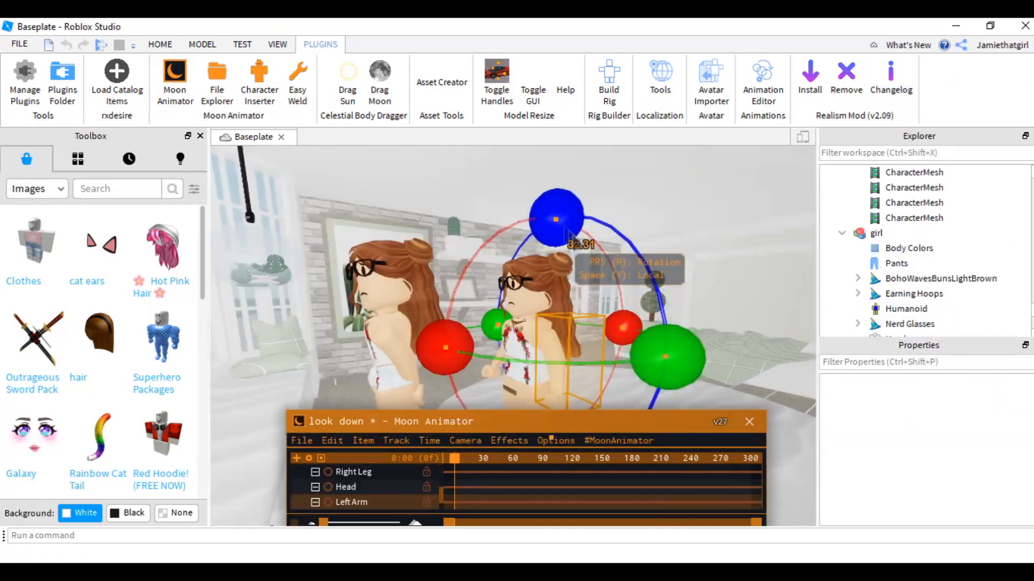
drag(556, 225, 606, 268)
drag(550, 223, 526, 197)
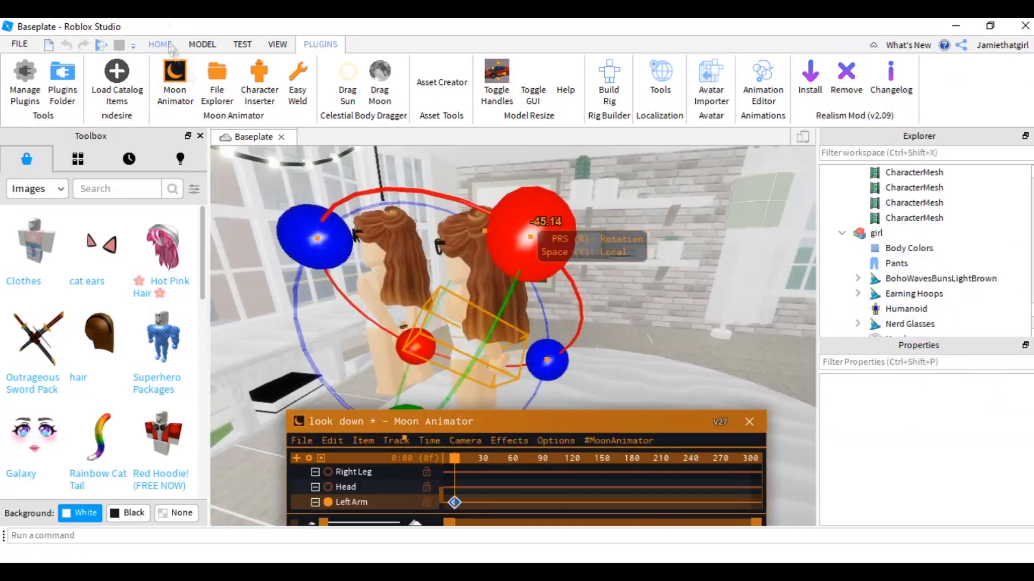
- Pose the avatar's arms, legs and head with rotation handles at the first frame
key(r)
drag(566, 369, 529, 357)
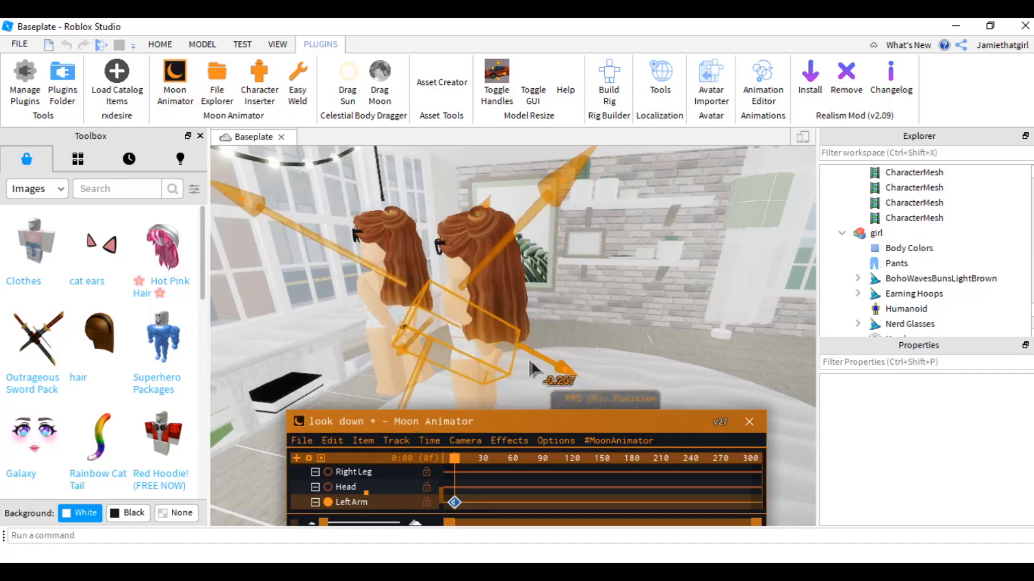
right_drag(528, 358, 516, 368)
drag(569, 276, 550, 287)
drag(437, 303, 453, 313)
right_drag(521, 291, 530, 296)
drag(560, 373, 549, 347)
right_drag(549, 347, 554, 349)
key(r)
drag(533, 378, 557, 366)
right_drag(558, 367, 544, 355)
click(502, 332)
drag(488, 167, 585, 211)
right_drag(585, 211, 544, 229)
drag(538, 216, 540, 253)
drag(543, 210, 554, 196)
right_drag(554, 196, 500, 226)
drag(484, 361, 451, 342)
right_drag(485, 294, 500, 301)
drag(506, 202, 505, 195)
right_drag(505, 205, 506, 269)
drag(512, 322, 516, 331)
click(508, 285)
click(515, 283)
click(515, 283)
mouse_move(515, 282)
right_down()
mouse_move(503, 283)
mouse_move(511, 285)
right_up()
drag(578, 336, 581, 338)
scroll(366, 484, down, 3)
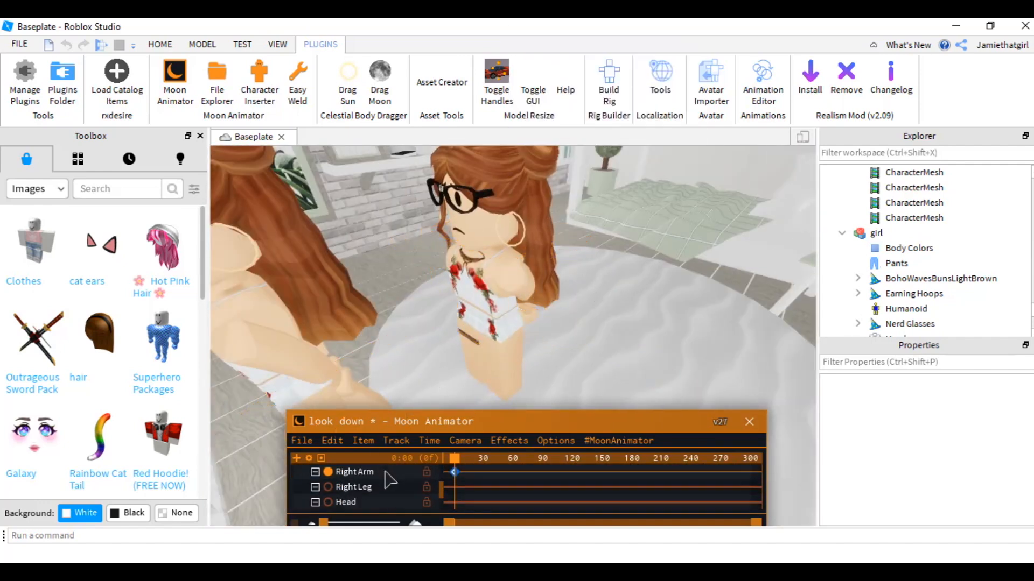
click(355, 487)
drag(618, 223, 620, 219)
right_drag(613, 293, 614, 296)
click(519, 306)
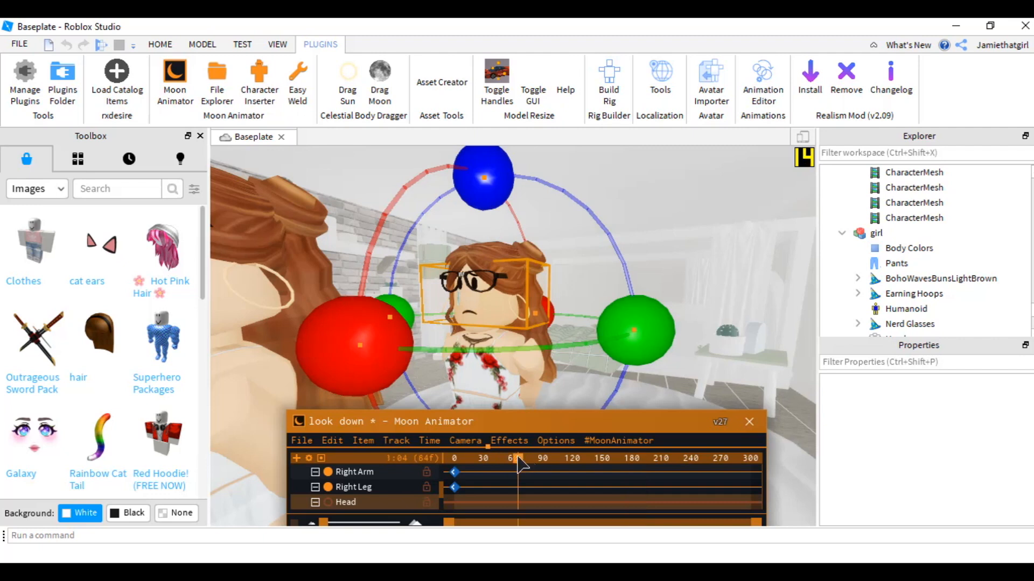
- Move the playhead to frame 126 and rotate the avatar's head downward
click(560, 473)
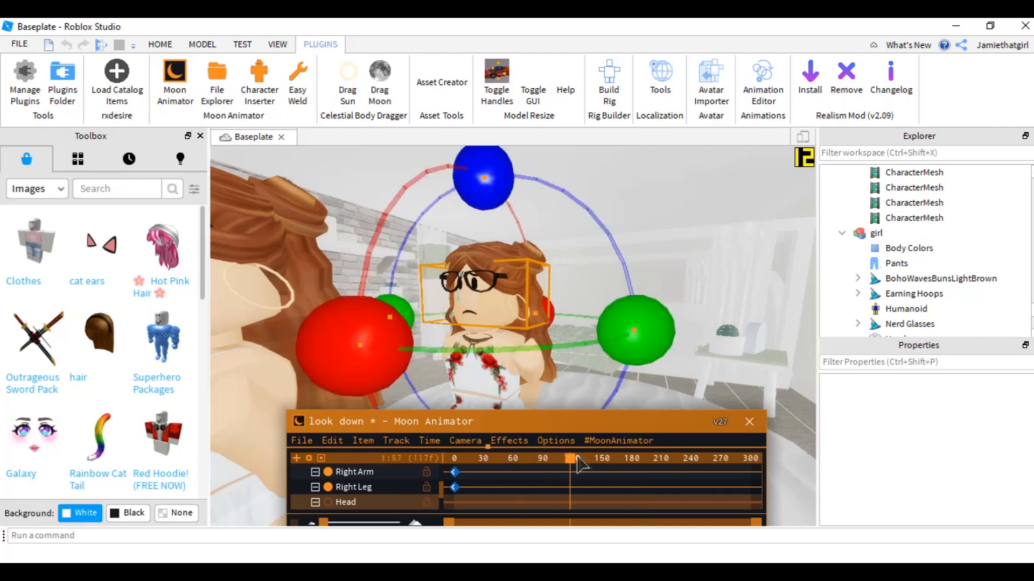
drag(579, 456, 578, 457)
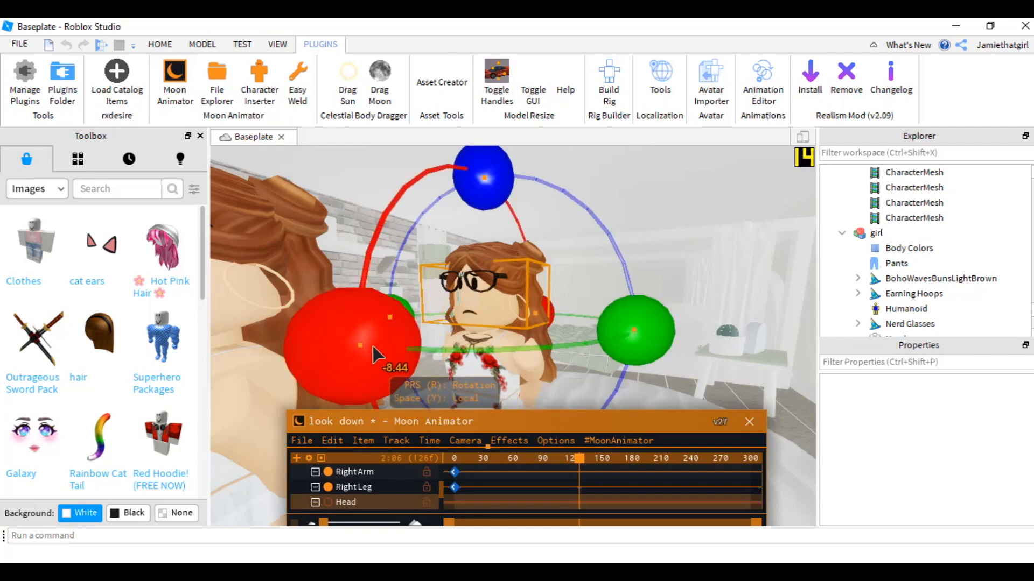
drag(370, 355, 362, 434)
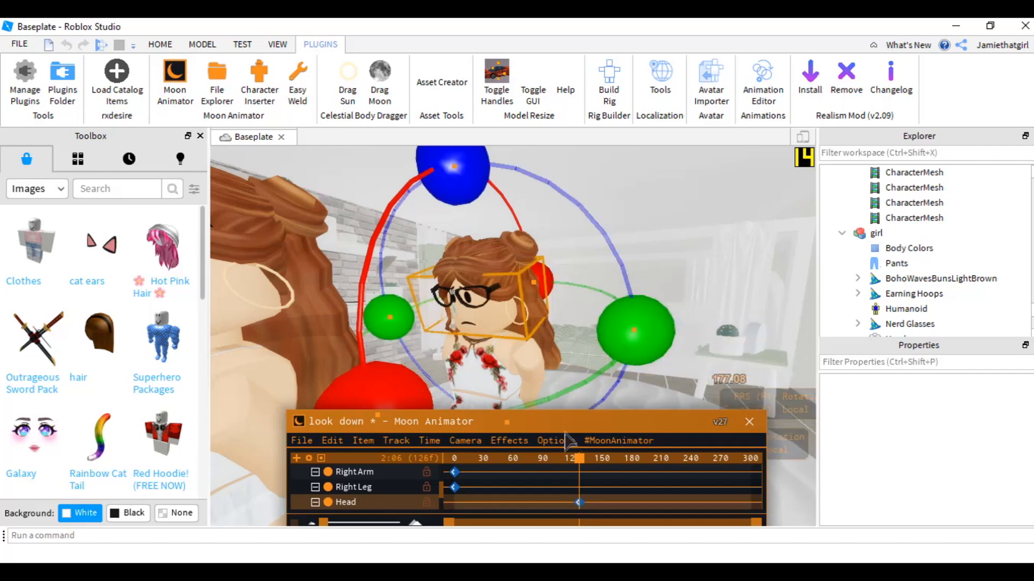
key(space)
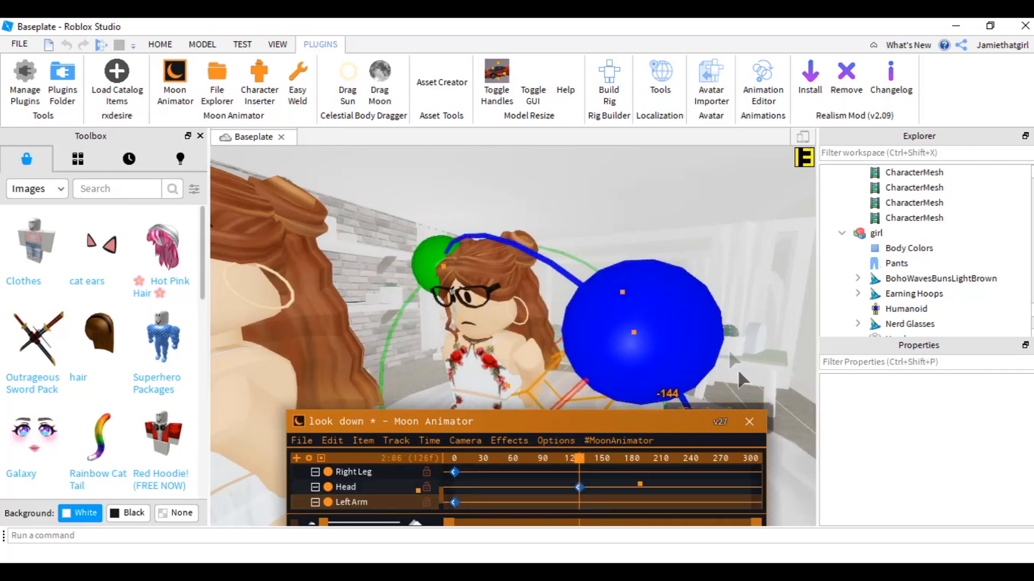
click(740, 385)
key(space)
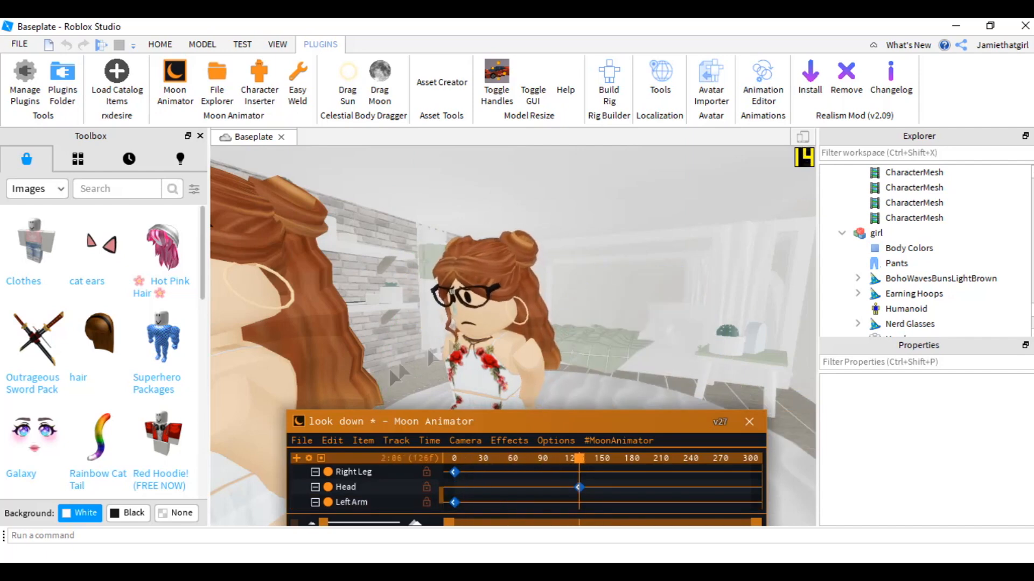
- Rotate the avatar's right leg at frame 126 to match the downward look
right_drag(561, 329, 485, 339)
click(502, 345)
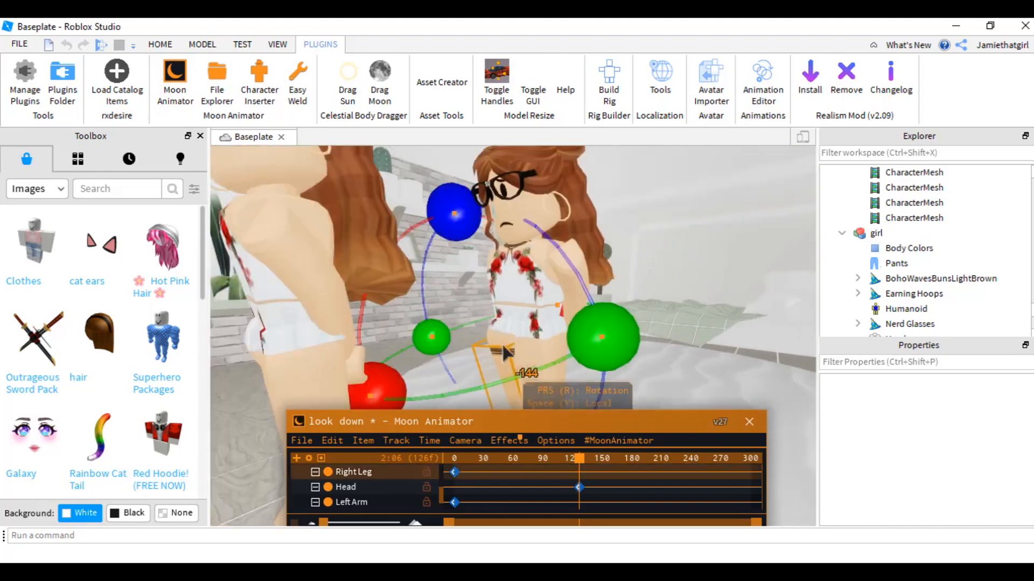
key(r)
key(r)
drag(374, 380, 397, 345)
key(space)
click(638, 362)
key(space)
right_drag(637, 362, 636, 367)
click(483, 315)
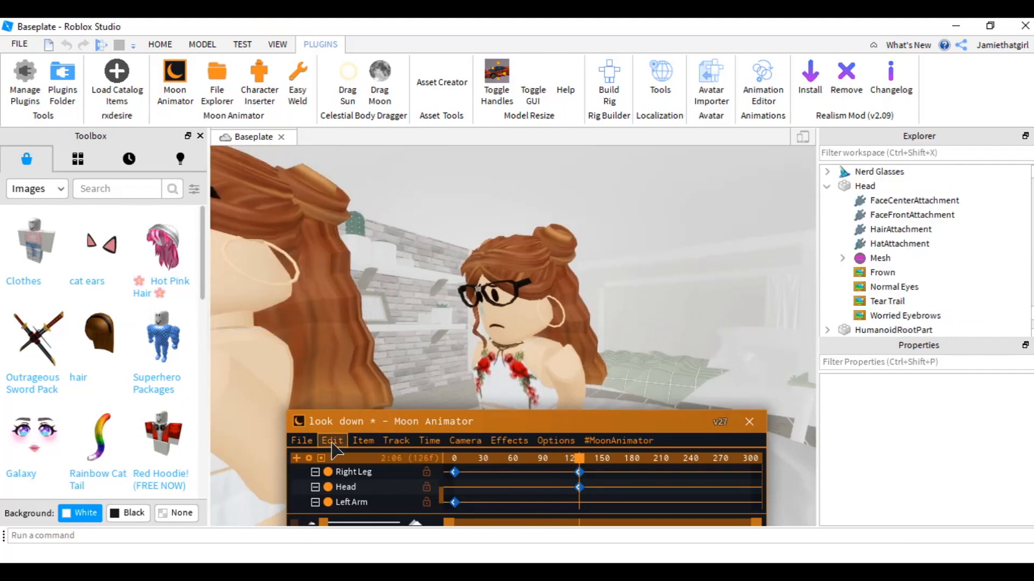
- Add the head's Normal Eyes decal as an animation item with its texture property
click(297, 459)
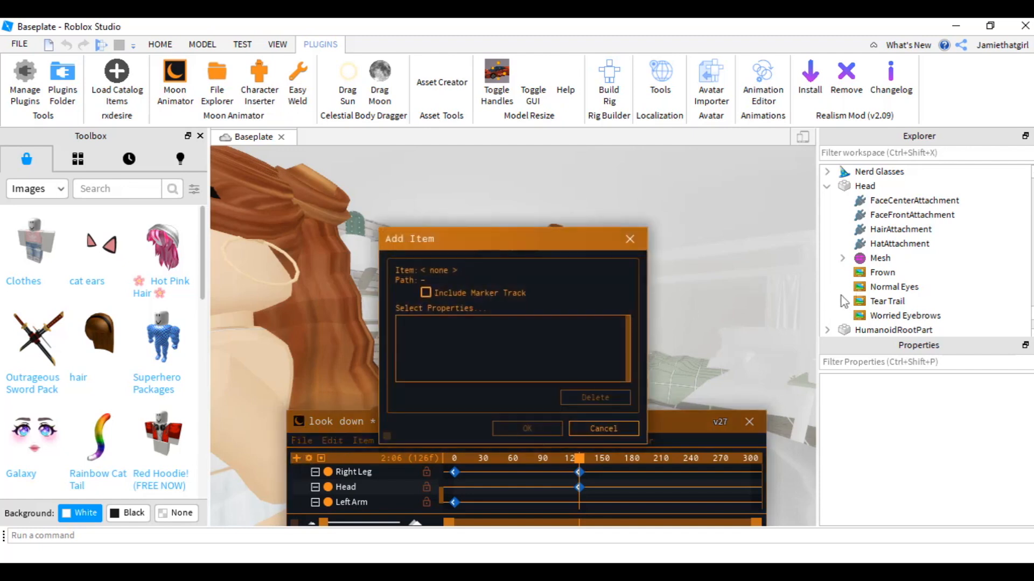
click(873, 289)
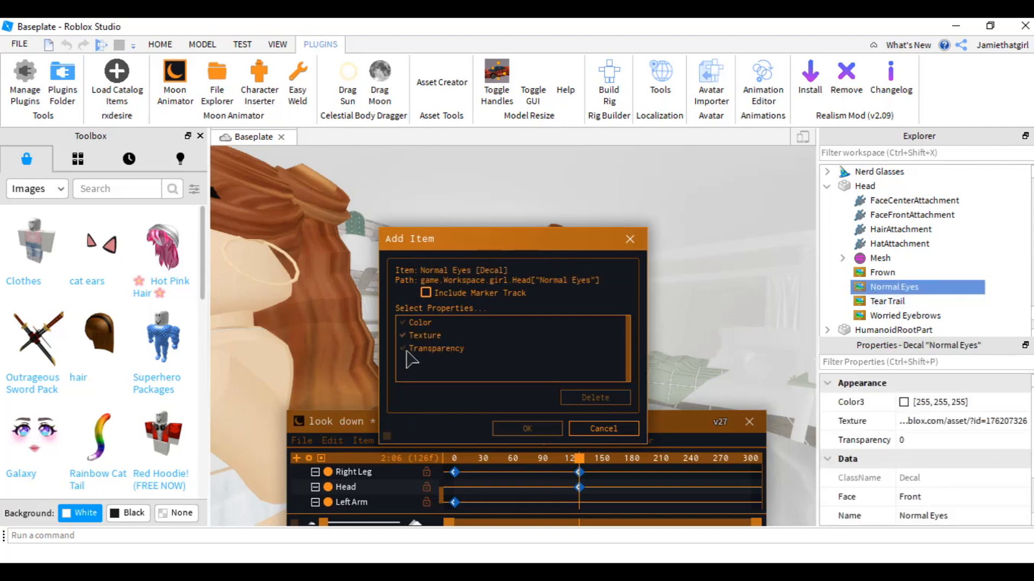
click(509, 430)
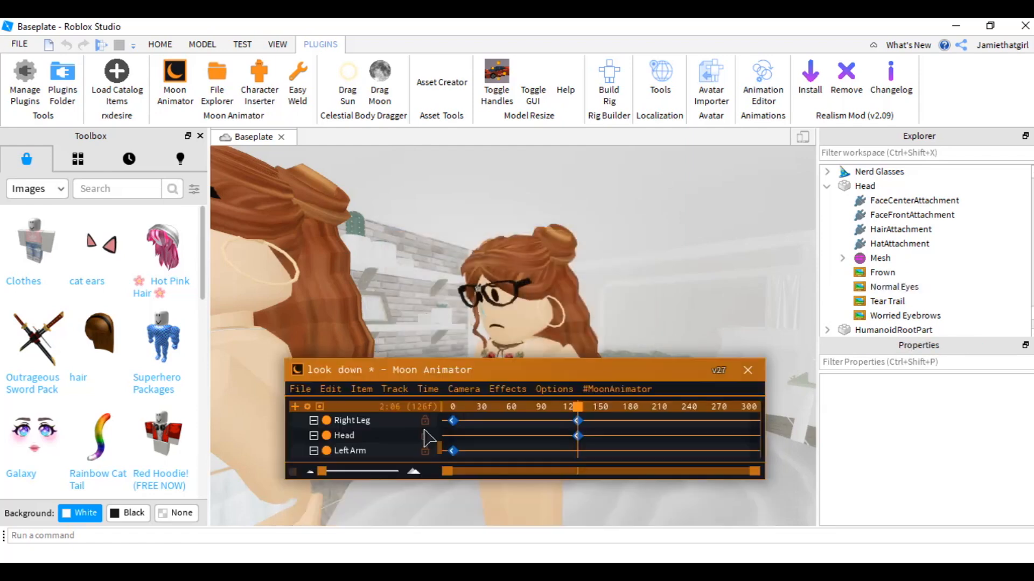
- Add a Texture keyframe for Normal Eyes at frame 32
scroll(425, 437, up, 3)
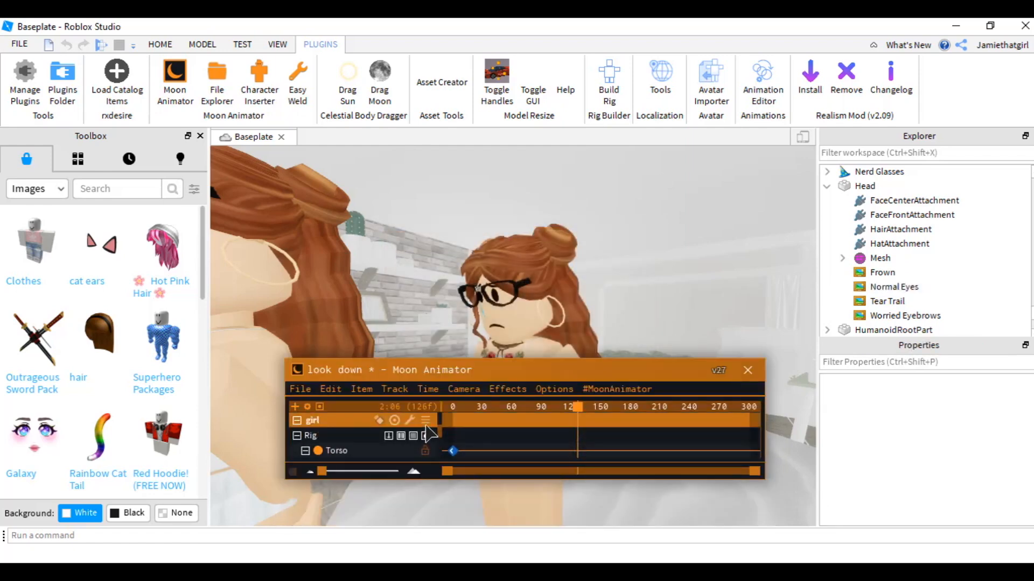
scroll(426, 433, down, 5)
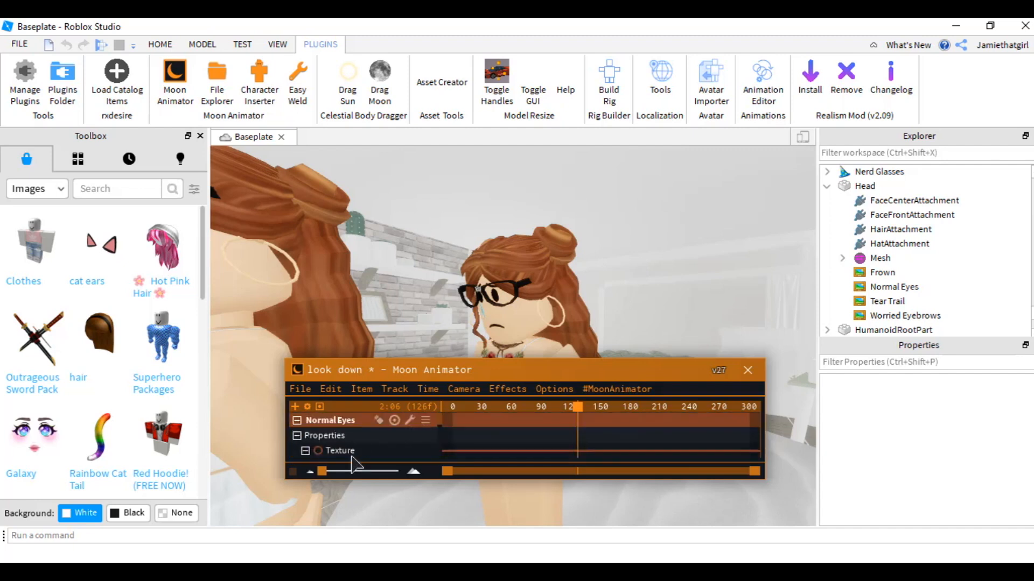
click(349, 452)
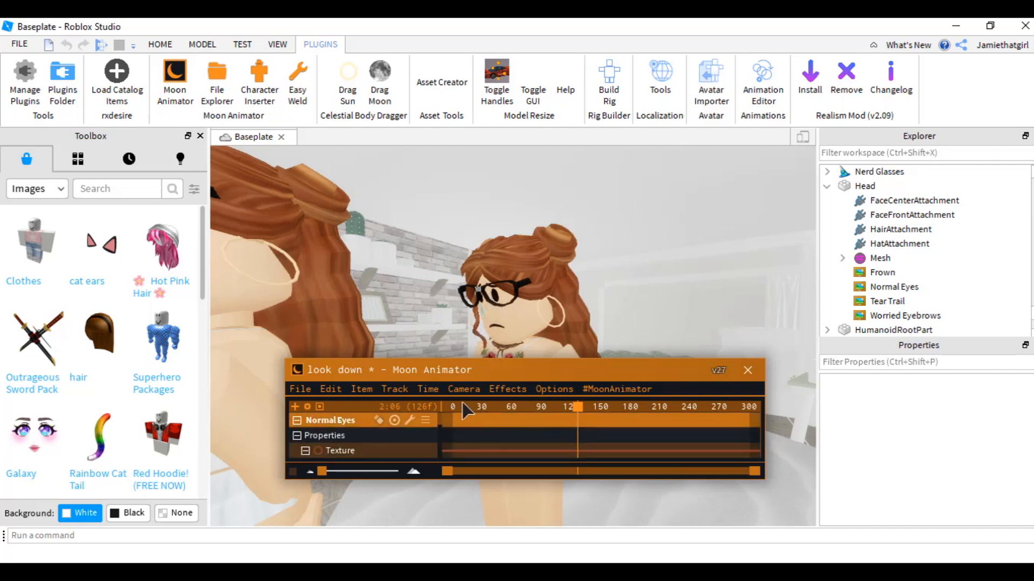
click(511, 408)
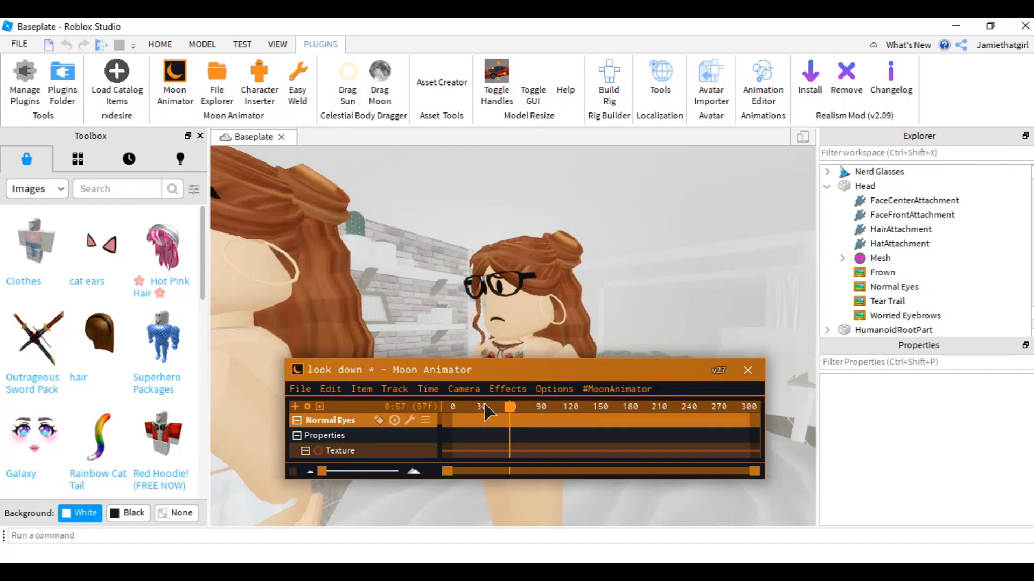
click(485, 408)
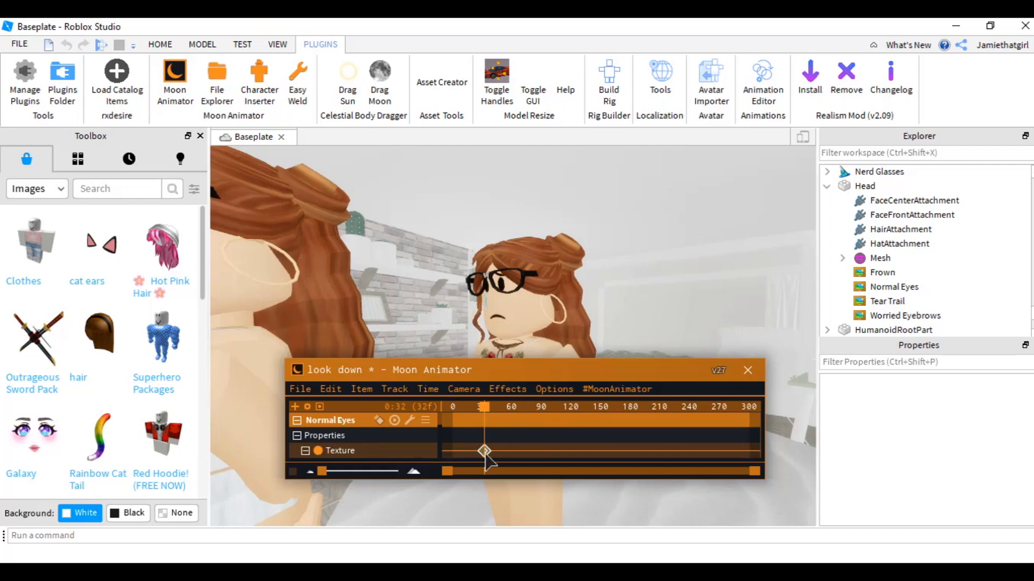
click(485, 453)
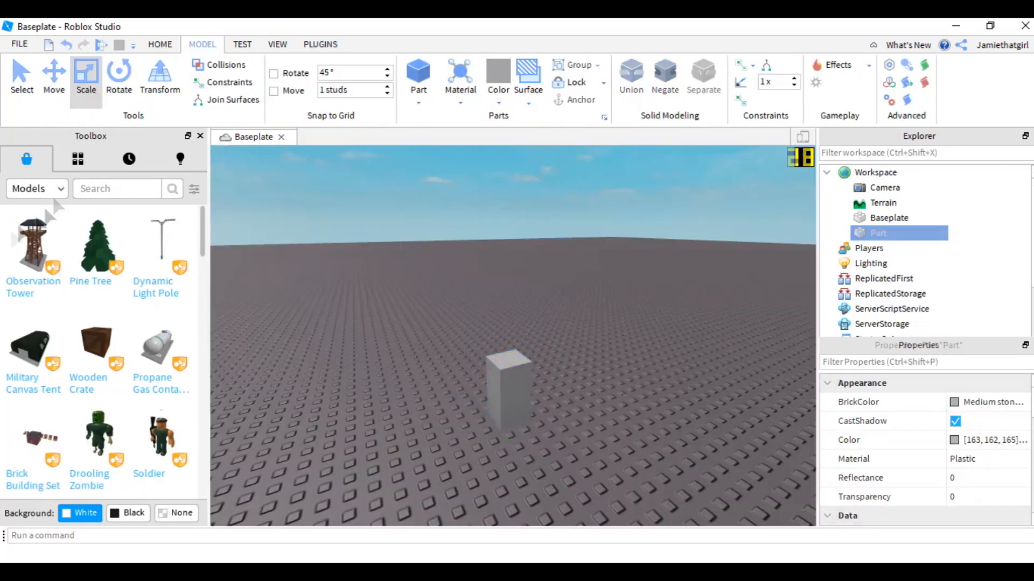
- In a new place, search Toolbox images from the face creator and apply a face image to the block part
click(36, 188)
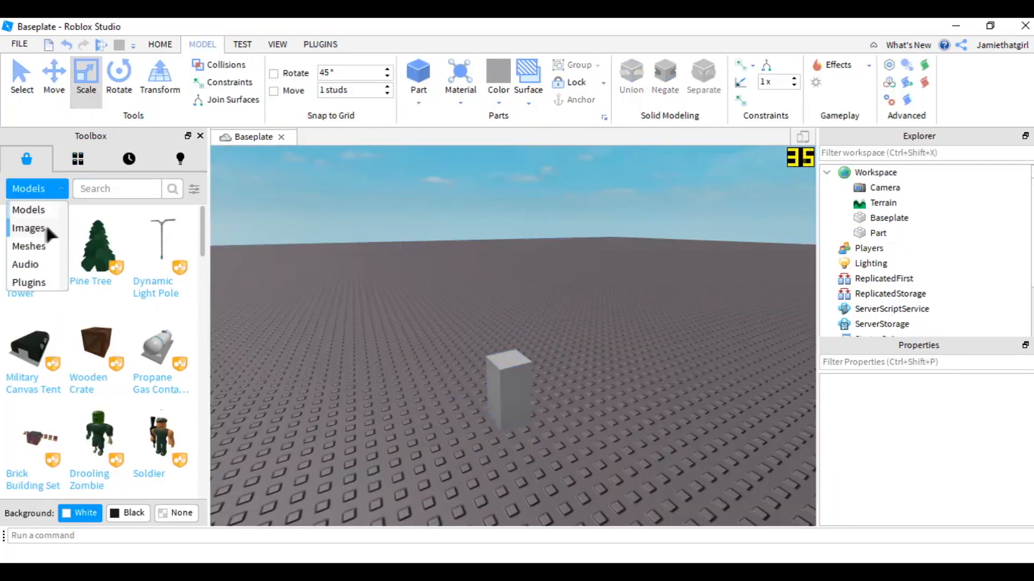
click(32, 210)
click(194, 188)
text(johansko)
click(168, 259)
click(179, 395)
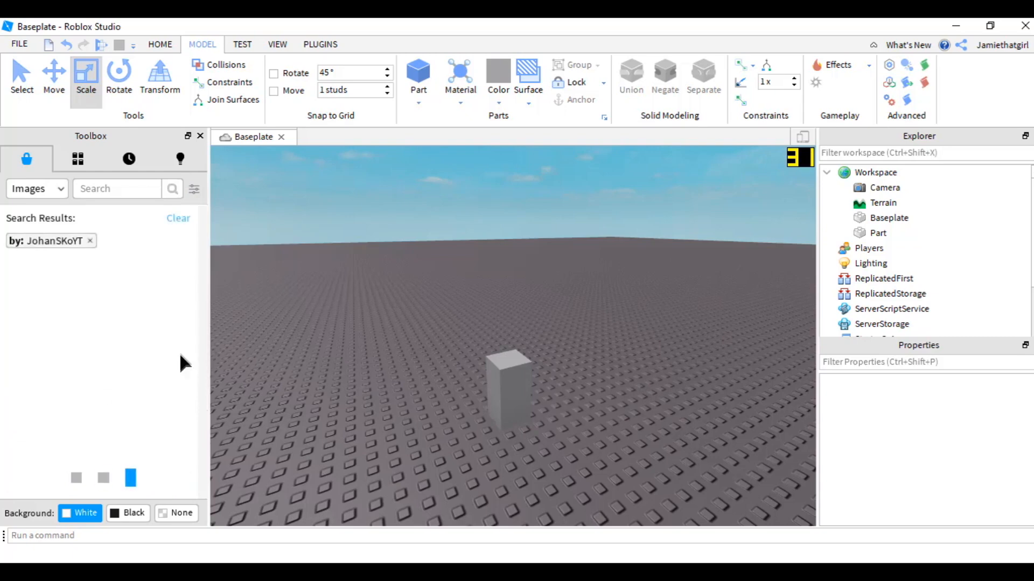
scroll(162, 377, down, 5)
click(165, 389)
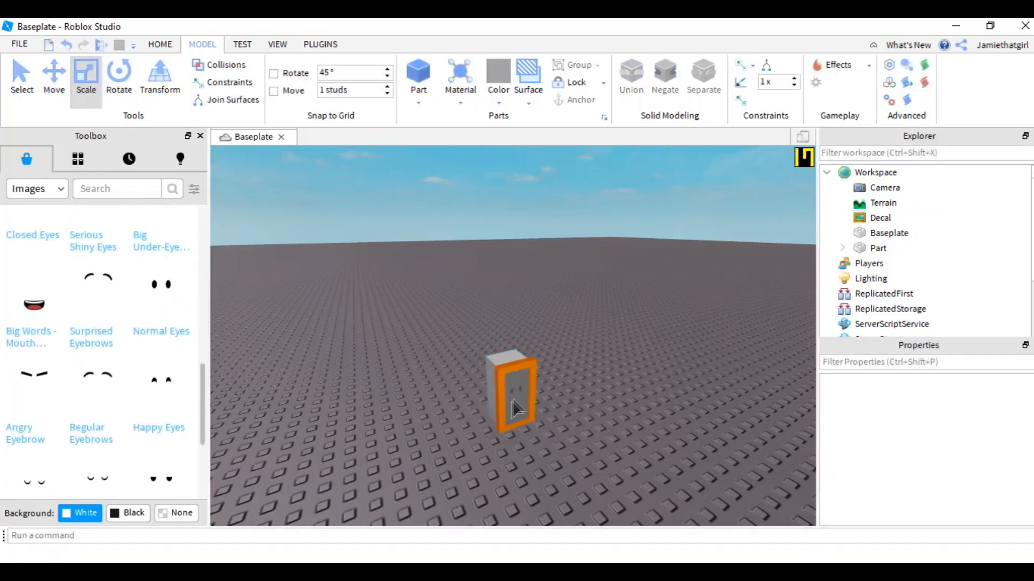
- Duplicate the faced part and move the copy beside the original
click(515, 402)
right_click(517, 402)
click(602, 96)
click(55, 81)
drag(484, 389, 546, 373)
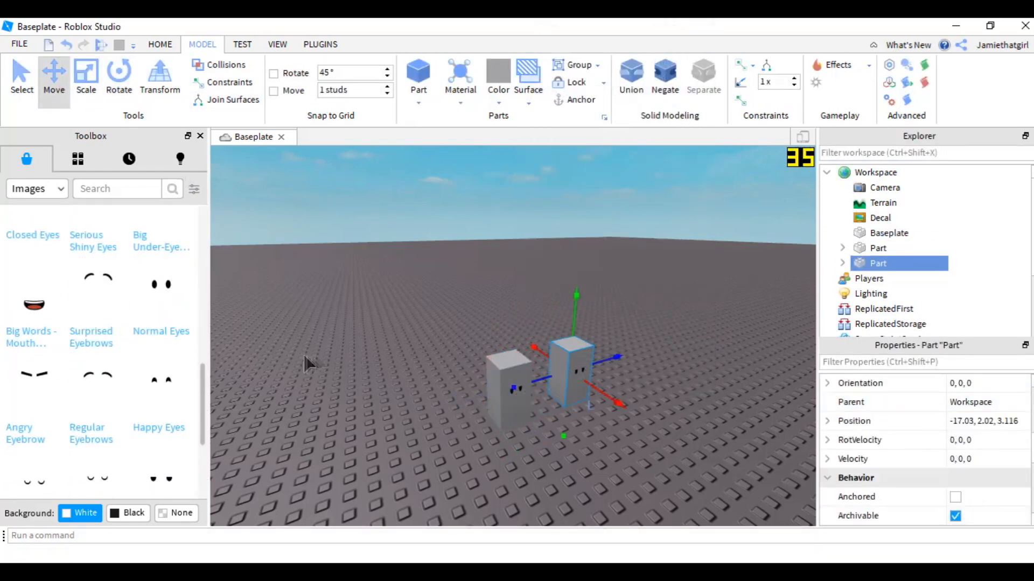
- Replace the duplicated test part's Serious Eyes decal with the Closed Eyes face image
click(878, 278)
click(842, 278)
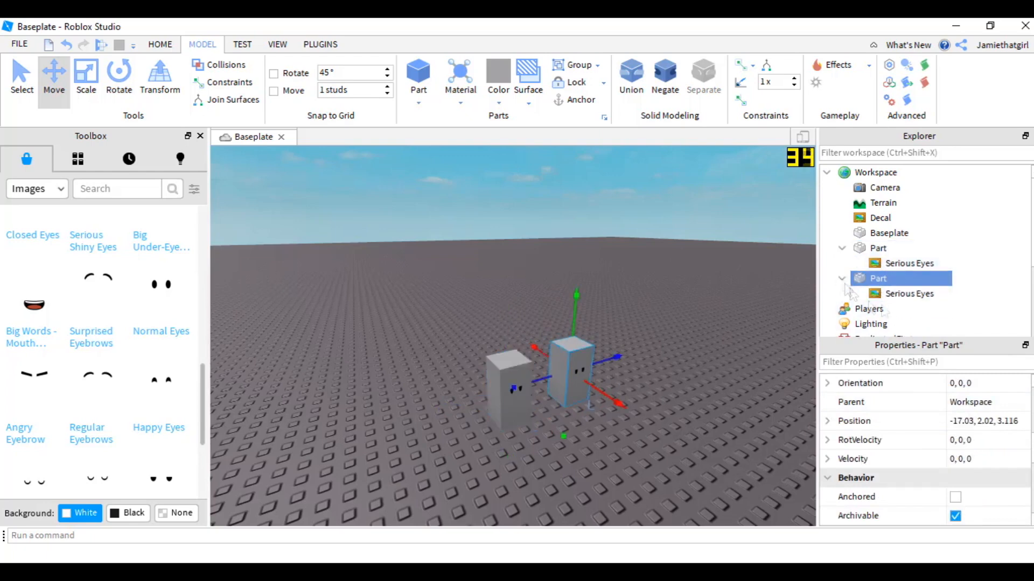
click(904, 294)
key(Delete)
scroll(59, 366, down, 2)
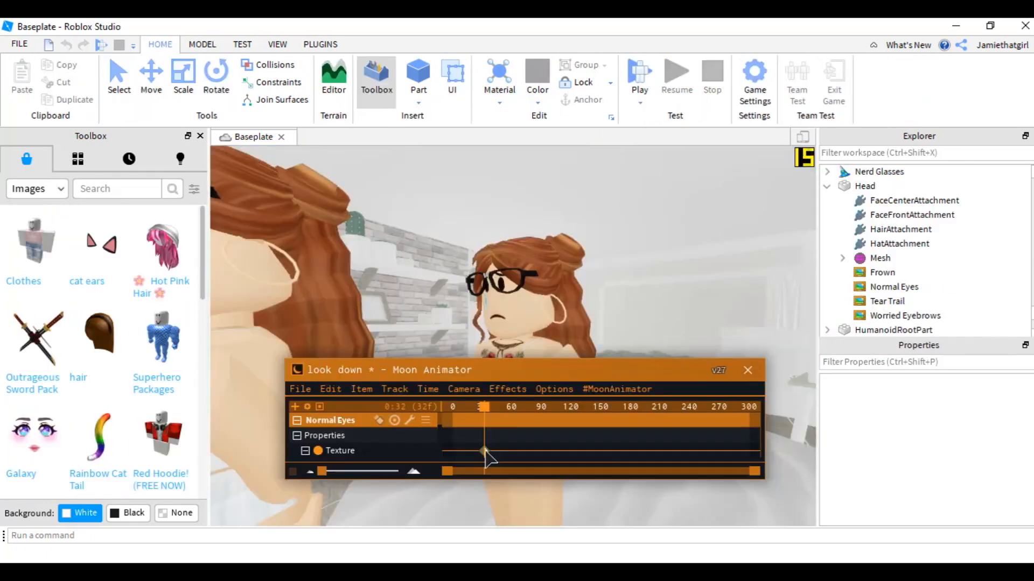
- Set the frame-32 Normal Eyes texture keyframe's value to the pasted asset ID 192316027
click(484, 451)
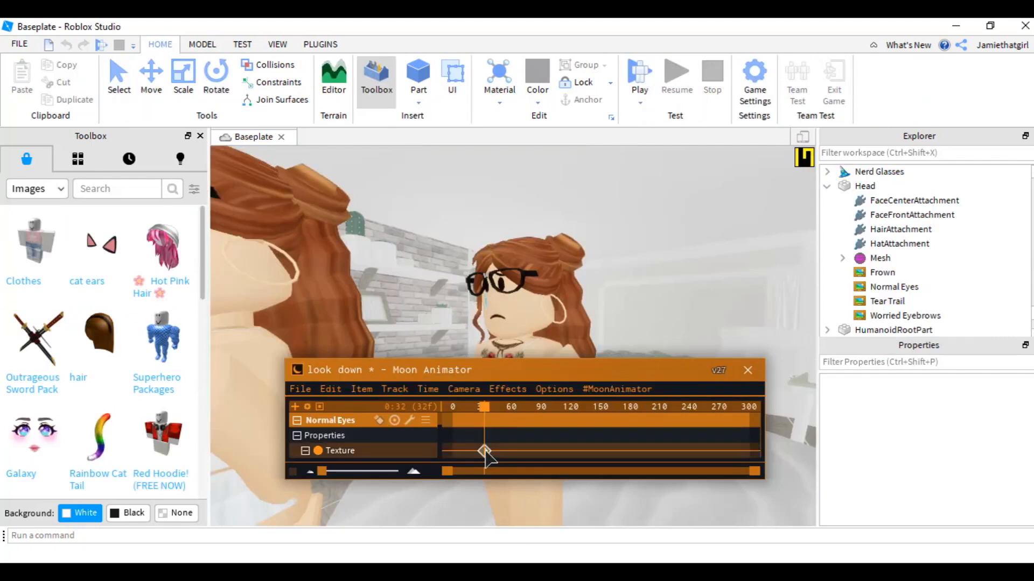
double_click(485, 451)
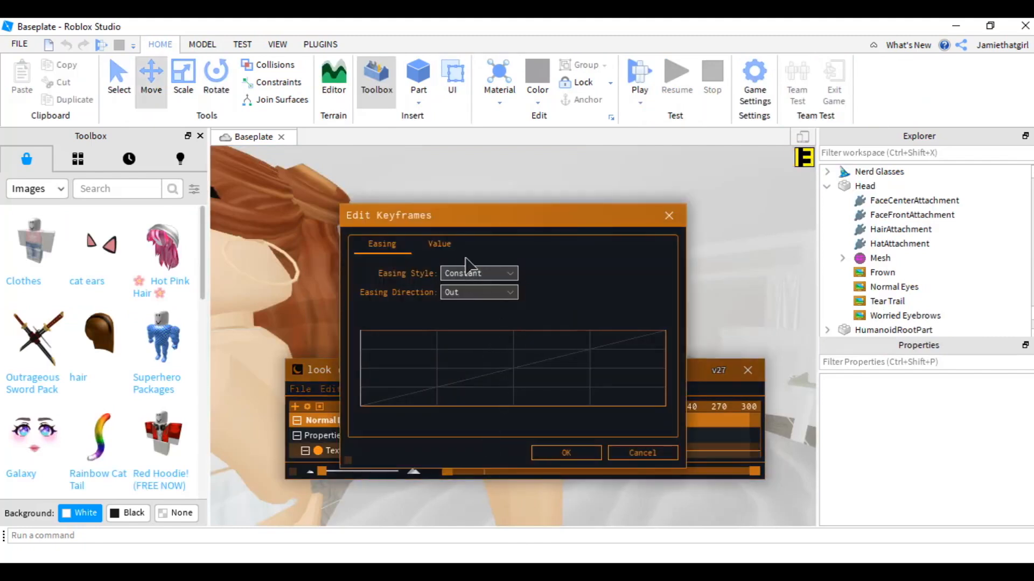
click(438, 244)
key(ctrl+a)
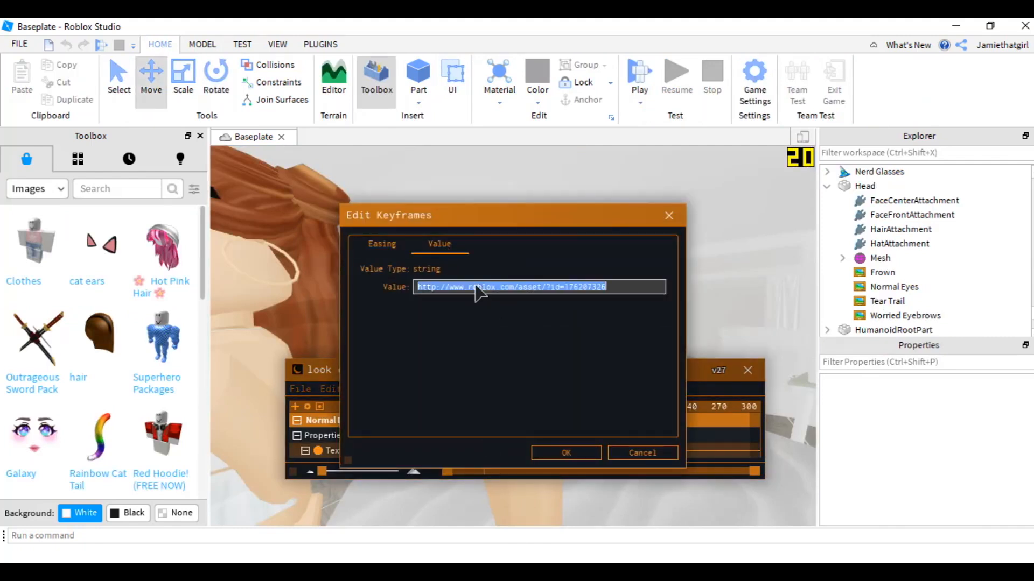
text(http://www.roblox.com/asset/?id=192316027)
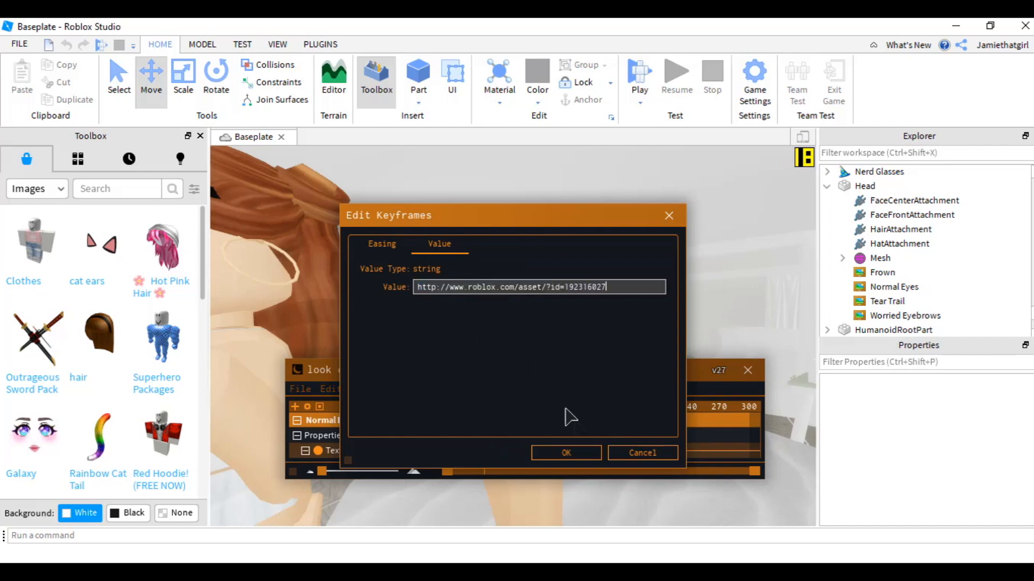
click(566, 453)
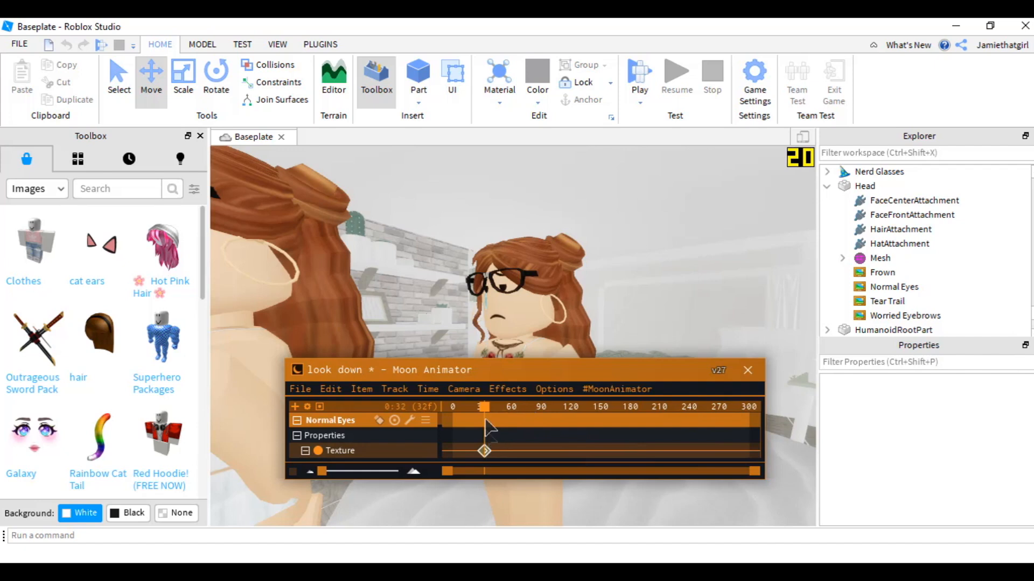
- Copy the Closed Eyes decal's texture ID and add a Normal Eyes texture keyframe at frame 63 with that value
click(505, 408)
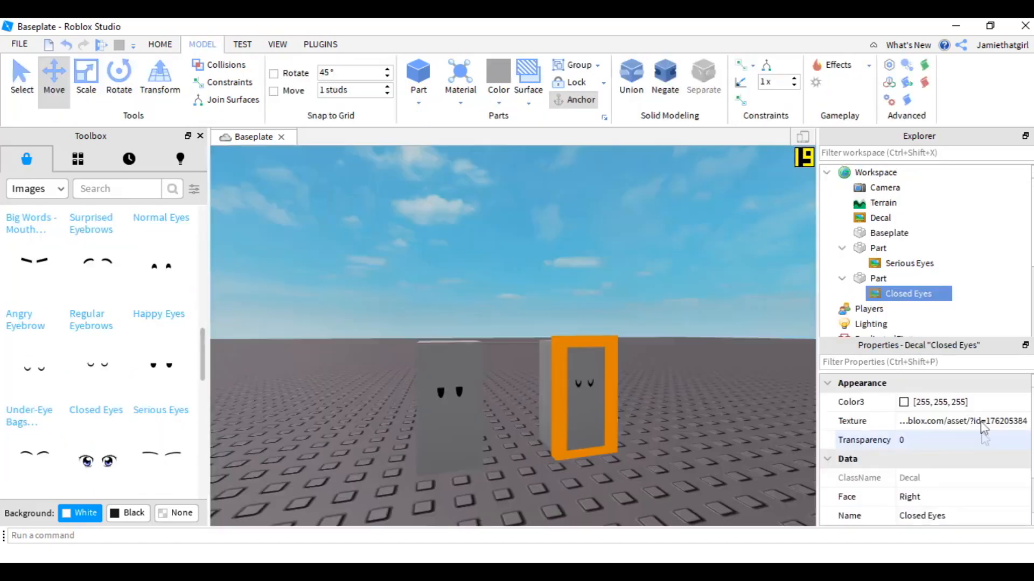
click(975, 423)
key(ctrl+c)
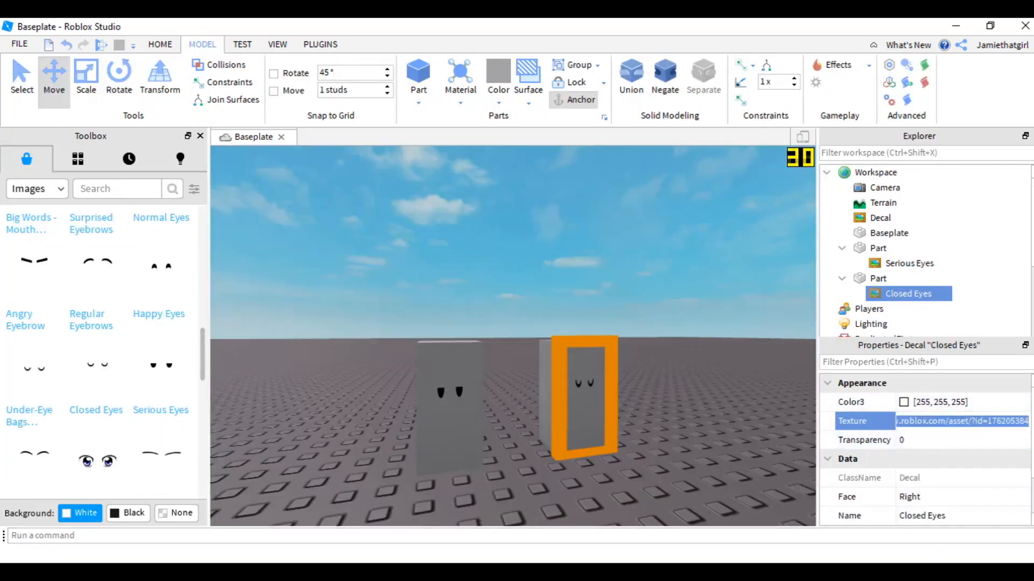
click(544, 572)
click(481, 527)
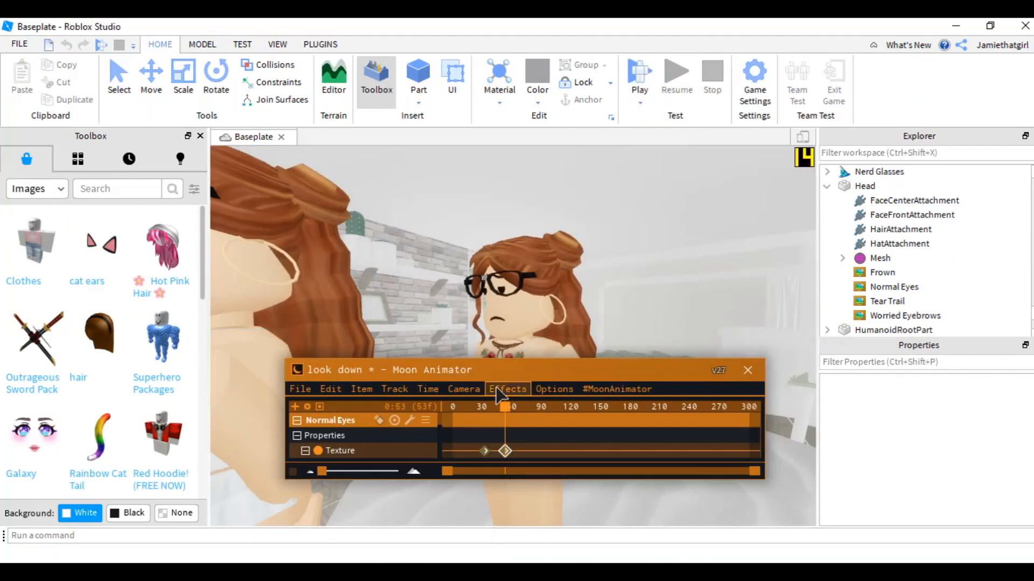
key(7)
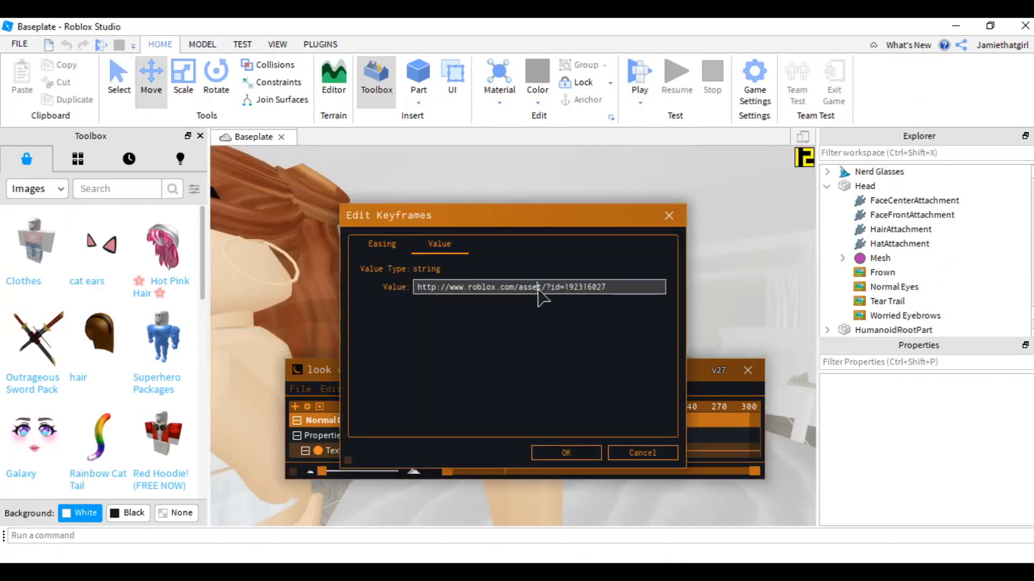
click(537, 288)
key(ctrl+v)
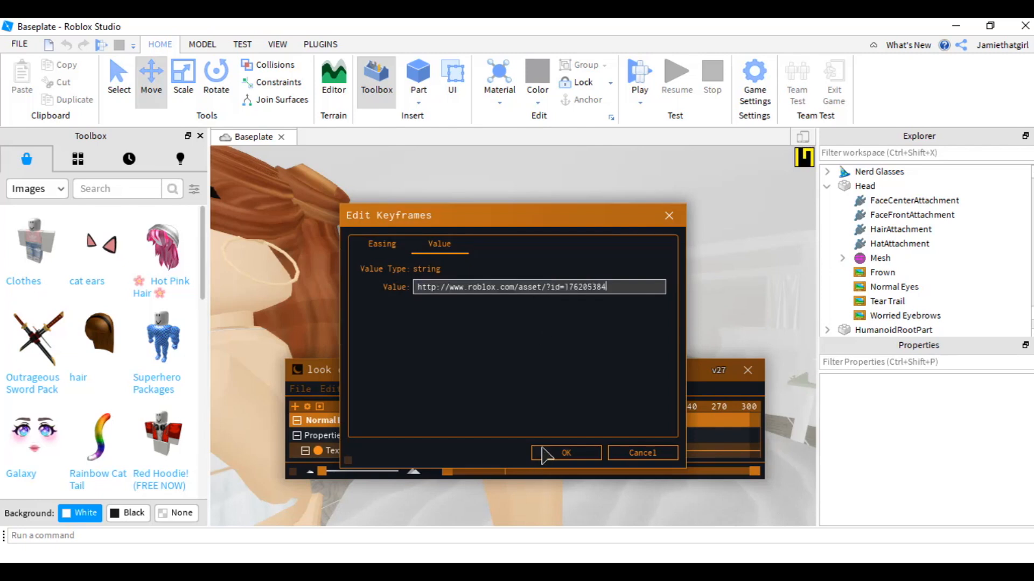
click(559, 454)
- Play the animation, then cut the frame-63 texture keyframe and paste it at an earlier frame
key(space)
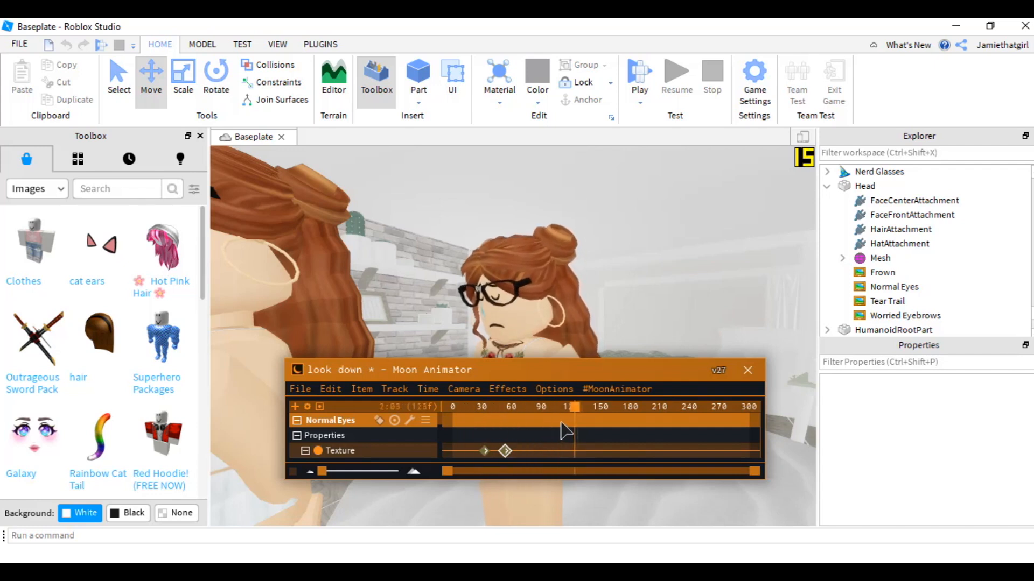
click(502, 454)
click(505, 453)
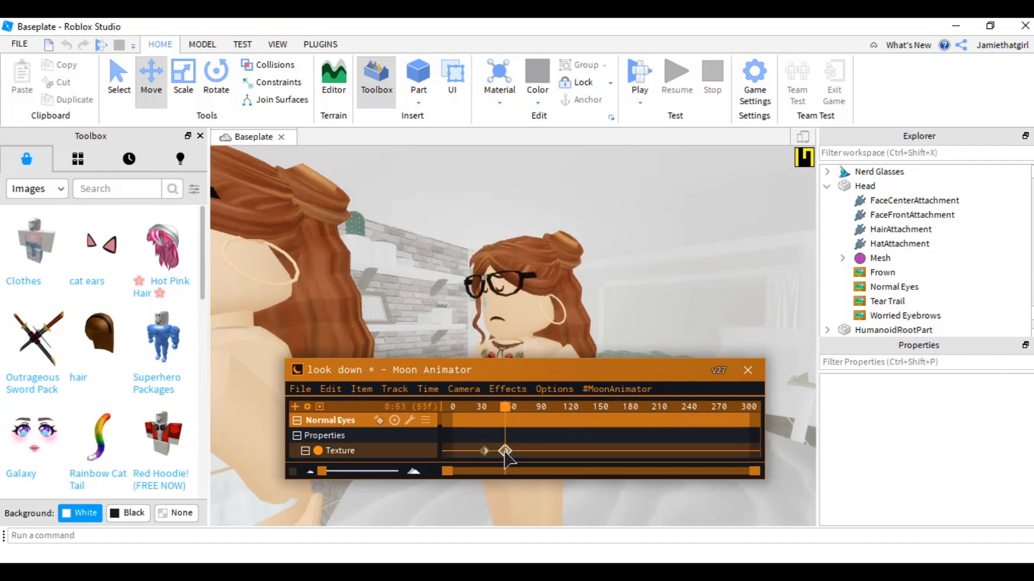
click(330, 390)
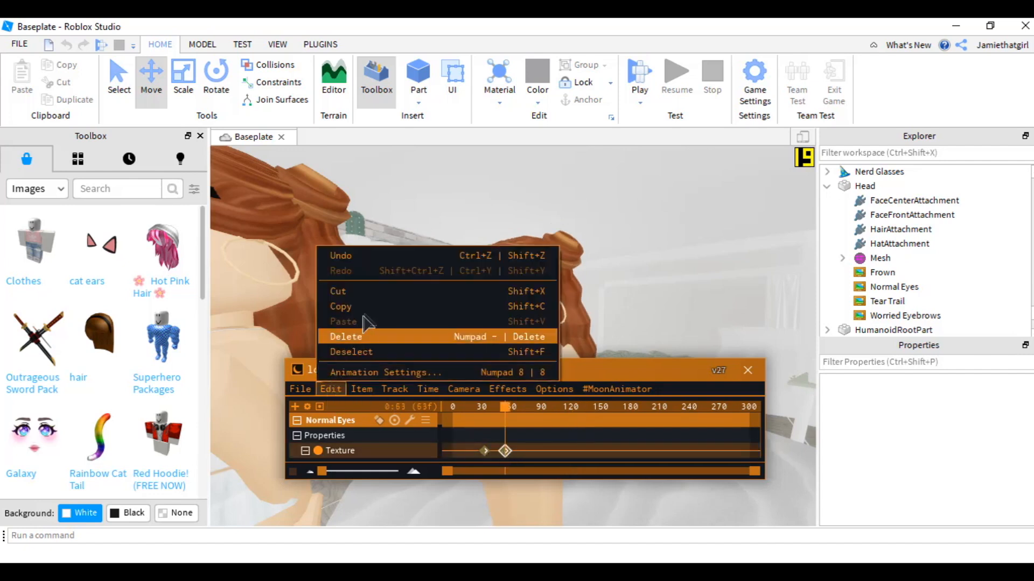
click(344, 306)
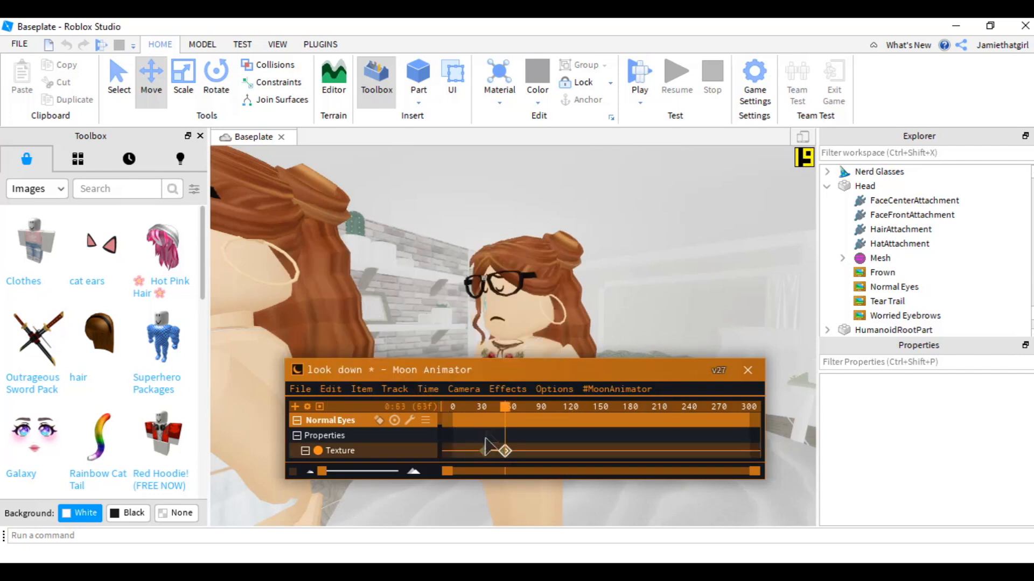
click(332, 390)
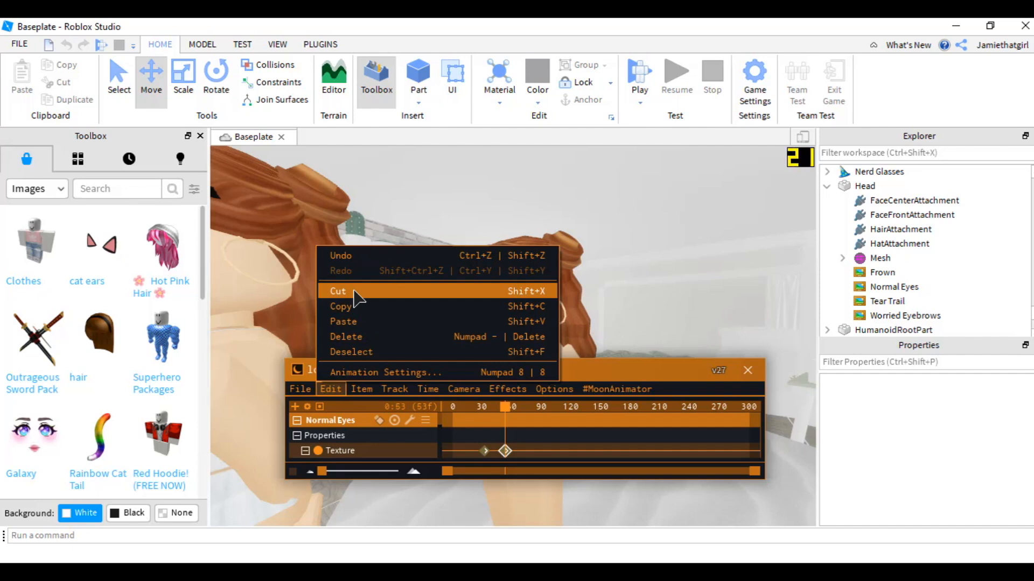
key(shift+x)
drag(503, 412, 492, 410)
key(ctrl+v)
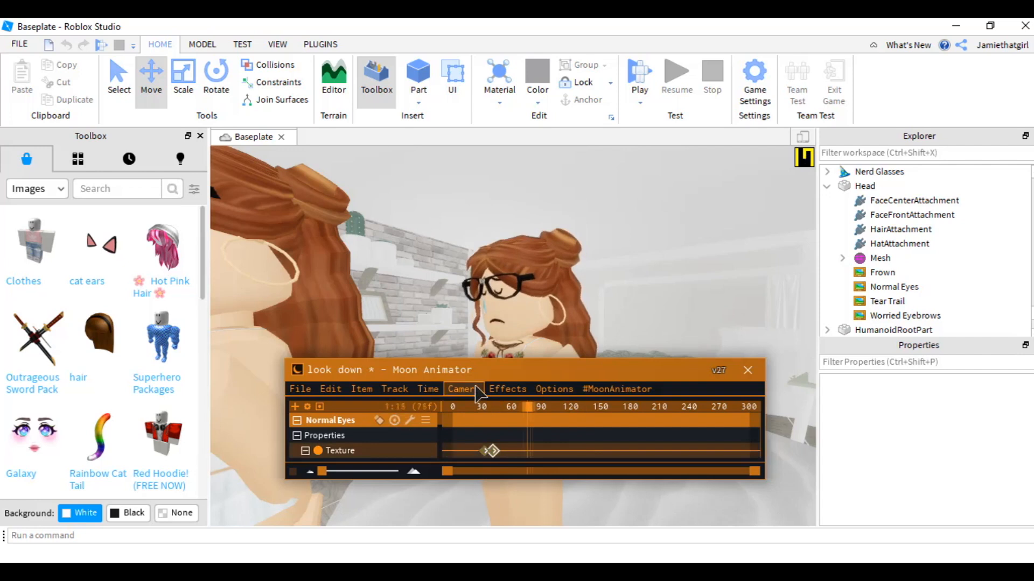
- Delete the pasted texture keyframe and paste the Closed Eyes keyframe again at frame 33
click(481, 429)
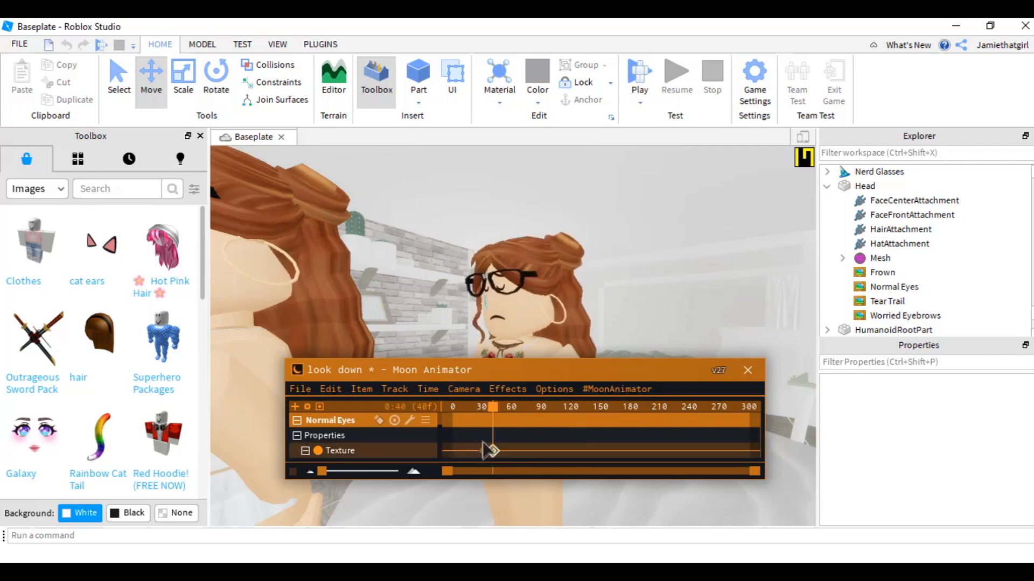
click(489, 451)
click(331, 389)
click(345, 342)
click(487, 411)
key(ctrl+v)
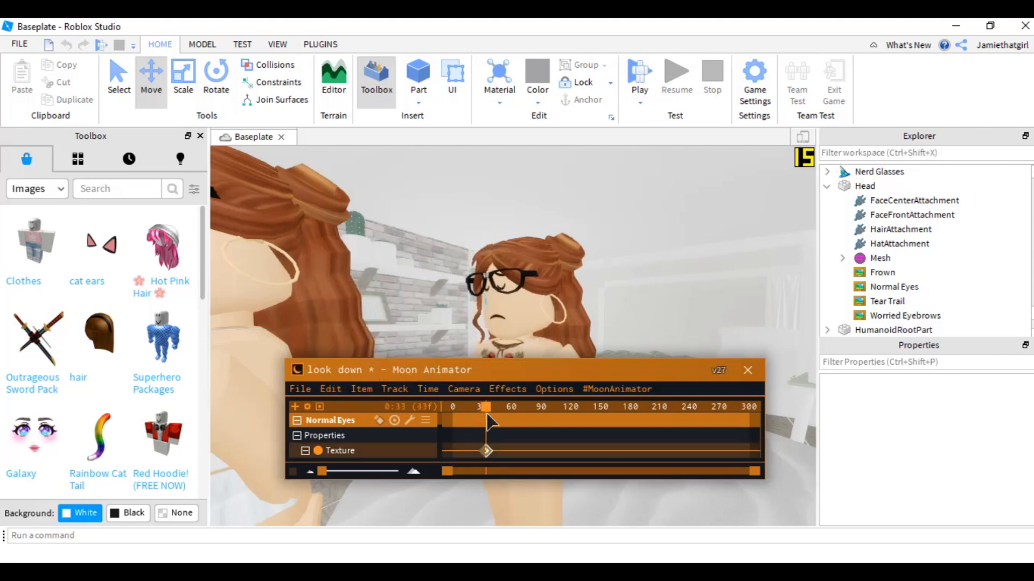
- Preview the animation and save the look down animation
key(space)
key(space)
click(331, 389)
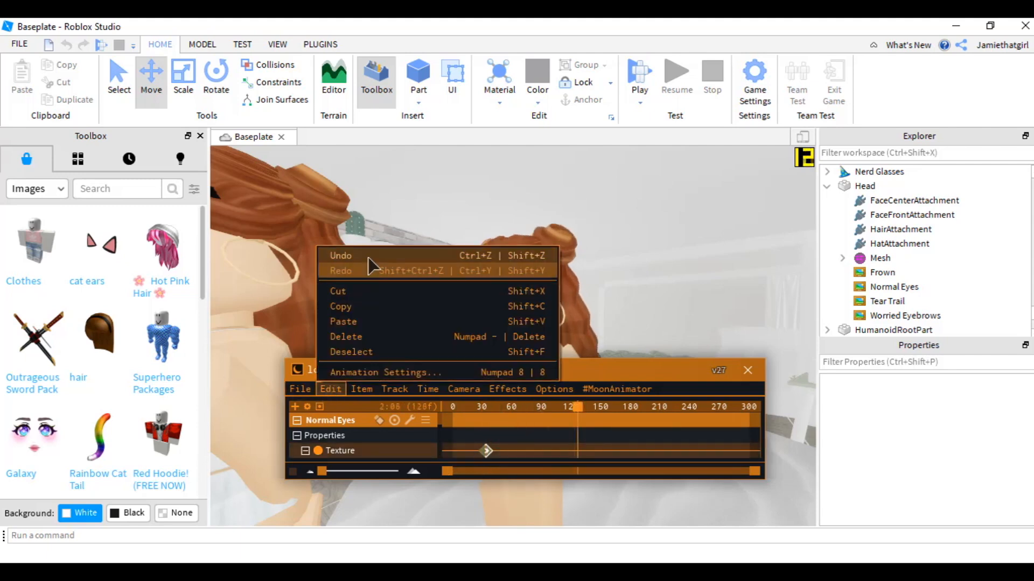
click(300, 389)
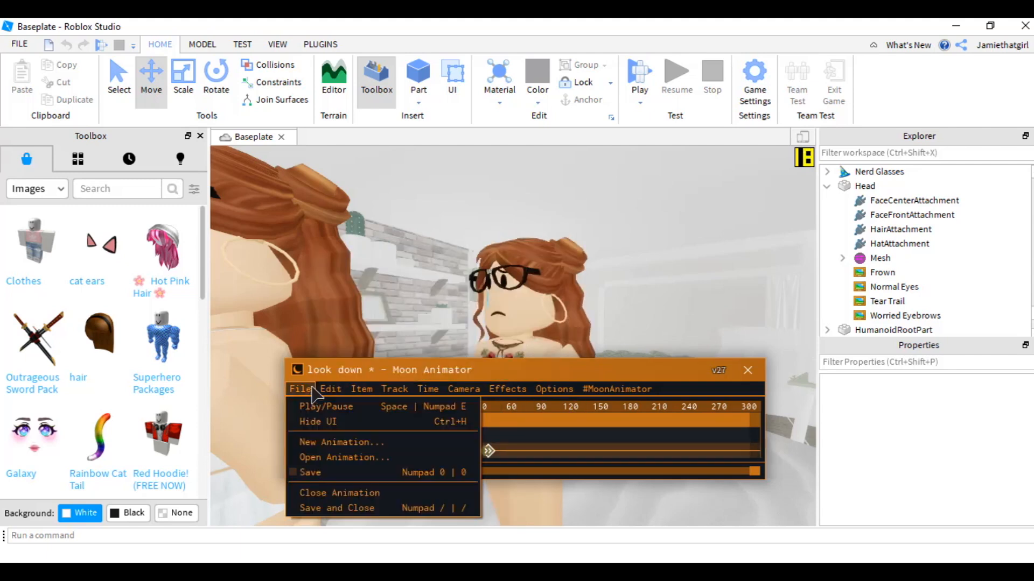
click(327, 472)
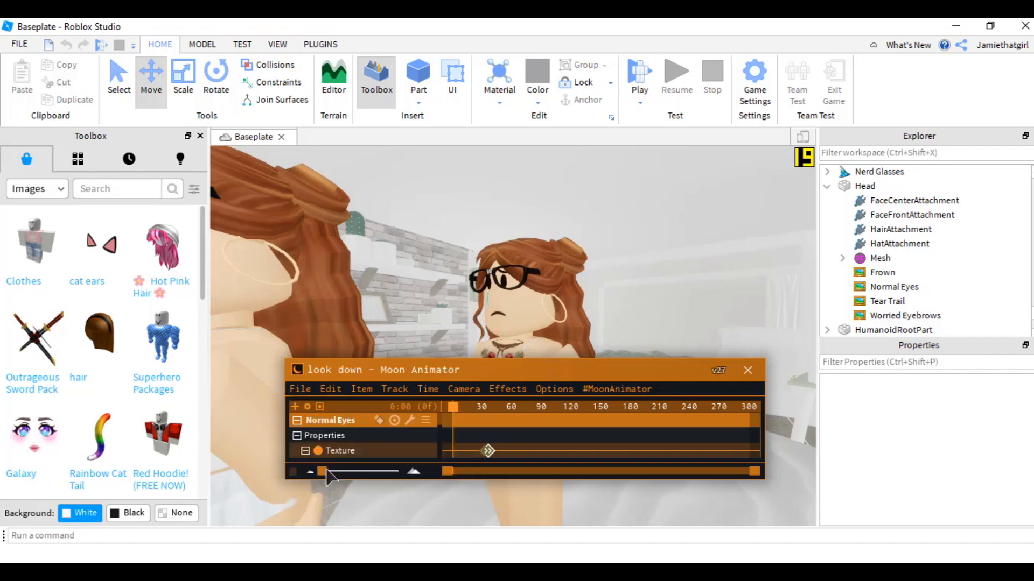
- Close Moon Animator and set a property of an item in the avatar's head to 0
click(748, 370)
right_drag(635, 423, 551, 376)
click(526, 376)
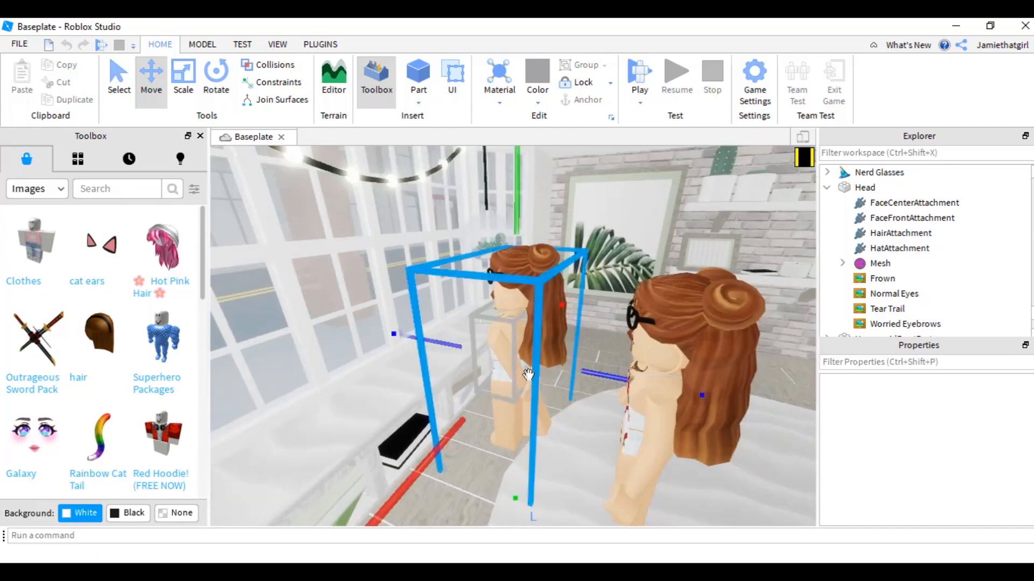
key(ctrl+z)
key(ctrl+y)
scroll(546, 342, down, 5)
drag(418, 452, 387, 487)
click(512, 503)
scroll(521, 429, up, 5)
right_drag(521, 429, 354, 480)
click(527, 412)
scroll(350, 443, down, 5)
scroll(355, 439, up, 5)
scroll(926, 316, down, 4)
click(920, 248)
click(964, 478)
text(0.)
- Reopen Moon Animator and open the look down animation
click(320, 44)
click(175, 81)
click(300, 389)
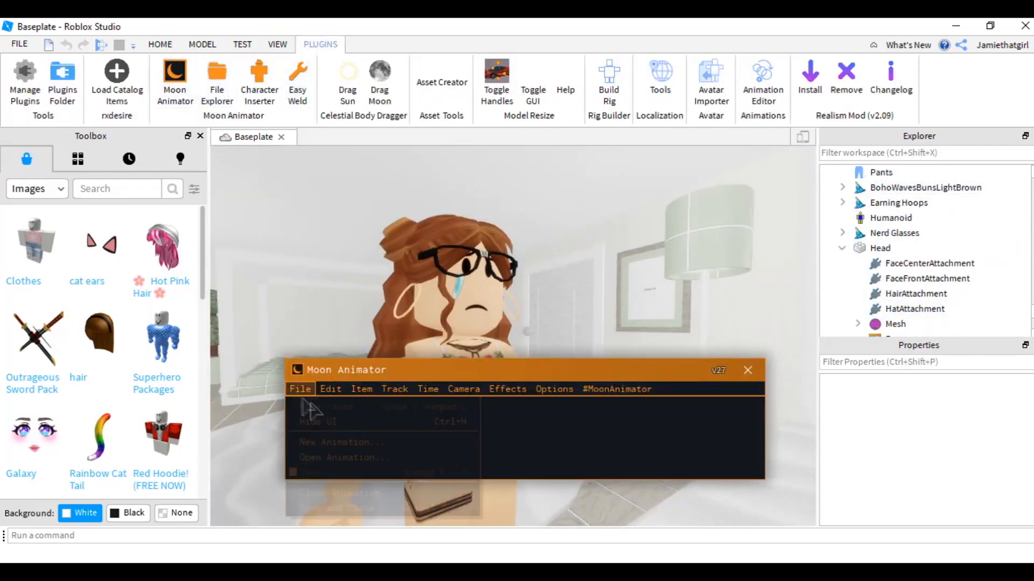
click(350, 465)
click(401, 326)
click(609, 251)
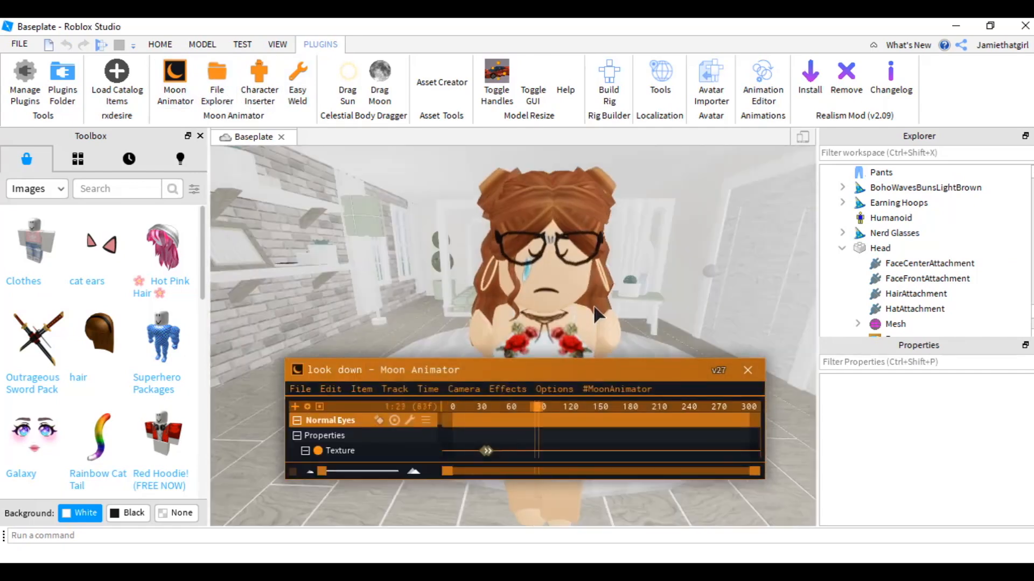
- Play the look down animation in front of the avatar with the animator interface hidden
right_drag(589, 299, 589, 283)
scroll(588, 283, up, 2)
mouse_move(605, 366)
mouse_down()
mouse_move(587, 453)
mouse_move(610, 397)
mouse_move(602, 356)
mouse_up()
key(space)
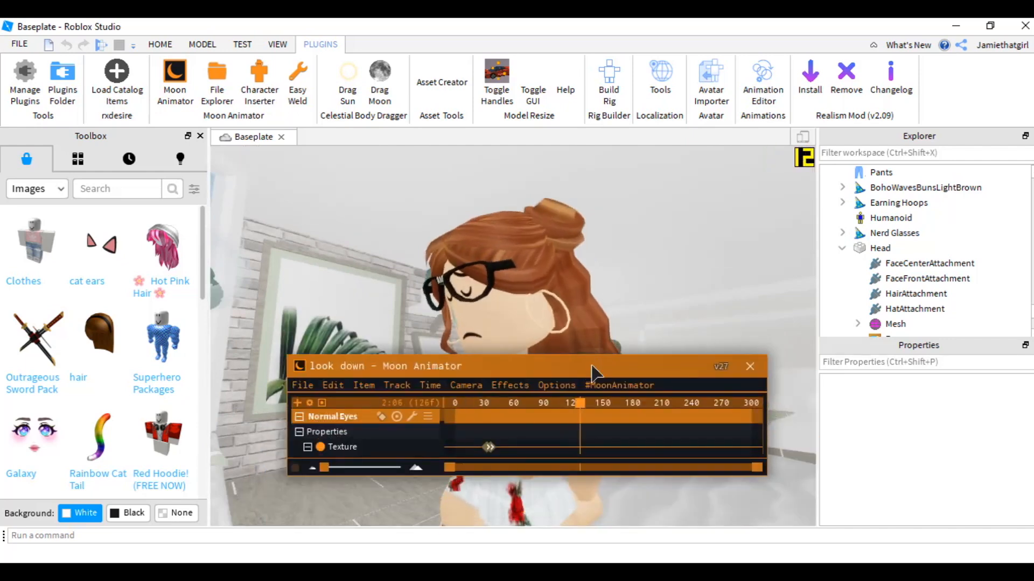
key(h)
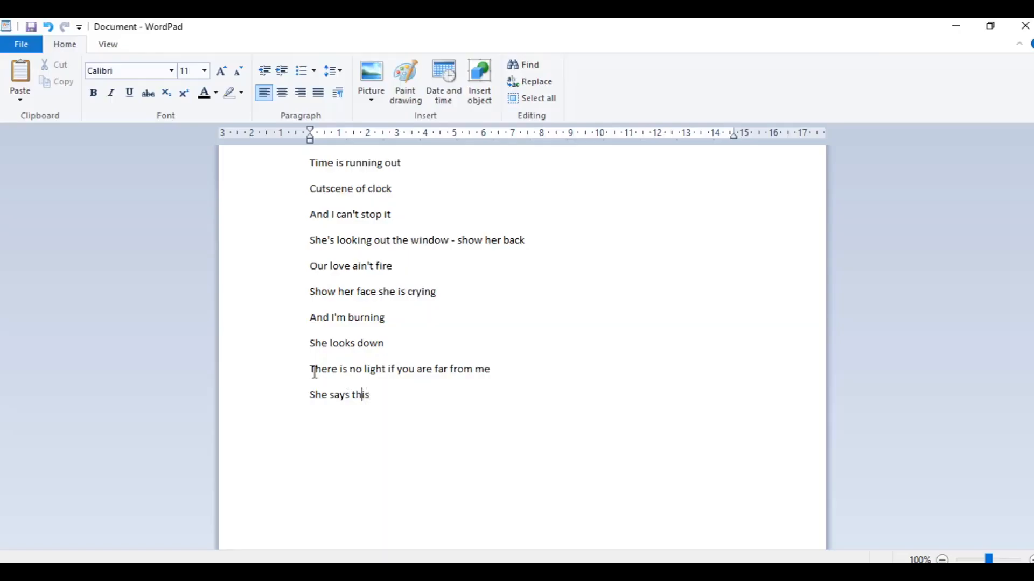
- Delete the Ch, T, C, S - Mouth Upward Movement decal from the avatar's head
drag(311, 371, 431, 378)
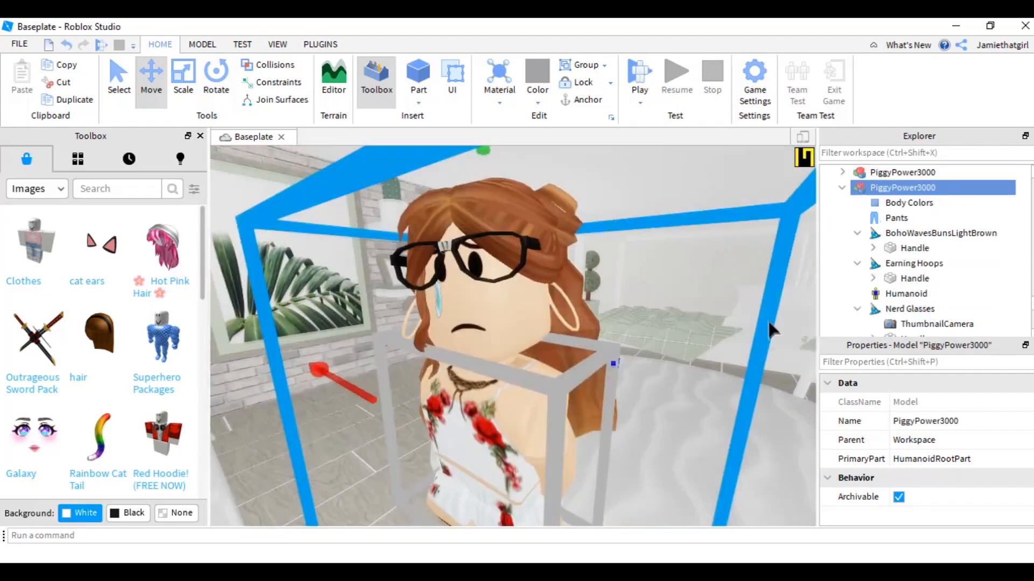
right_drag(768, 322, 773, 340)
scroll(887, 264, down, 2)
scroll(862, 277, up, 2)
scroll(893, 312, down, 5)
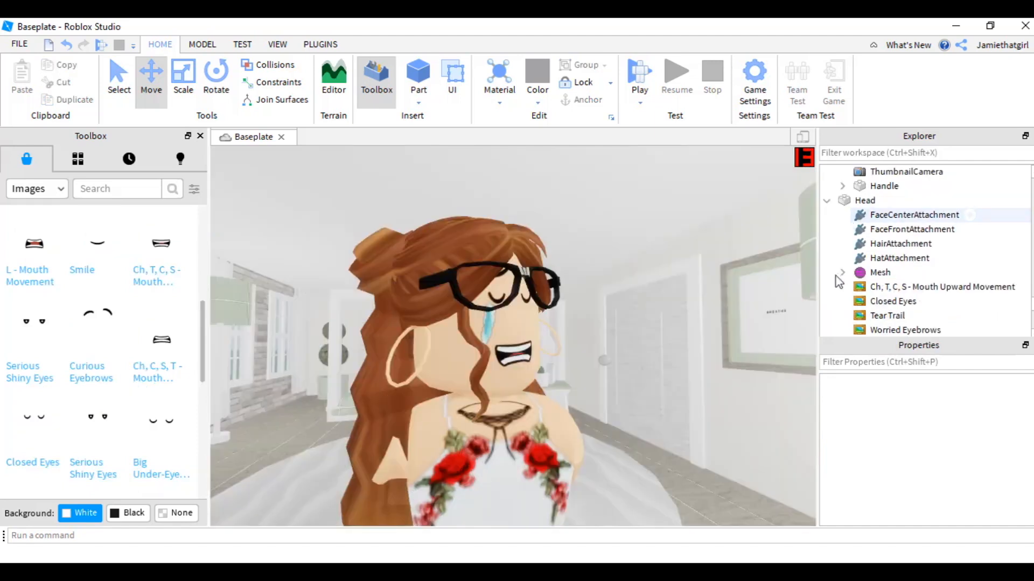
click(867, 287)
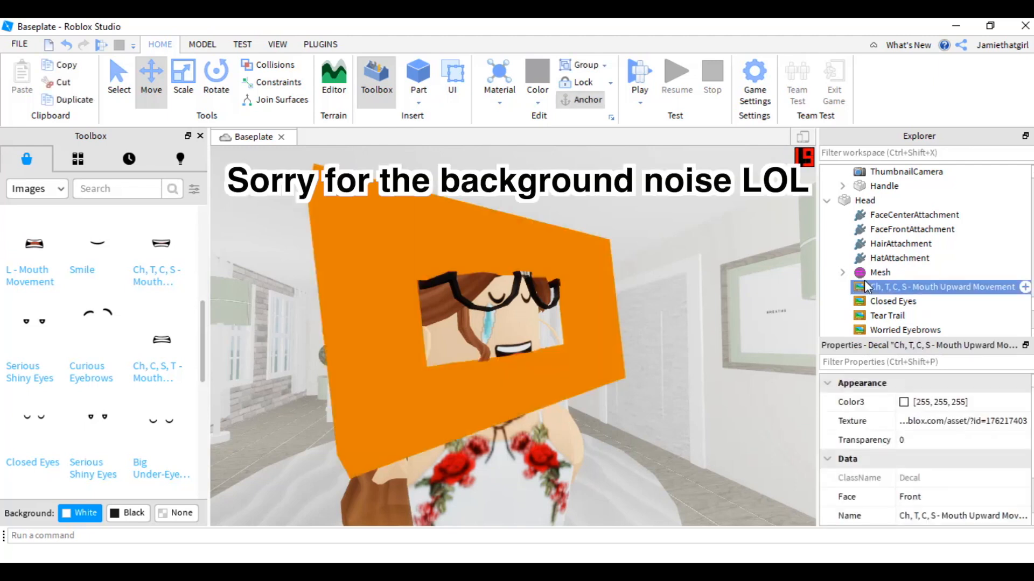
key(Delete)
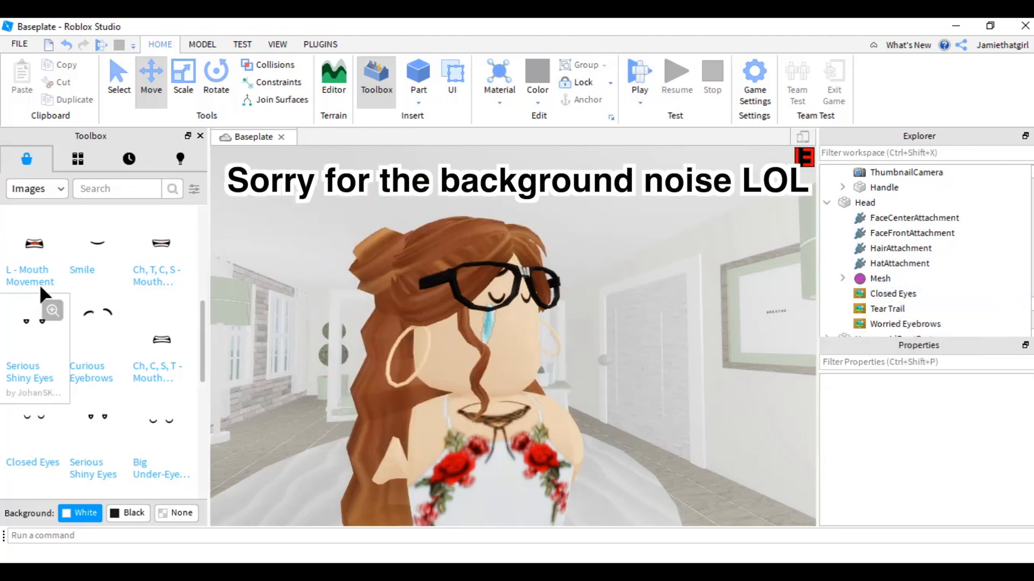
- Browse the toolbox's face decal images for mouth and eye options
scroll(46, 285, down, 3)
scroll(45, 285, up, 4)
scroll(43, 282, up, 3)
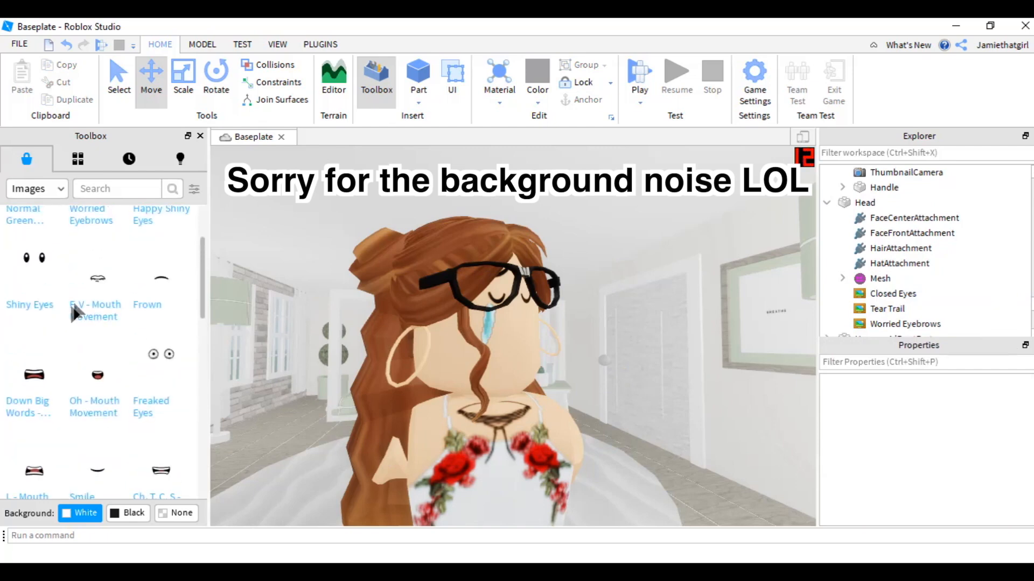
scroll(80, 284, down, 2)
scroll(80, 285, down, 10)
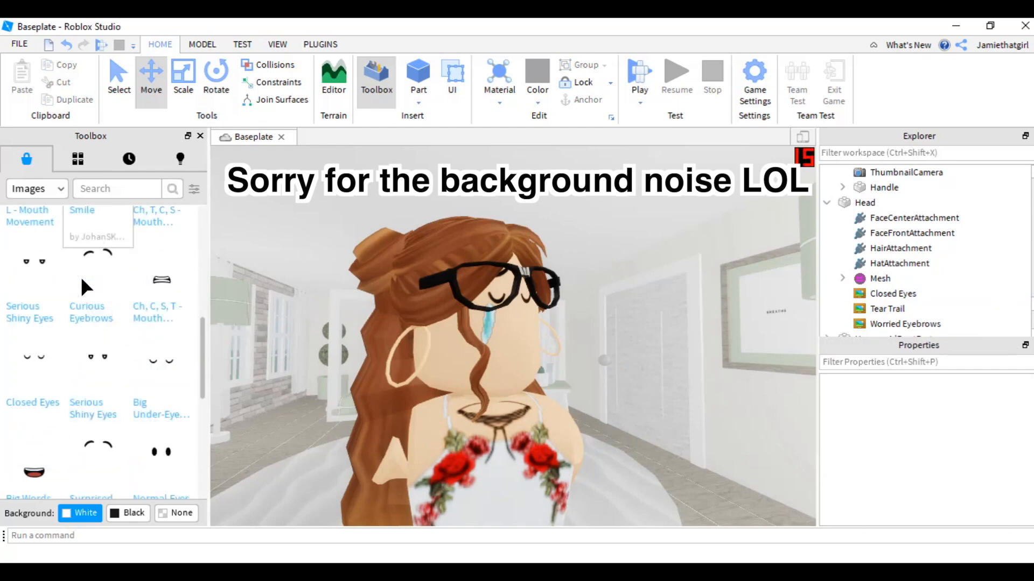
scroll(146, 333, down, 12)
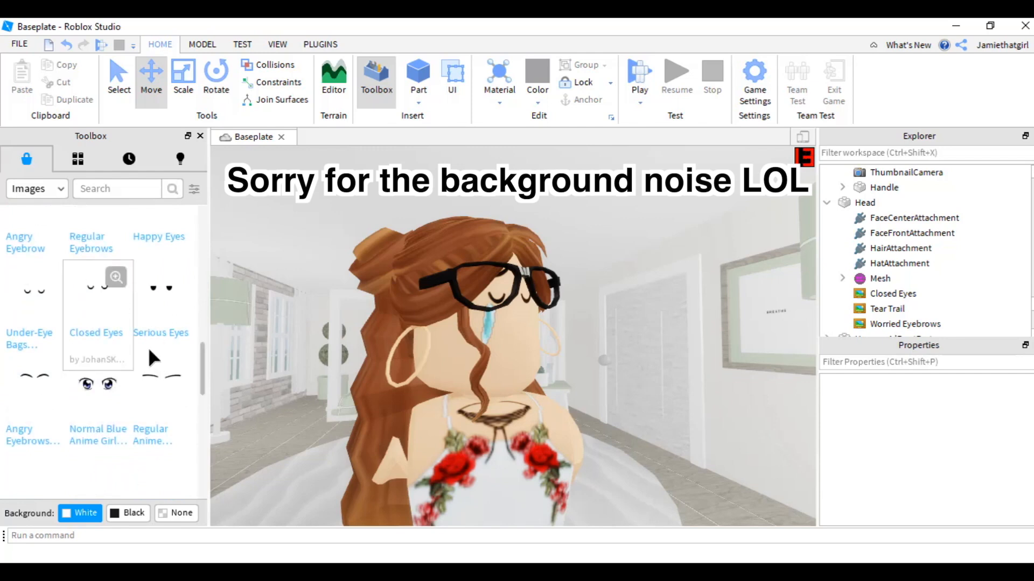
scroll(146, 321, down, 2)
scroll(147, 317, up, 4)
scroll(146, 313, up, 15)
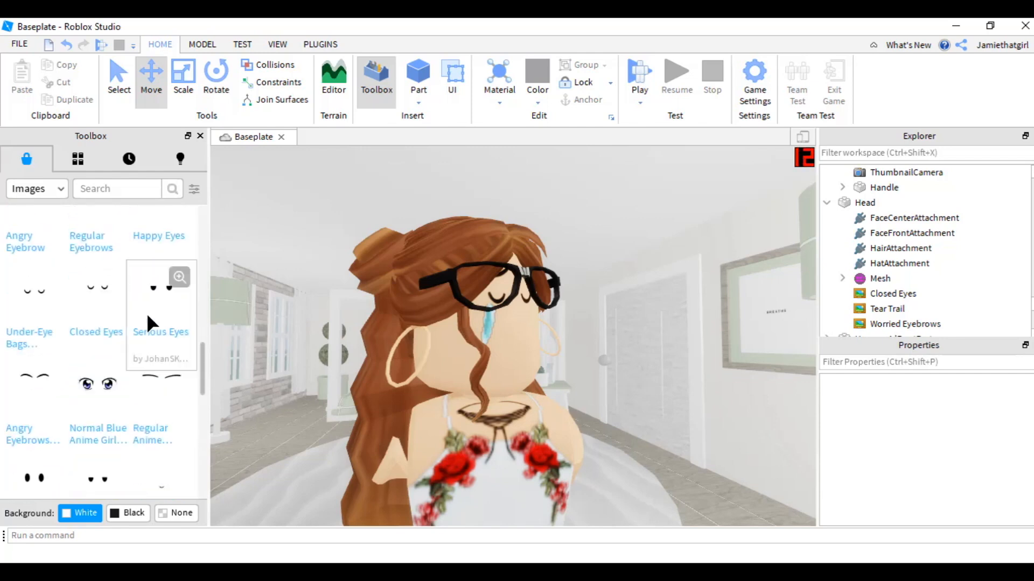
scroll(147, 318, up, 10)
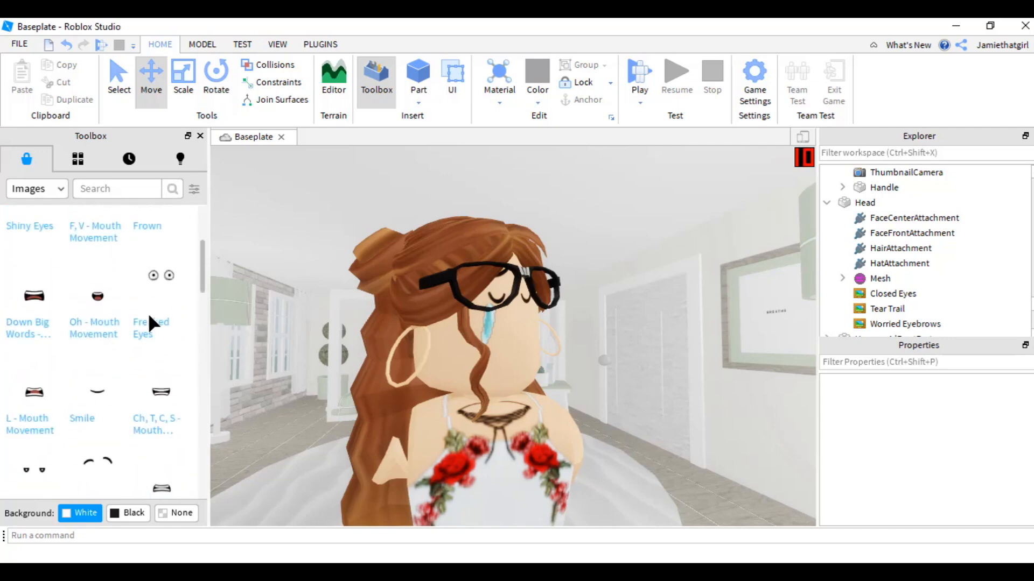
- Try the F, V, Oh, Down Big Words and Ch, T, C, S mouth decals on the avatar's face, undoing each
drag(118, 311, 506, 359)
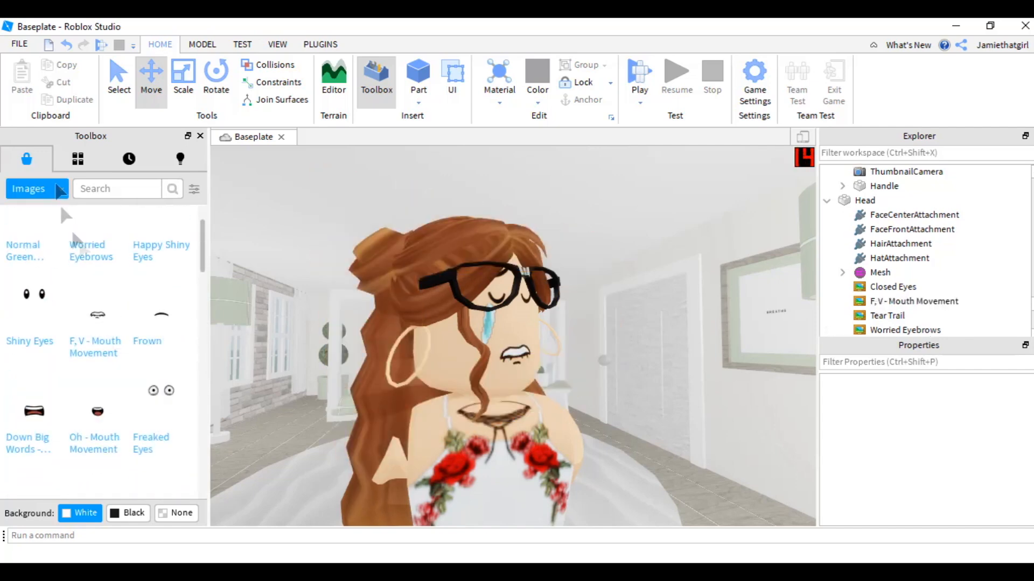
scroll(94, 291, down, 3)
click(66, 45)
drag(161, 395, 504, 355)
click(66, 45)
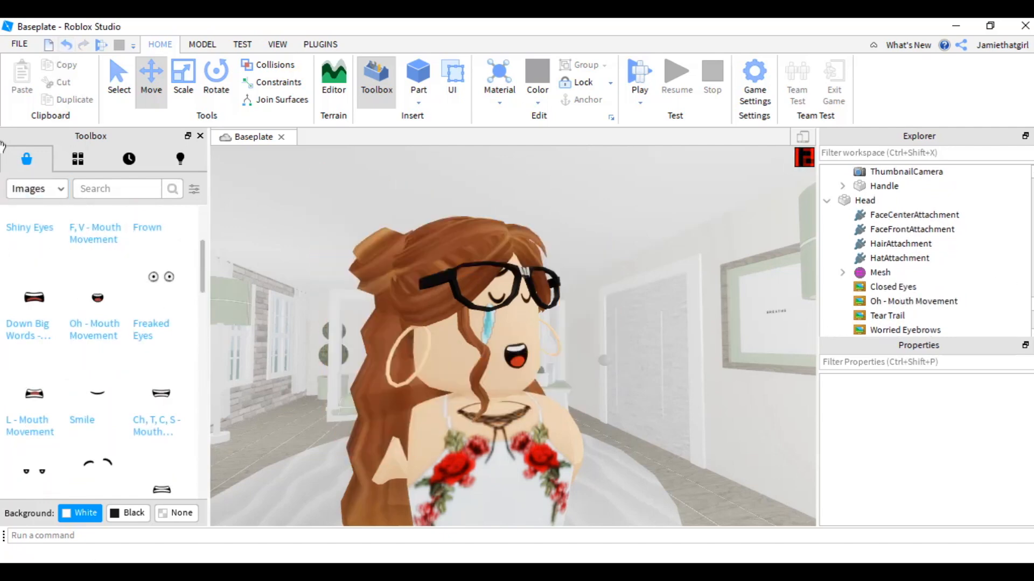
click(65, 45)
drag(34, 297, 511, 352)
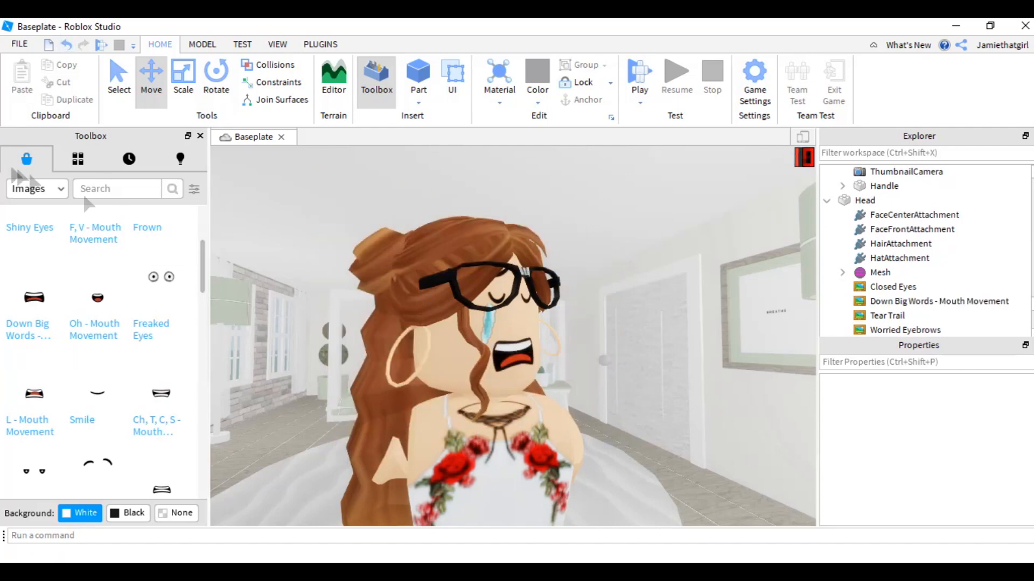
click(66, 47)
drag(161, 392, 501, 355)
click(67, 47)
- Apply the Frown decal to the avatar's face
scroll(156, 286, up, 3)
drag(164, 347, 512, 354)
scroll(162, 220, up, 1)
- Replace the Closed Eyes decal on the avatar's head with the Normal Eyes decal
click(892, 286)
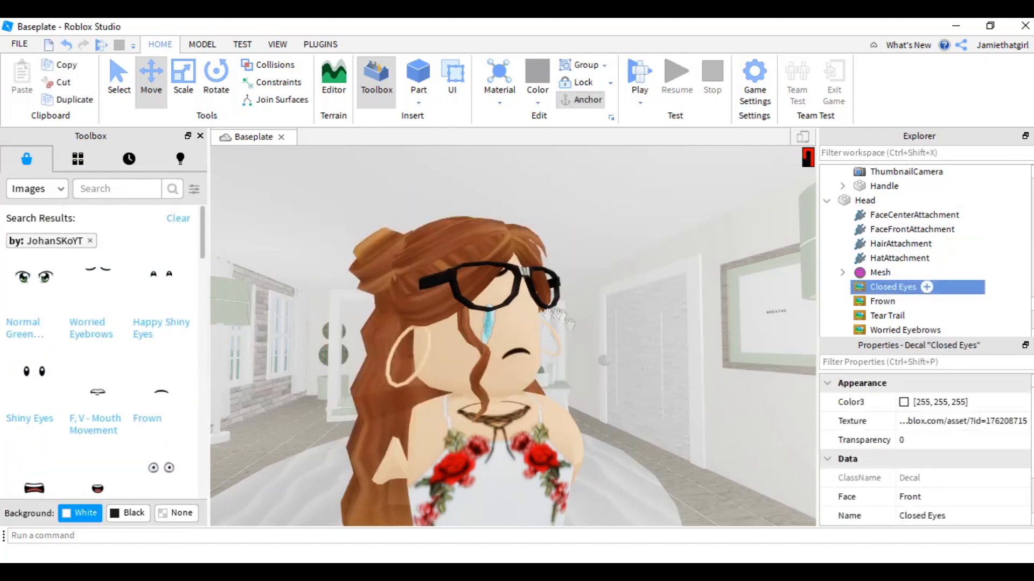
key(Delete)
scroll(138, 323, down, 5)
drag(156, 365, 480, 345)
click(67, 46)
drag(201, 344, 199, 272)
scroll(198, 271, down, 2)
mouse_move(161, 457)
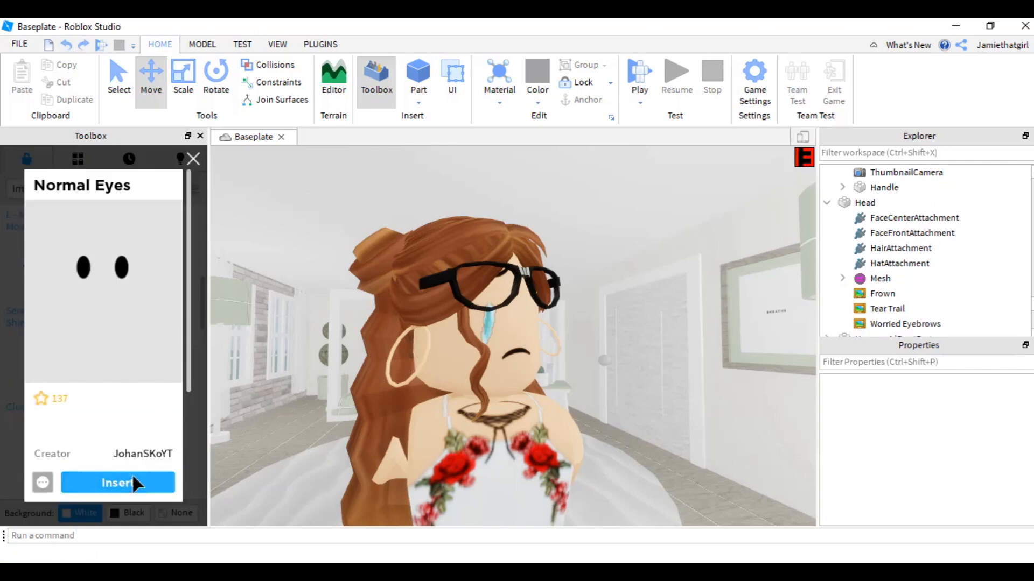
click(115, 481)
- Delete the Frown decal and test other mouth decals on the face, undoing each one
scroll(50, 258, down, 8)
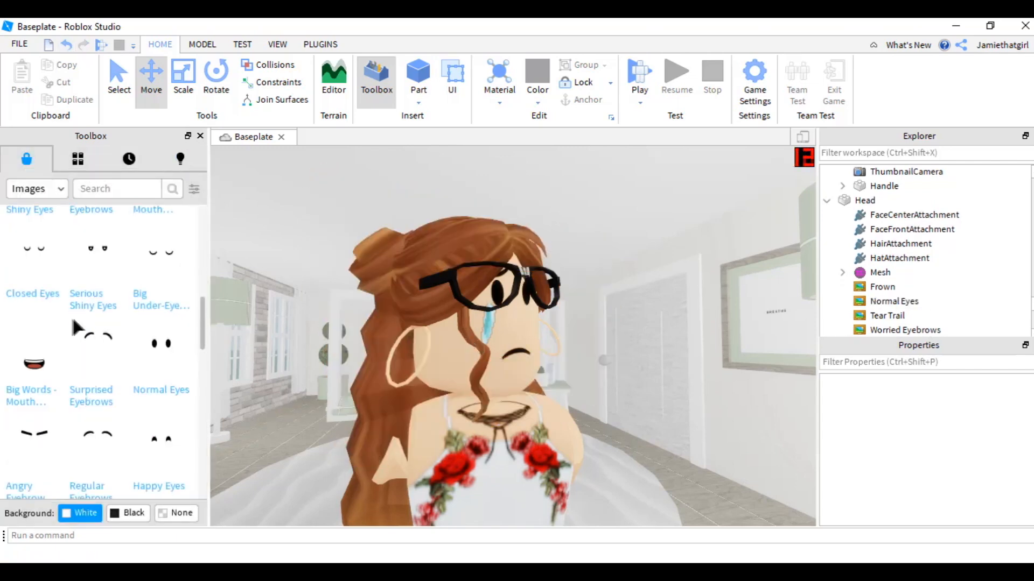
scroll(43, 235, up, 6)
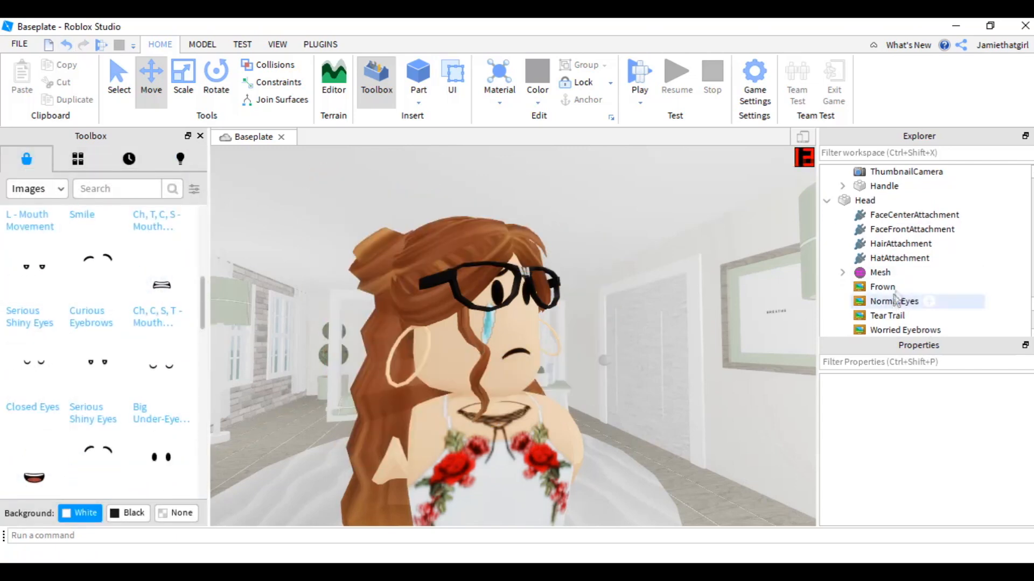
click(885, 287)
key(Delete)
scroll(60, 342, down, 6)
scroll(62, 340, up, 11)
drag(97, 337, 517, 349)
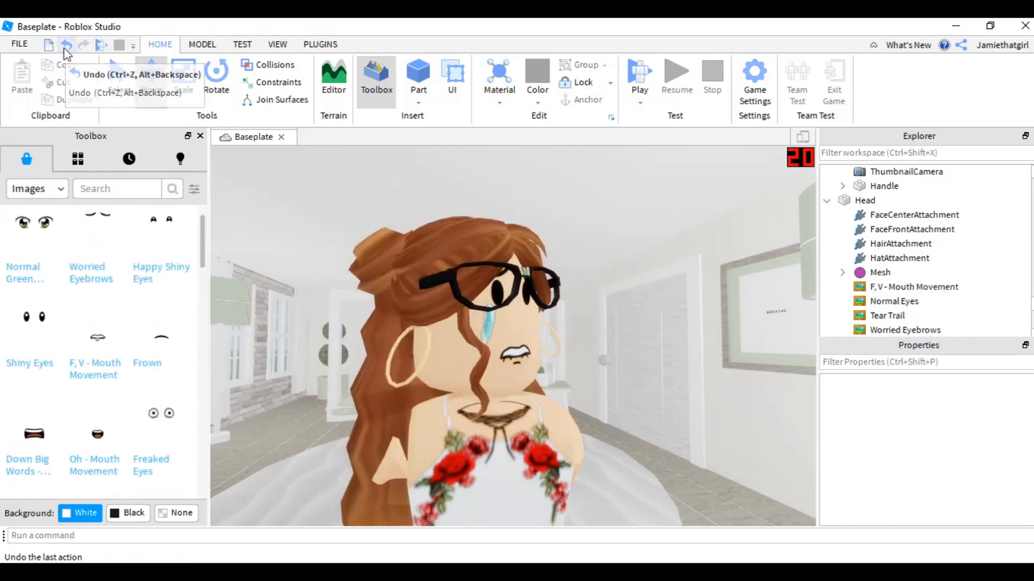
click(66, 45)
scroll(200, 253, down, 3)
drag(95, 255, 517, 351)
click(64, 49)
- Try the Ch, T, C, S - Mouth Upward Movement decal, then reapply the Frown decal to the face
drag(201, 264, 201, 230)
drag(161, 354, 517, 352)
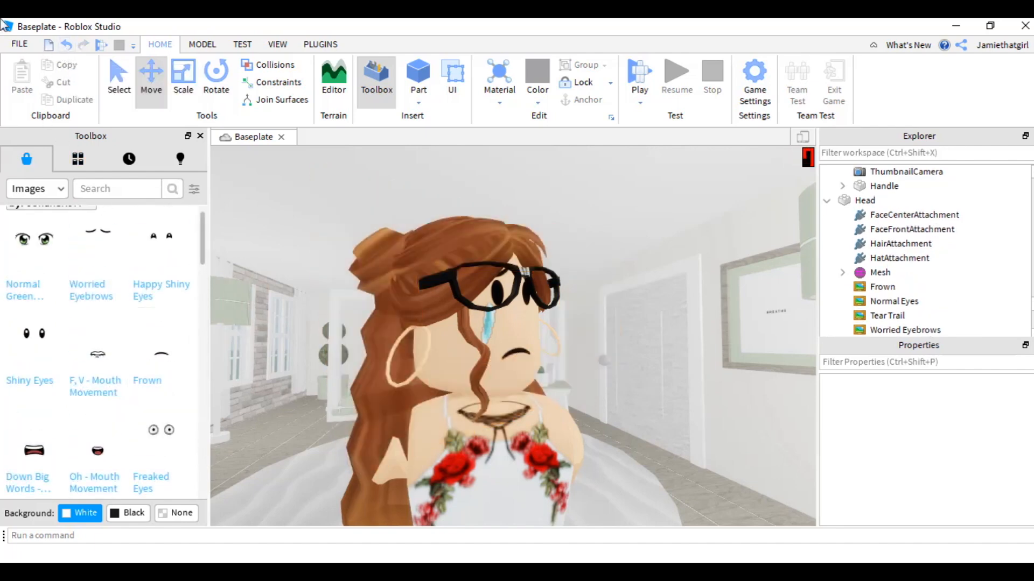
click(70, 51)
scroll(162, 242, down, 3)
drag(160, 391, 517, 350)
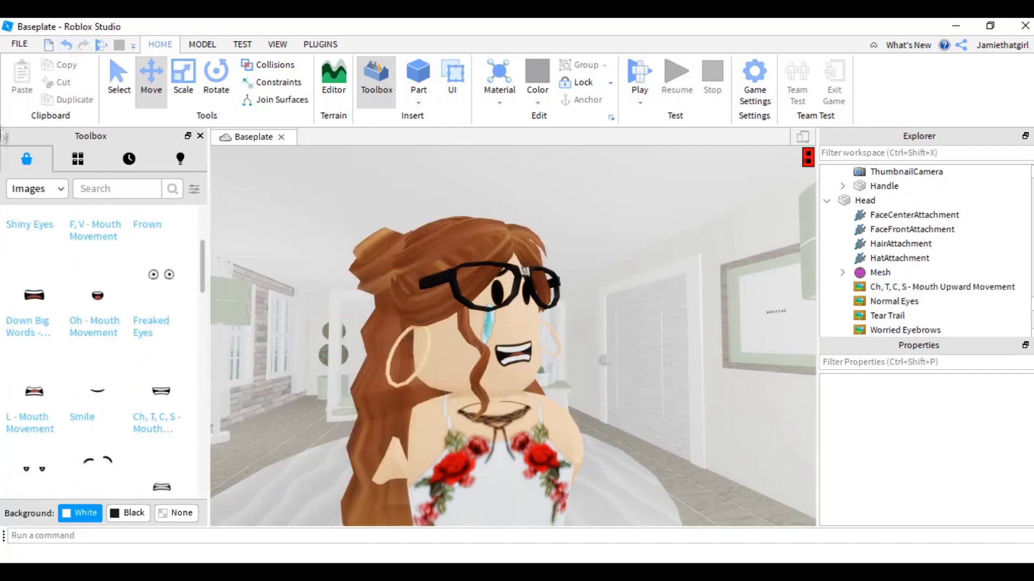
click(69, 48)
drag(202, 261, 202, 231)
drag(164, 371, 516, 353)
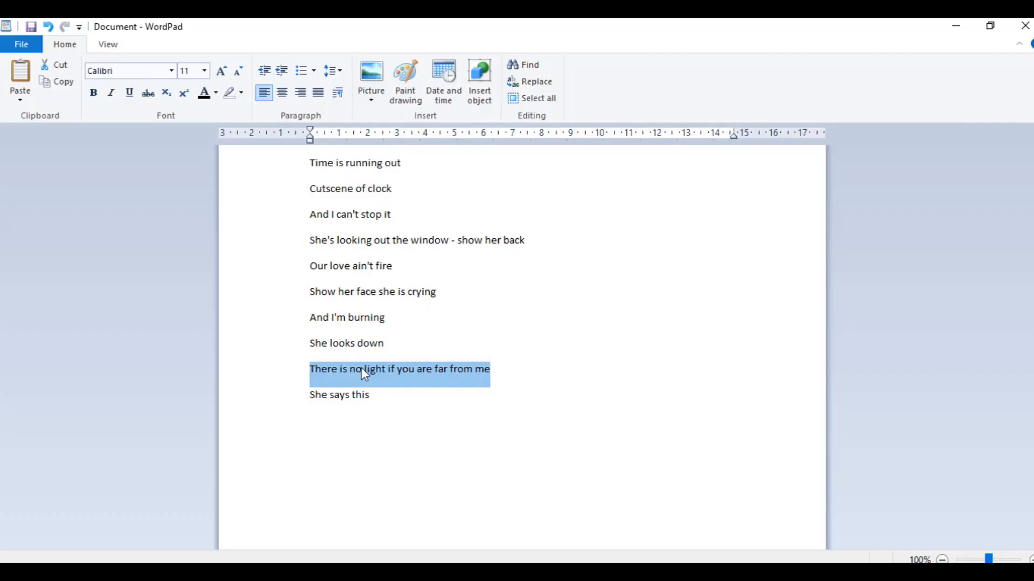
- Switch to WordPad and color the selected lyric lines red
click(381, 396)
drag(380, 397, 304, 153)
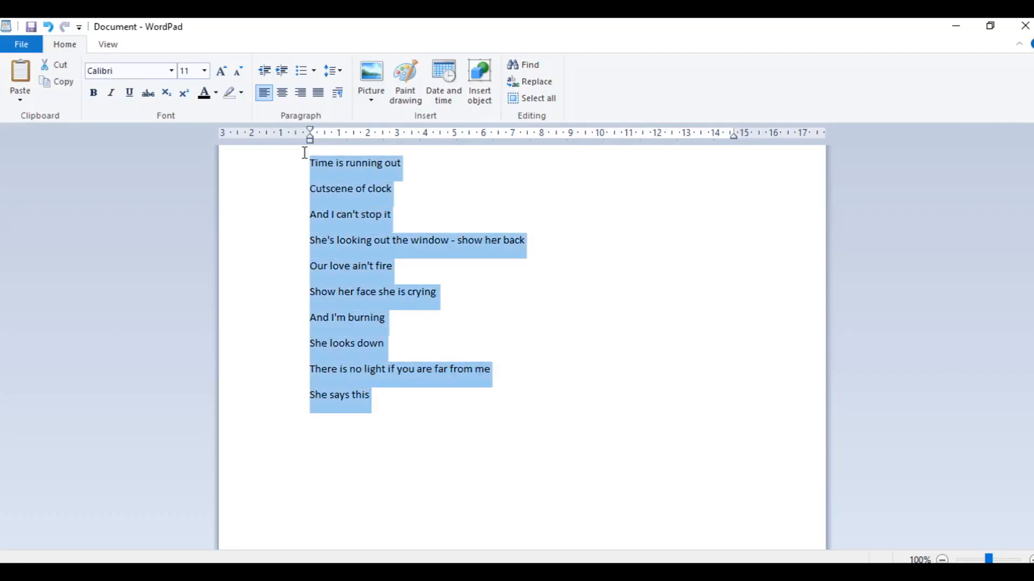
click(215, 95)
click(220, 135)
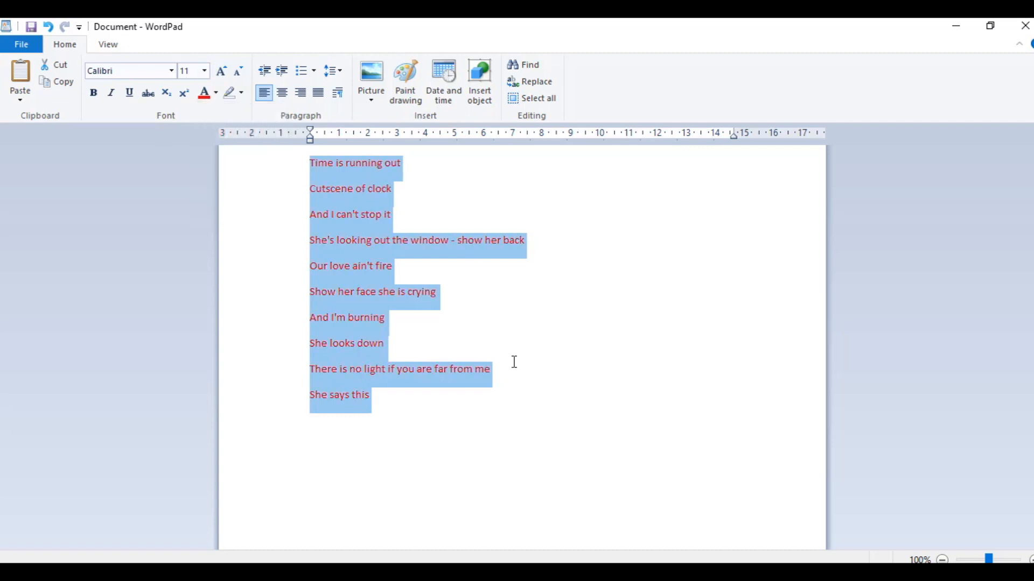
click(506, 359)
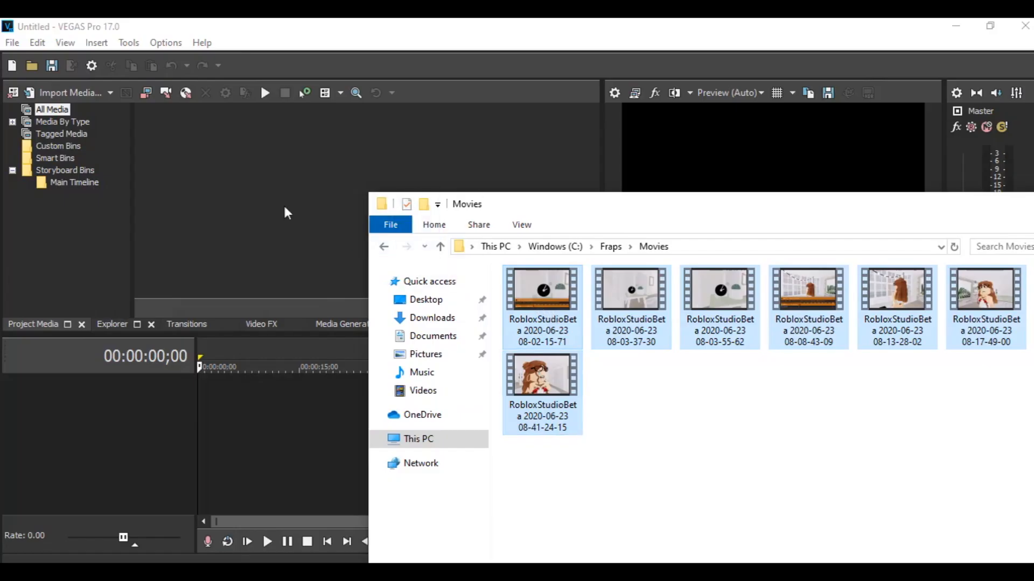
- Import the Roblox recordings into the VEGAS project media and add the third clip to the timeline without matching project settings
drag(295, 218, 167, 137)
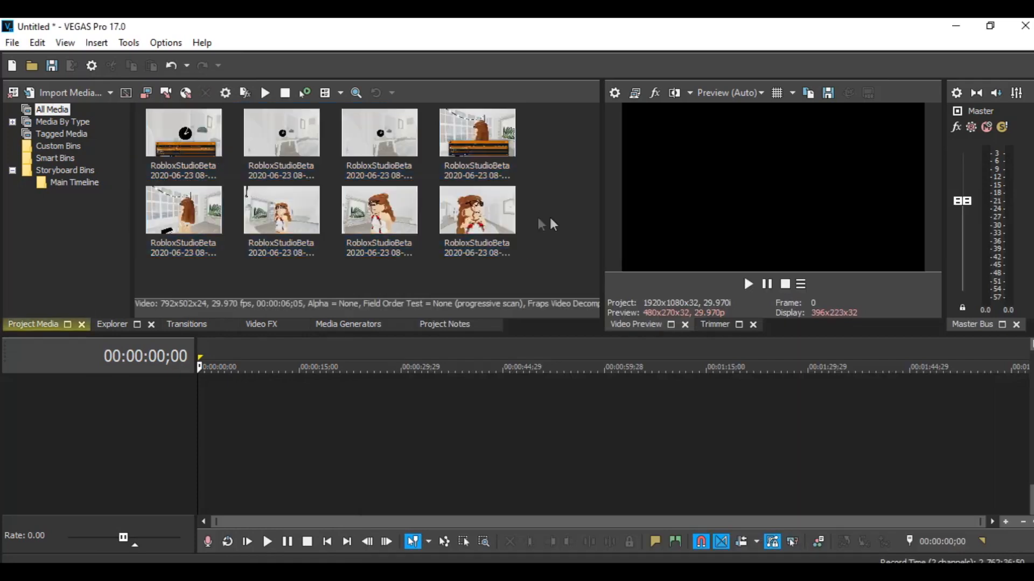
click(264, 142)
double_click(356, 142)
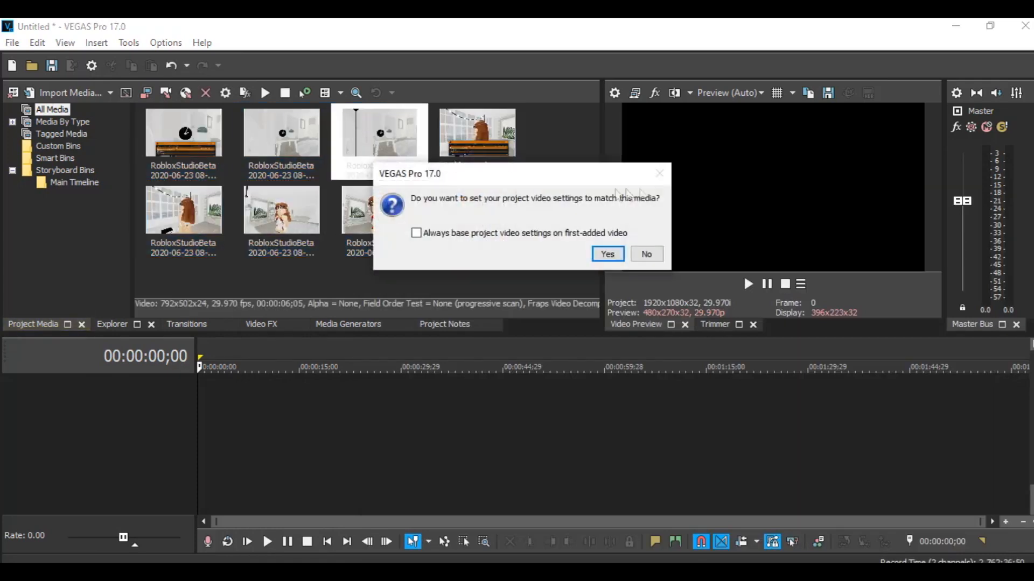
click(654, 252)
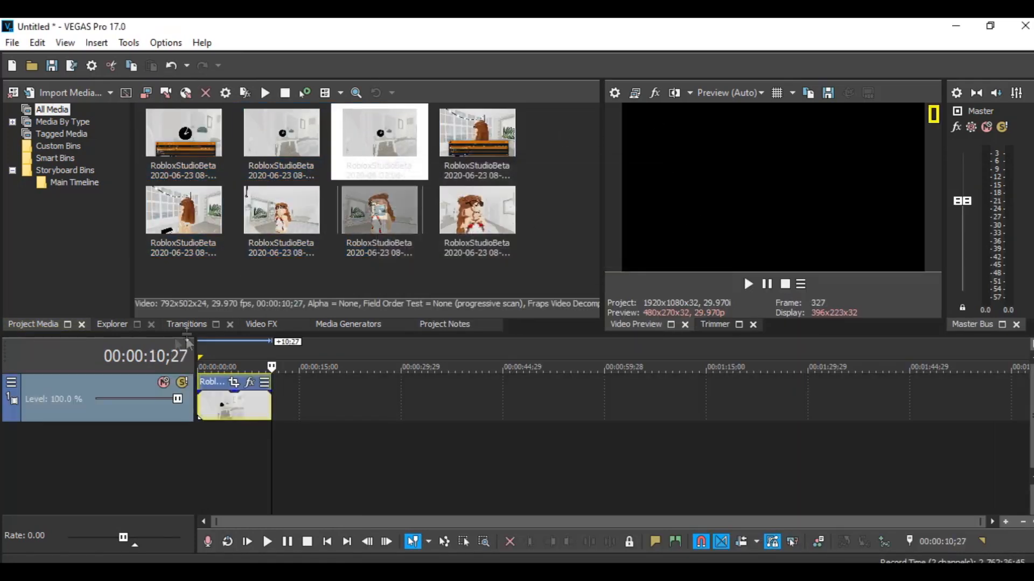
- Play the clip on the timeline from the start
click(207, 464)
click(200, 442)
key(space)
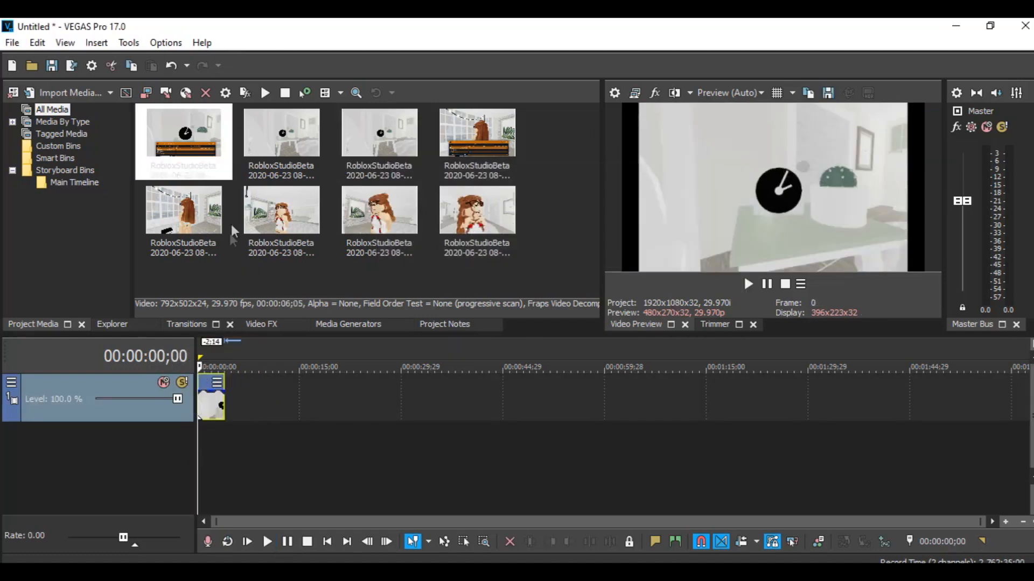
- Apply the 16:9 Widescreen TV aspect ratio Pan/Crop preset to the timeline clip
right_click(208, 398)
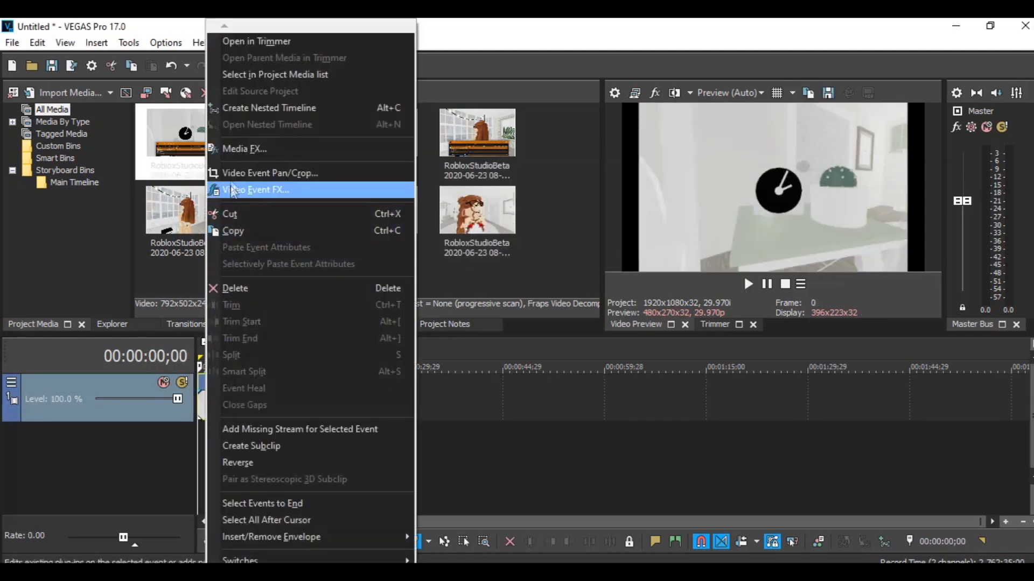
click(243, 173)
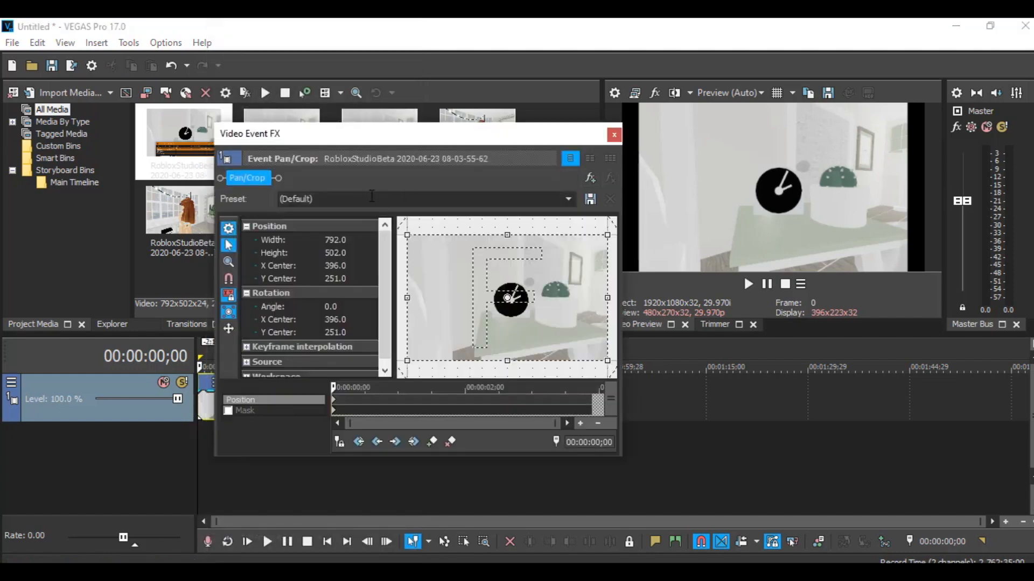
click(571, 196)
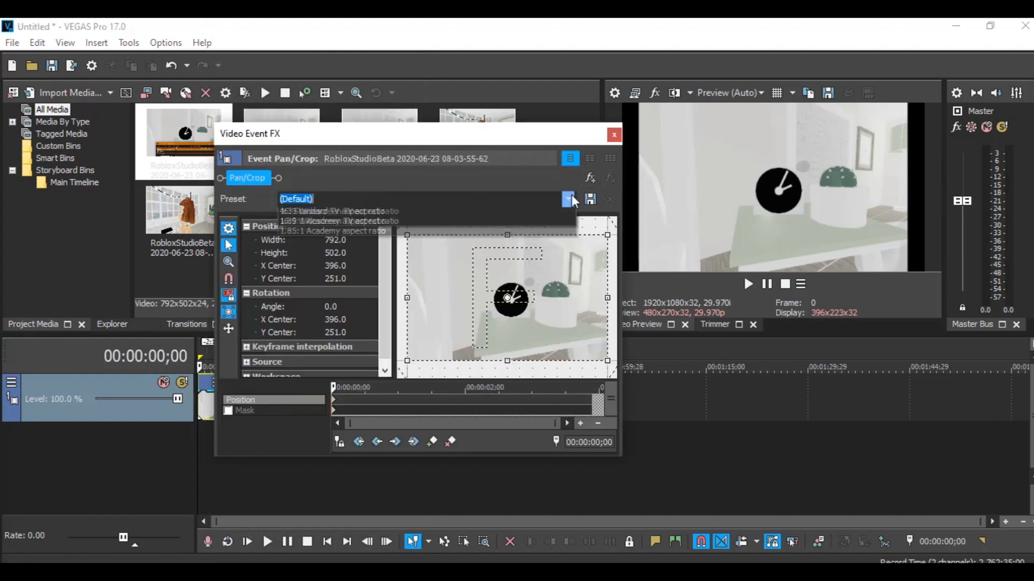
click(347, 243)
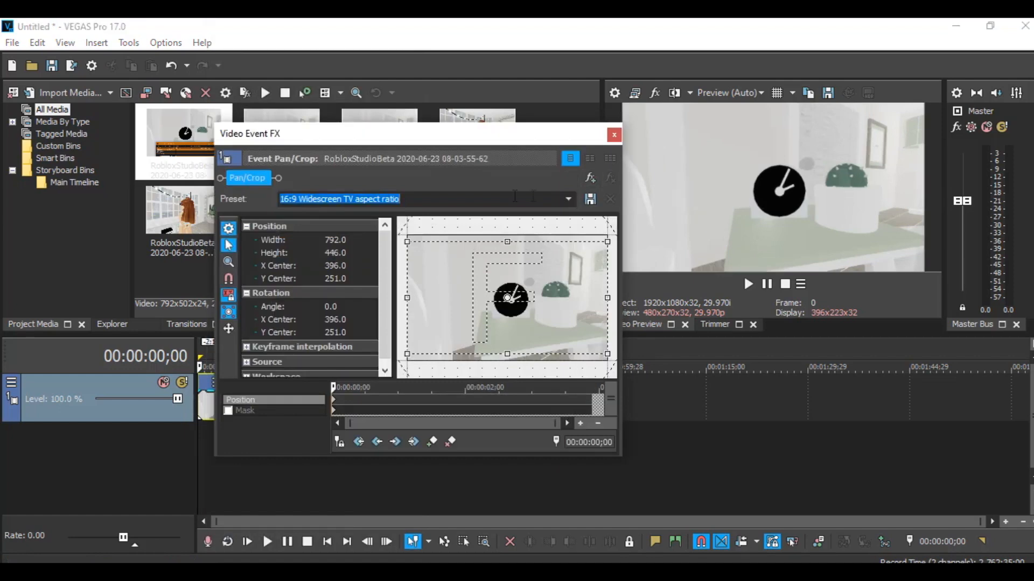
click(612, 135)
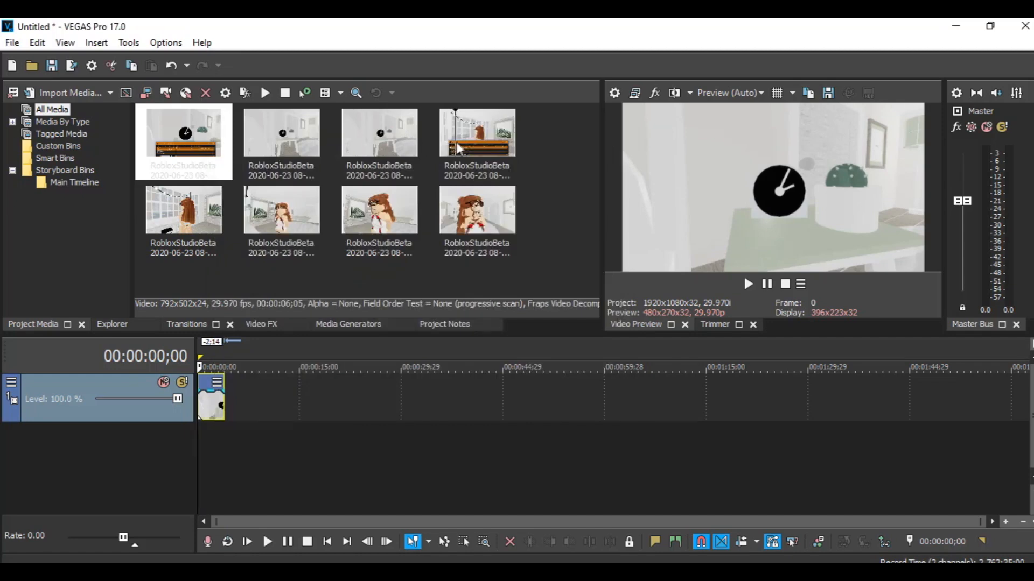
- Insert an audio track into the timeline
right_click(96, 437)
click(129, 468)
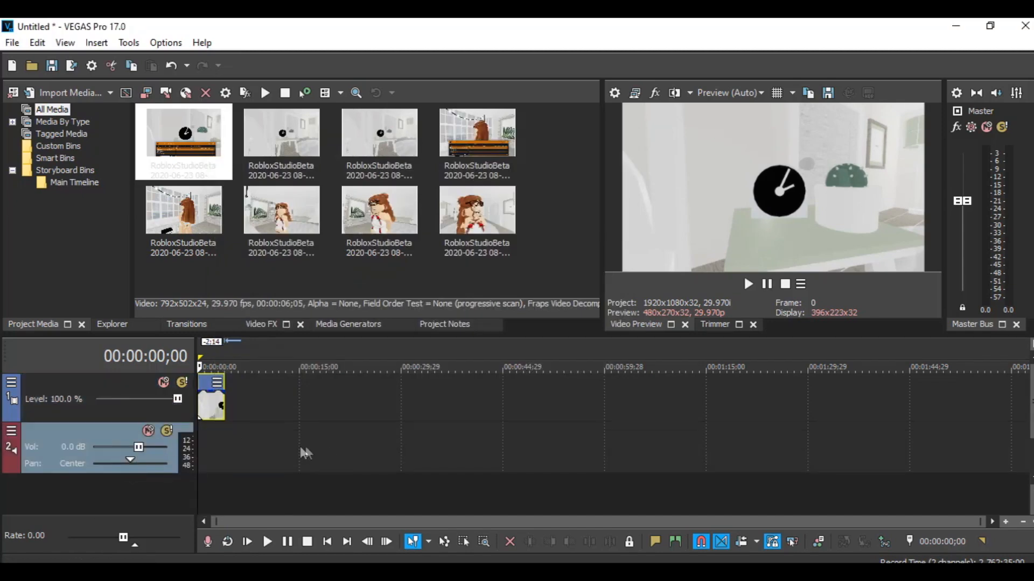
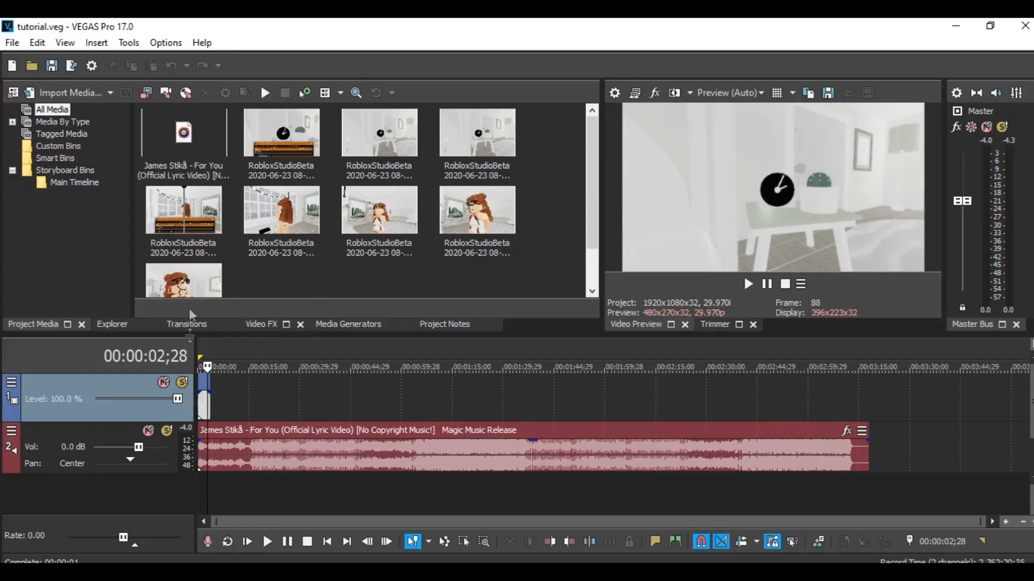
- Split the first timeline clip at about 00:00:02;28 and delete the part after the split
scroll(218, 449, up, 10)
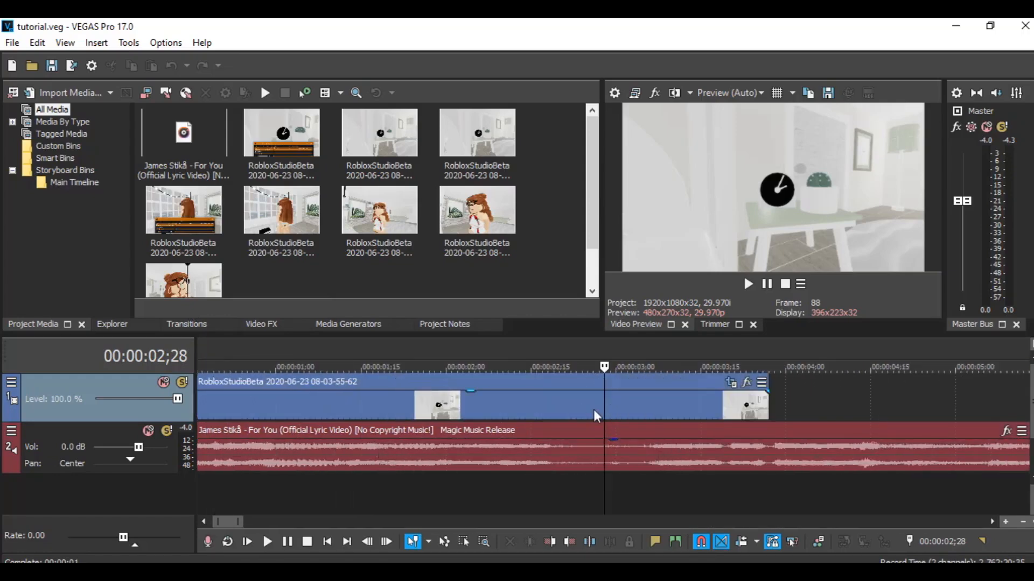
key(s)
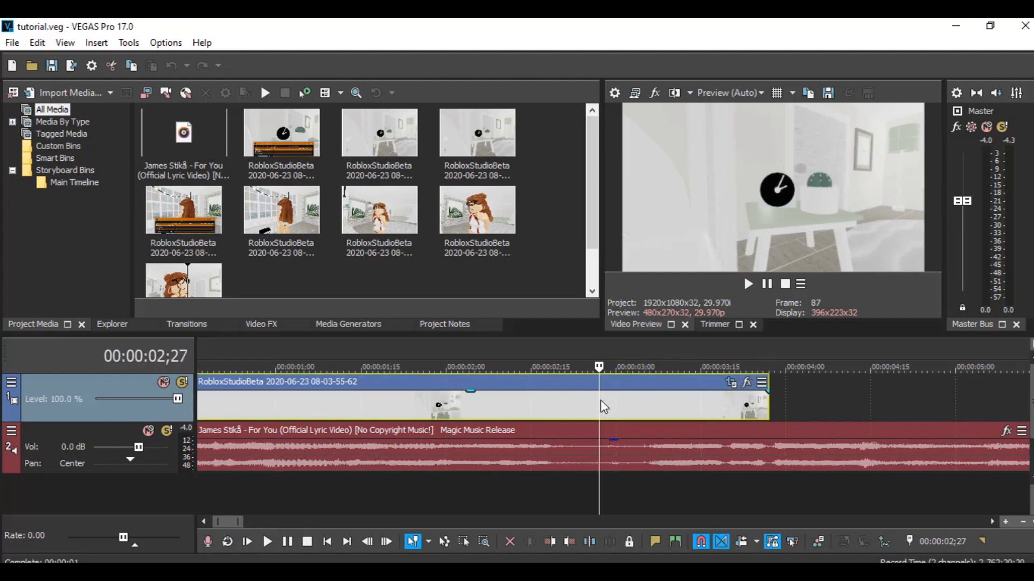
click(652, 399)
key(Delete)
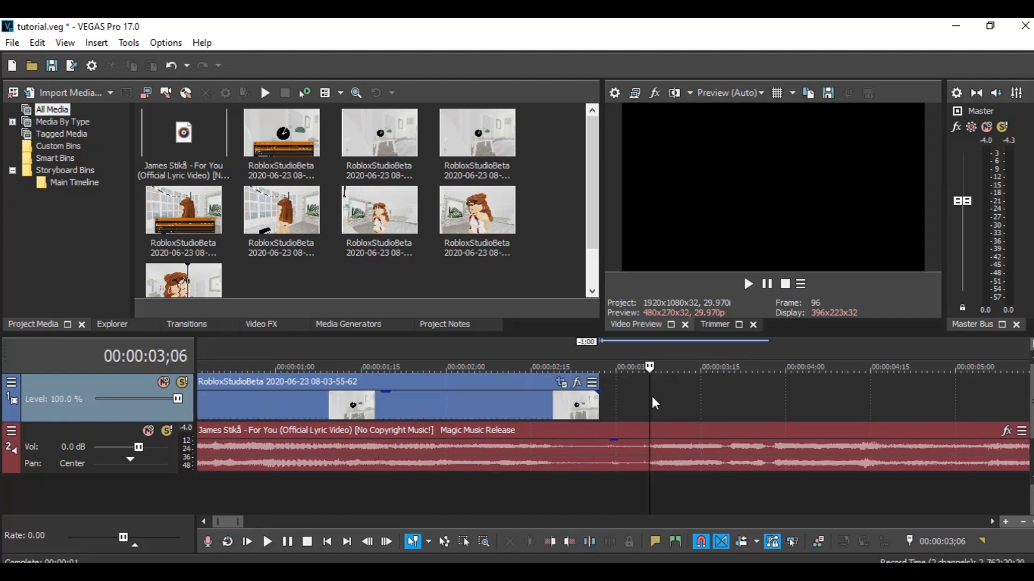
drag(184, 210, 619, 403)
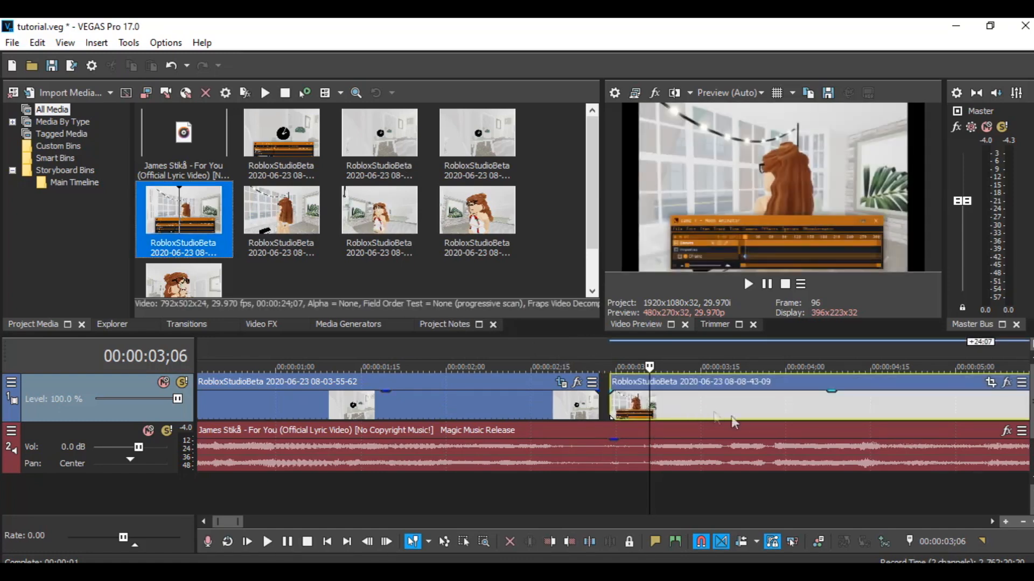
click(852, 517)
scroll(846, 484, down, 5)
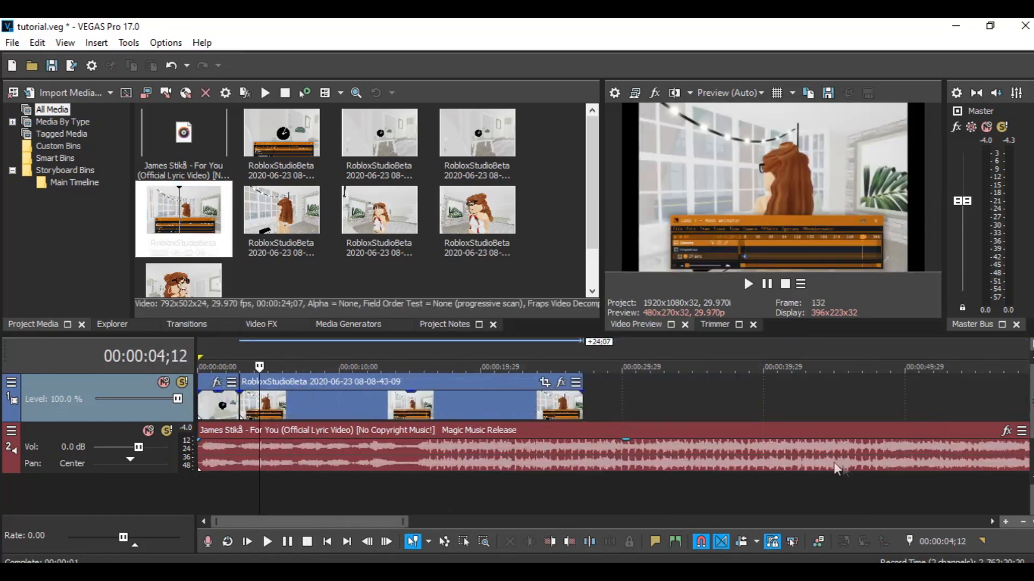
click(484, 497)
right_click(473, 417)
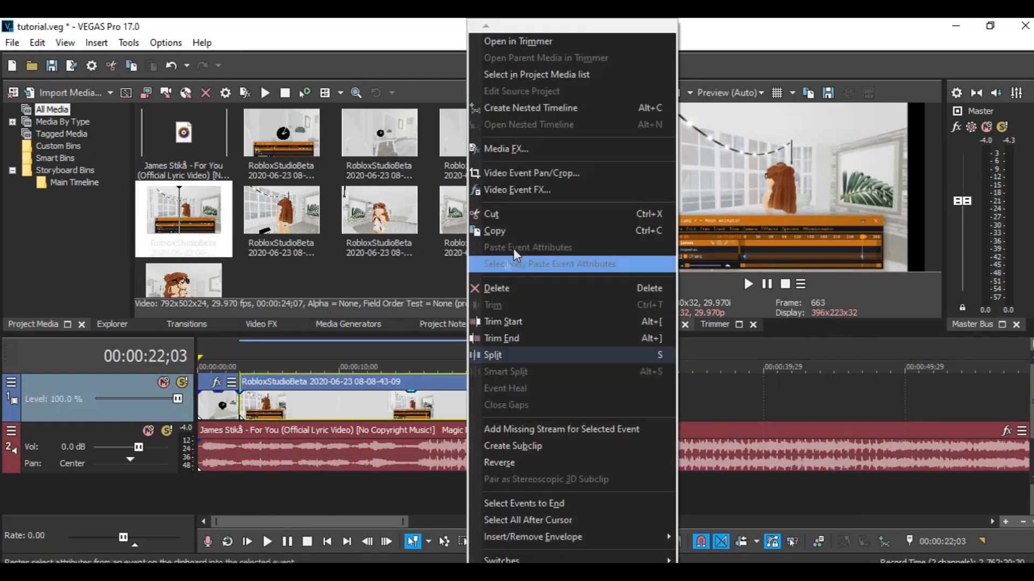
click(501, 288)
- Add the 08-13 Roblox recording to the video track after the first clip and preview it
drag(285, 221, 251, 397)
click(232, 491)
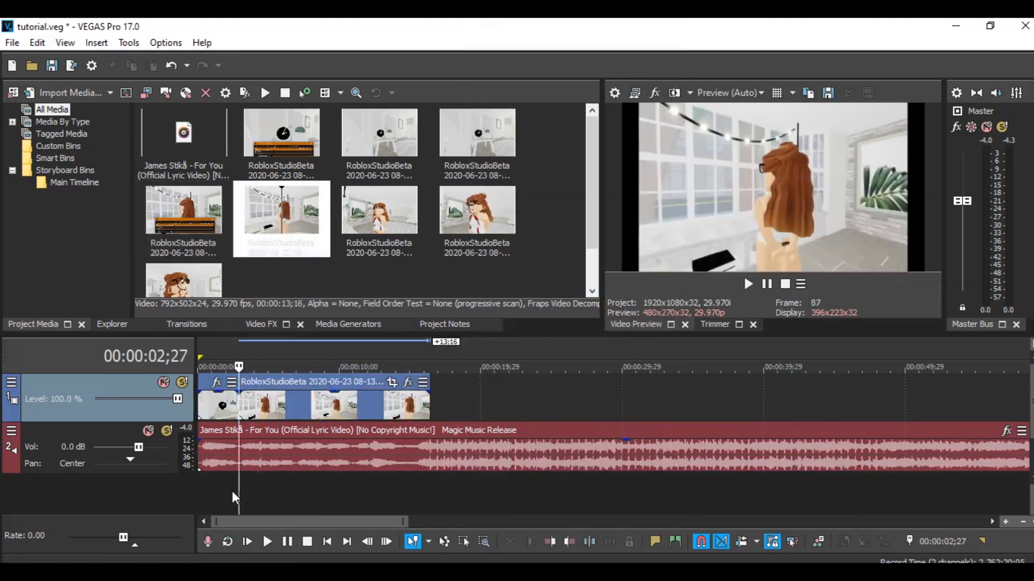
key(space)
key(space)
click(292, 364)
key(space)
key(space)
- Shorten the second clip's end and paste the first clip's event attributes onto it
drag(429, 405, 353, 405)
click(272, 491)
right_click(212, 405)
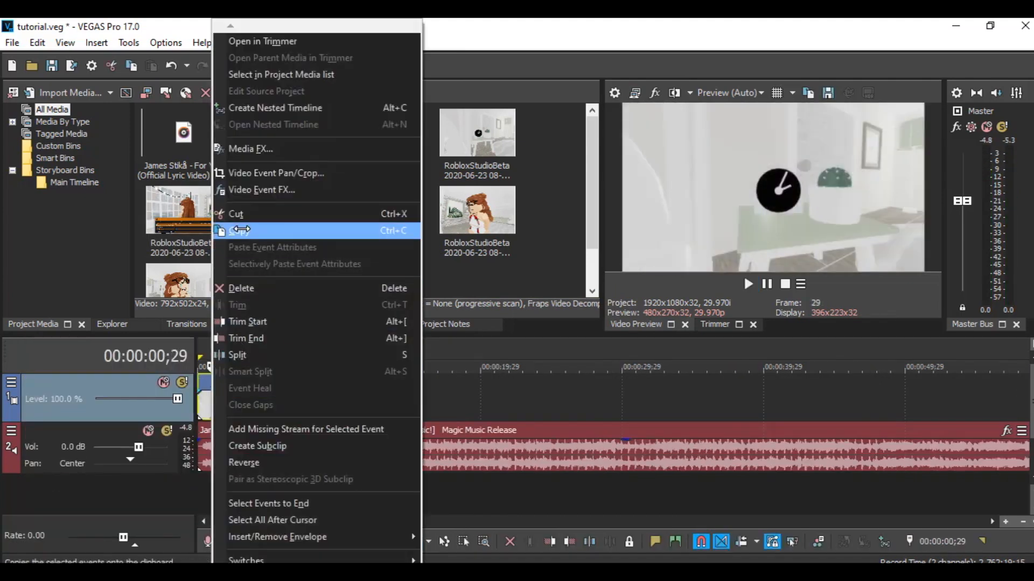
click(239, 230)
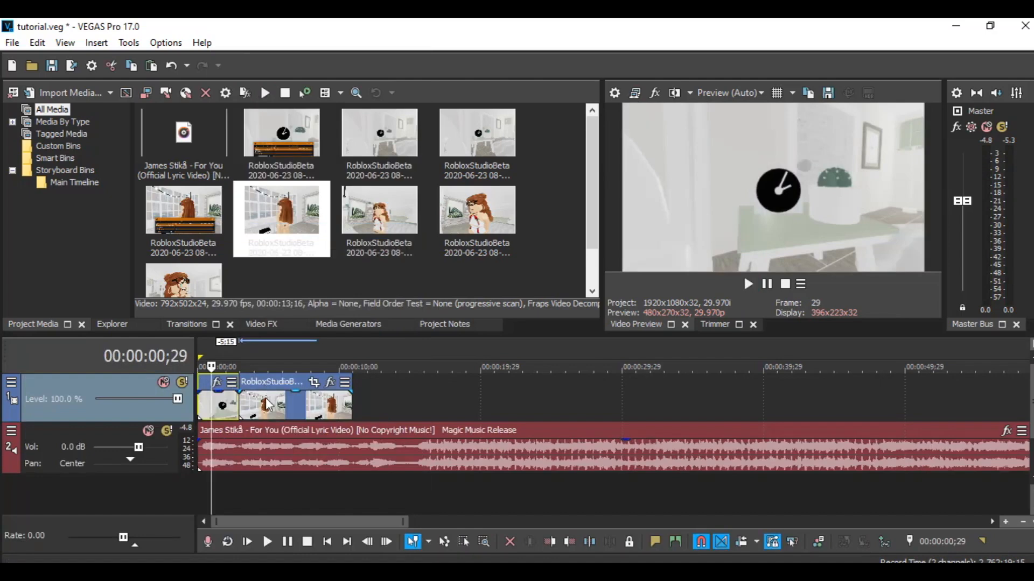
right_click(265, 398)
click(309, 248)
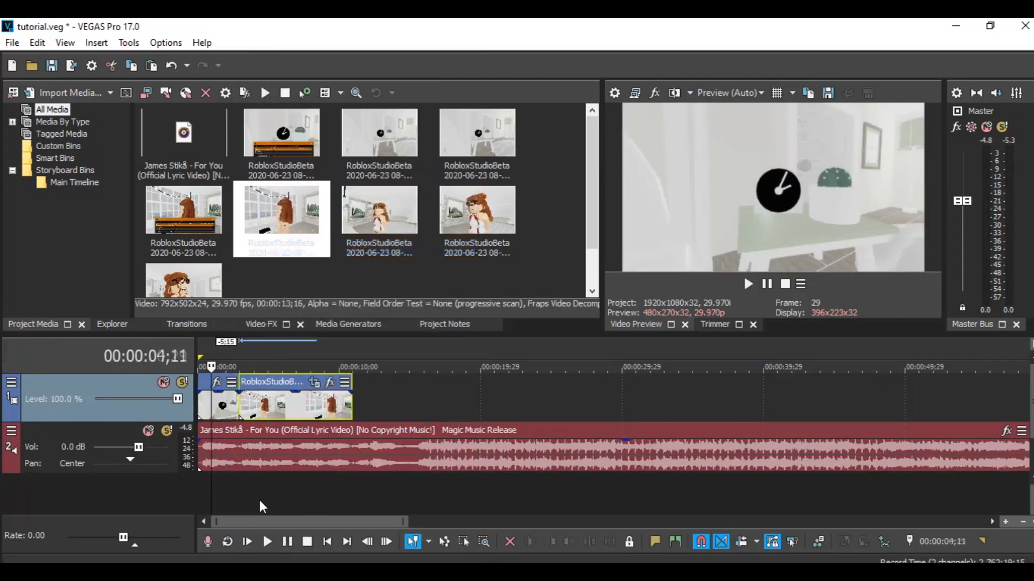
- Append the 08-13-28-02 and 08-37-51-38 recordings to the video track after the existing clips
scroll(260, 499, up, 5)
drag(369, 407, 371, 405)
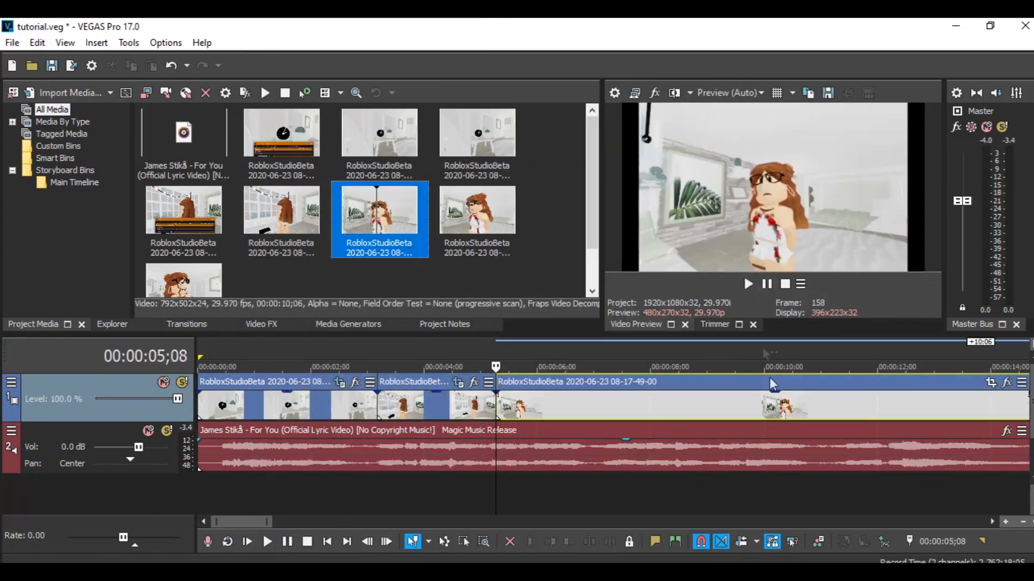
drag(1026, 401, 591, 437)
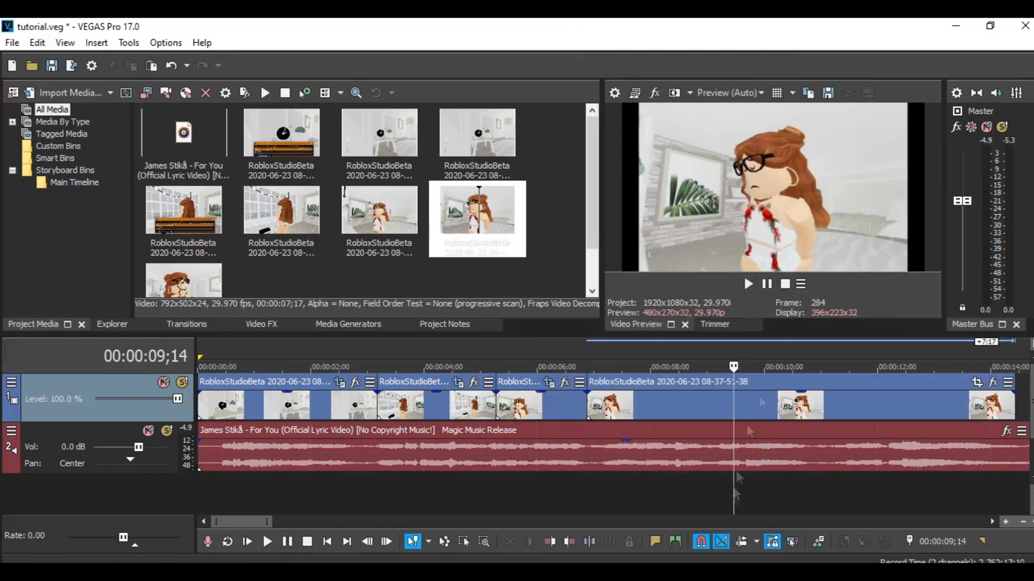
- Play back the timeline to preview the assembled clips
click(748, 283)
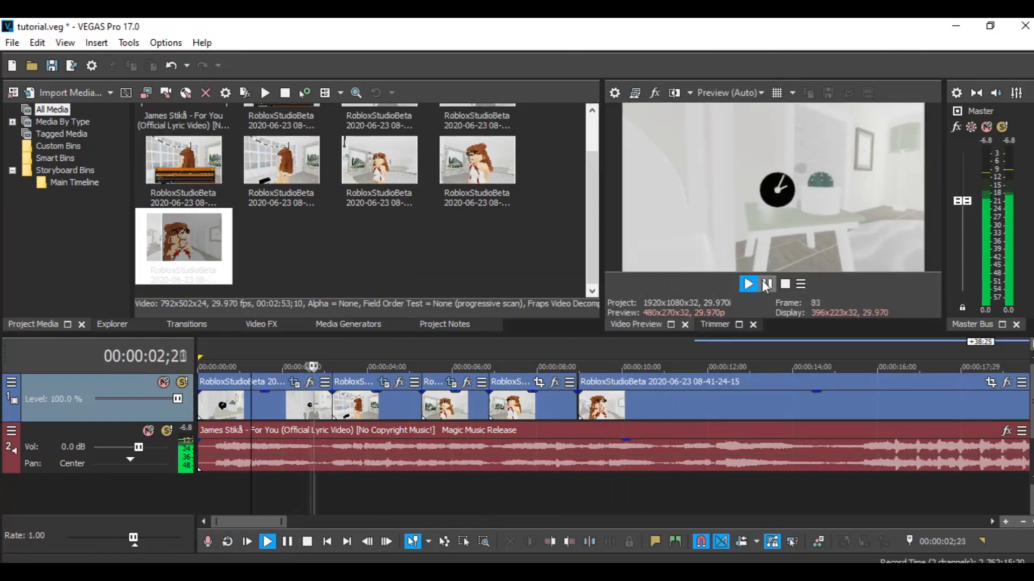
click(748, 284)
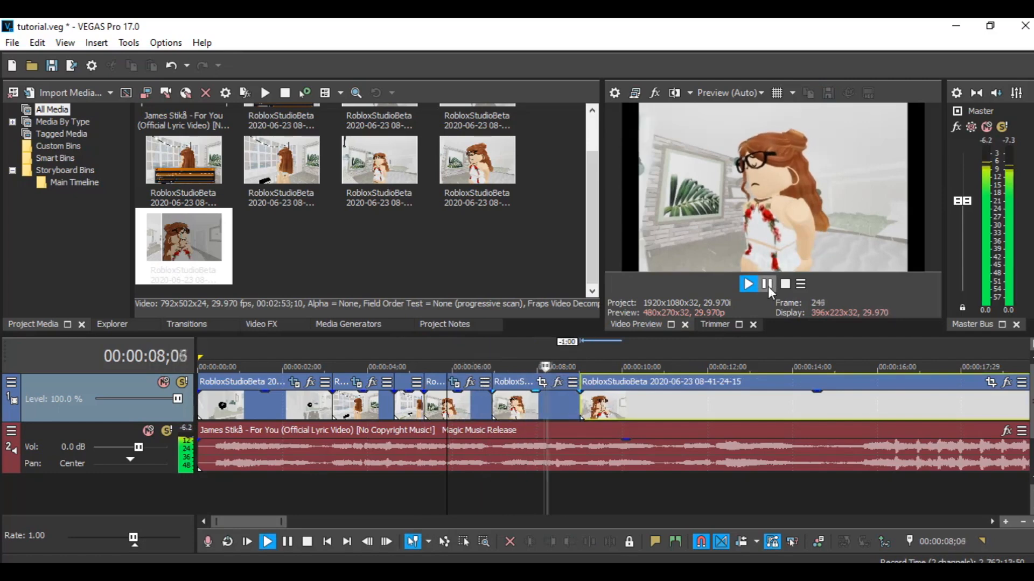
click(767, 286)
- Replay the section around 00:00:09 several times to check the cut between the last two clips
right_click(639, 398)
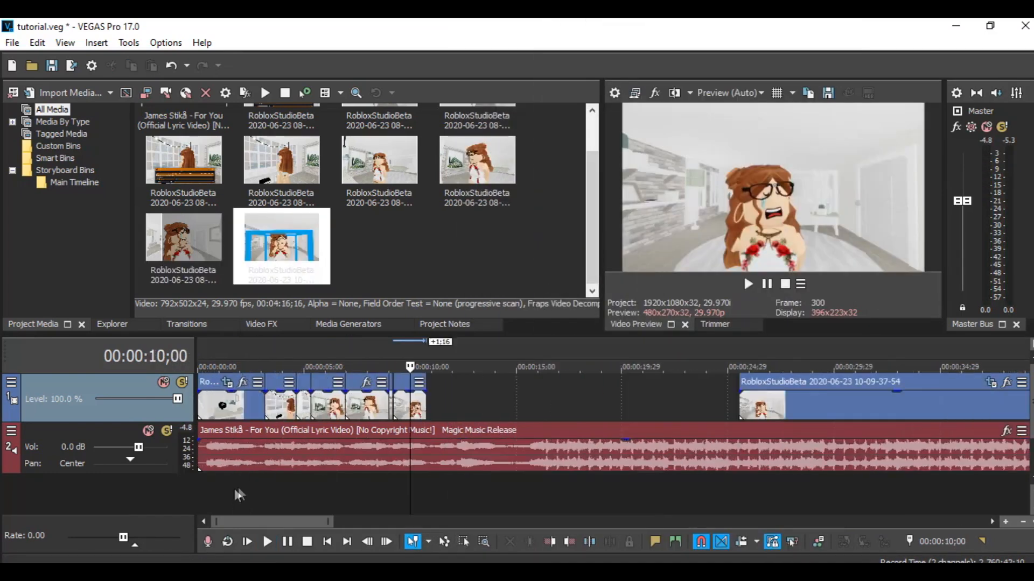
scroll(489, 474, up, 5)
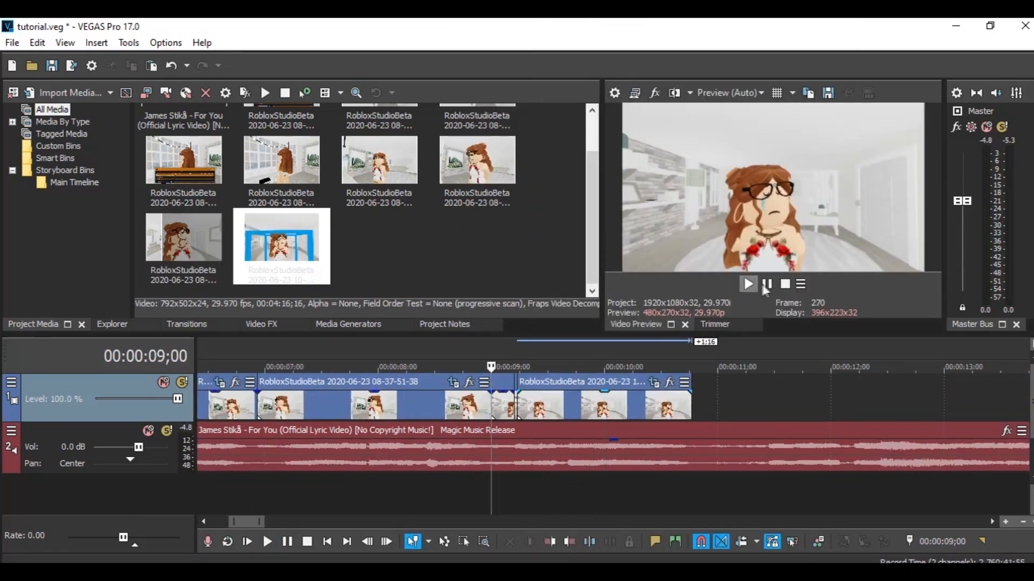
click(764, 285)
click(764, 285)
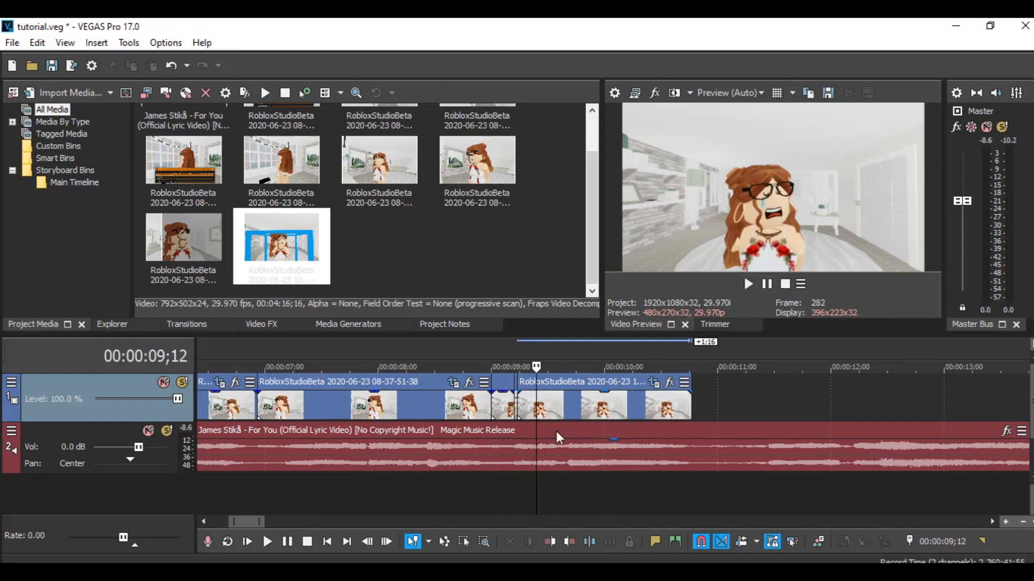
click(749, 285)
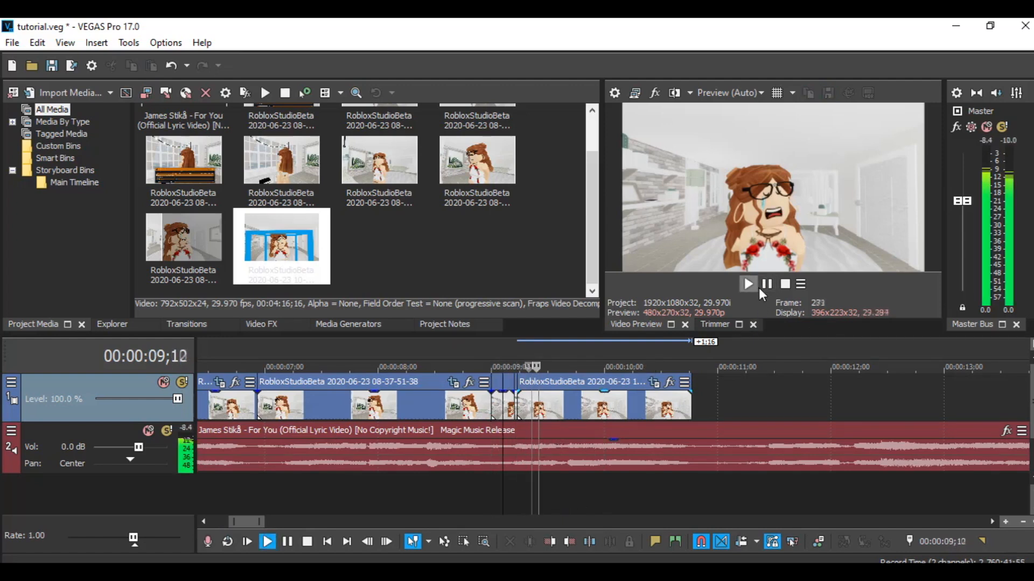
click(491, 487)
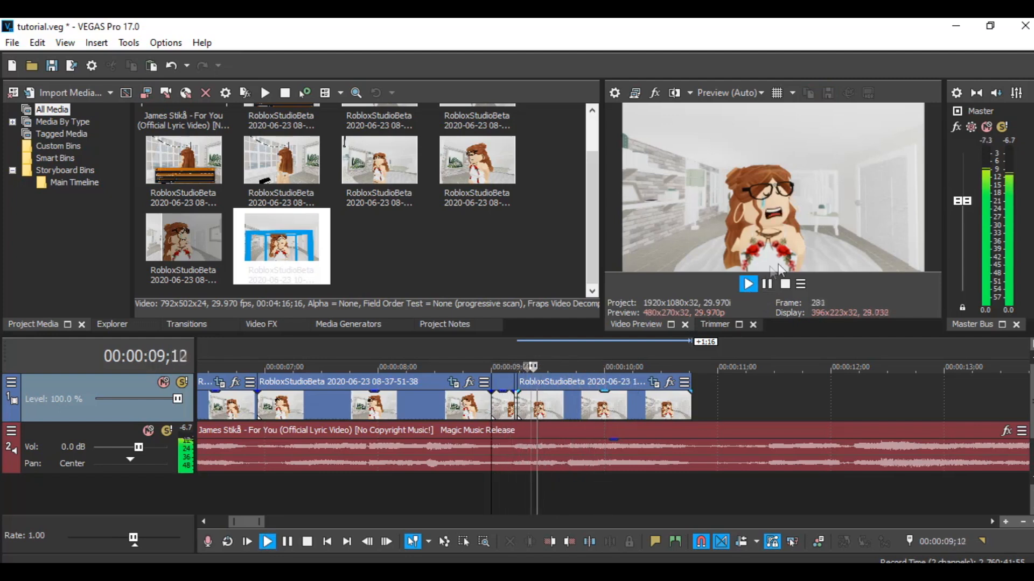
click(748, 284)
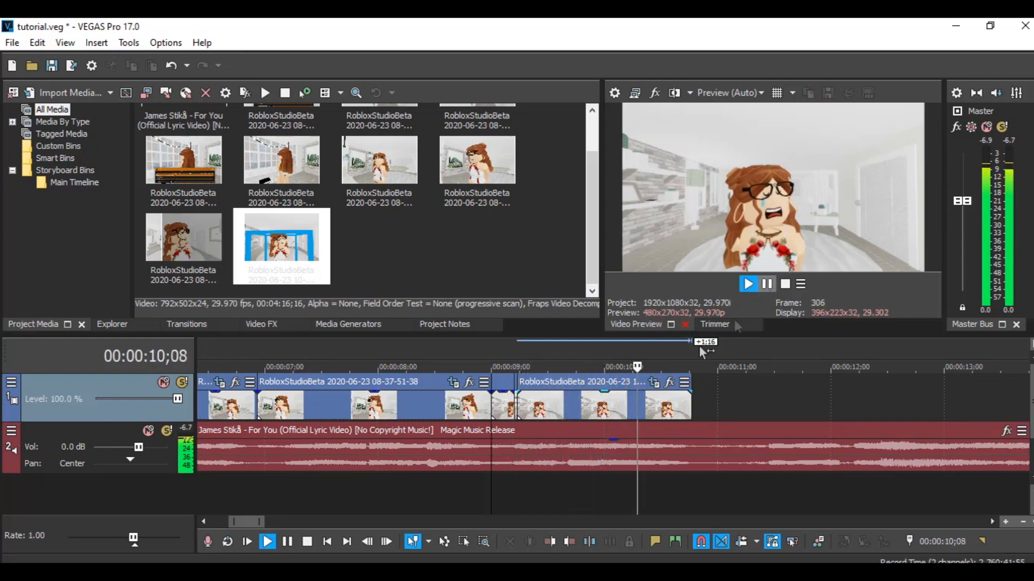
click(480, 499)
click(748, 284)
click(785, 283)
click(502, 486)
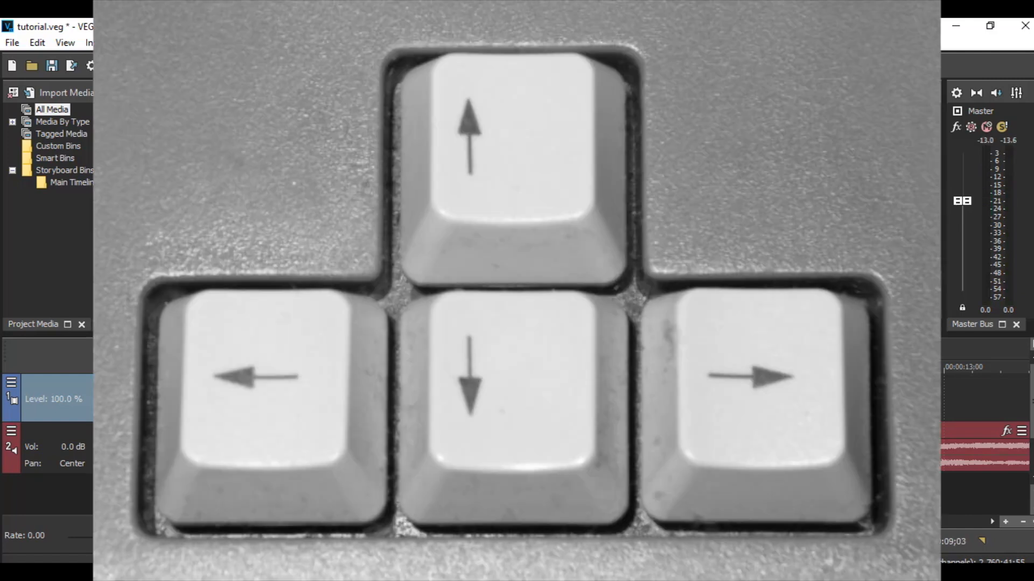
key(space)
key(Return)
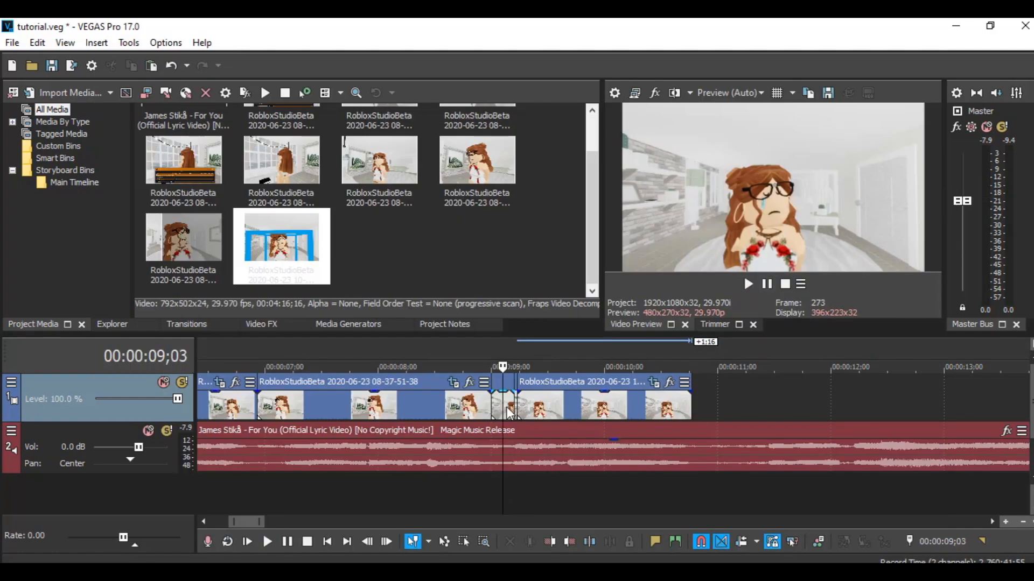
- Trim the 08-37-51-38 clip's end at the cursor and slide the following clip back against it
right_click(507, 404)
click(539, 340)
click(518, 406)
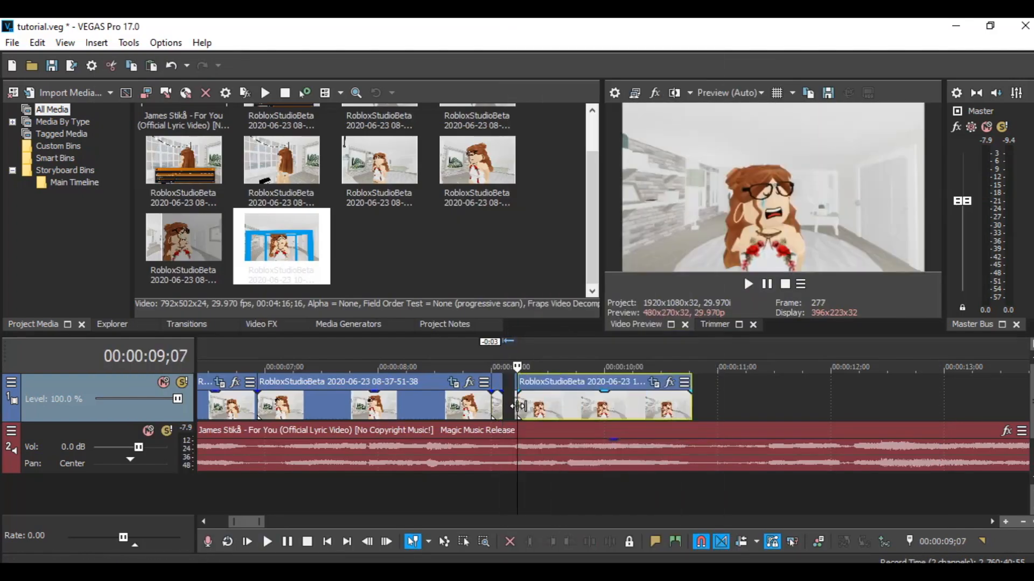
drag(539, 412, 540, 415)
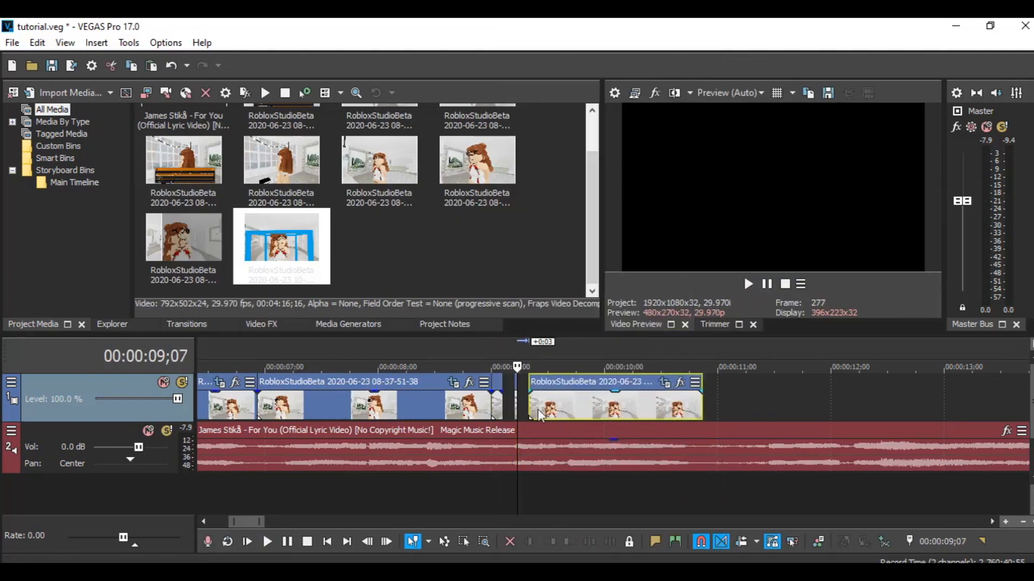
click(515, 407)
mouse_move(590, 406)
mouse_down()
mouse_move(575, 407)
mouse_move(608, 408)
mouse_up()
click(577, 402)
click(492, 487)
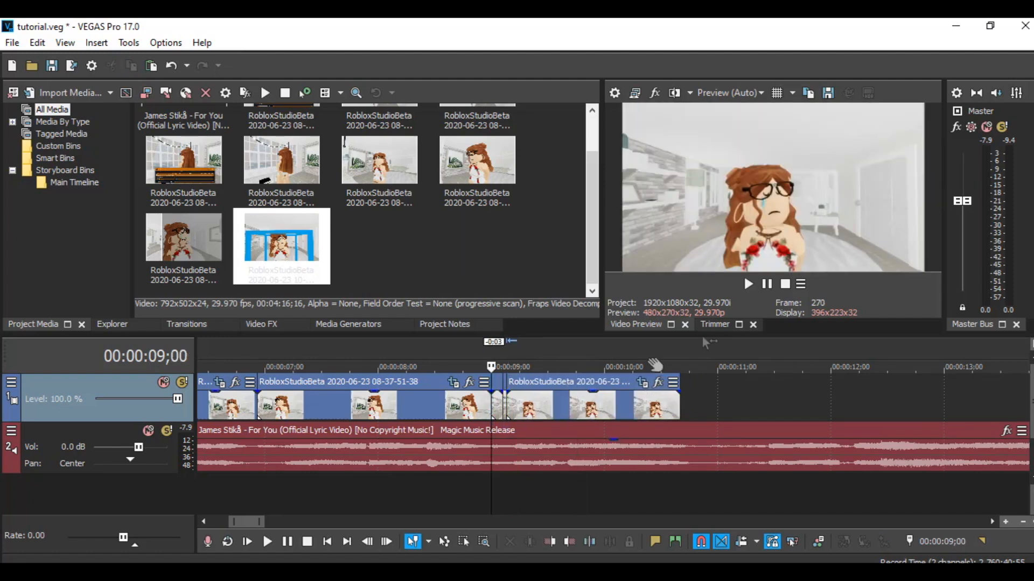
- Trim the end of the 10-09-37-54 clip at the cursor near 00:00:09;09
click(765, 287)
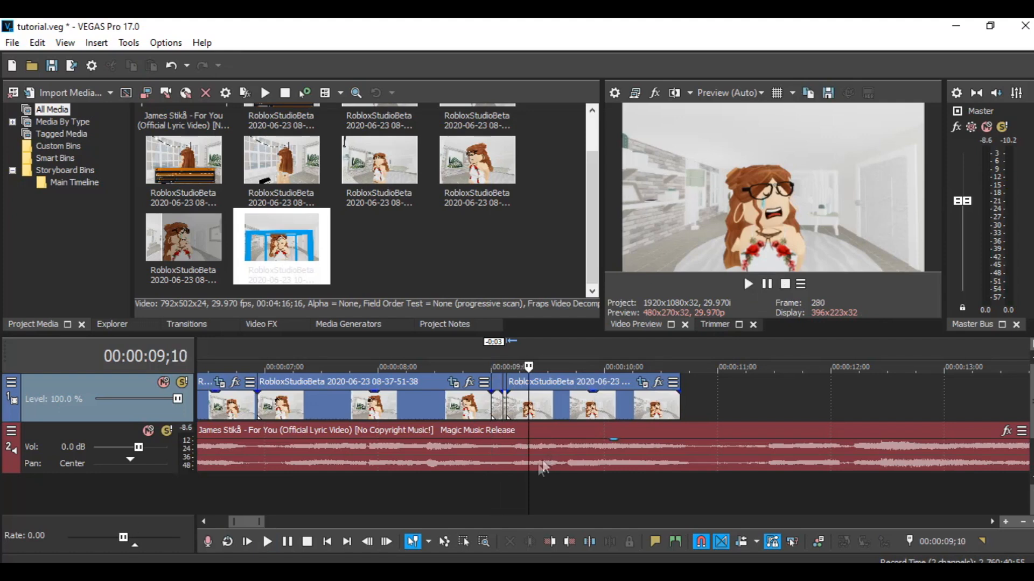
click(476, 497)
click(748, 285)
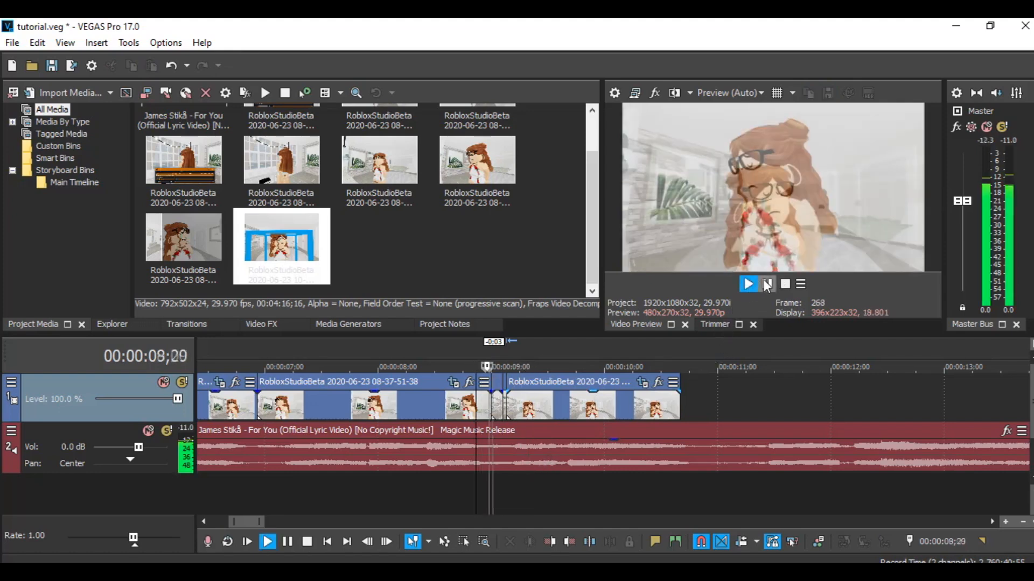
right_click(541, 412)
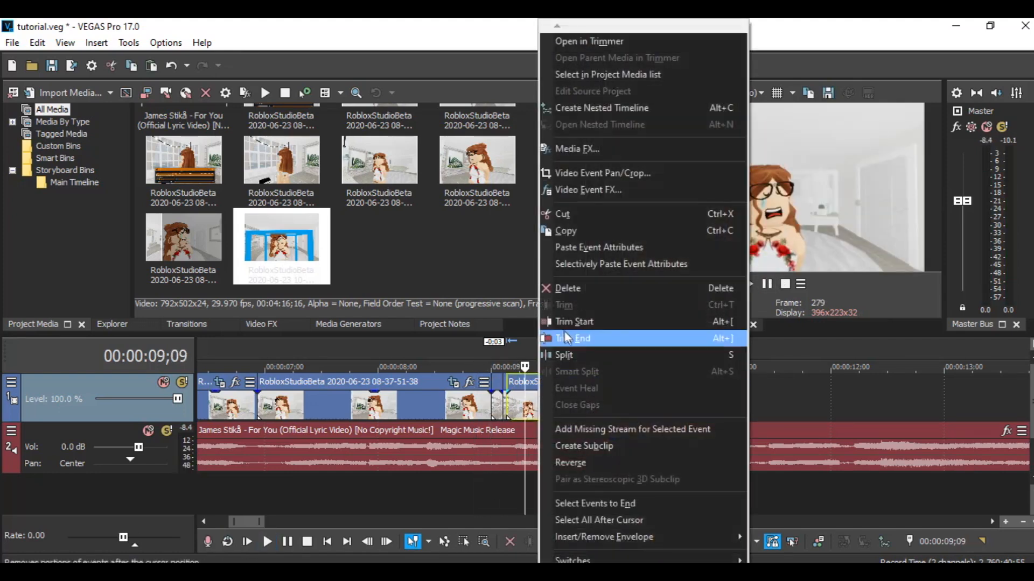
click(565, 337)
scroll(577, 392, down, 5)
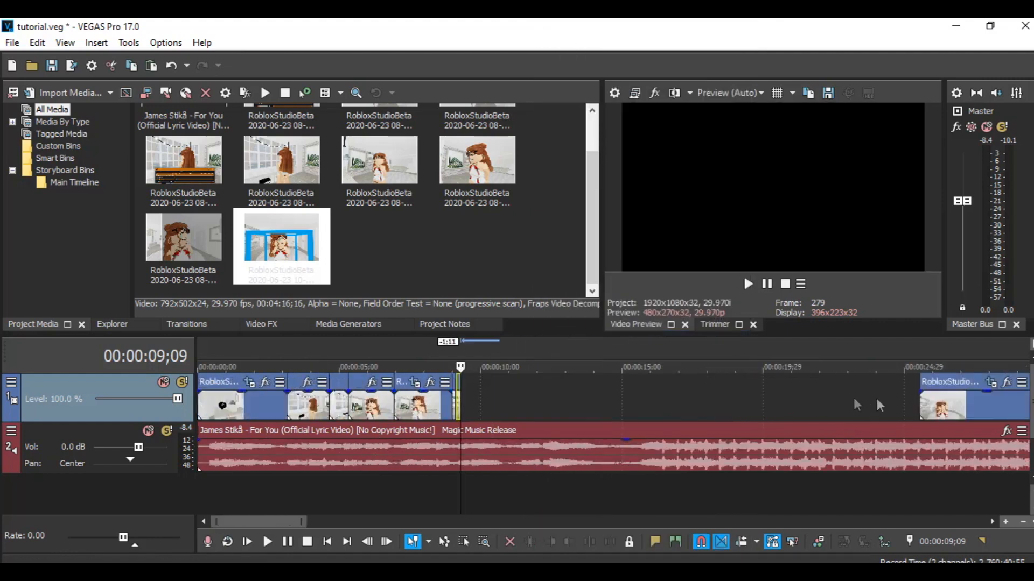
- Move the remaining 10-09-37-54 clip segment left so it follows the trimmed clips on the video track
drag(939, 407, 519, 413)
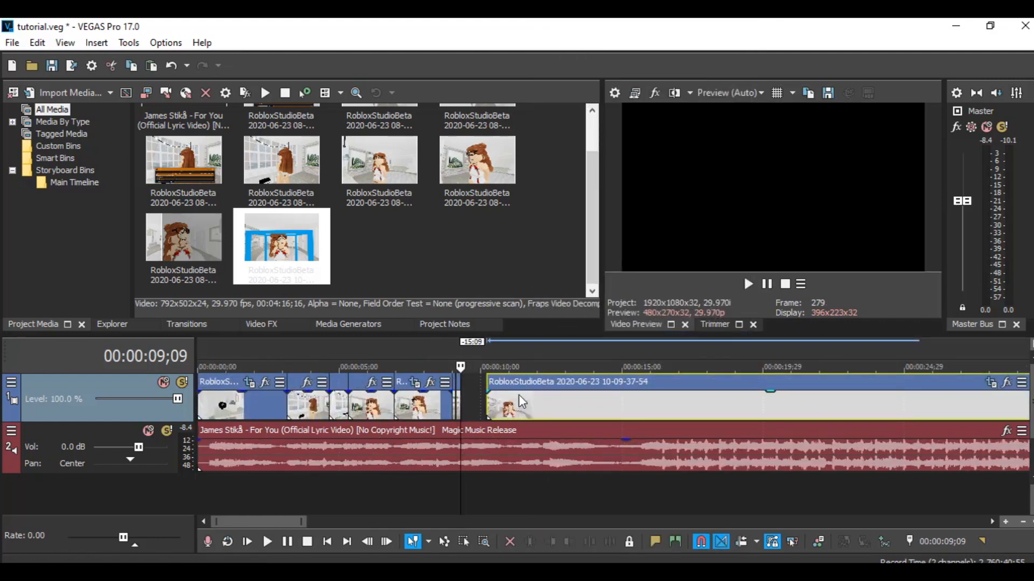
scroll(519, 396, down, 4)
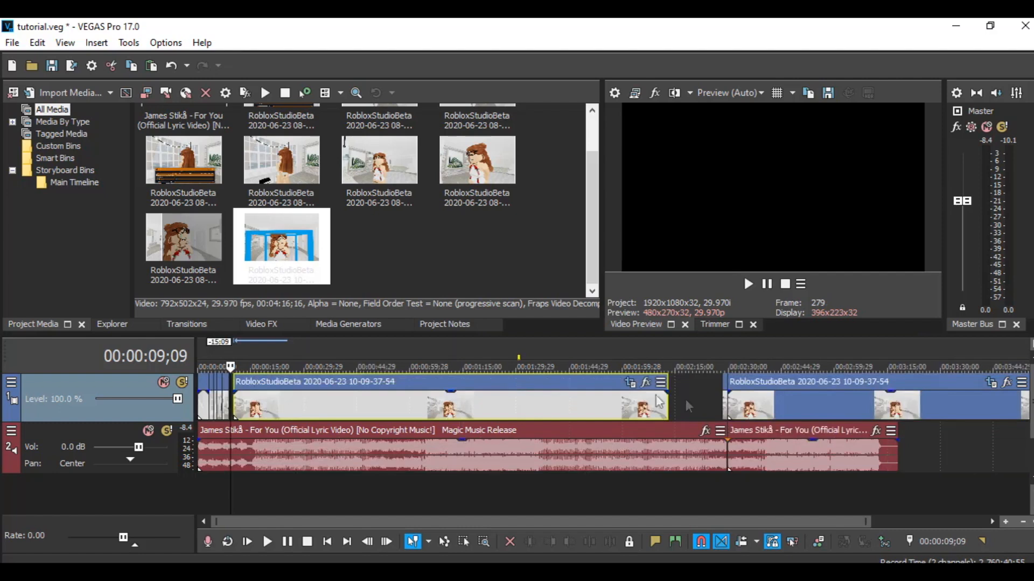
drag(614, 400, 670, 399)
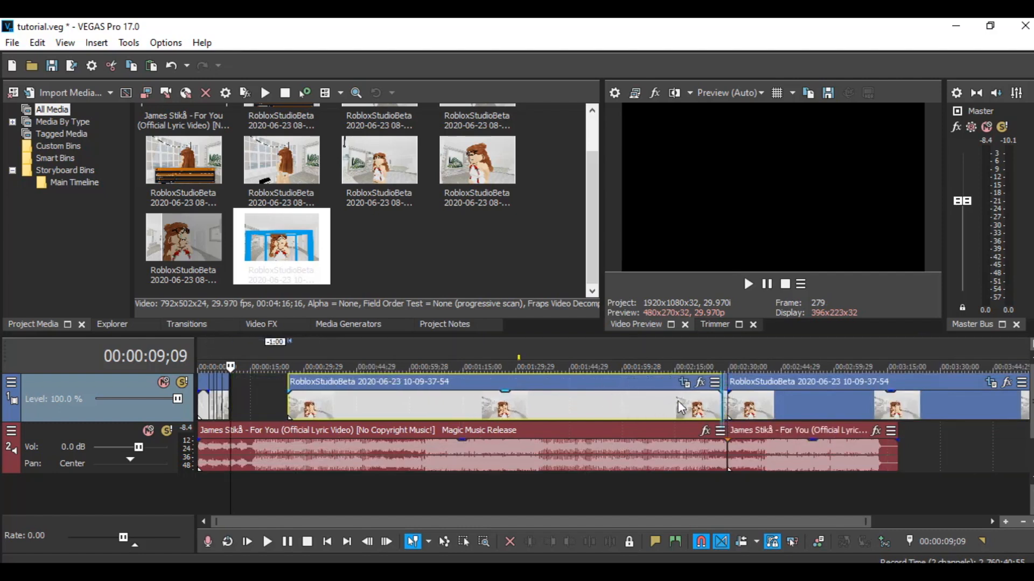
shift+click(722, 405)
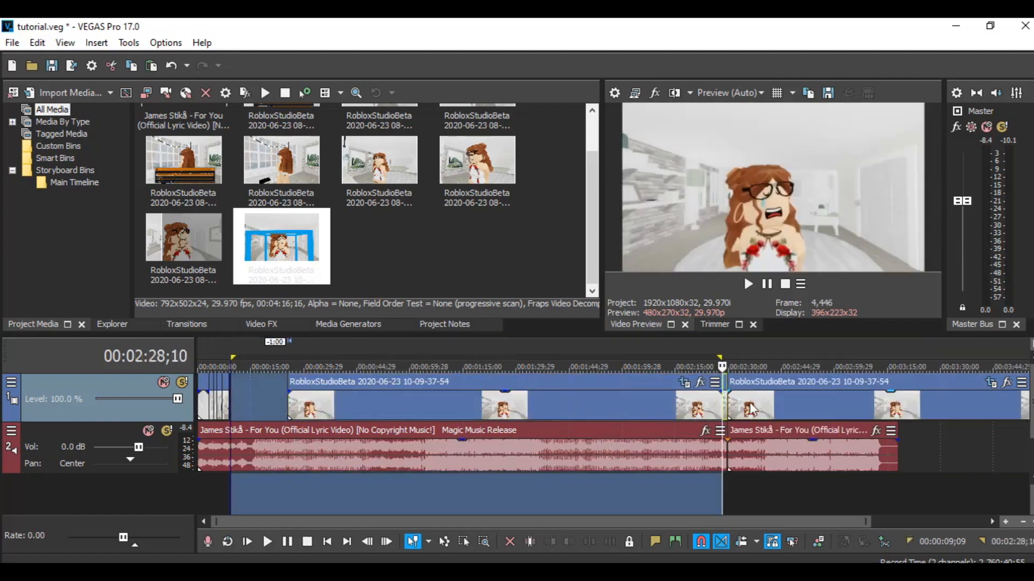
click(750, 409)
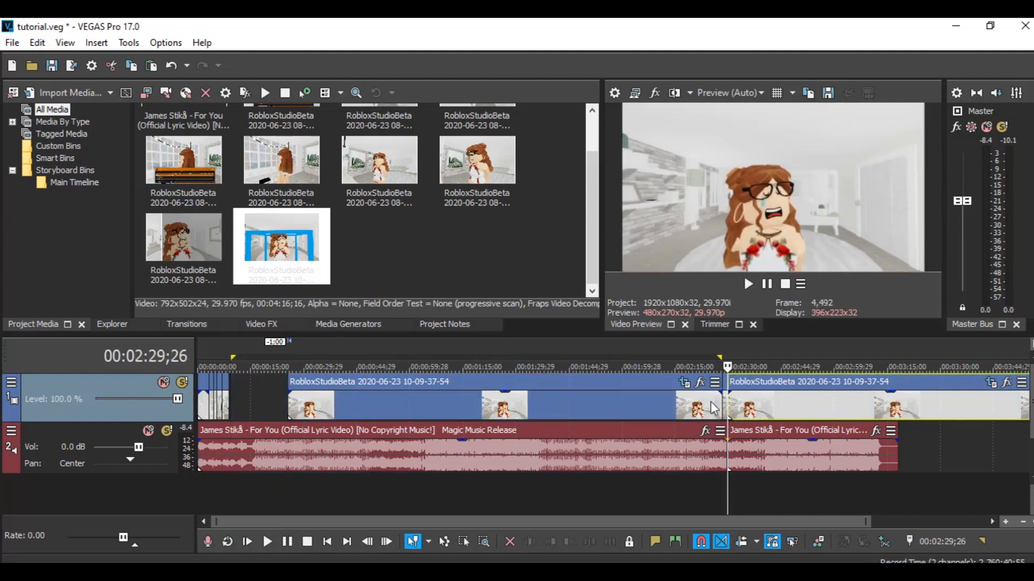
click(679, 408)
drag(620, 405, 564, 411)
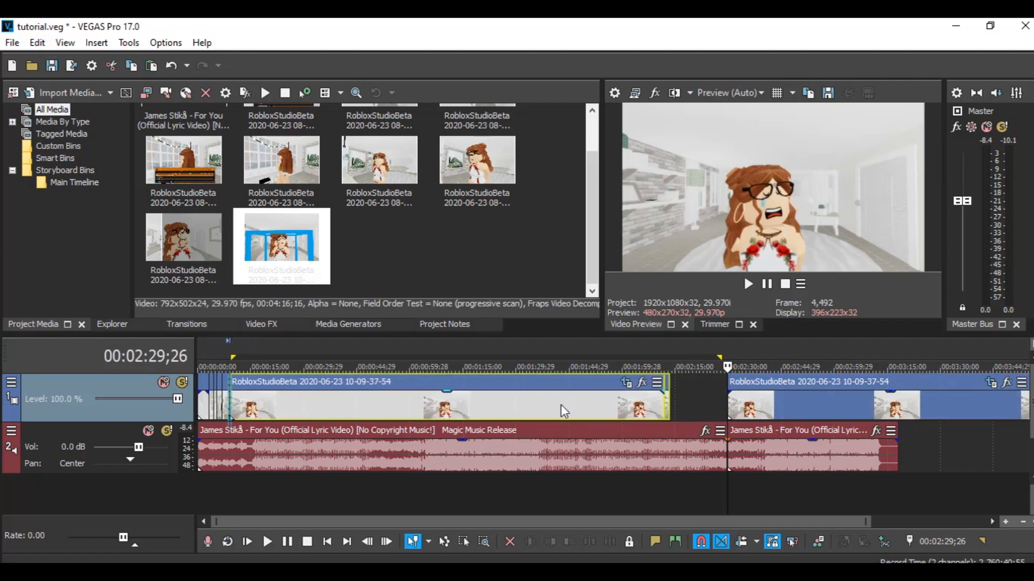
mouse_move(725, 404)
mouse_down()
mouse_move(704, 403)
mouse_move(714, 410)
mouse_up()
- Play back the edited sequence from the cursor to review the cuts
click(225, 504)
scroll(254, 465, up, 8)
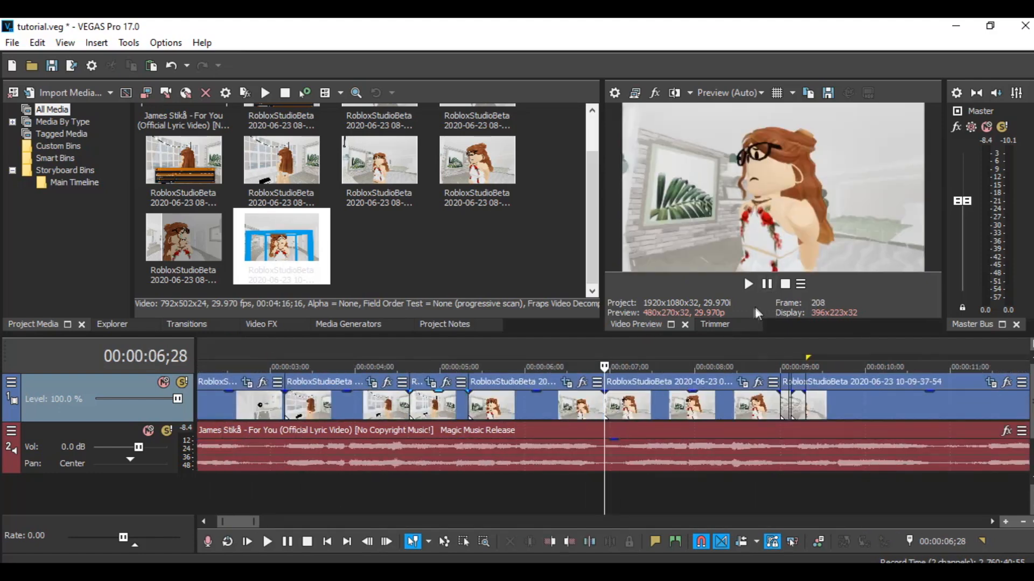
click(748, 284)
click(766, 283)
scroll(568, 411, down, 8)
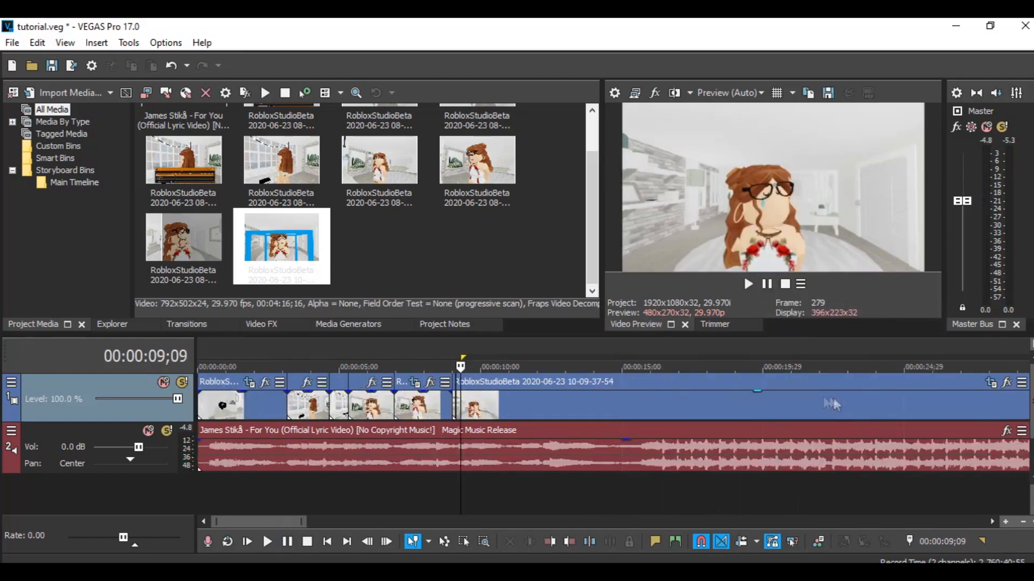
- Replay the section around 00:00:09 to check how the trimmed clips join
scroll(569, 411, up, 6)
click(557, 494)
click(747, 284)
click(767, 283)
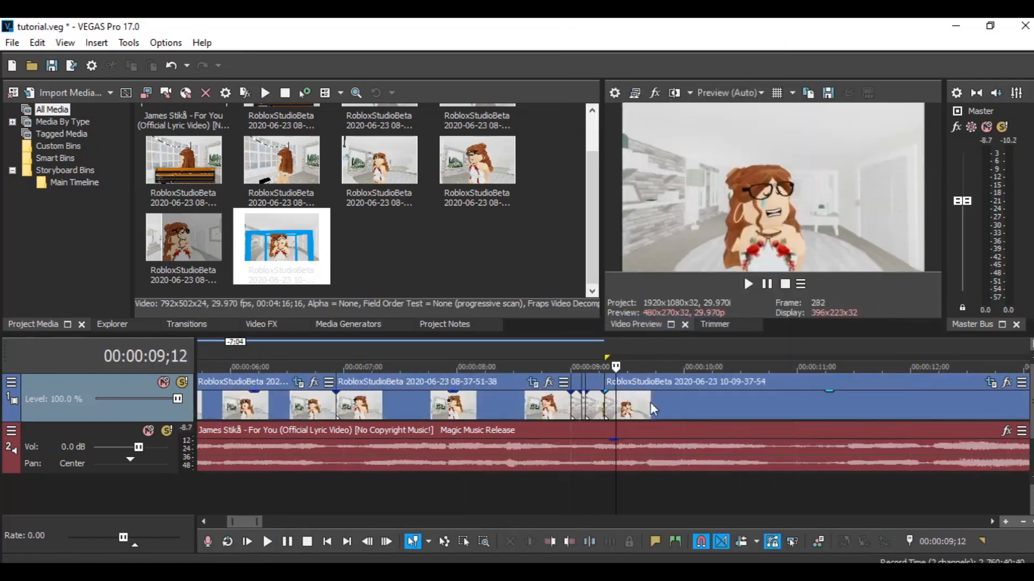
- Slide the 10-09-37-54 clip left against the previous clips and trim its start at the cursor
scroll(650, 402, down, 5)
scroll(650, 403, down, 3)
drag(670, 411, 484, 411)
right_click(564, 412)
click(619, 322)
right_click(483, 411)
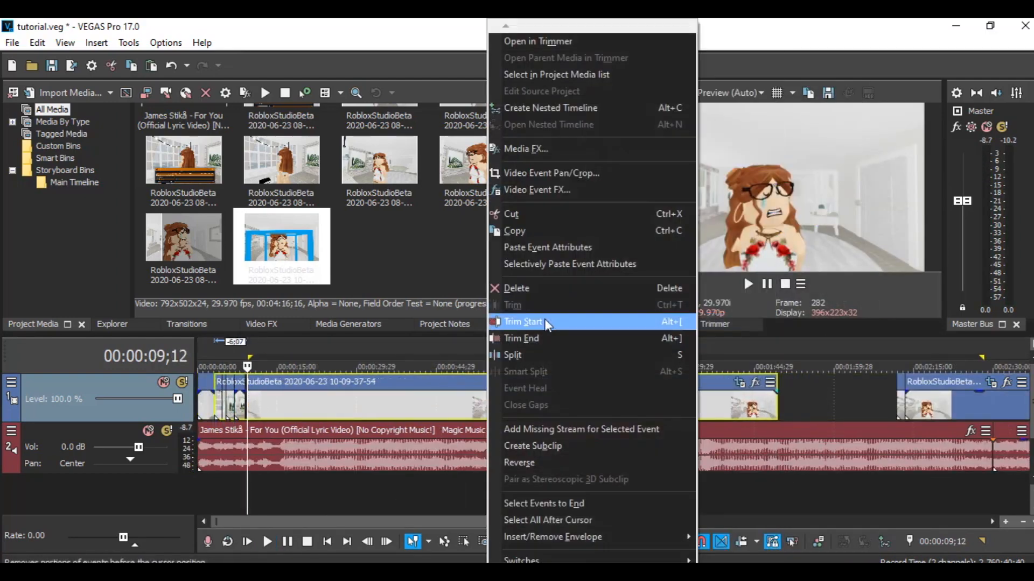
click(547, 322)
- Trim the start of the 10-09-37-54 clip again at a new cursor position near 00:00:09;17
scroll(555, 411, up, 8)
click(623, 410)
scroll(613, 412, down, 6)
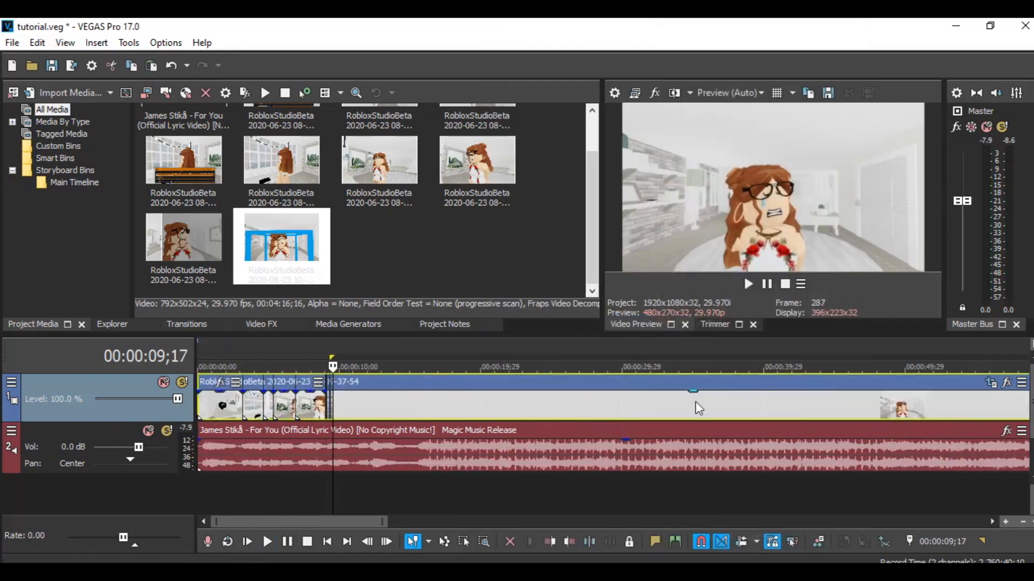
right_click(670, 412)
click(744, 321)
right_click(712, 404)
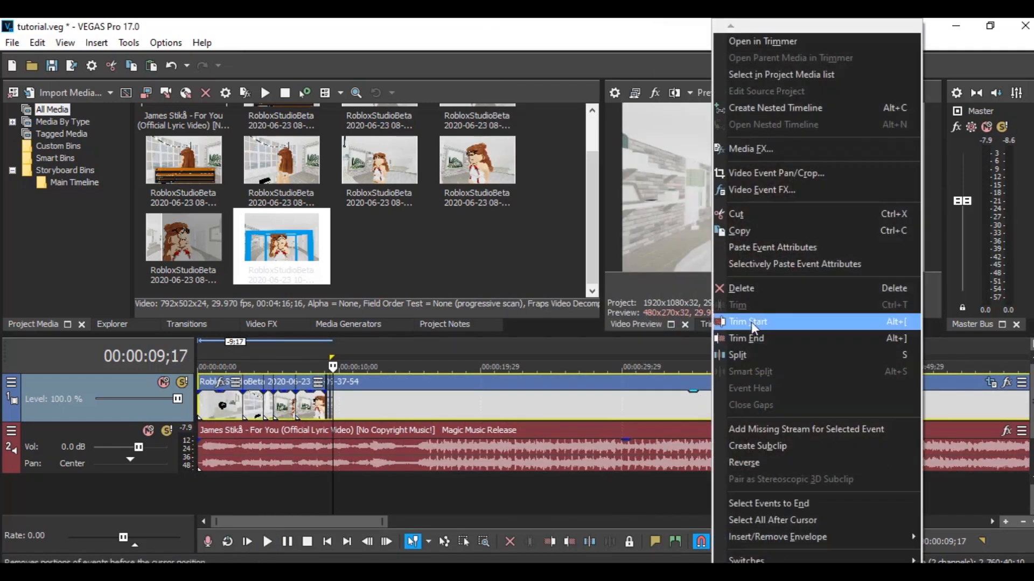
click(751, 322)
- Play the sequence from the cursor to check the trimmed 10-09-37-54 clip
scroll(618, 418, up, 6)
click(748, 284)
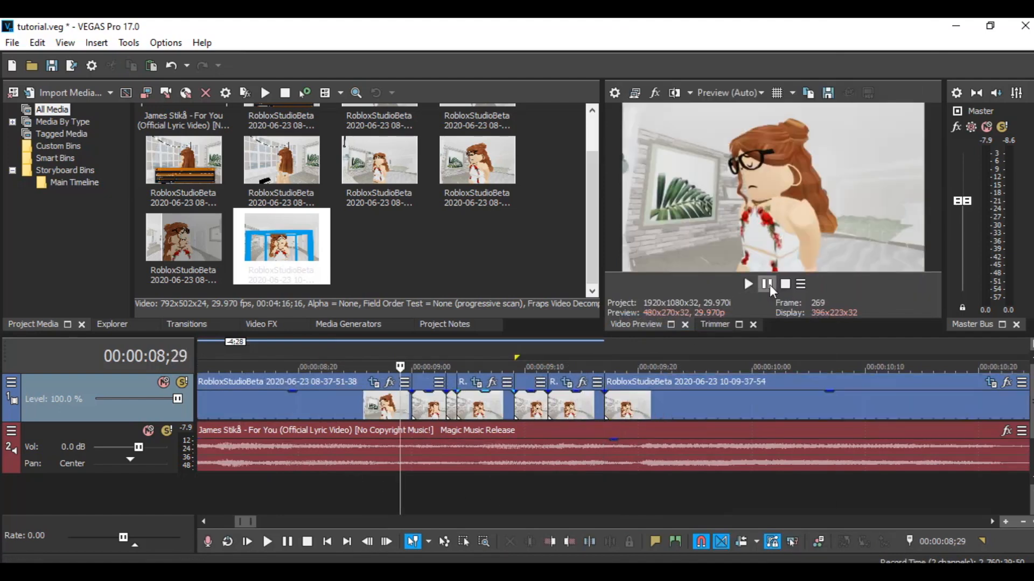
click(766, 283)
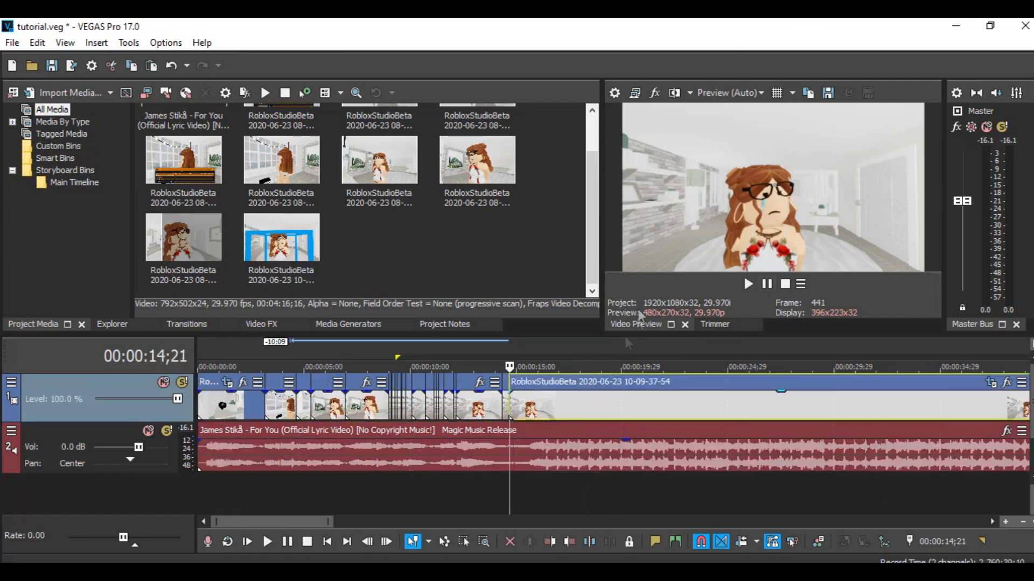
click(427, 490)
click(748, 284)
click(767, 281)
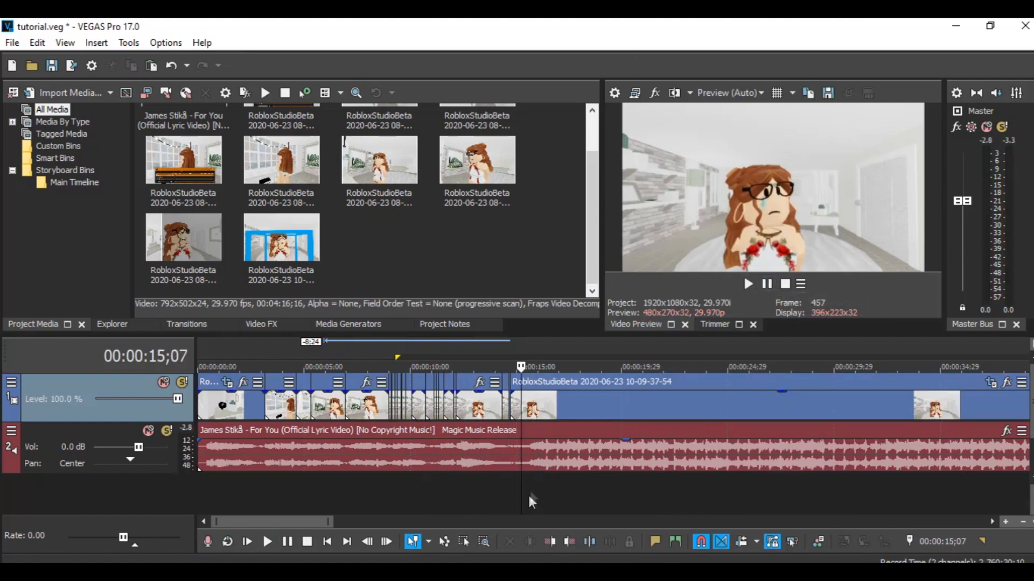
- Move the 10-09-37-54 clip along the video track and trim its start at the cursor
right_click(570, 404)
click(613, 242)
drag(530, 408, 712, 409)
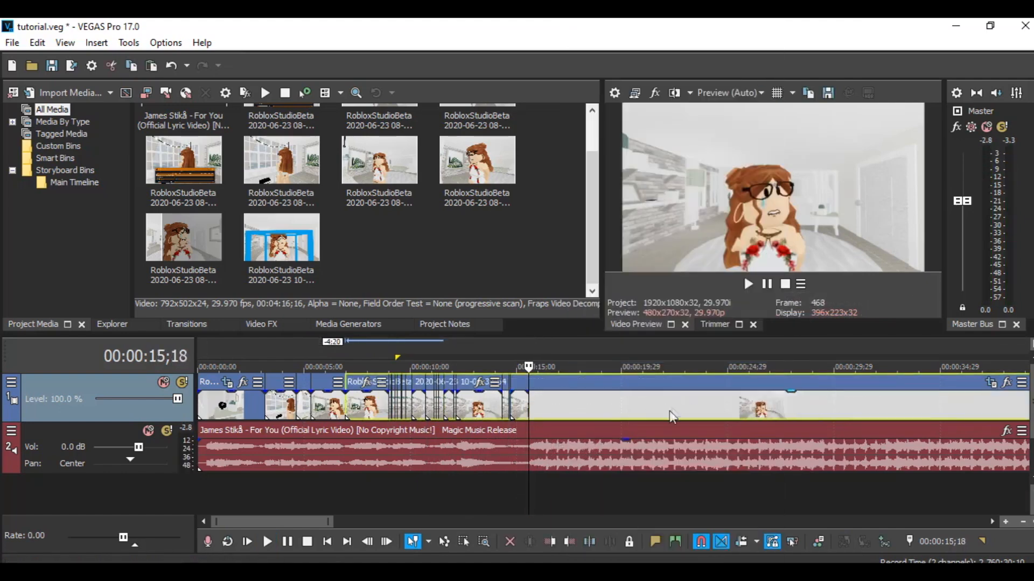
right_click(669, 411)
click(716, 323)
- Split the 10-09-37-54 clip at the cursor near 00:00:15;21 and slide the right part left
click(748, 284)
click(767, 284)
click(532, 494)
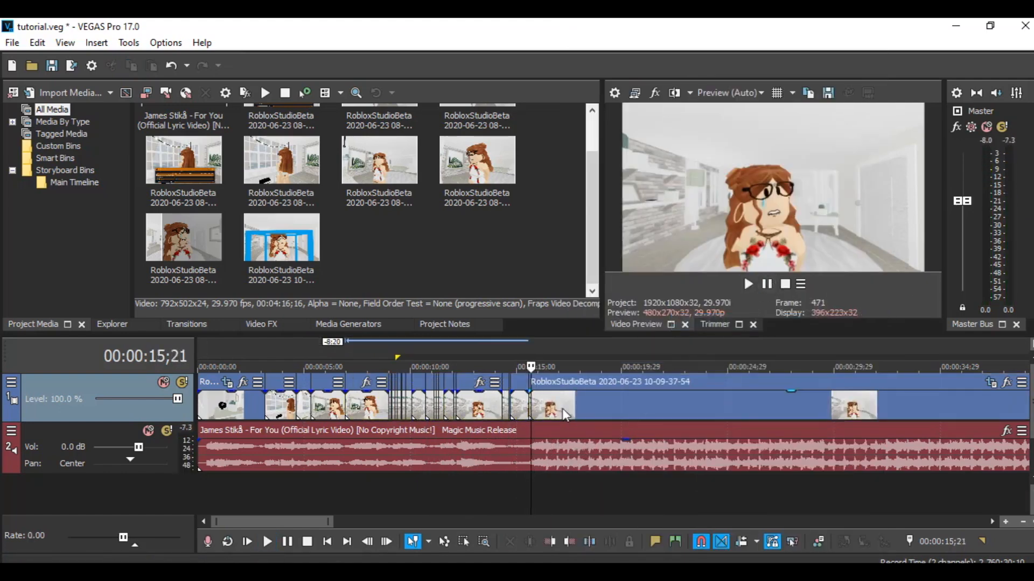
right_click(564, 411)
click(606, 356)
scroll(786, 399, down, 3)
drag(508, 408, 418, 408)
- Trim the start of the moved segment at the cursor and preview the result
right_click(421, 407)
click(468, 325)
scroll(484, 398, up, 7)
click(748, 283)
click(767, 284)
- Split the clip again at the cursor, slide the remainder left against the previous clip, and trim its start
right_click(653, 400)
click(694, 355)
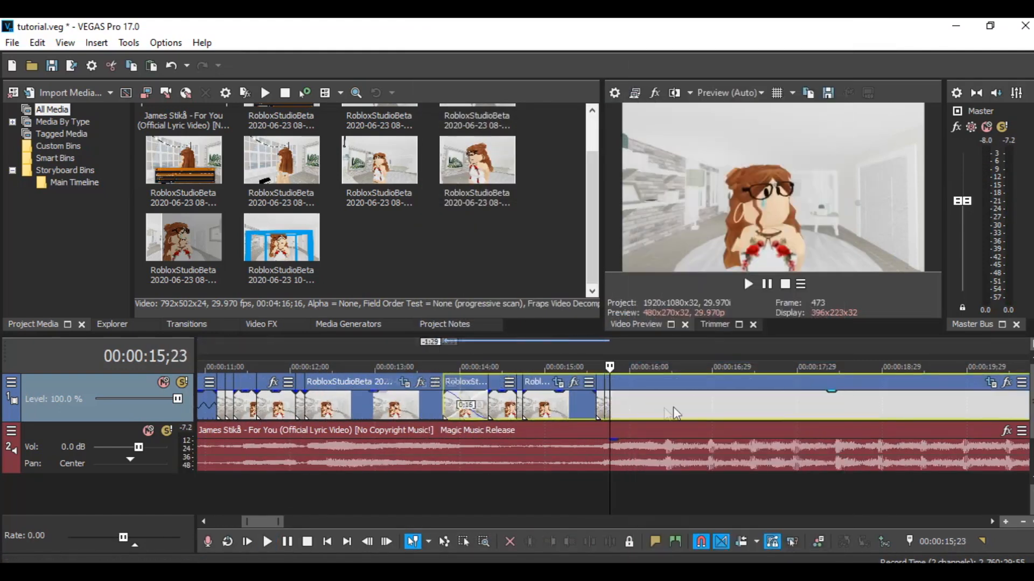
scroll(602, 412, down, 5)
drag(612, 414, 569, 412)
right_click(577, 412)
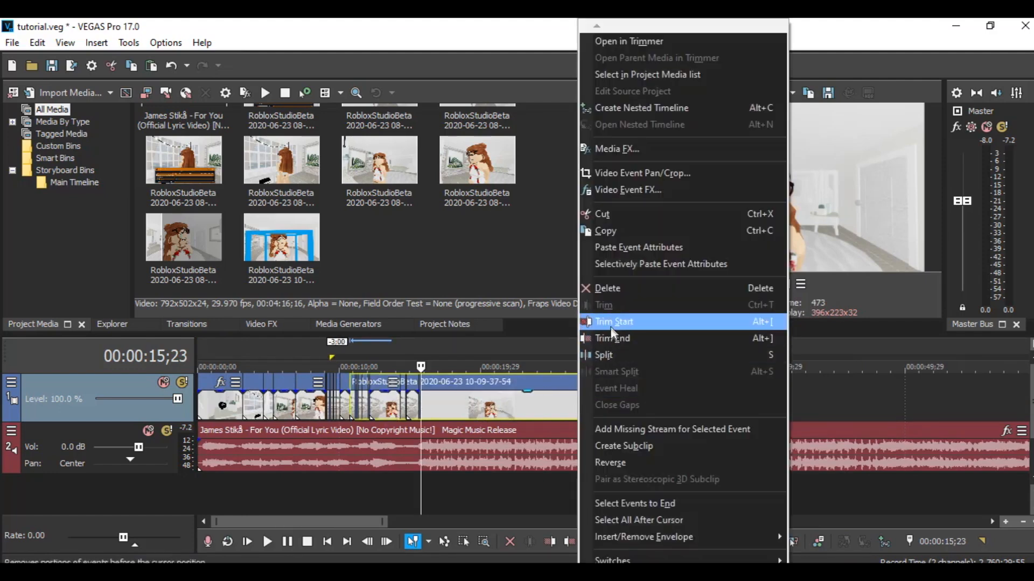
click(611, 323)
- Play back the sequence around 00:00:16 to review the latest cuts
click(749, 283)
click(767, 285)
click(325, 480)
click(748, 283)
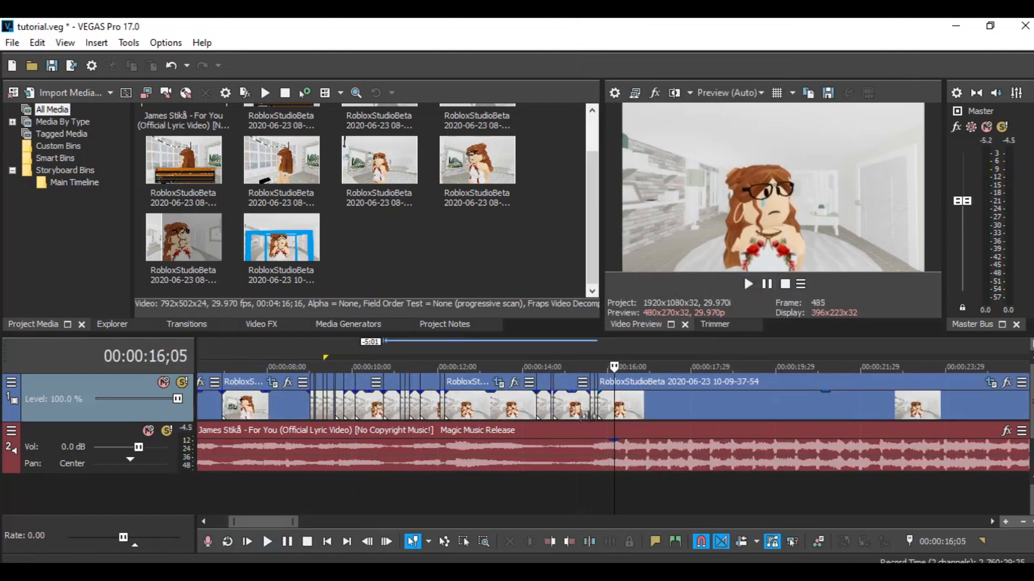
click(748, 283)
click(594, 448)
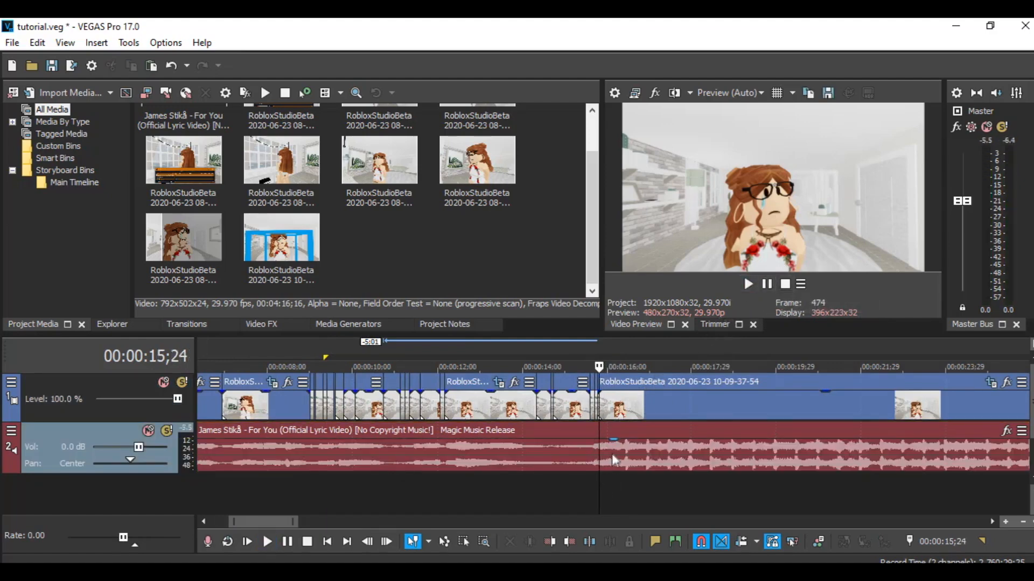
right_click(613, 463)
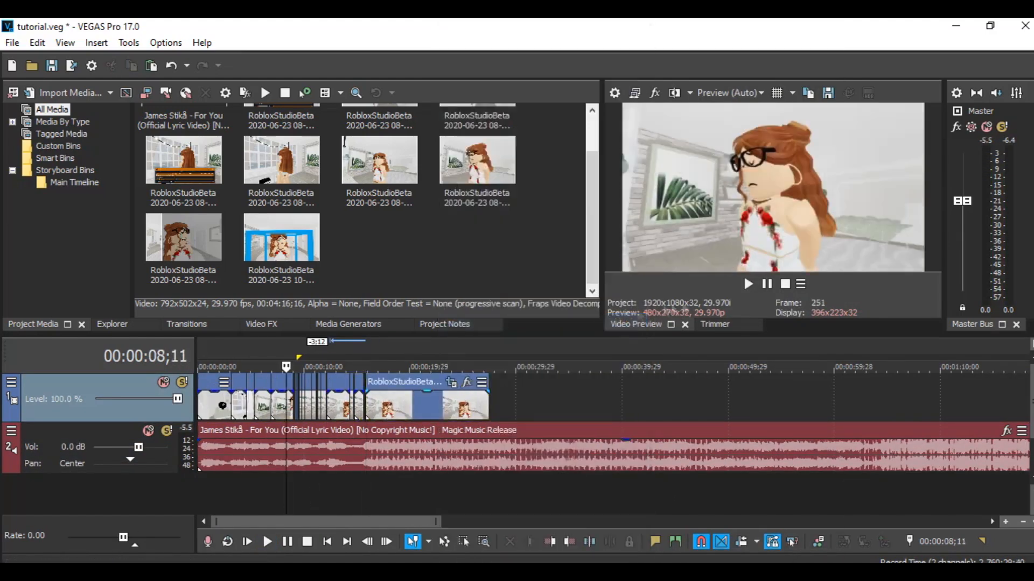
click(749, 284)
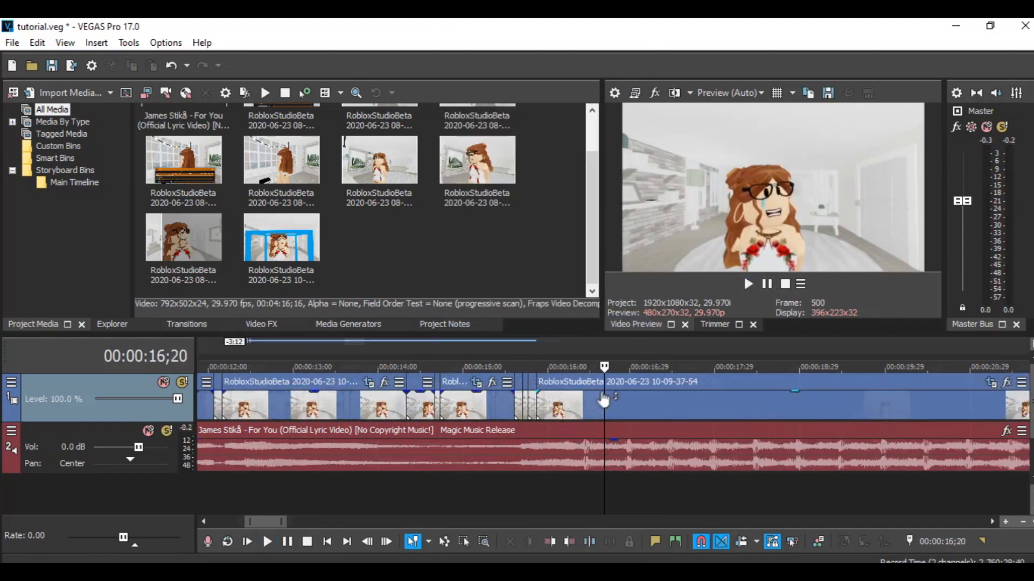
- Trim the start of the last 10-09-37-54 segment, close the gap before it, and trim its end at the cursor
click(518, 488)
drag(539, 462, 550, 462)
right_click(611, 406)
click(649, 322)
mouse_move(610, 413)
mouse_down()
mouse_move(588, 412)
mouse_move(596, 412)
mouse_up()
click(515, 486)
click(748, 284)
right_click(695, 387)
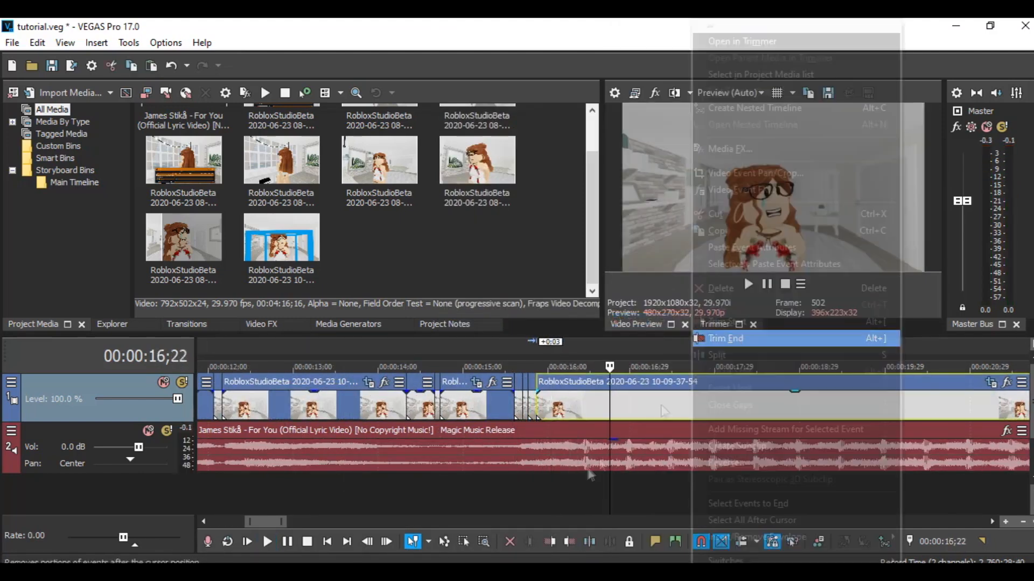
click(754, 337)
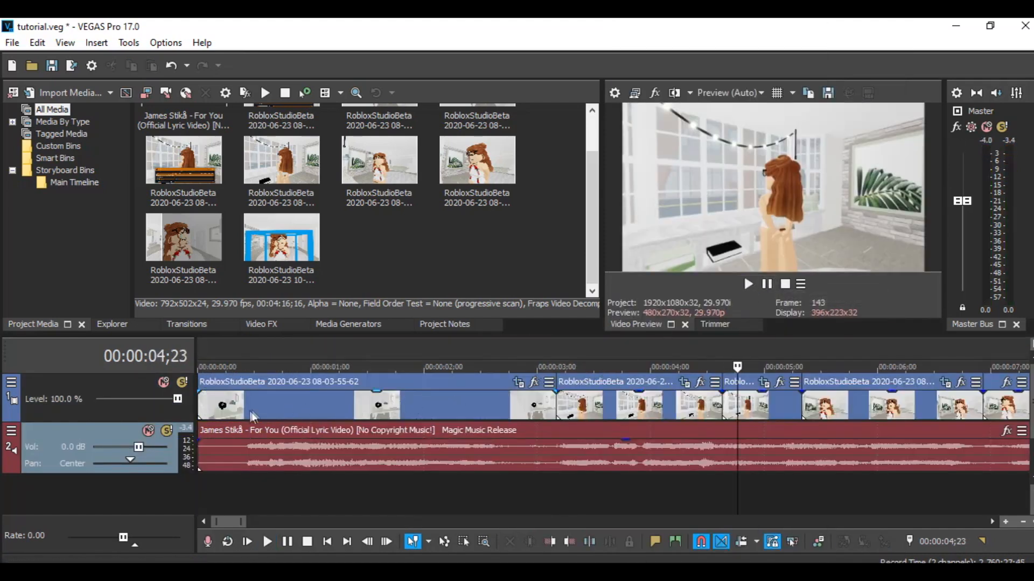
- Insert a velocity envelope on the first 08-03-55-62 clip at the start of the timeline
click(208, 403)
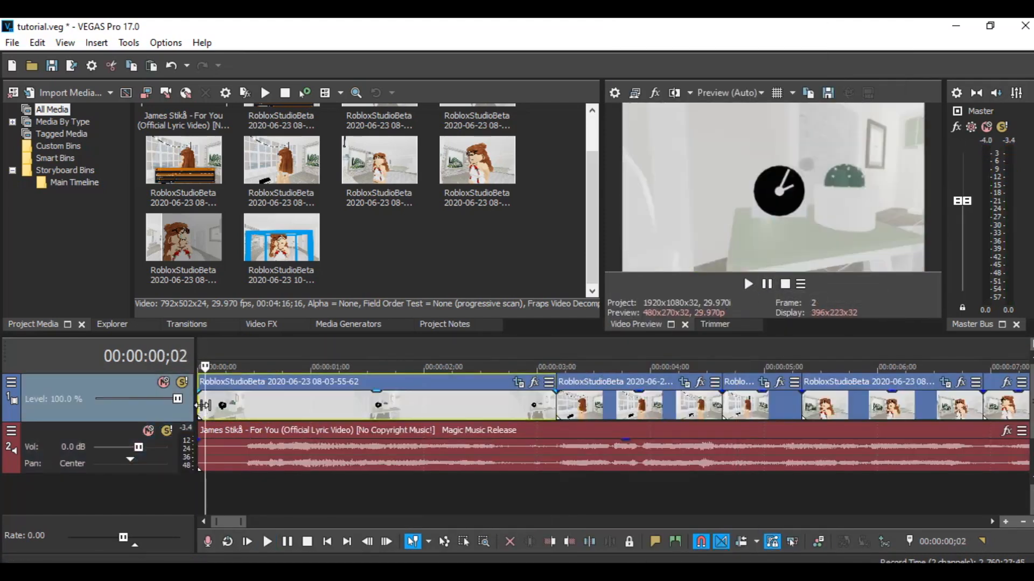
click(203, 405)
right_click(225, 411)
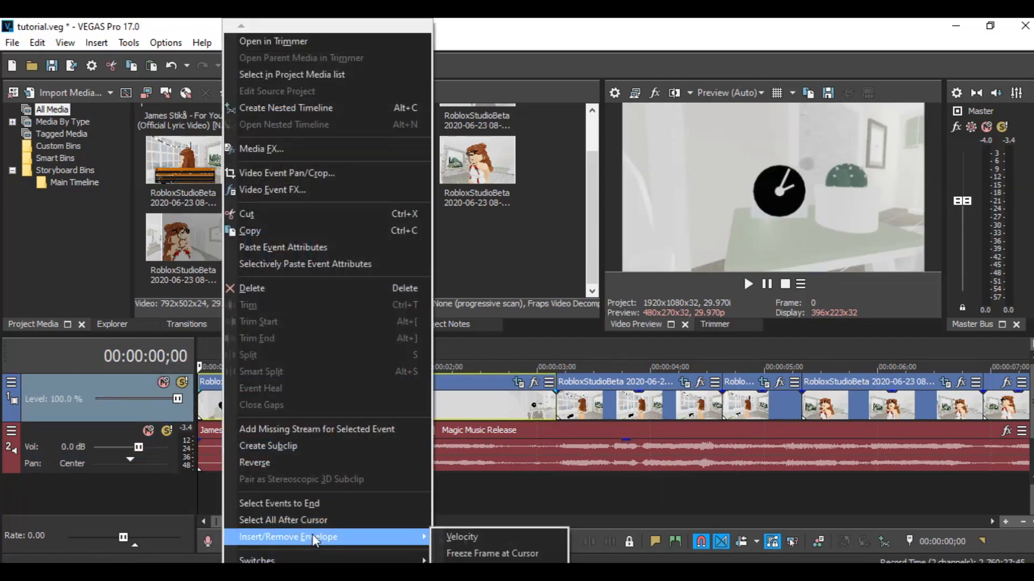
mouse_move(396, 535)
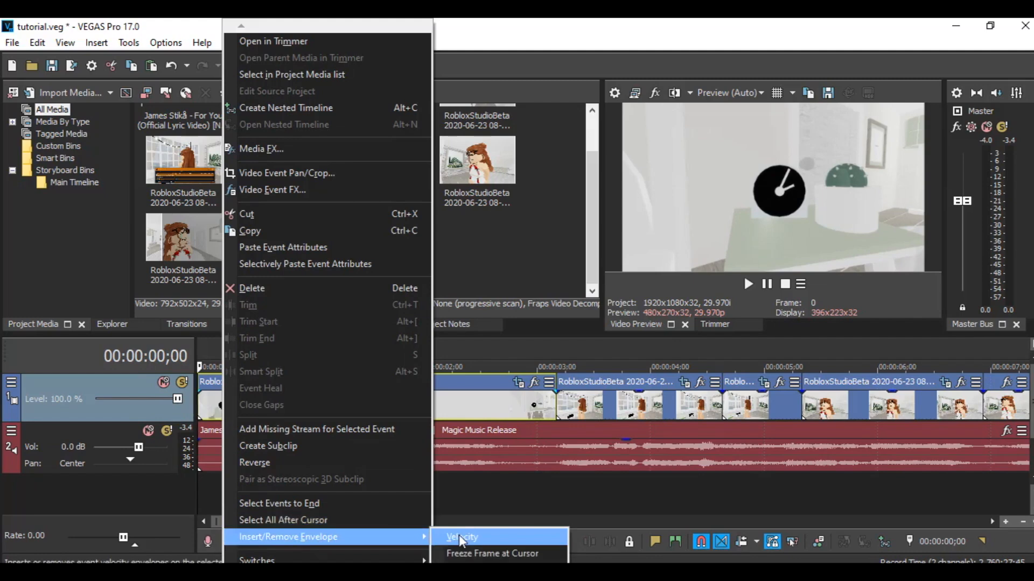
click(461, 539)
- Add three points to the clip's velocity envelope and raise one of them
right_click(211, 416)
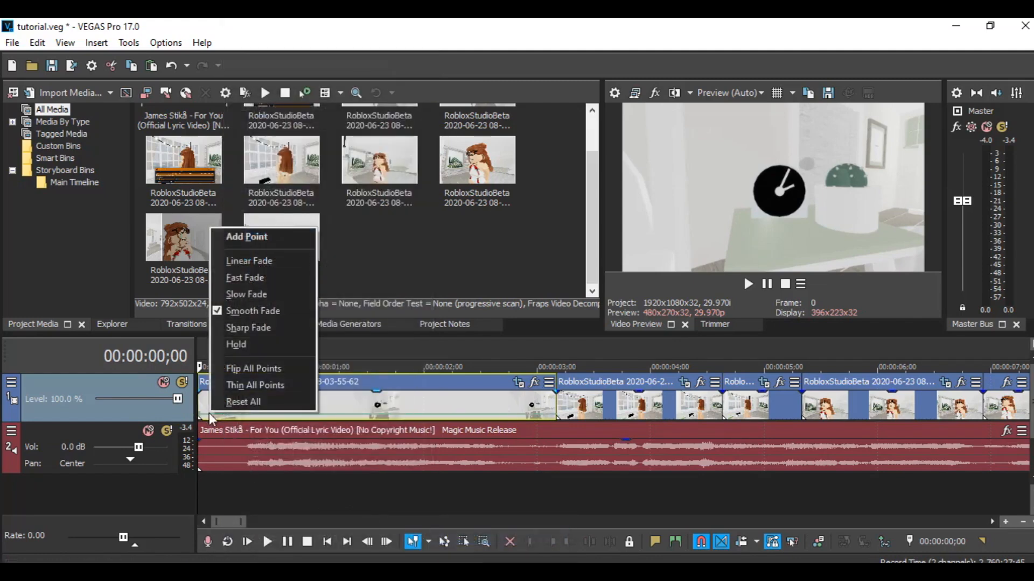
click(771, 288)
click(768, 286)
right_click(289, 415)
click(323, 239)
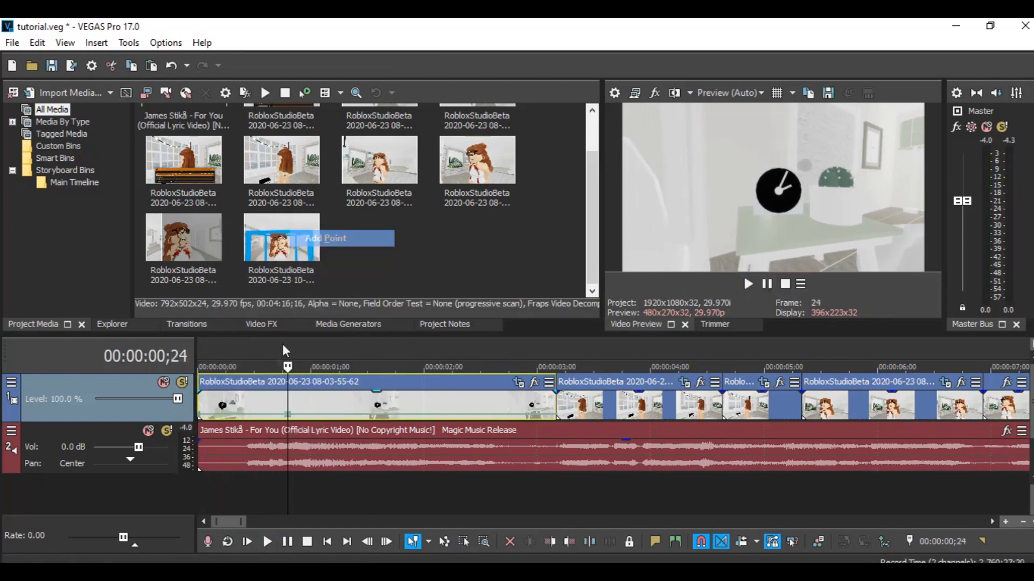
right_click(310, 415)
click(339, 237)
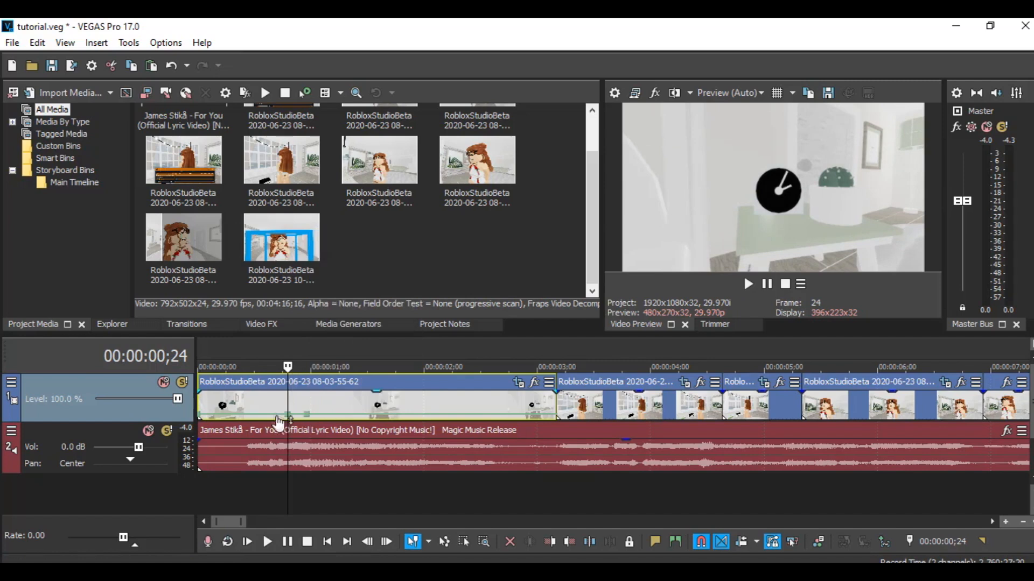
right_click(269, 421)
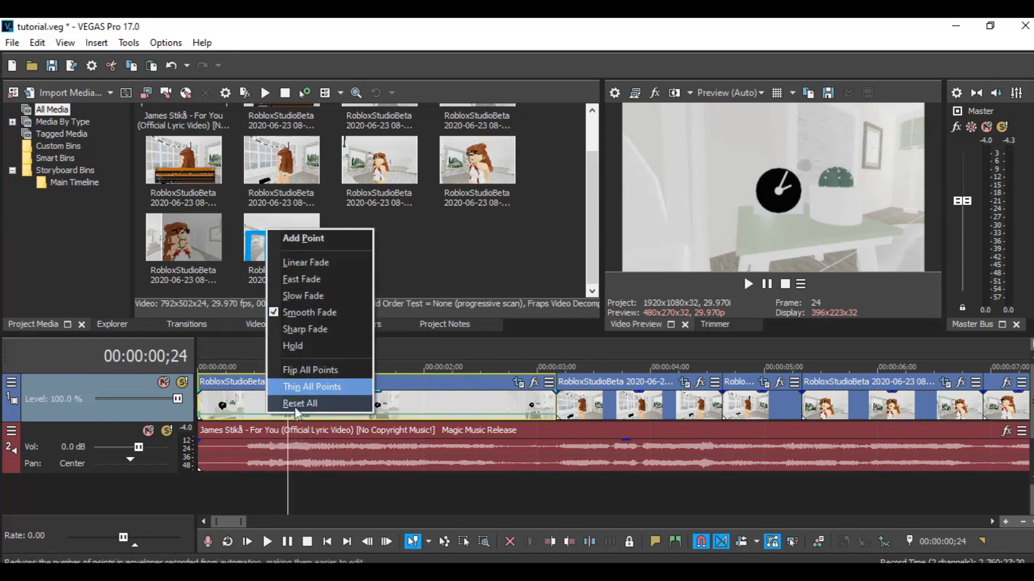
click(299, 243)
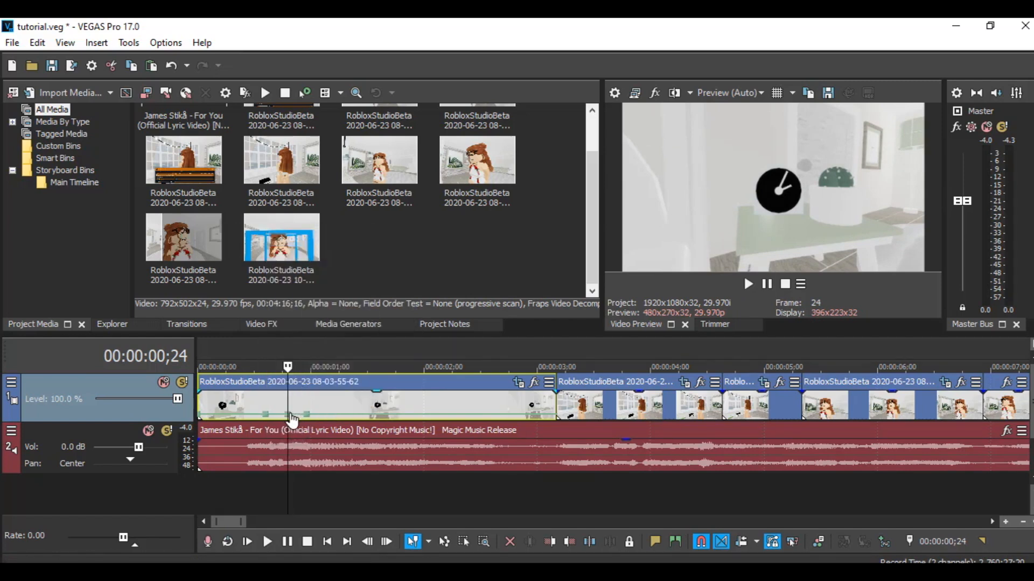
drag(292, 419, 289, 406)
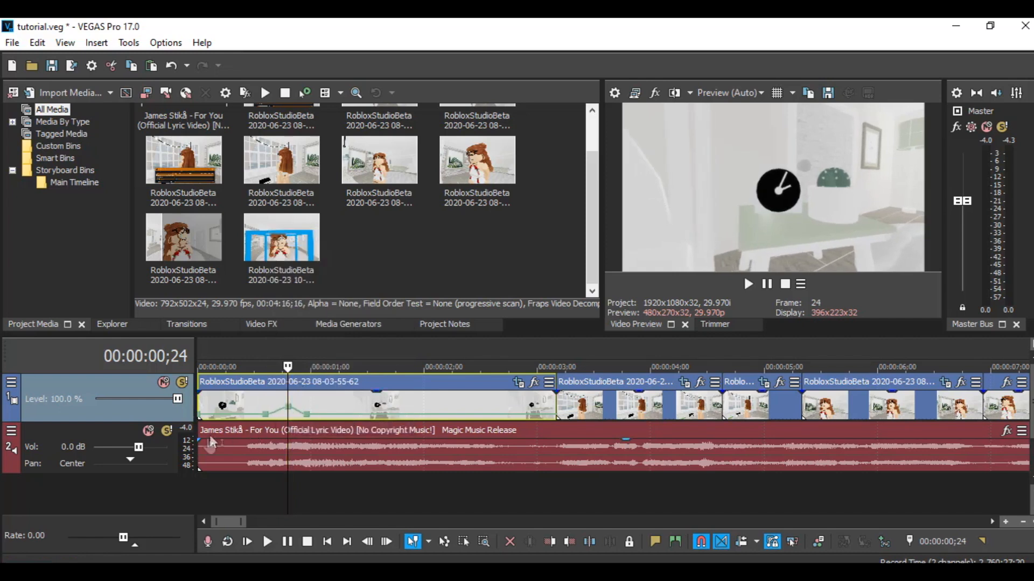
- Raise the velocity envelope point near 00:00:00;28 to about 884%
click(202, 503)
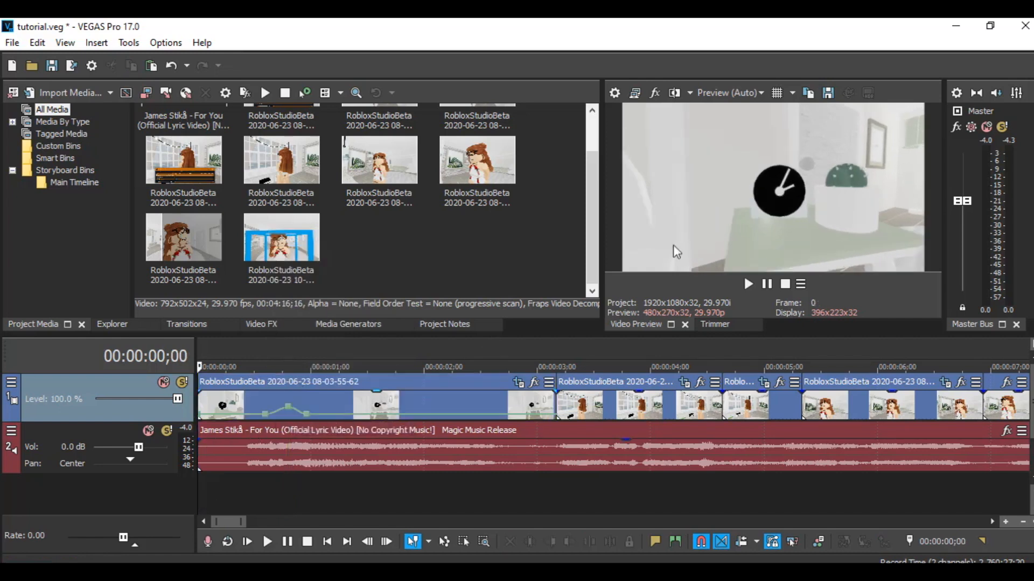
click(765, 284)
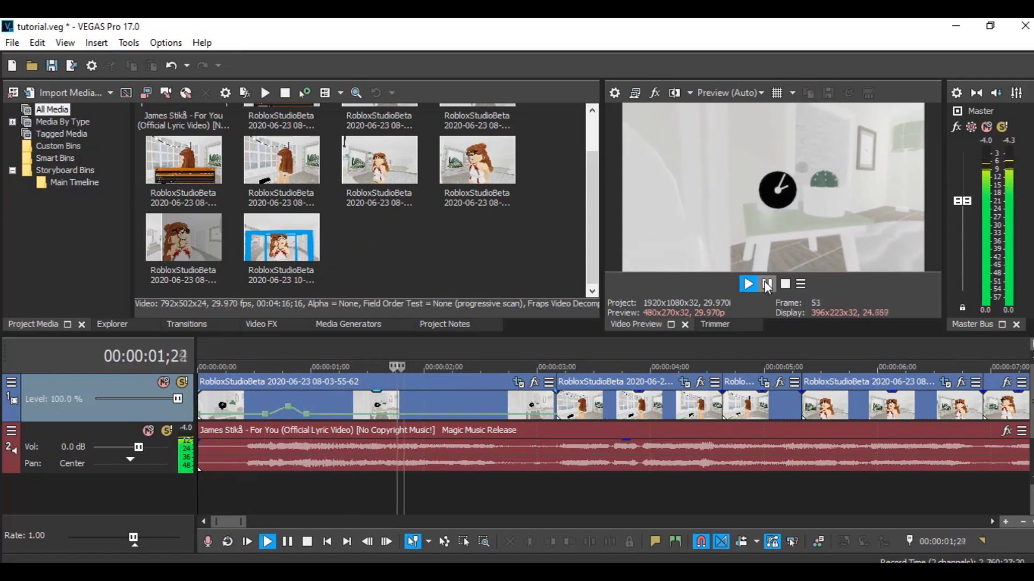
click(767, 284)
drag(291, 411, 312, 399)
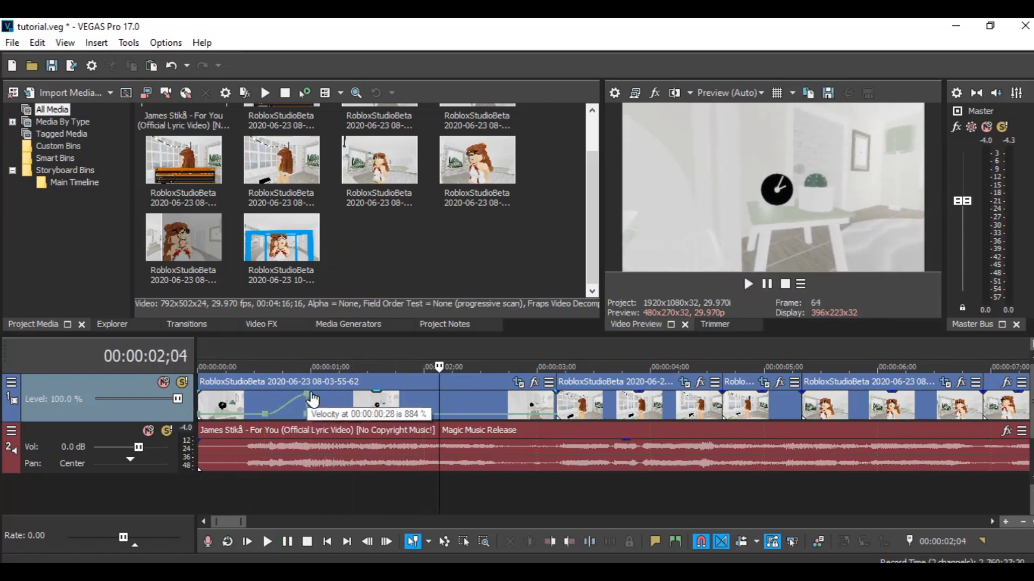
- Play the start of the sequence repeatedly to review the speed ramp
click(206, 498)
click(767, 285)
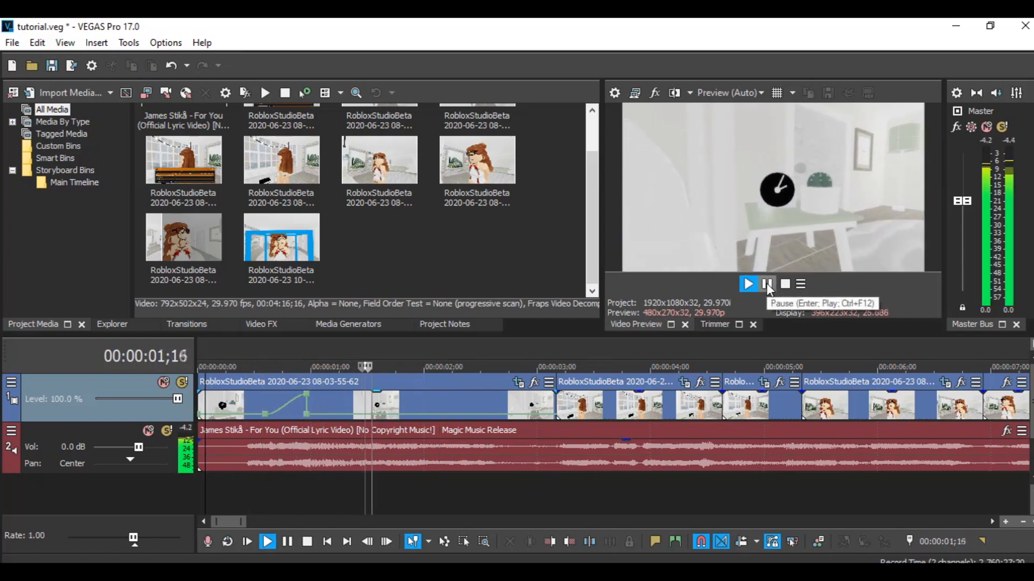
click(767, 284)
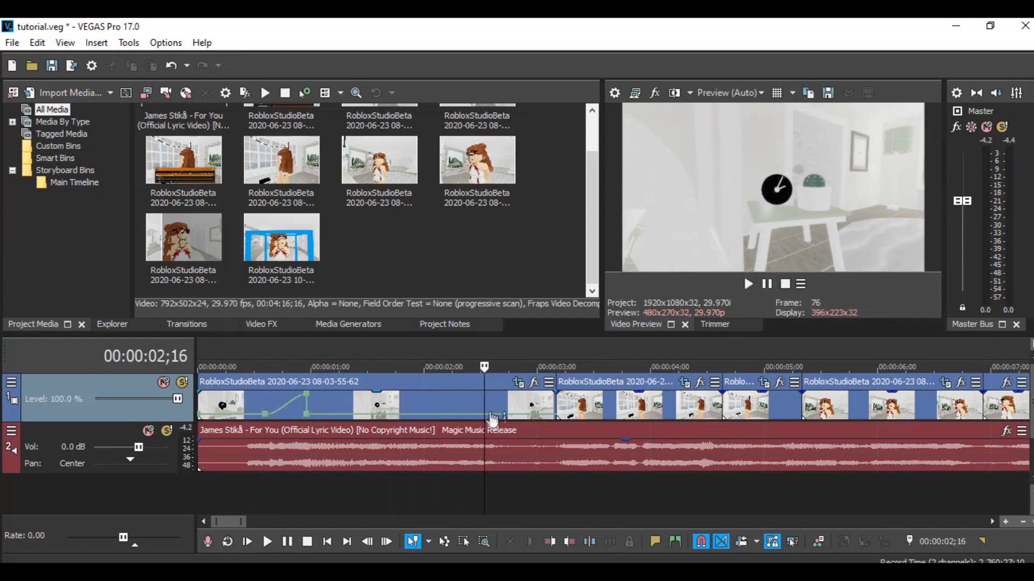
click(756, 285)
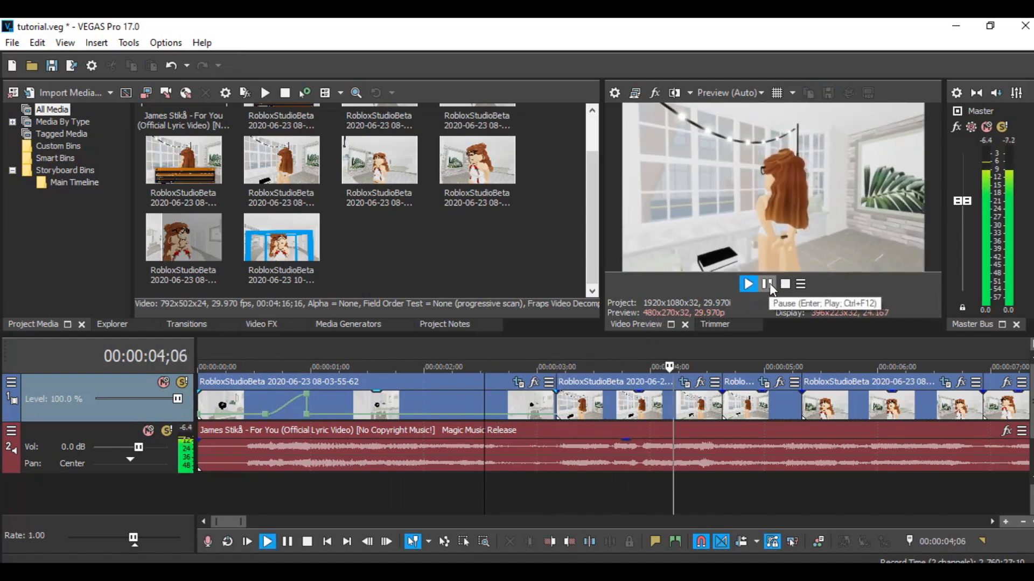
click(769, 285)
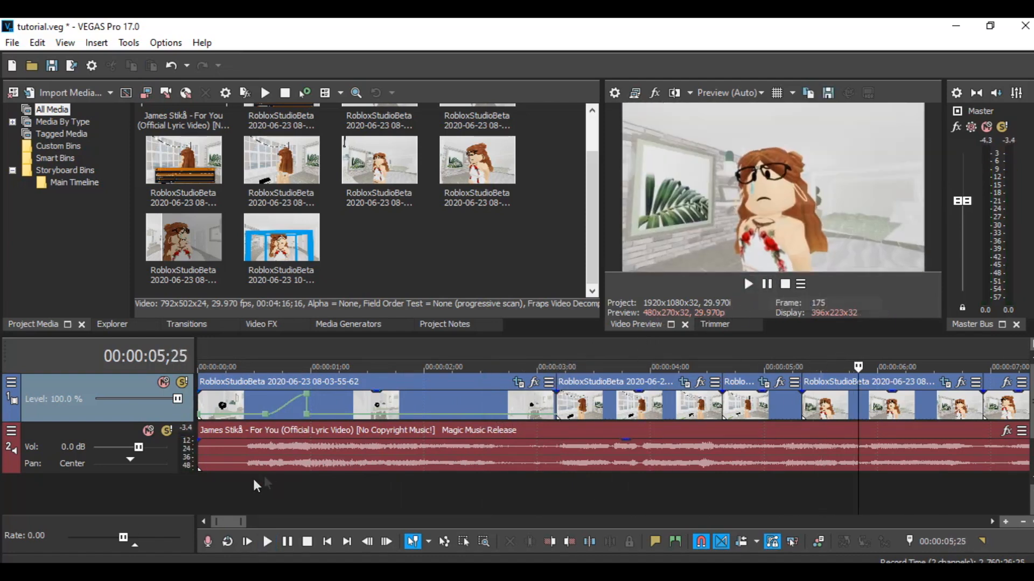
click(207, 496)
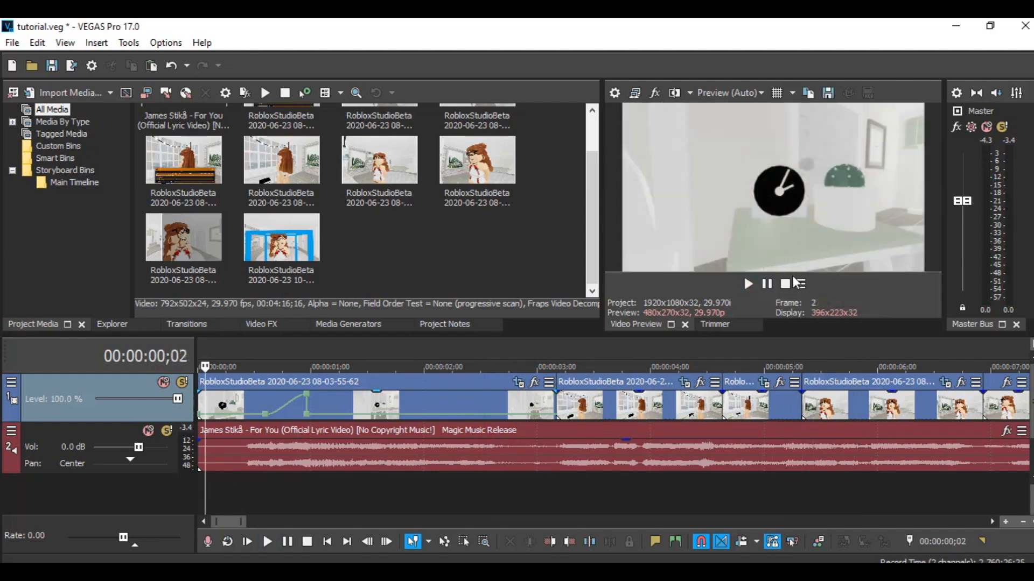
click(761, 286)
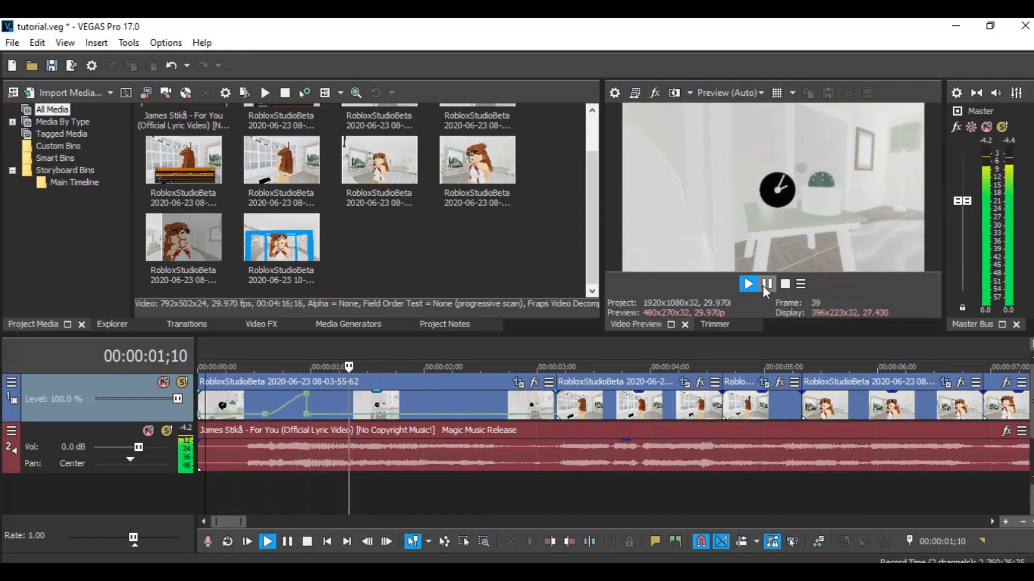
click(767, 285)
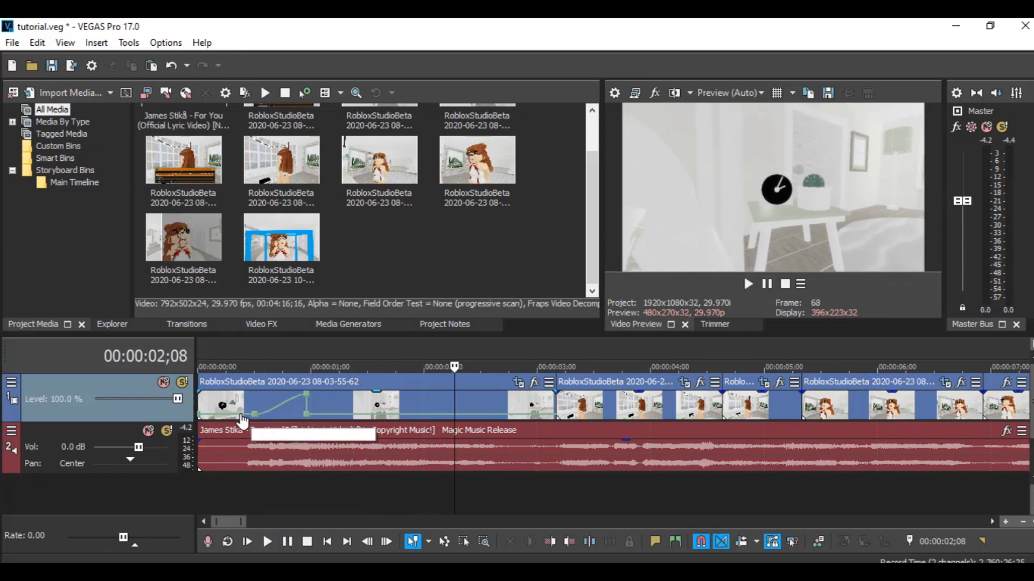
- Play the opening of the timeline once more and zoom the timeline out to show the whole project
click(231, 491)
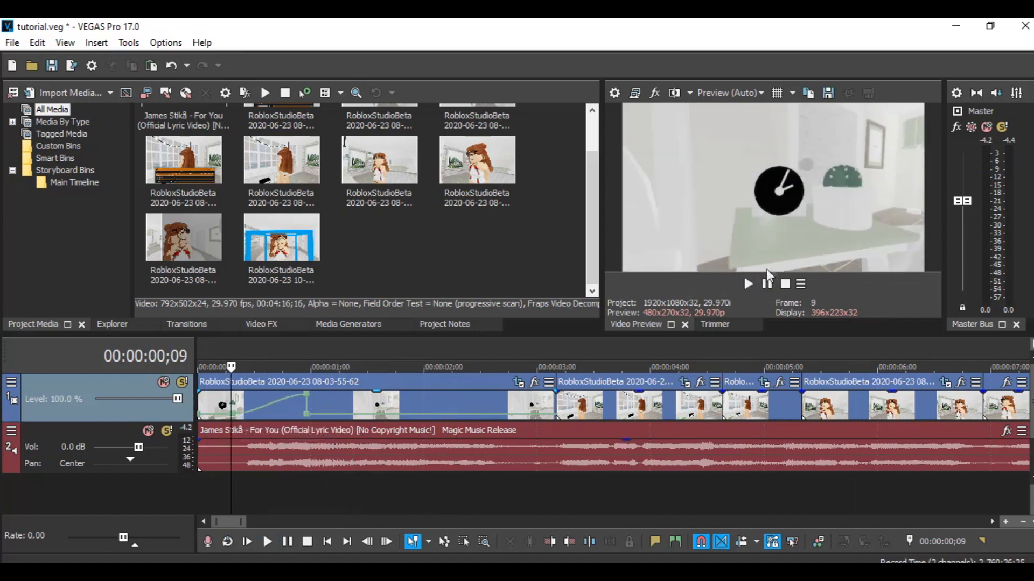
click(767, 285)
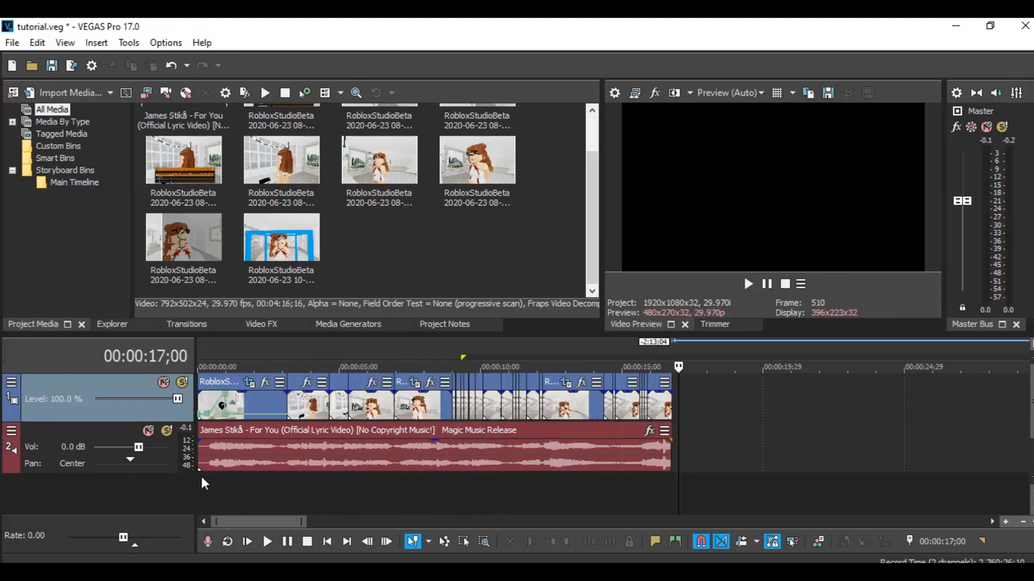
click(201, 474)
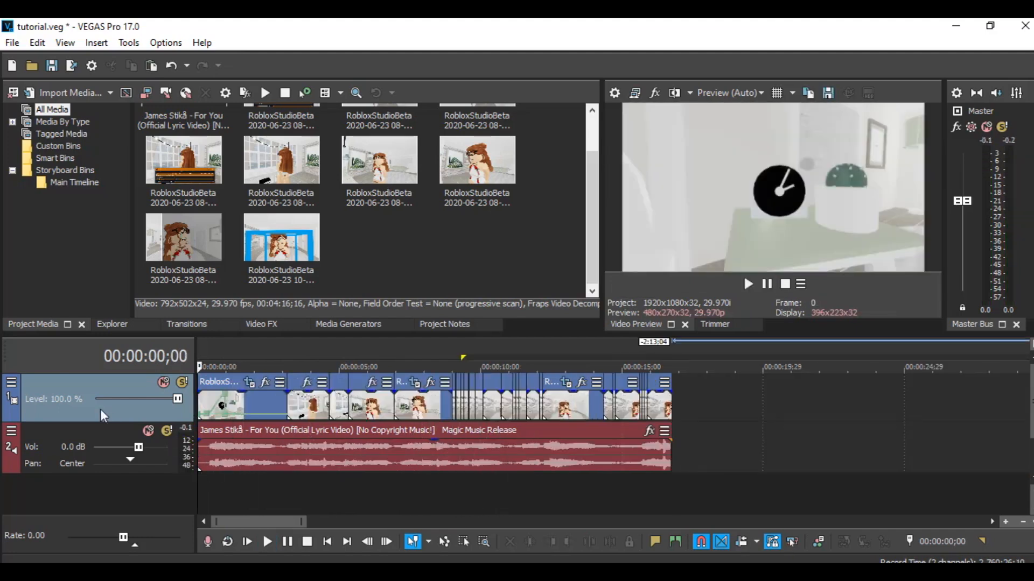
- Insert a new video track and place a white Solid Color media generator event on it
right_click(101, 409)
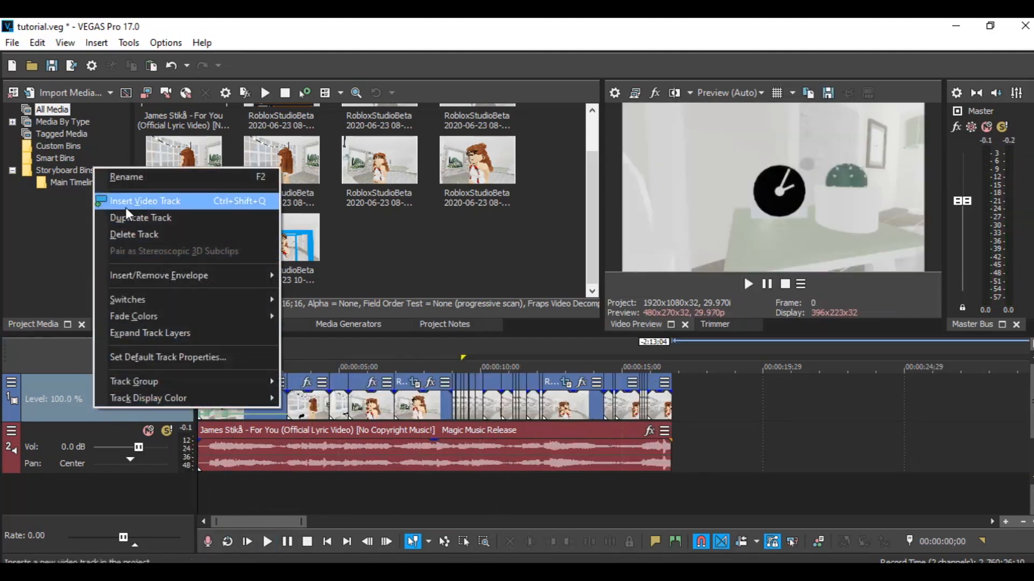
click(145, 200)
click(349, 325)
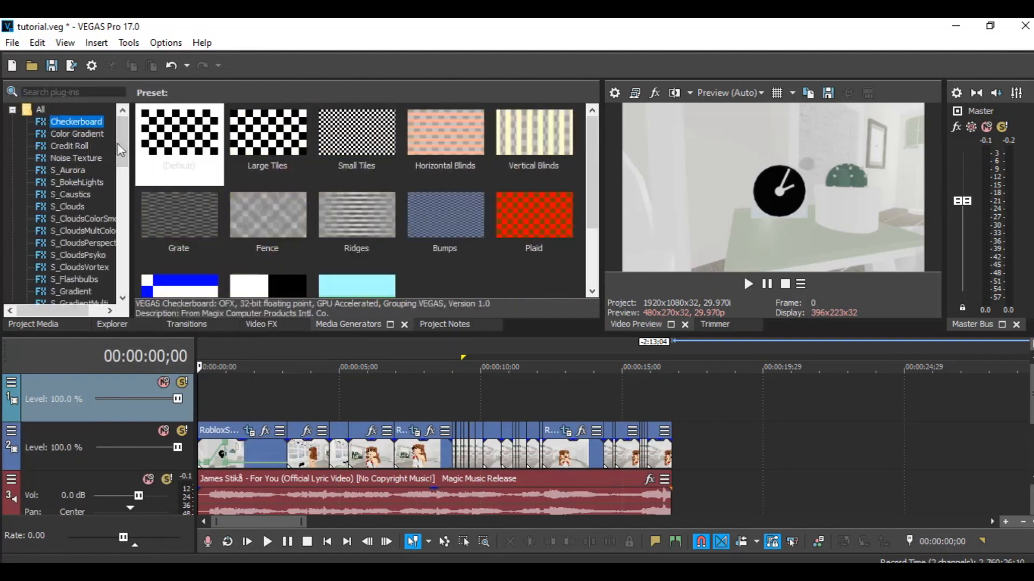
drag(122, 149, 118, 261)
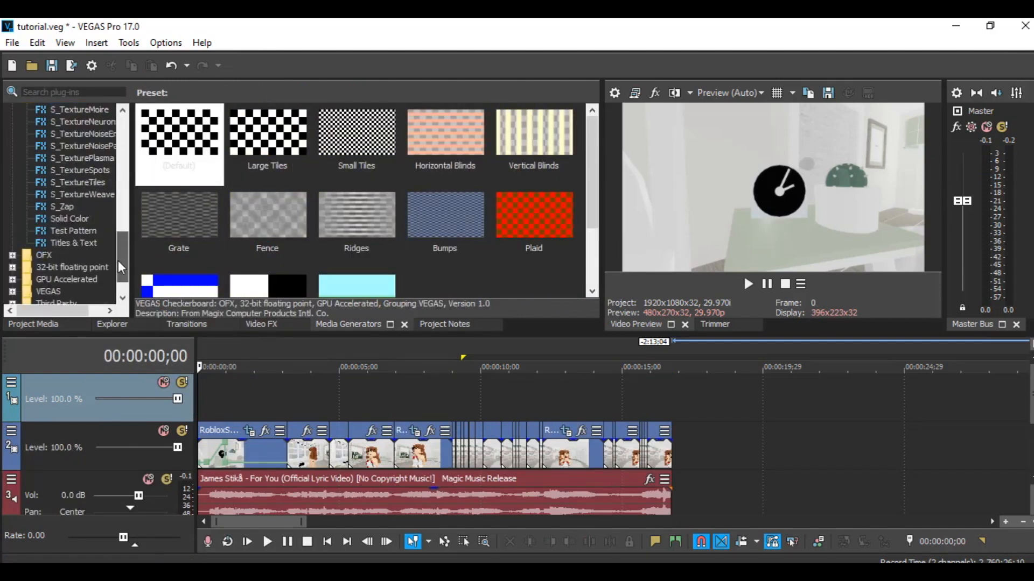
click(70, 220)
drag(180, 137, 477, 383)
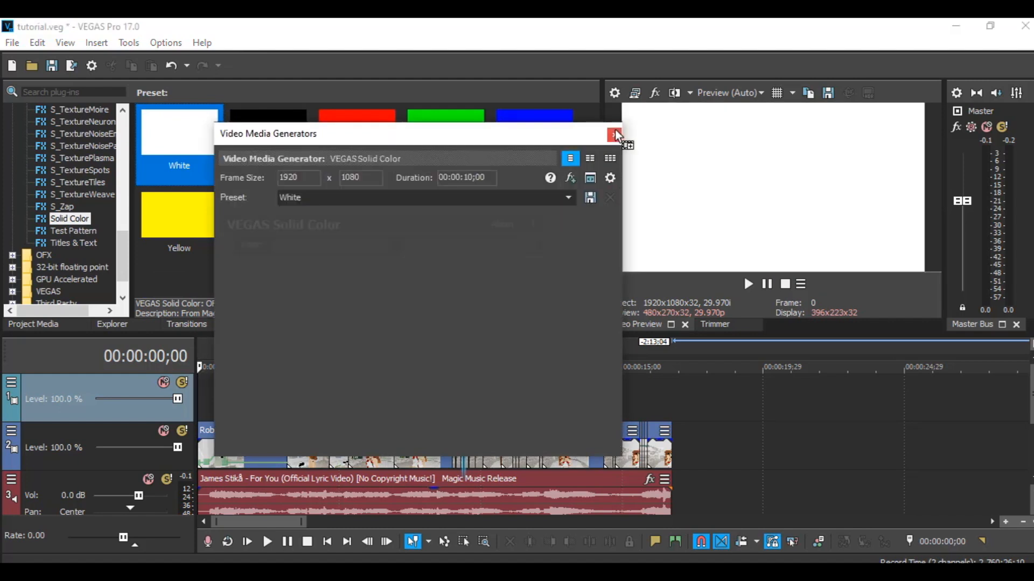
click(614, 132)
- Extend the white solid event to the end of the footage and set its track's compositing mode to Multiply (Mask)
drag(514, 397, 672, 400)
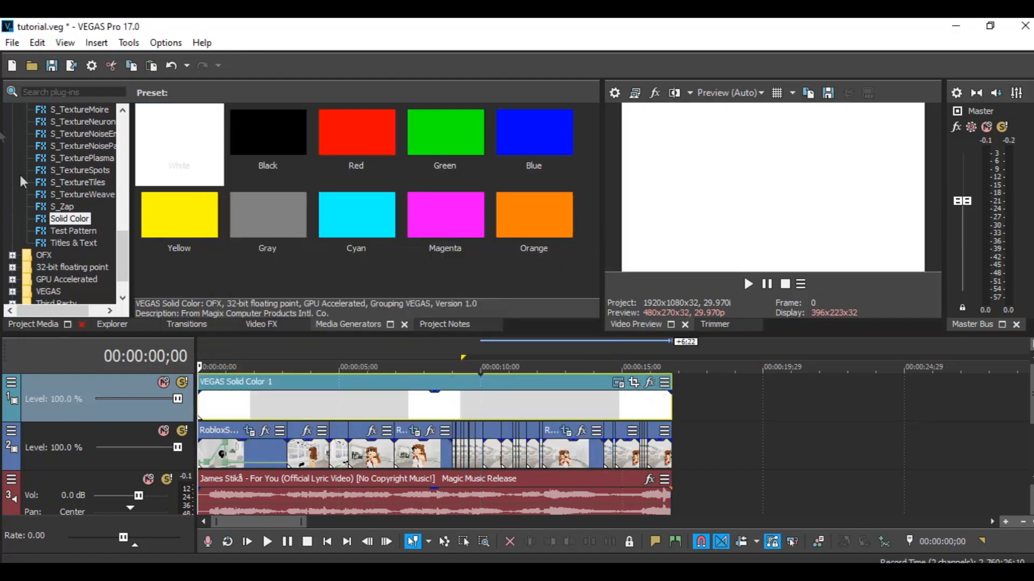
click(51, 66)
right_click(7, 386)
mouse_move(64, 291)
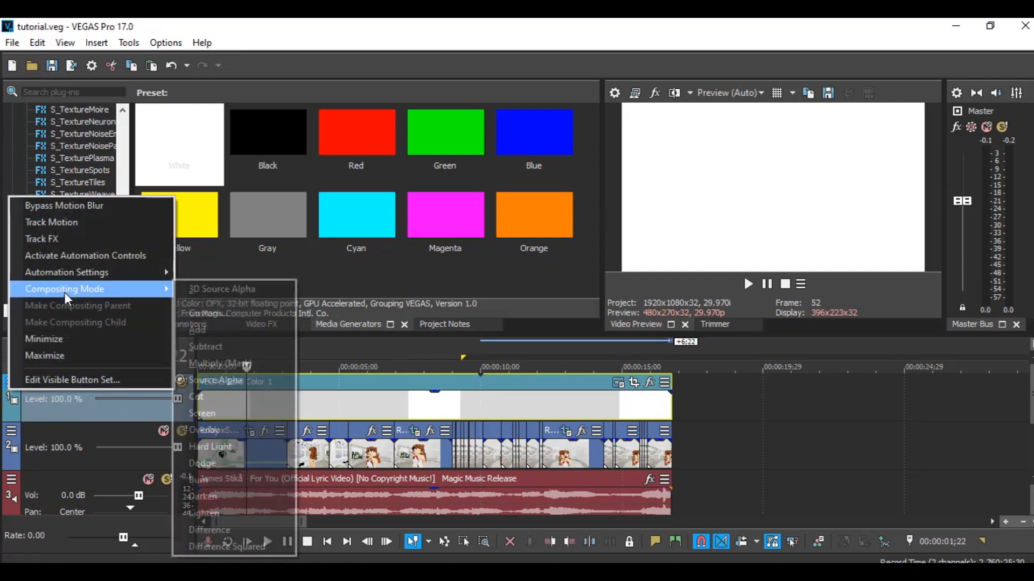
click(218, 363)
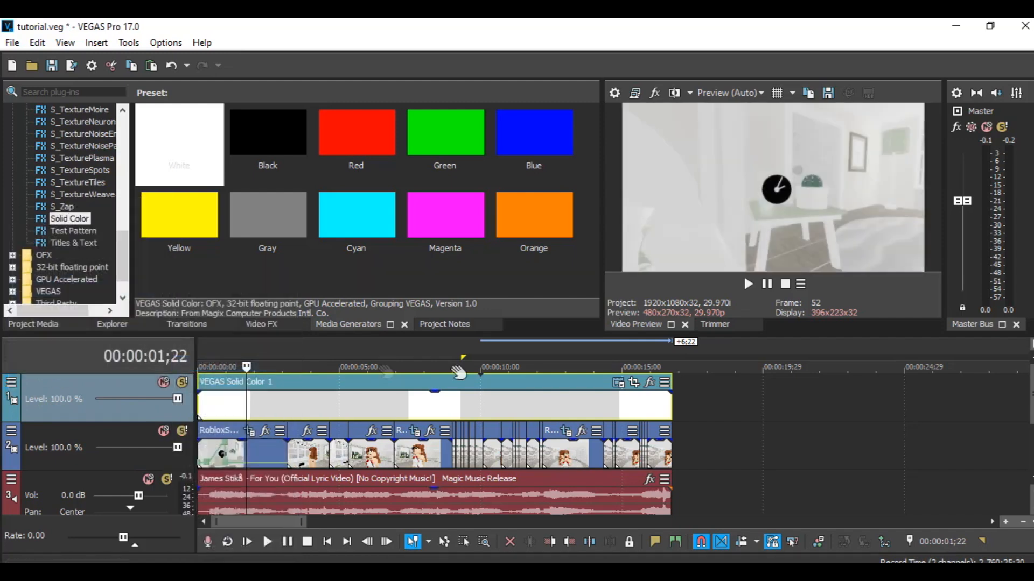
- In the solid event's Pan/Crop, unlock the aspect ratio and reduce its height to about 757 to form letterbox bars
click(634, 386)
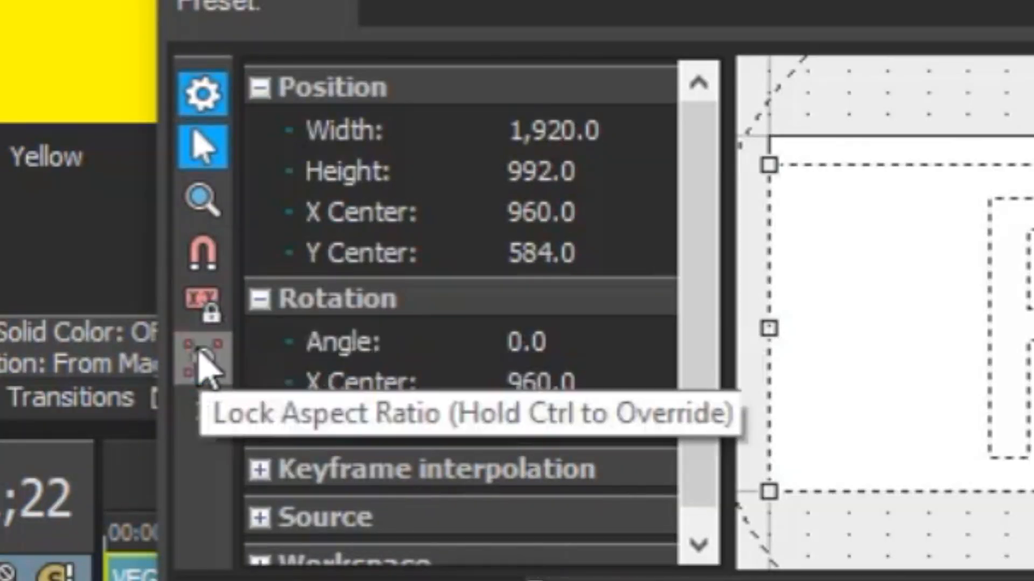
click(207, 383)
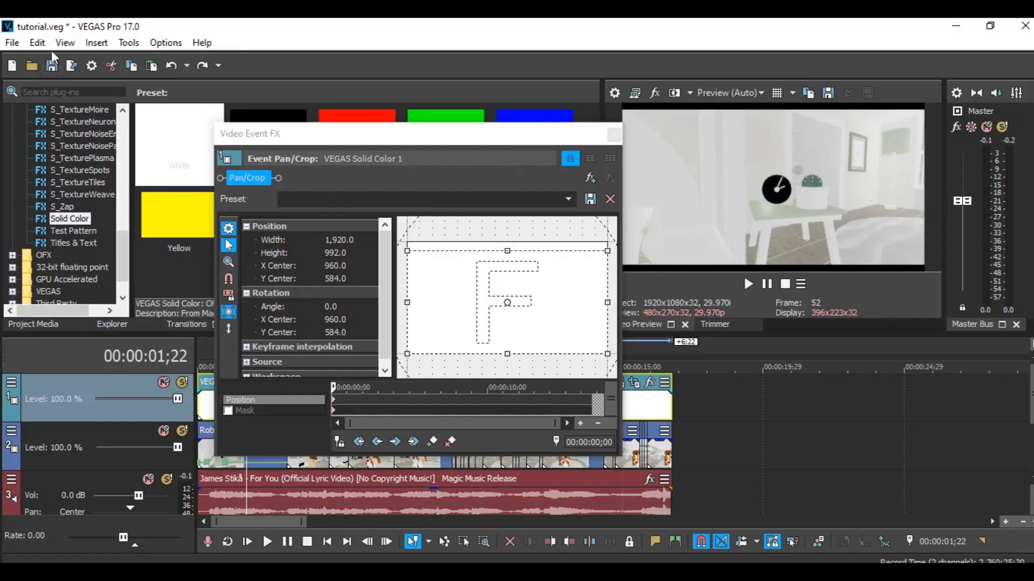
click(37, 42)
click(63, 60)
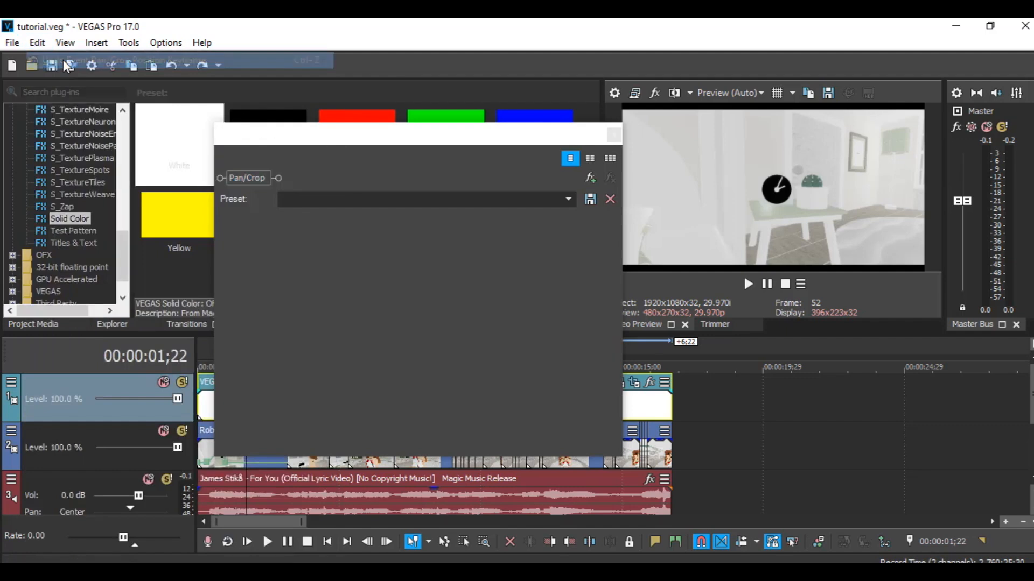
drag(512, 240, 518, 257)
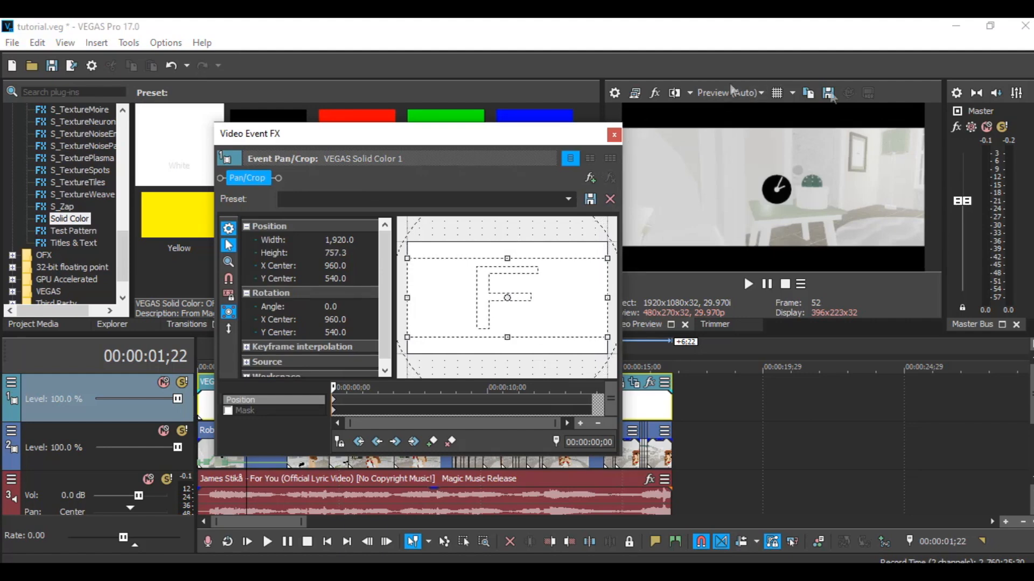
click(615, 136)
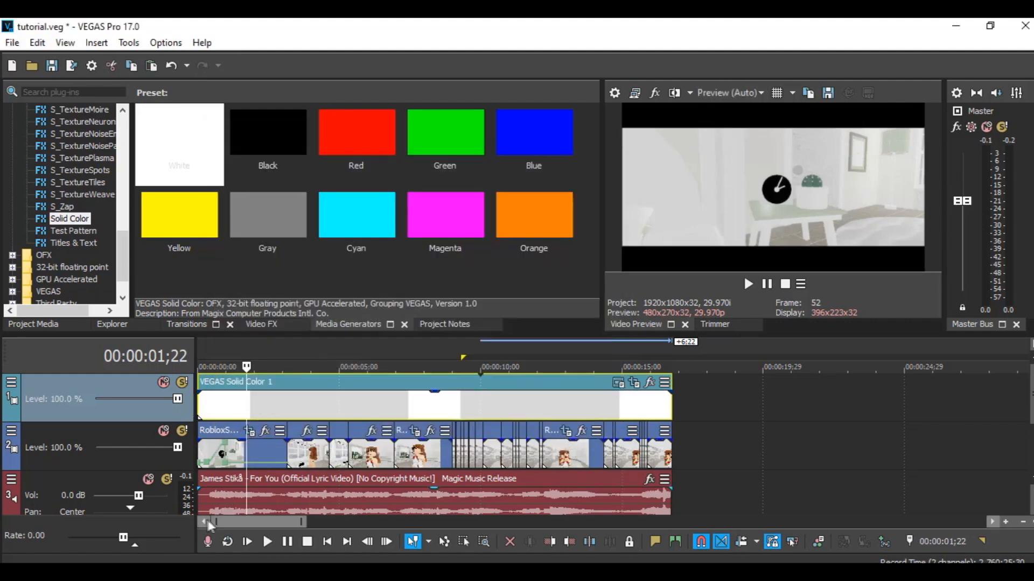
- Play the sequence from the start to preview the letterbox bars
click(201, 494)
click(749, 283)
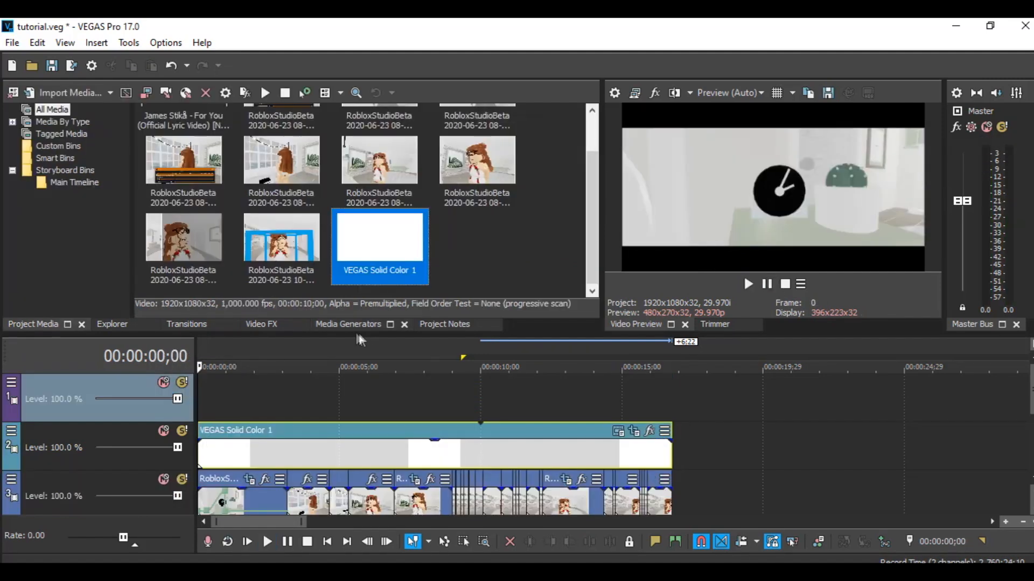
- Add a default Titles & Text event at the start of the timeline on a new top track and select its sample text
click(348, 324)
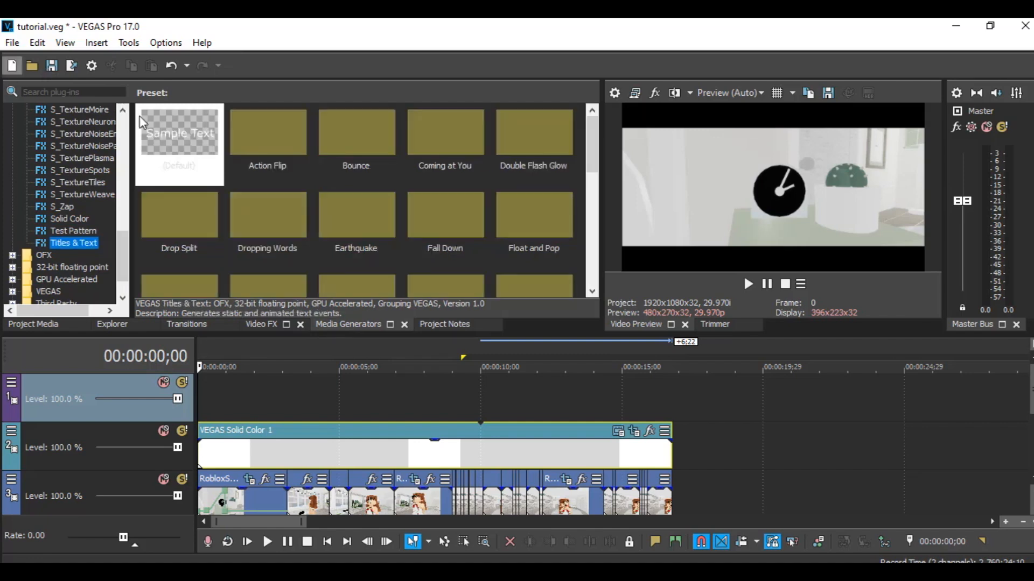
drag(154, 118, 235, 360)
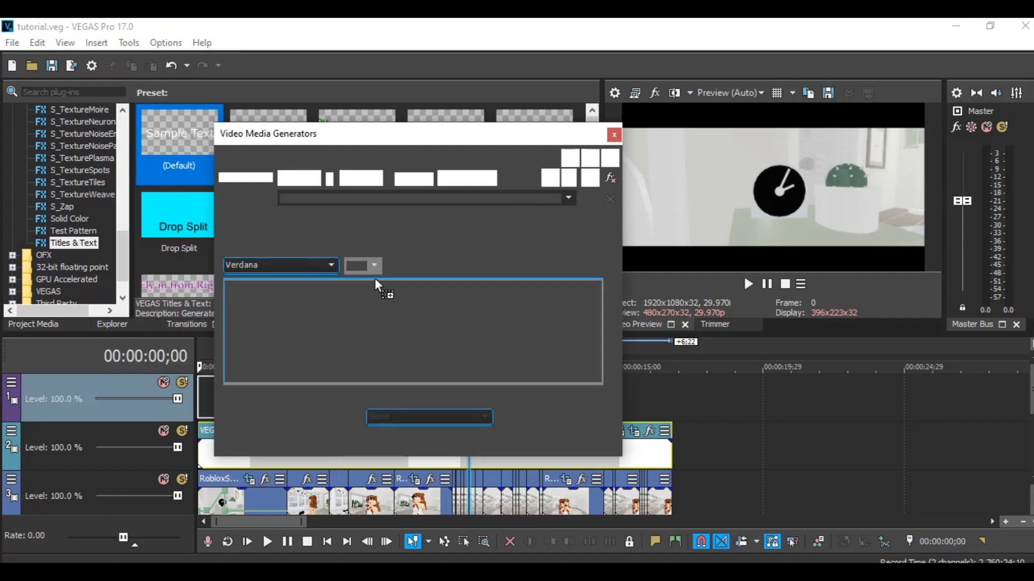
double_click(377, 286)
key(ctrl+a)
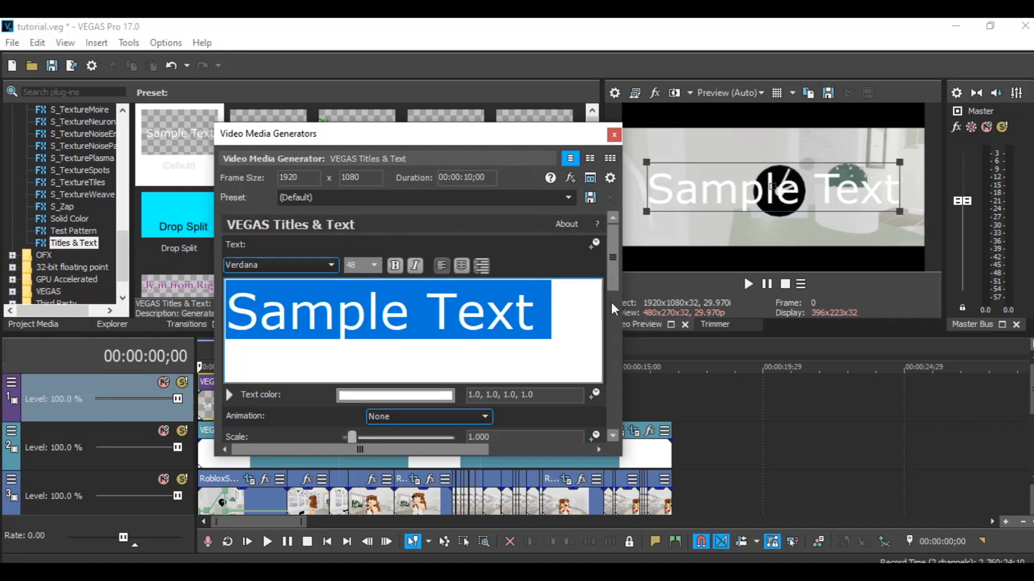
- Move the title to the top centre of the frame and scale it down to about 0.357 at location 0.50, 0.93
scroll(611, 289, down, 3)
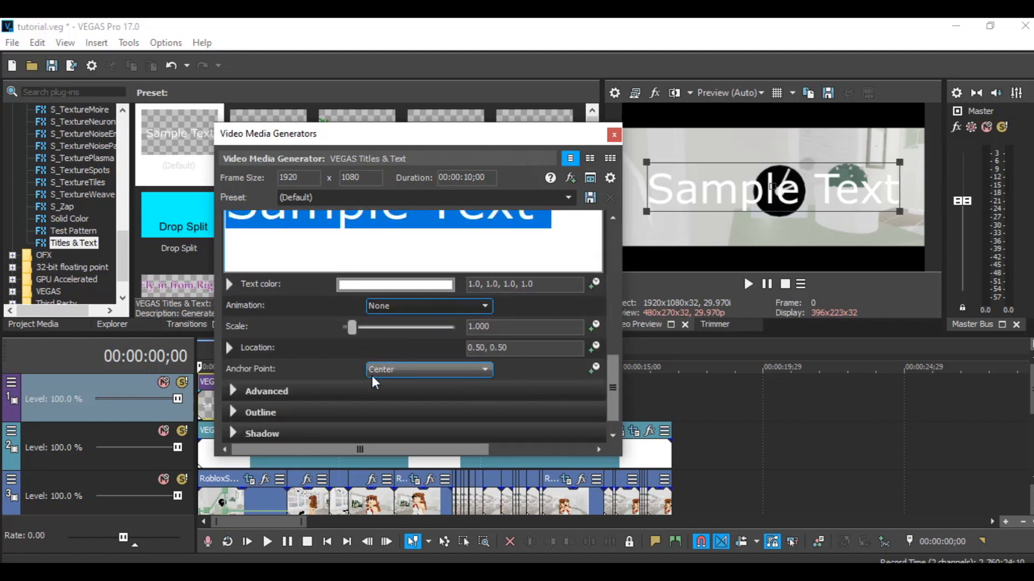
drag(750, 183, 750, 116)
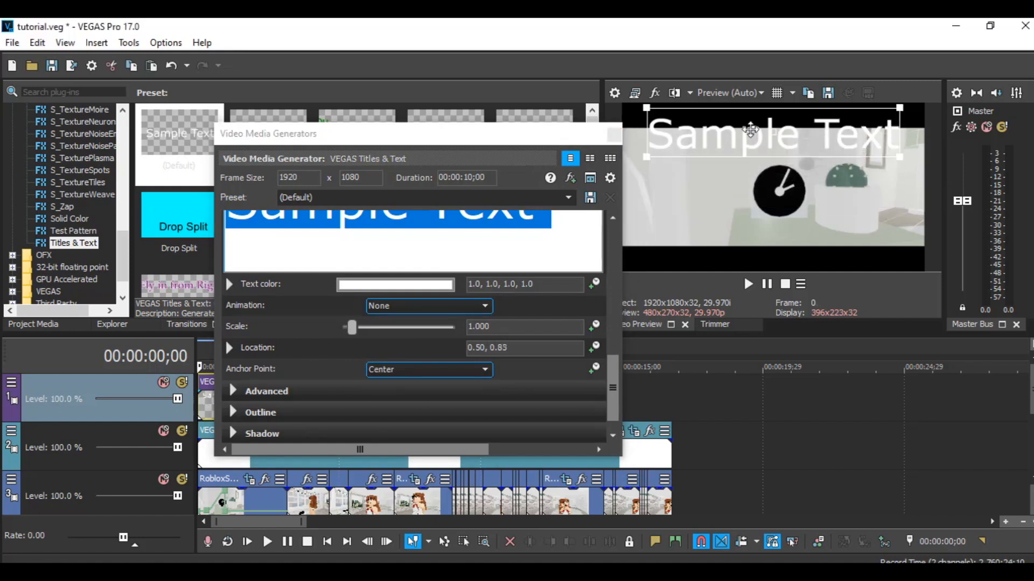
drag(899, 152, 806, 124)
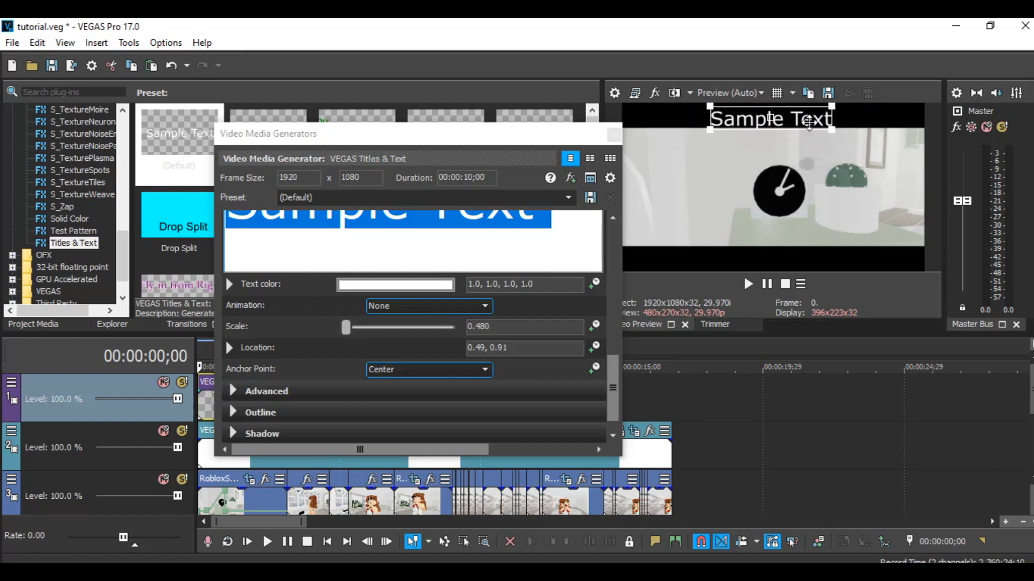
drag(833, 129, 813, 127)
click(480, 346)
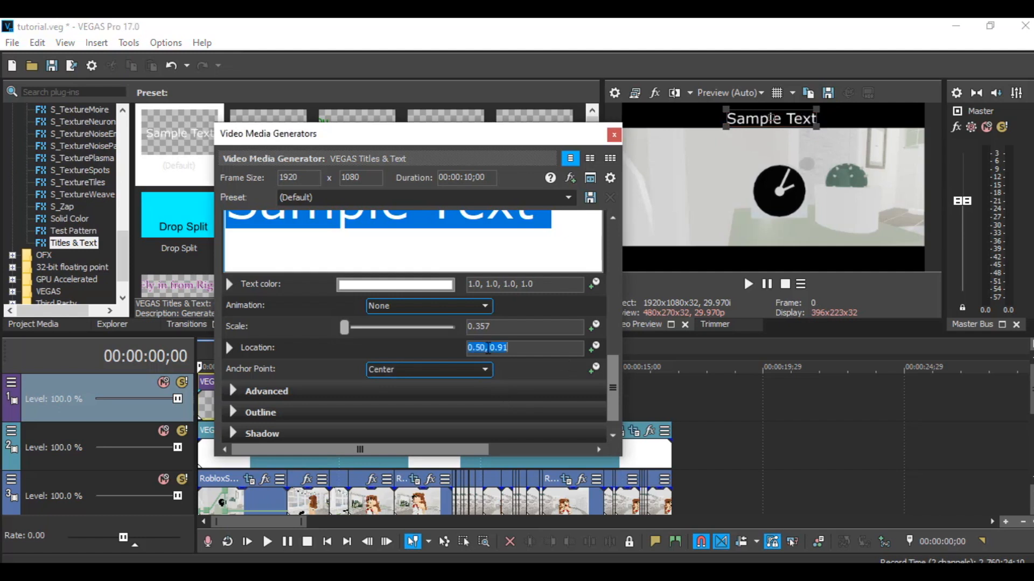
click(789, 116)
drag(789, 117, 789, 113)
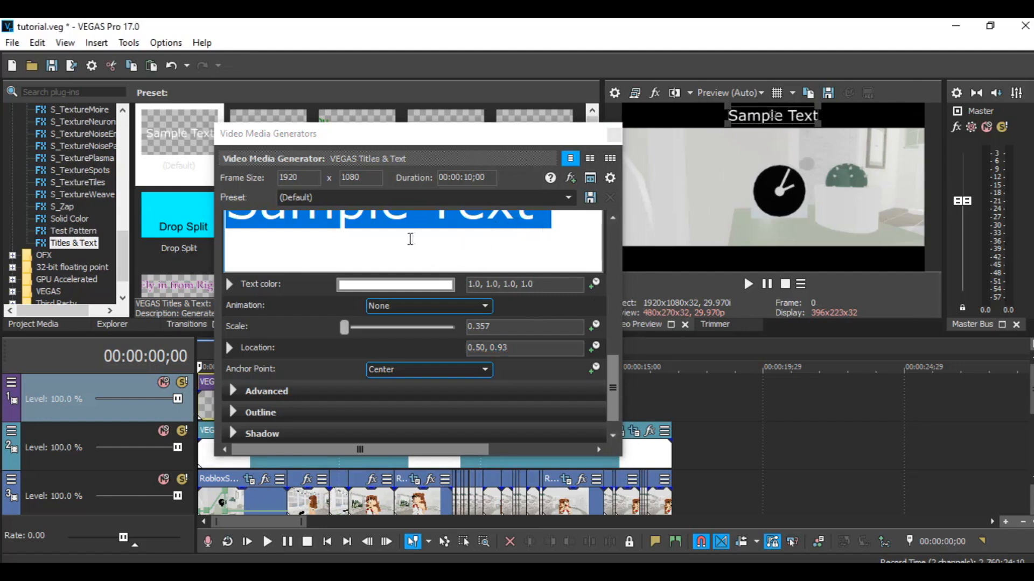
- Save the current title settings as a preset named MV text
click(390, 197)
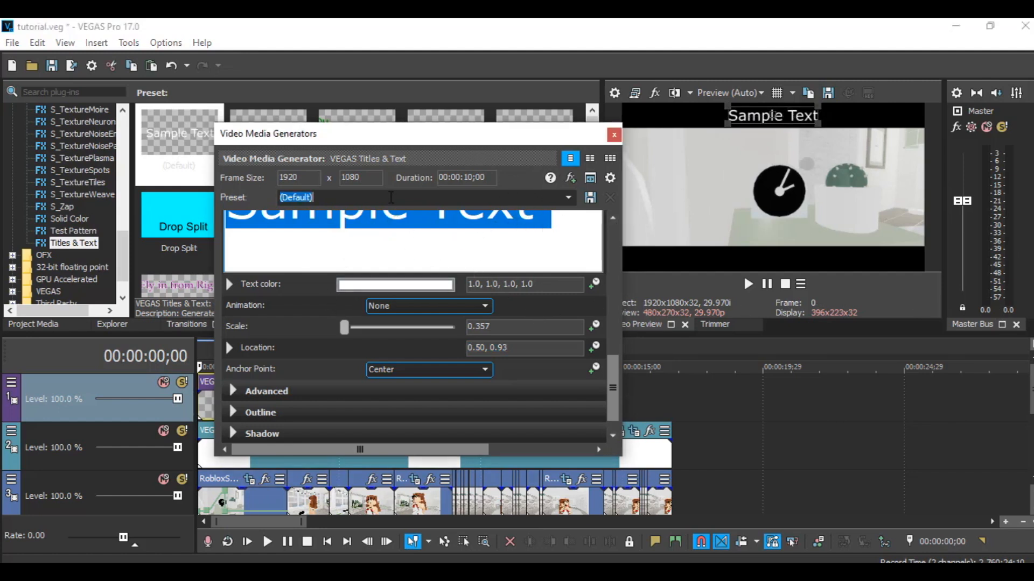
scroll(613, 340, up, 3)
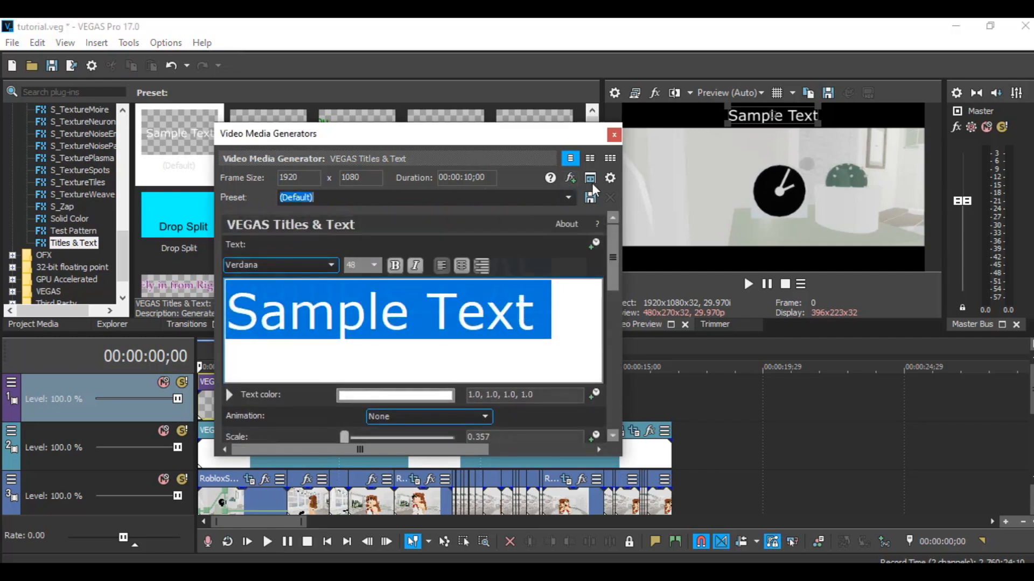
click(566, 198)
click(563, 198)
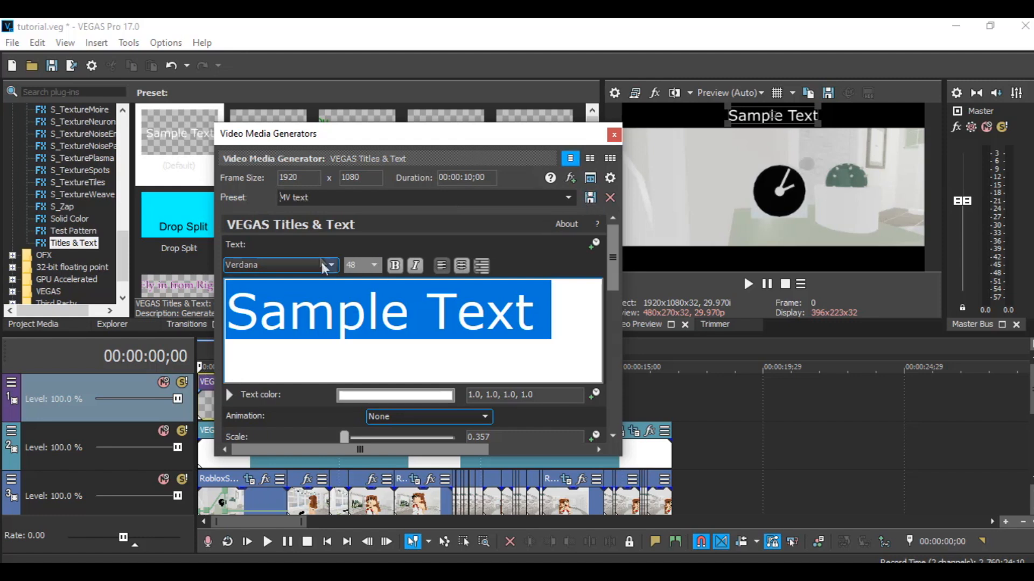
- Replace the title text with the lyric line 'Time is running out' copied from the WordPad document
click(284, 265)
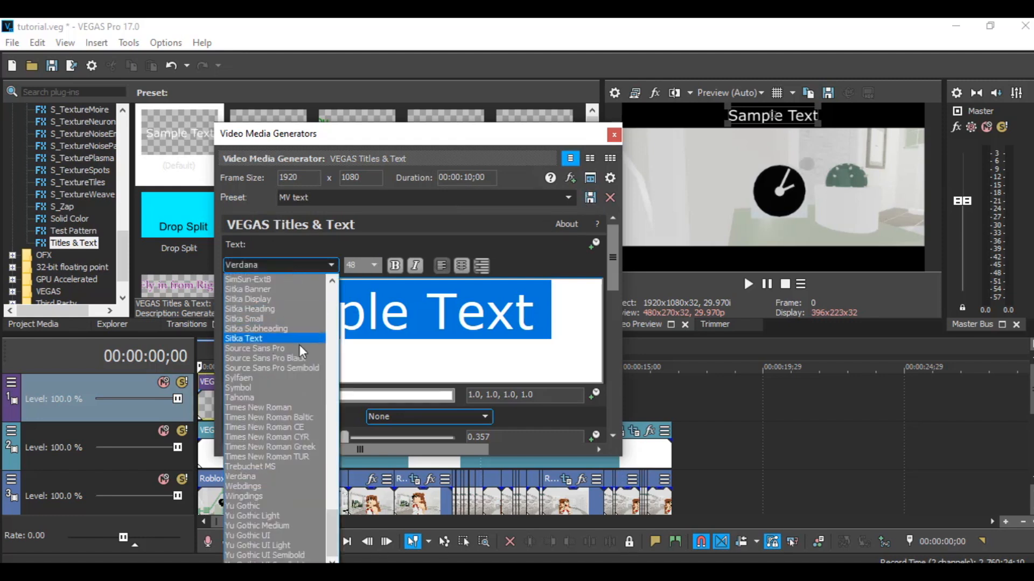
click(280, 417)
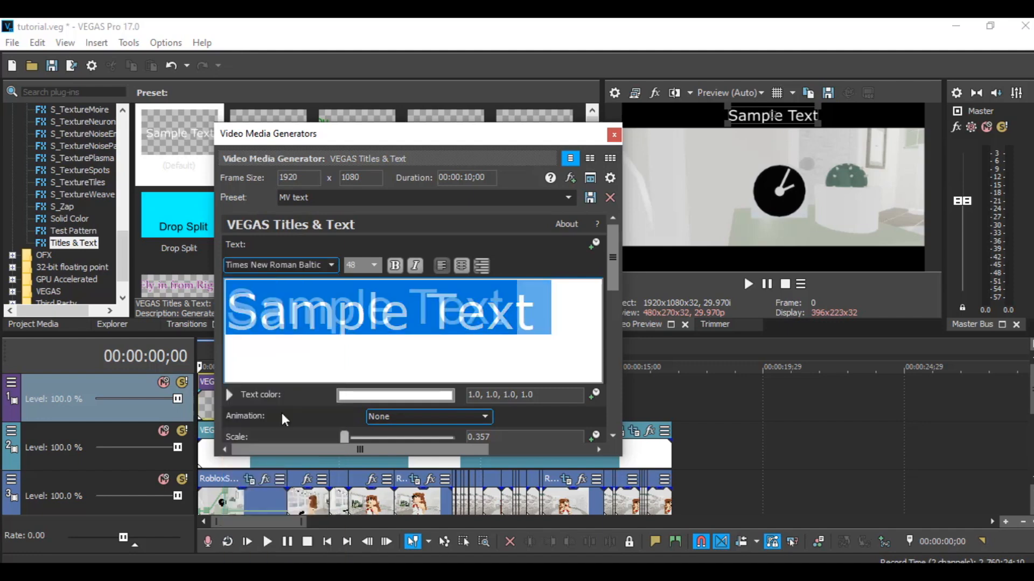
key(alt+Tab)
triple_click(362, 288)
key(ctrl+c)
key(alt+Tab)
key(ctrl+v)
key(ctrl+a)
- Set the title's font size to 48 and its font to Times New Roman, then close the generator window
click(374, 265)
click(366, 362)
click(376, 267)
click(366, 387)
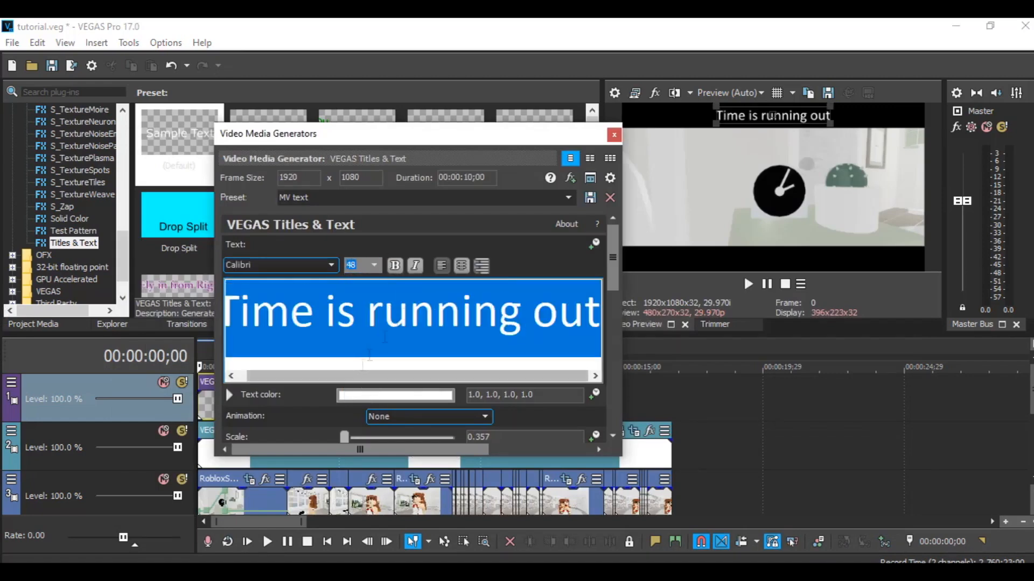
click(331, 265)
key(t)
click(332, 561)
scroll(275, 539, down, 1)
click(258, 545)
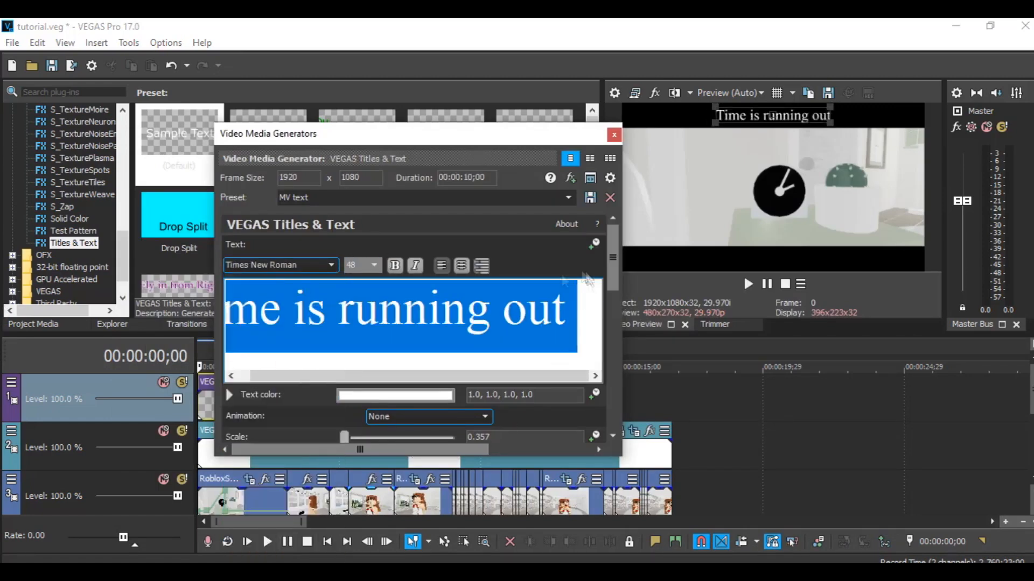
click(615, 135)
- Format all the lyric lines in the WordPad document as Times New Roman at size 48
key(alt+Tab)
key(ctrl+a)
click(271, 199)
text(Times New Roman)
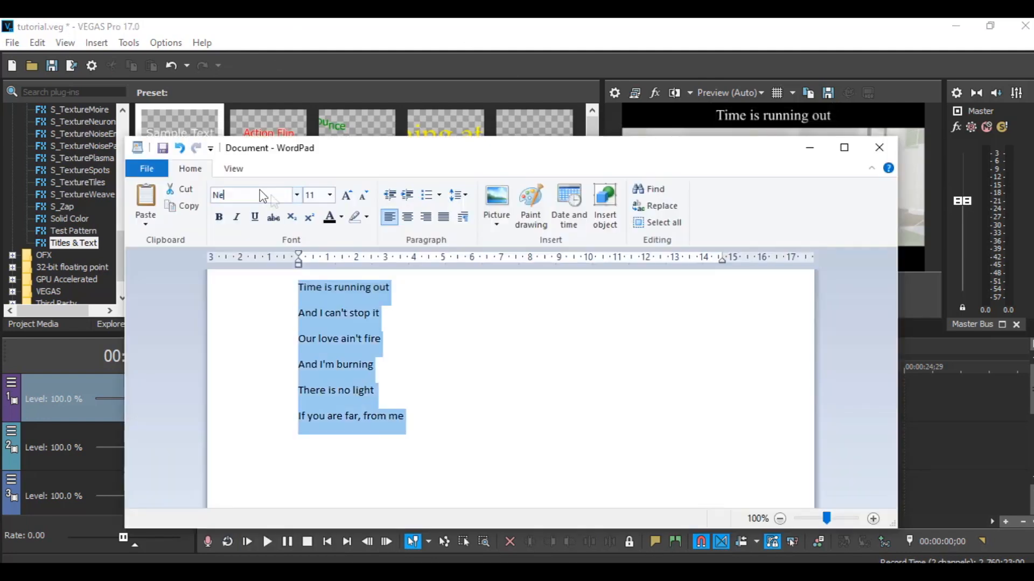
key(Return)
click(979, 398)
click(429, 381)
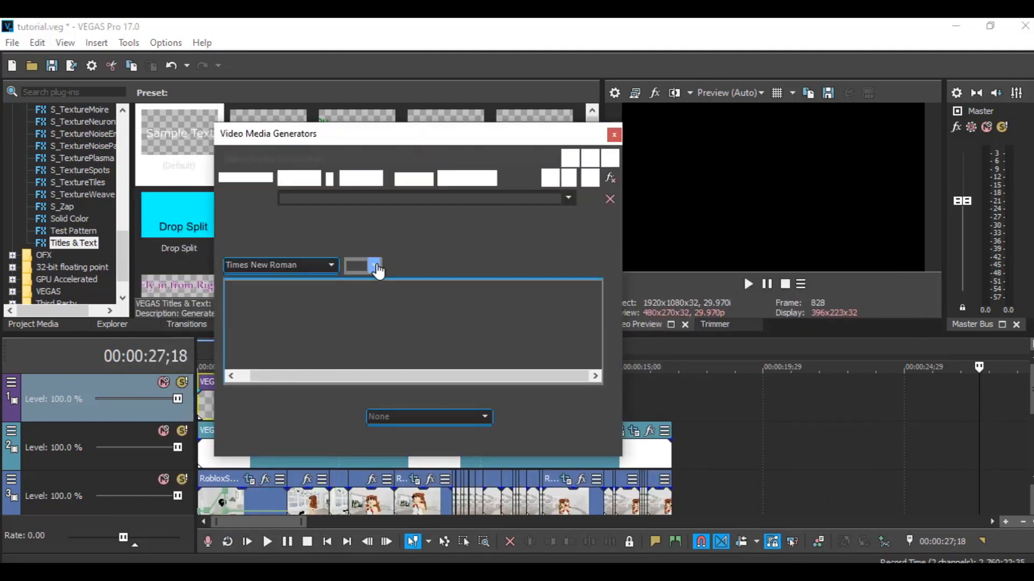
key(alt+Tab)
click(309, 196)
text(48)
key(Return)
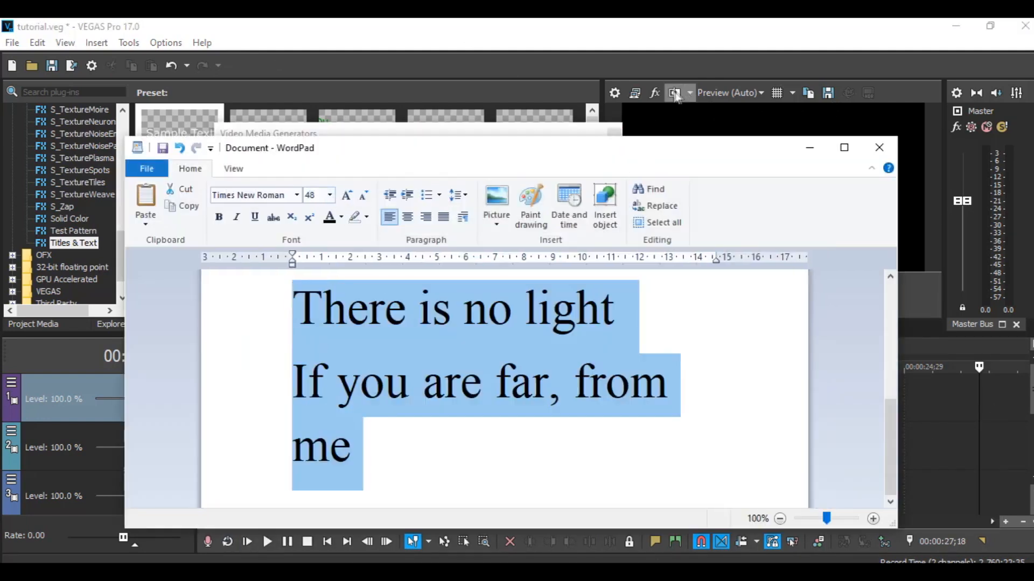
- Close the generator window and play the sequence to preview the title over the footage
click(925, 426)
click(615, 134)
click(206, 446)
click(749, 284)
click(772, 285)
- Trim the title event so it ends at about 00:00:02;27, roughly three seconds long
drag(480, 411, 287, 418)
right_click(261, 404)
click(299, 176)
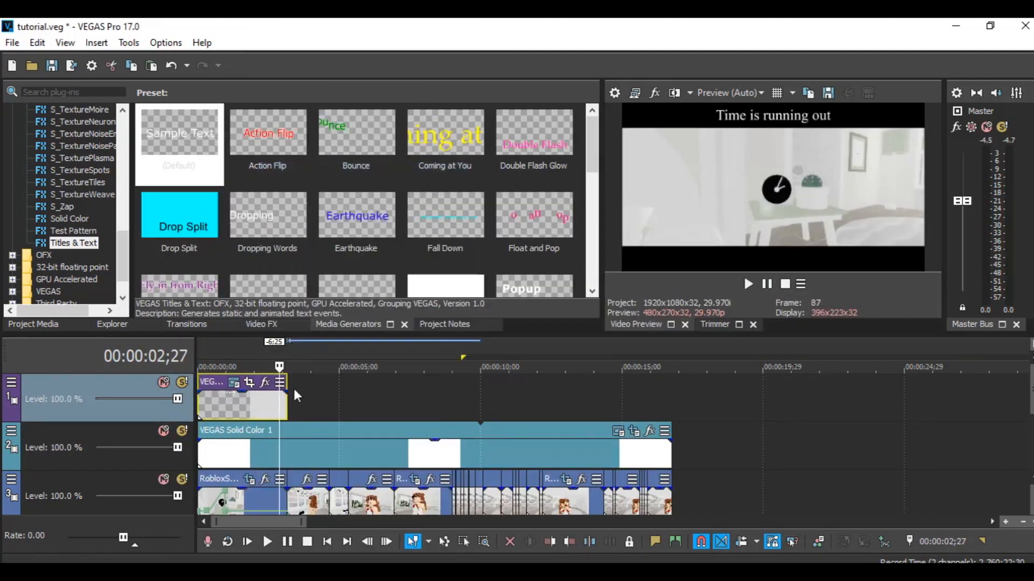
- Paste a new copy of the title event directly after the first title, at about 00:00:03;05
click(294, 386)
key(space)
mouse_move(296, 367)
mouse_down()
mouse_move(278, 366)
mouse_move(288, 368)
mouse_up()
click(296, 396)
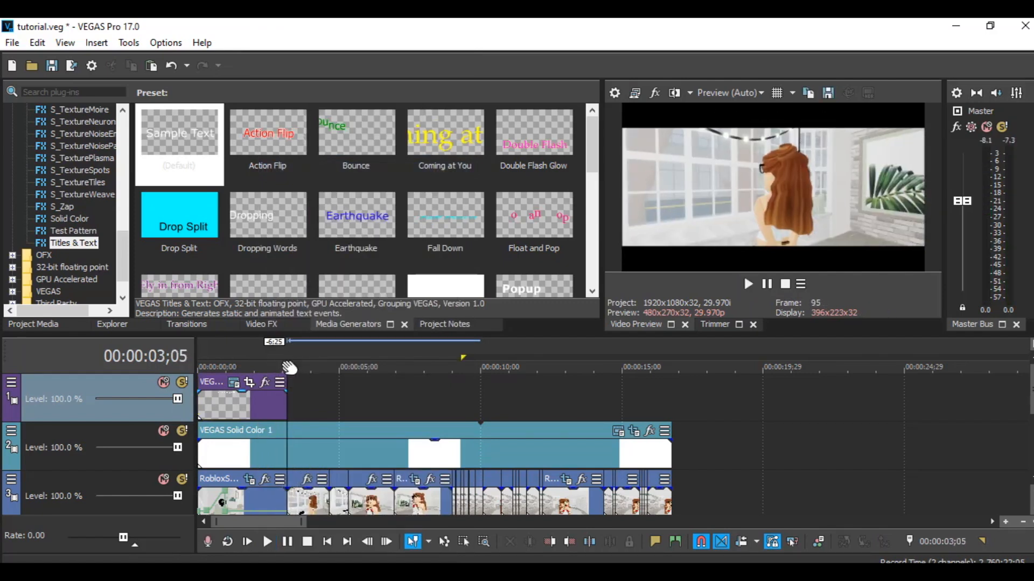
key(ctrl+v)
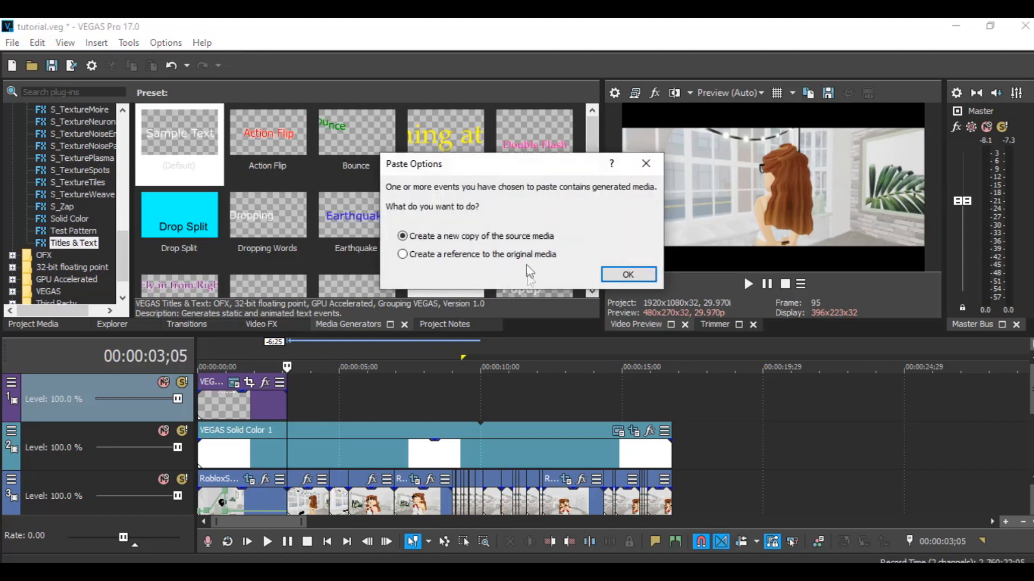
click(627, 275)
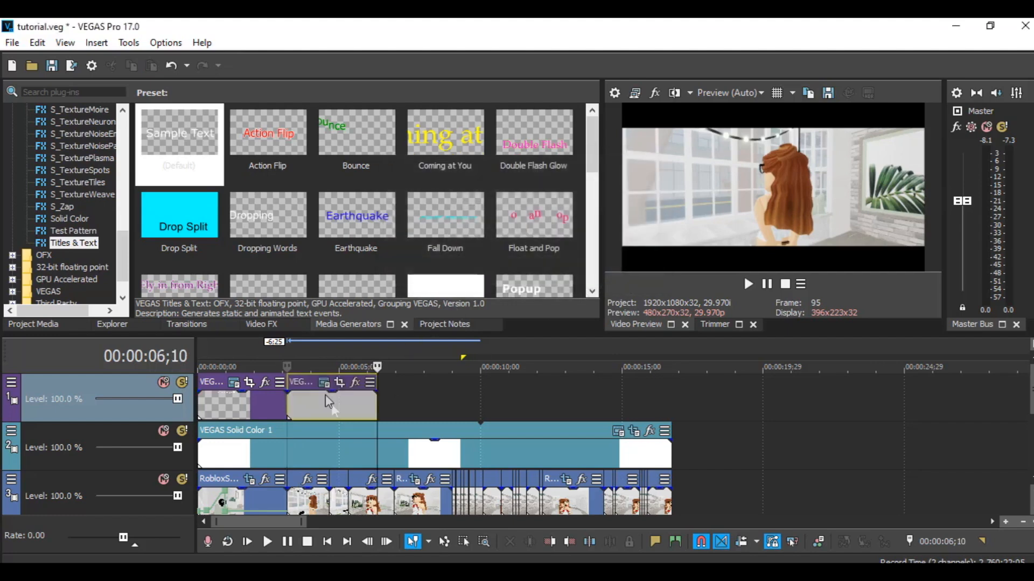
- Replace the second title's text with the lyric line "And I can't stop it" copied from WordPad
click(302, 408)
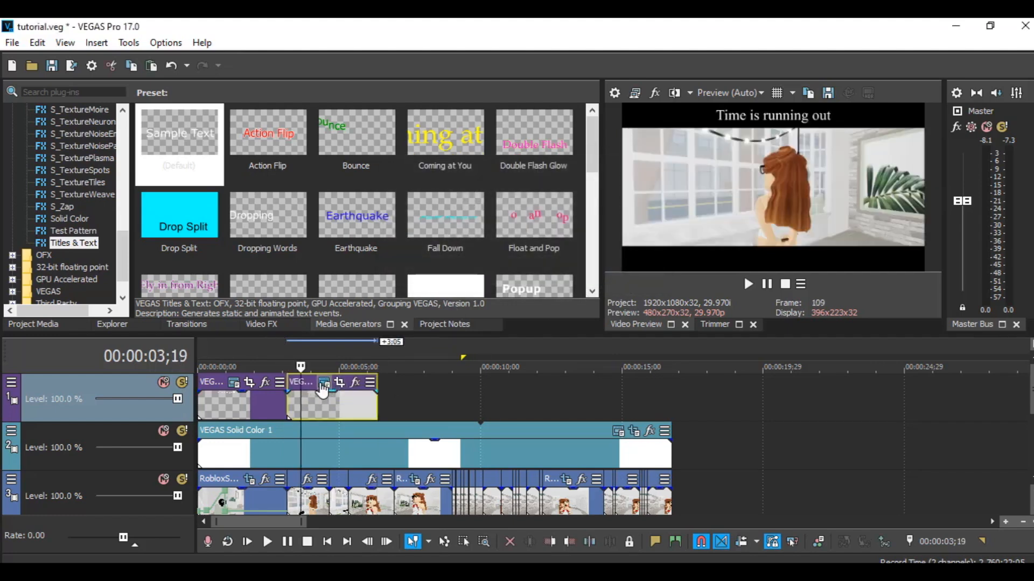
click(323, 382)
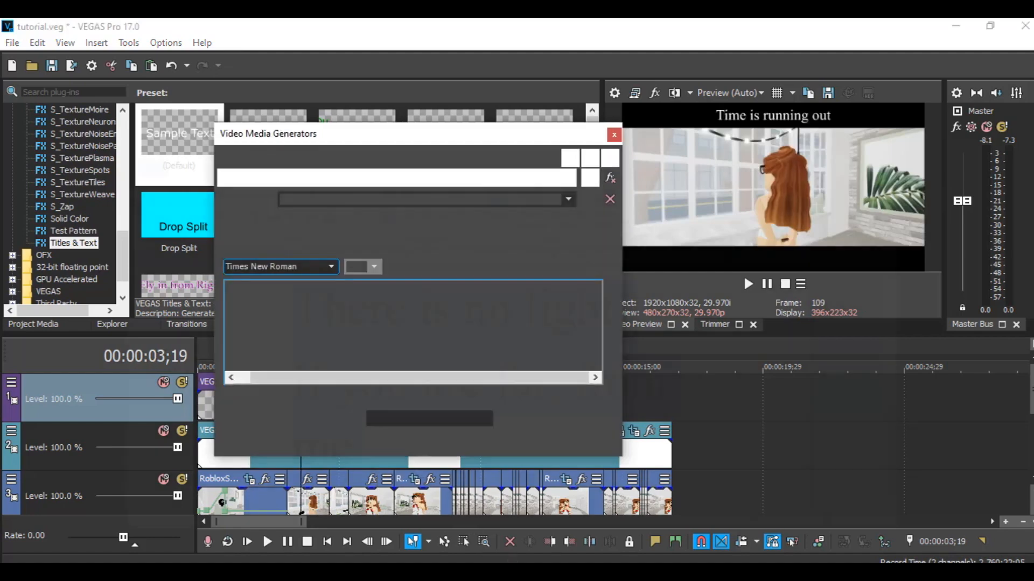
click(502, 573)
scroll(693, 375, up, 5)
double_click(472, 386)
key(alt+Tab)
key(ctrl+a)
key(ctrl+v)
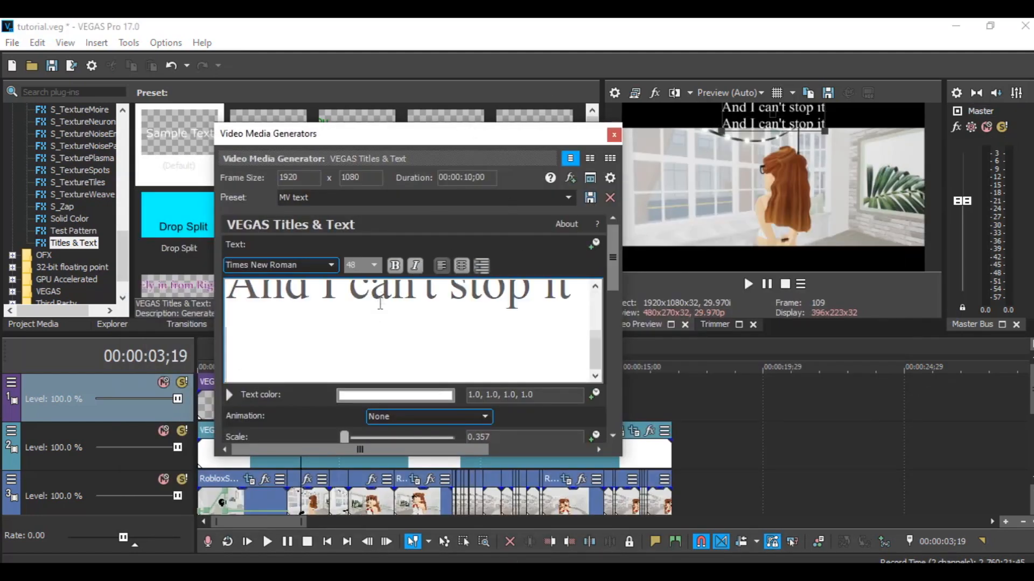
click(614, 135)
- Preview the sequence from the start and shorten the end of the second title event
key(ctrl+Home)
key(space)
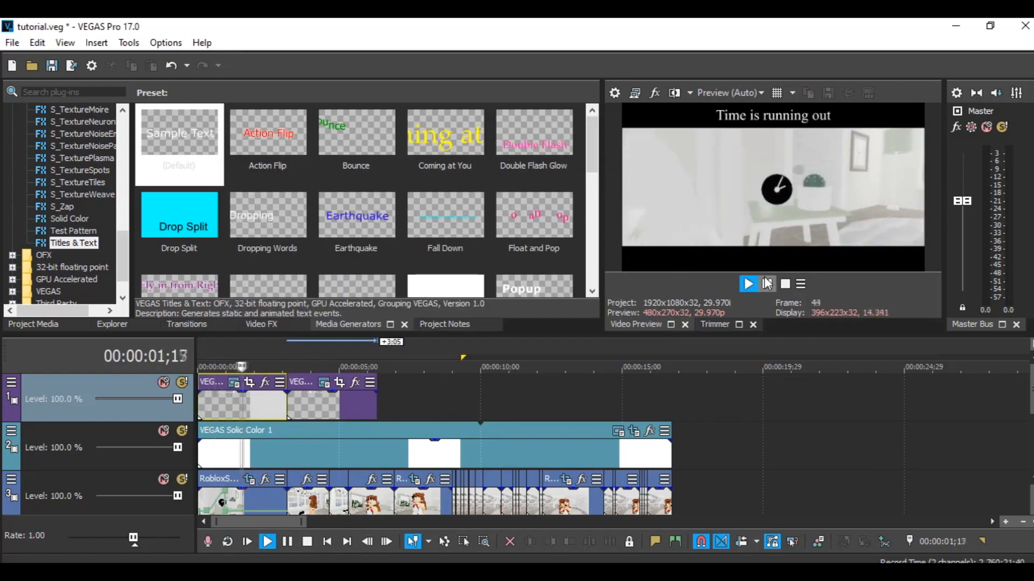
drag(376, 404, 350, 404)
- Add a third title event after the second with the lyric "Our love ain't fire" and preview it
right_click(317, 403)
click(377, 198)
click(619, 273)
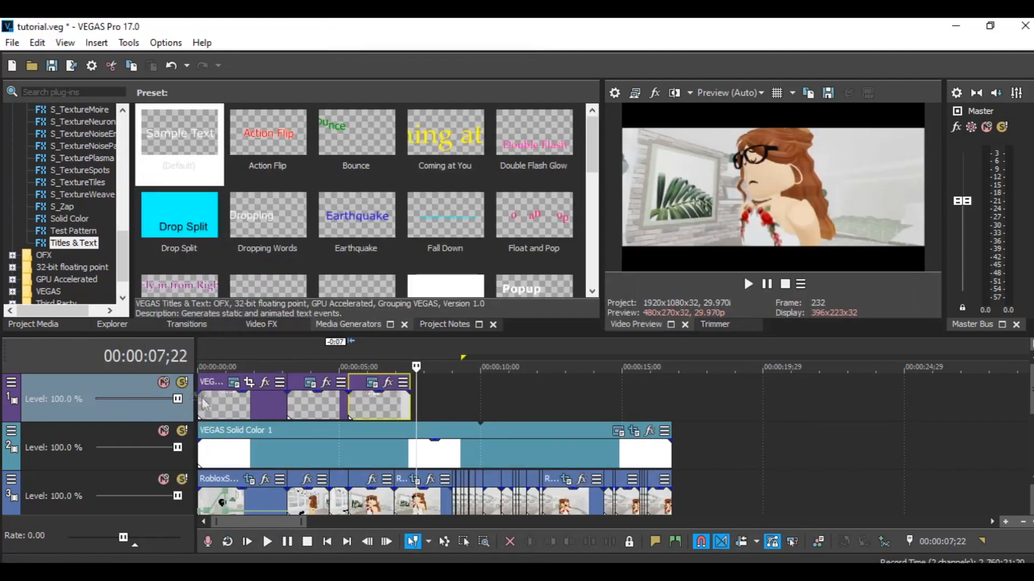
click(204, 404)
click(748, 283)
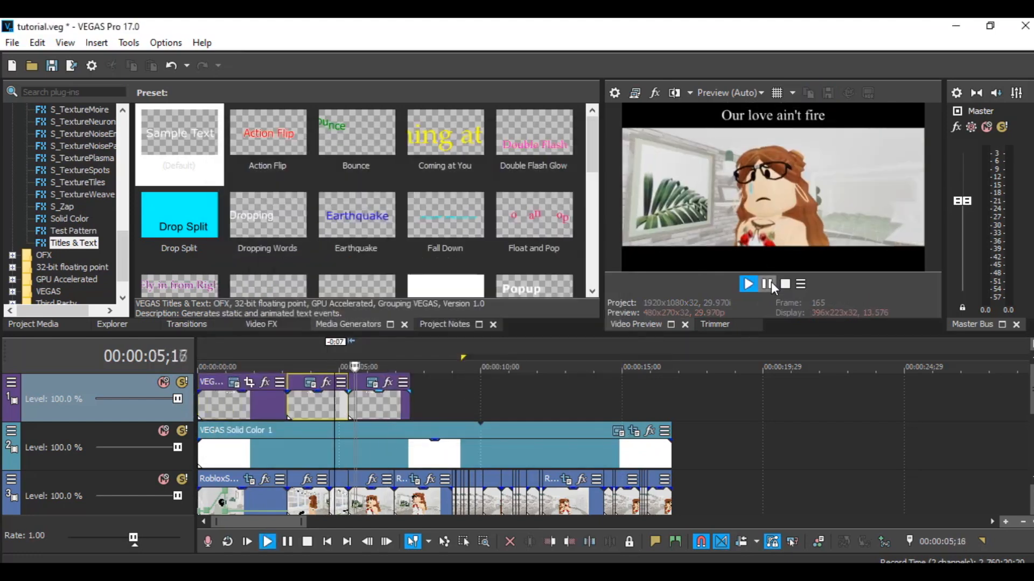
click(767, 284)
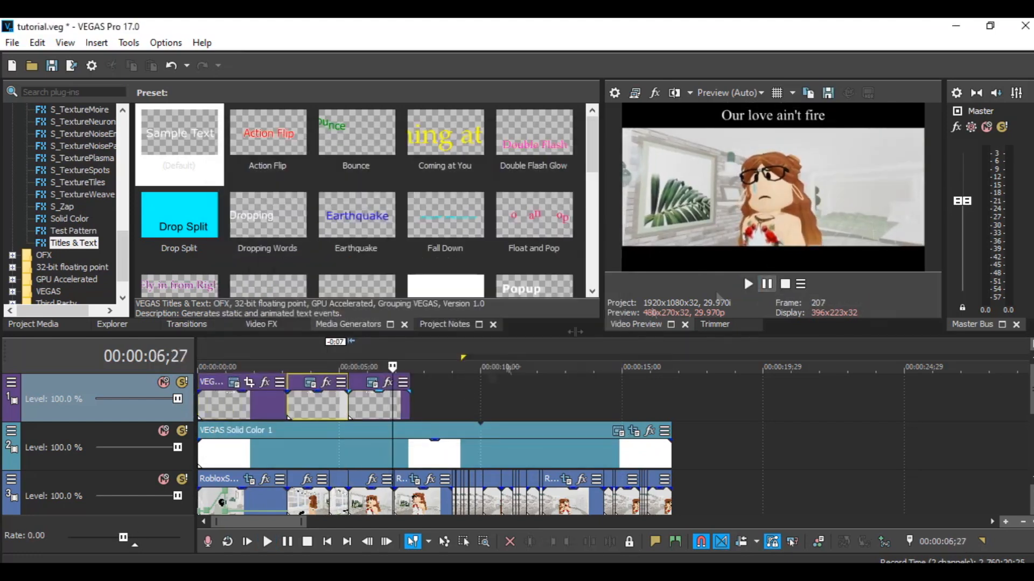
- Trim the third title event so it ends at about 00:00:06;27
click(332, 377)
drag(410, 404, 392, 405)
key(Left)
key(Left)
key(Left)
key(Left)
key(Left)
key(Left)
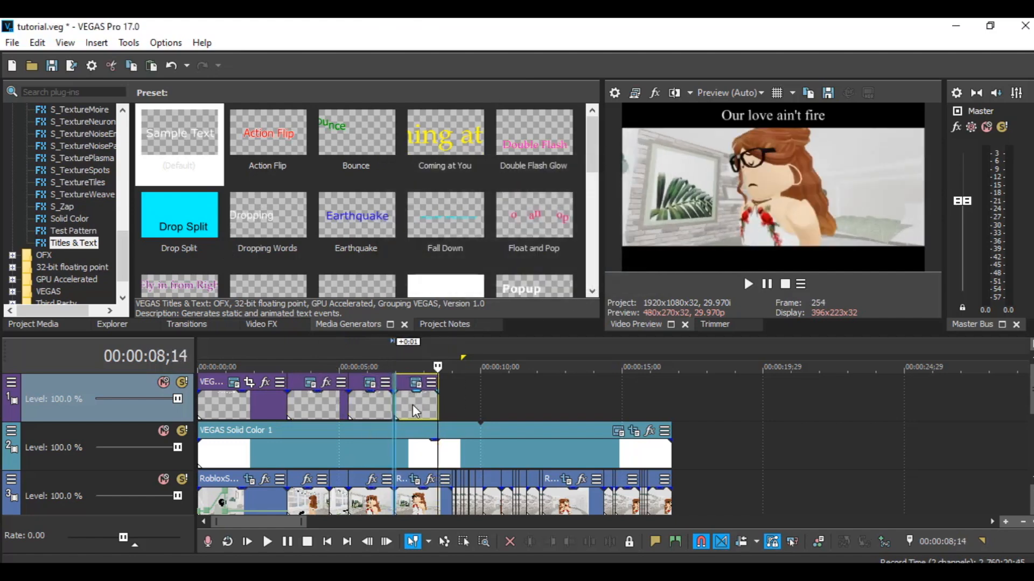
- Paste further title events for the remaining lyric lines along the title track up to about 00:00:17
scroll(412, 404, up, 4)
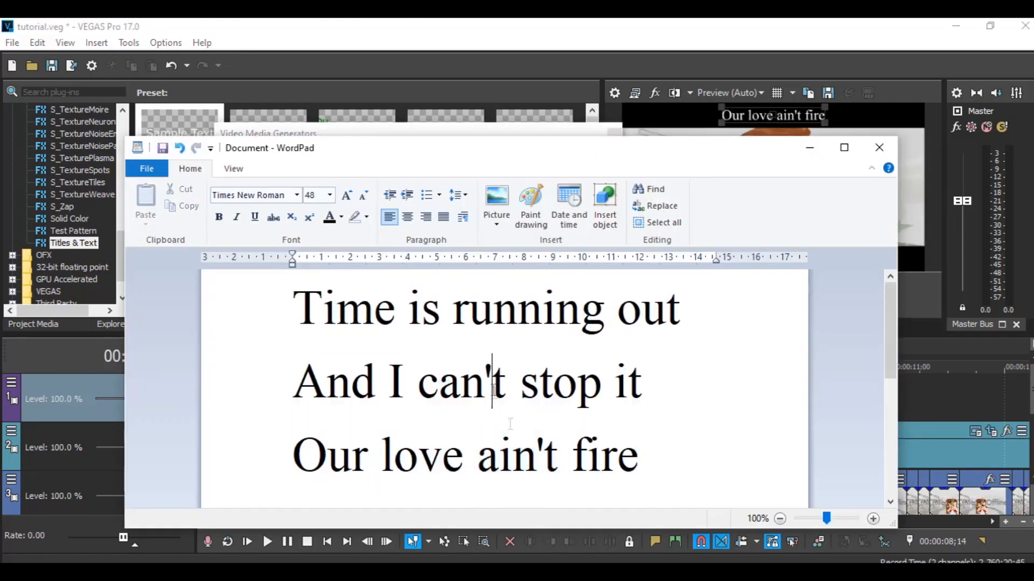
scroll(892, 383, down, 1)
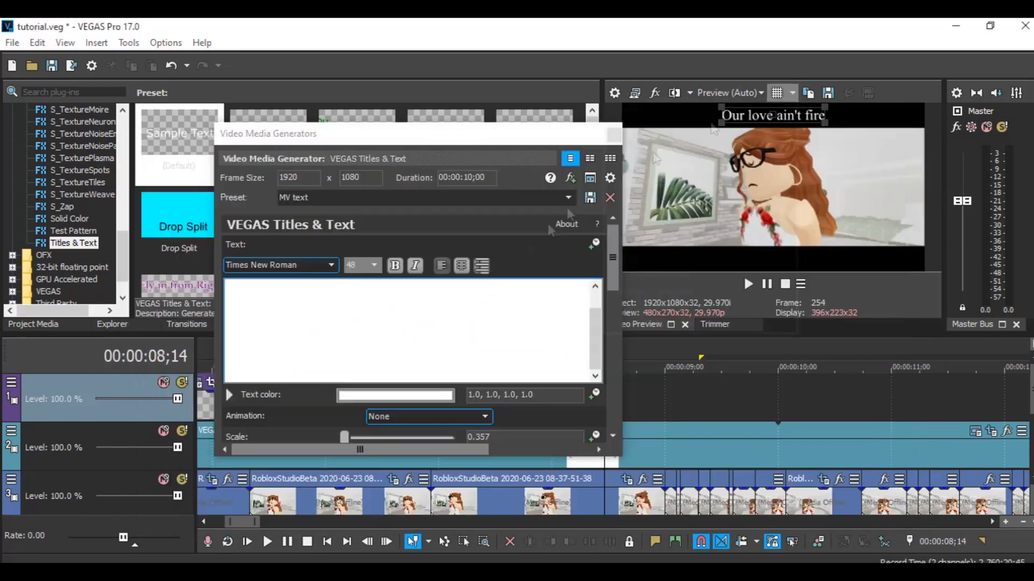
key(ctrl+v)
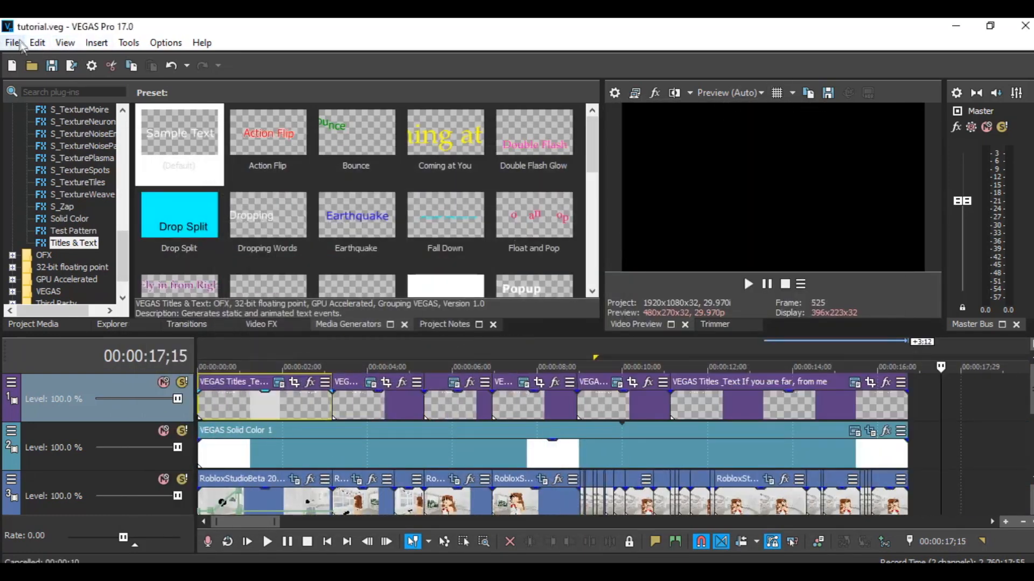
- Render the project as tutorial.mp4 with the MAGIX AVC/AAC MP4 Internet HD 1080p 59.94 fps template
click(12, 42)
click(76, 156)
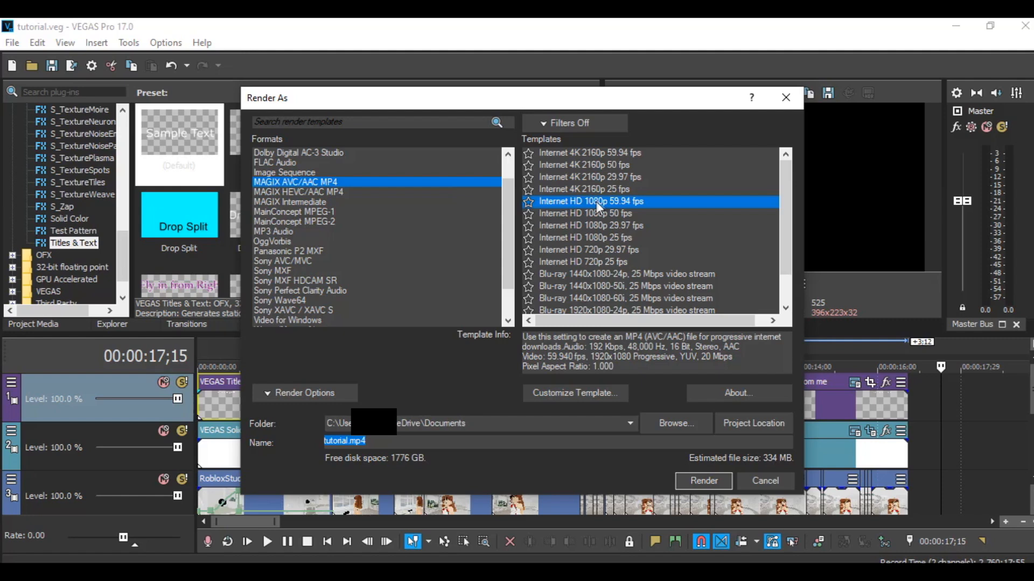
click(321, 389)
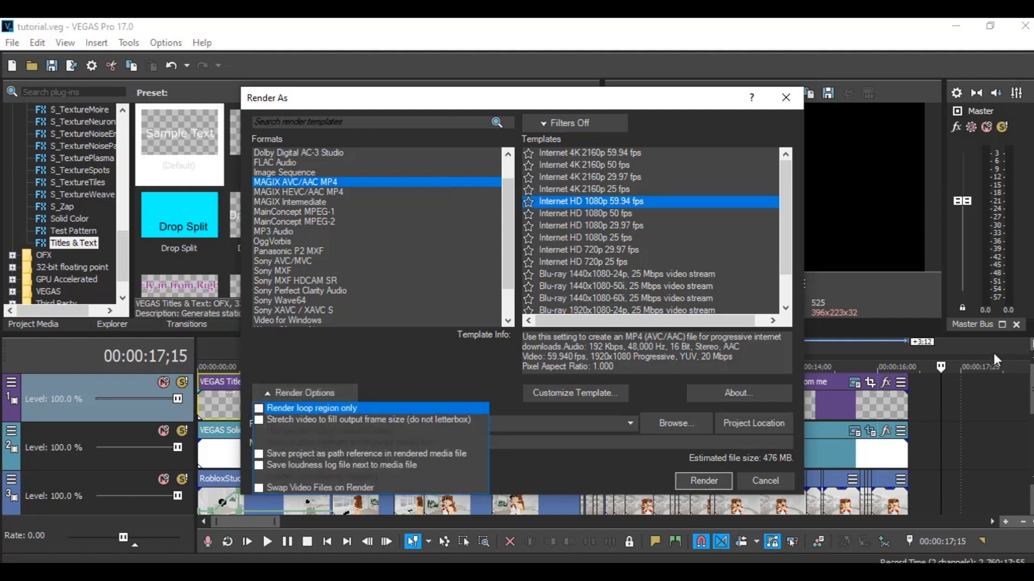
click(576, 423)
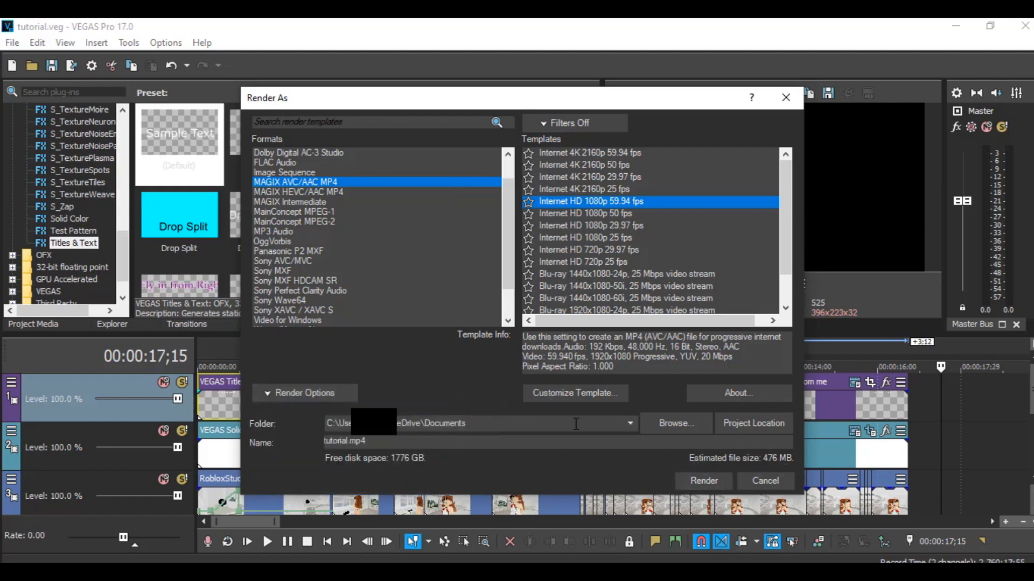
click(716, 479)
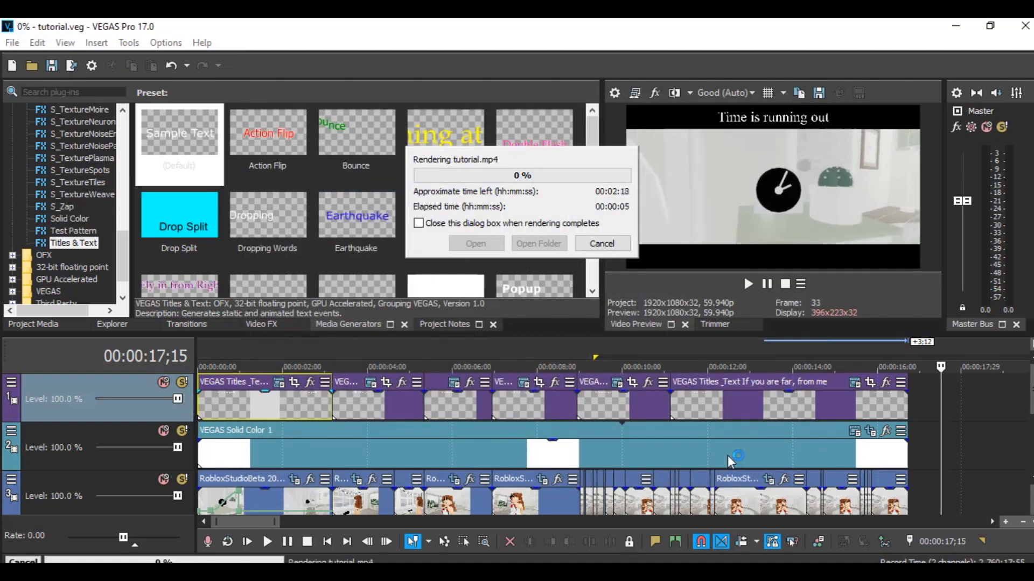